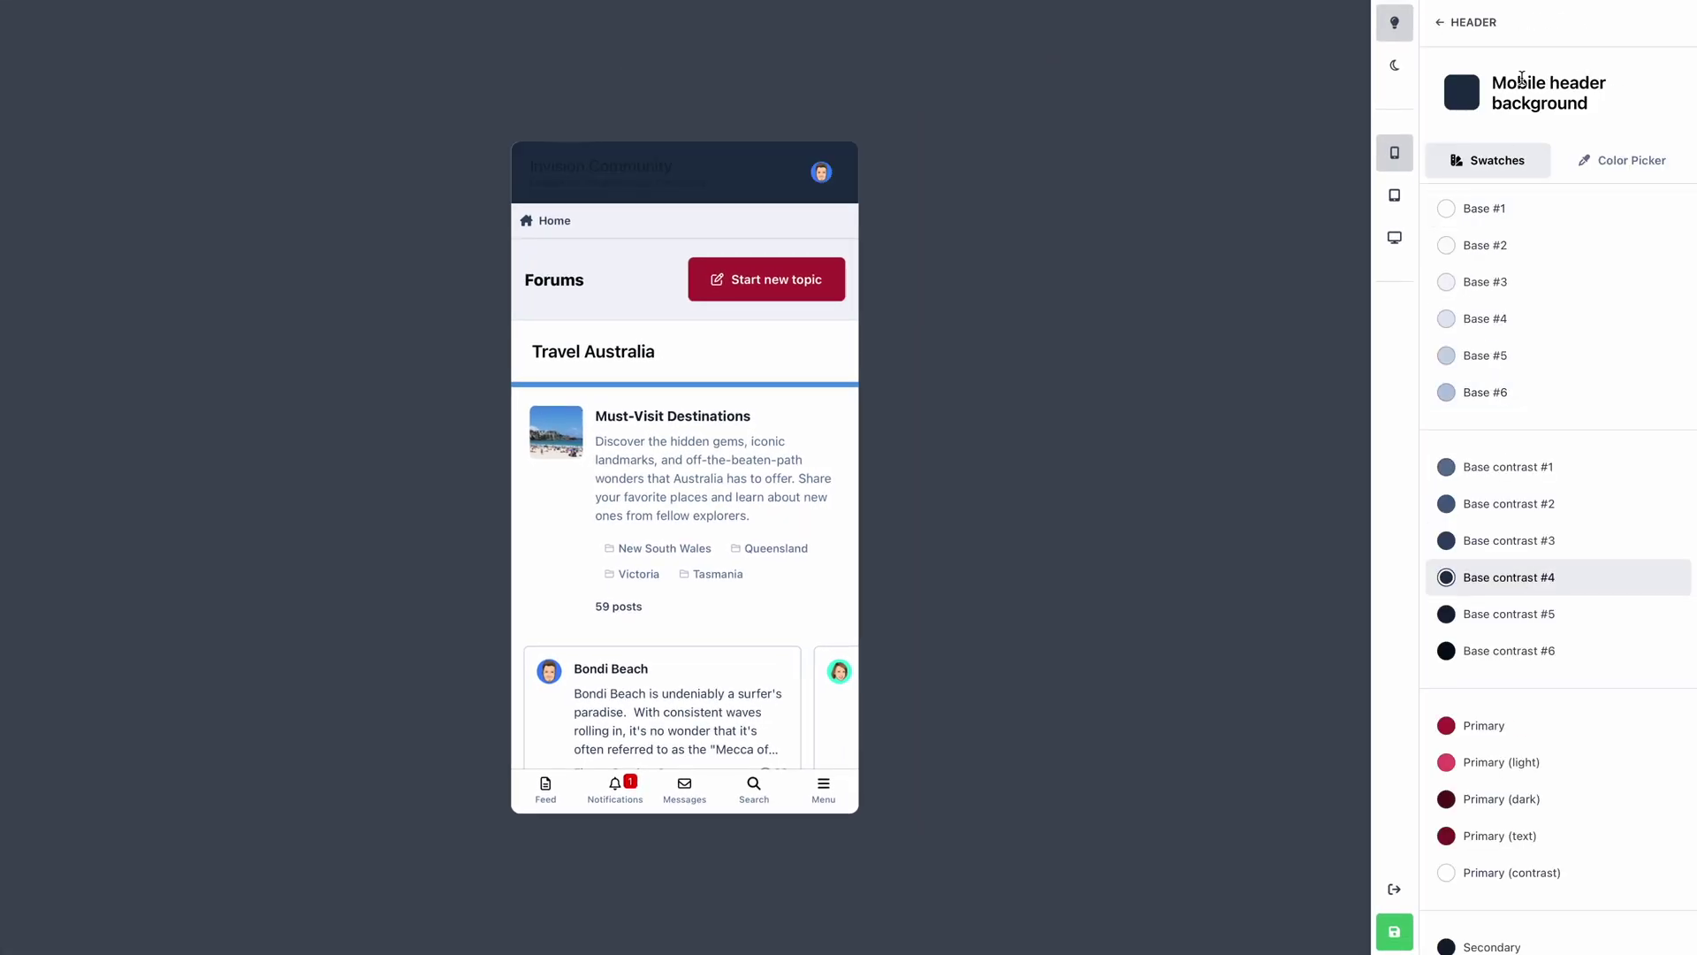
Change the forum's text logo to 'Introducing the Theme Editor!'
{"action": "left_click", "coordinate": [1541, 140]}
{"action": "type", "text": "Introduc"}
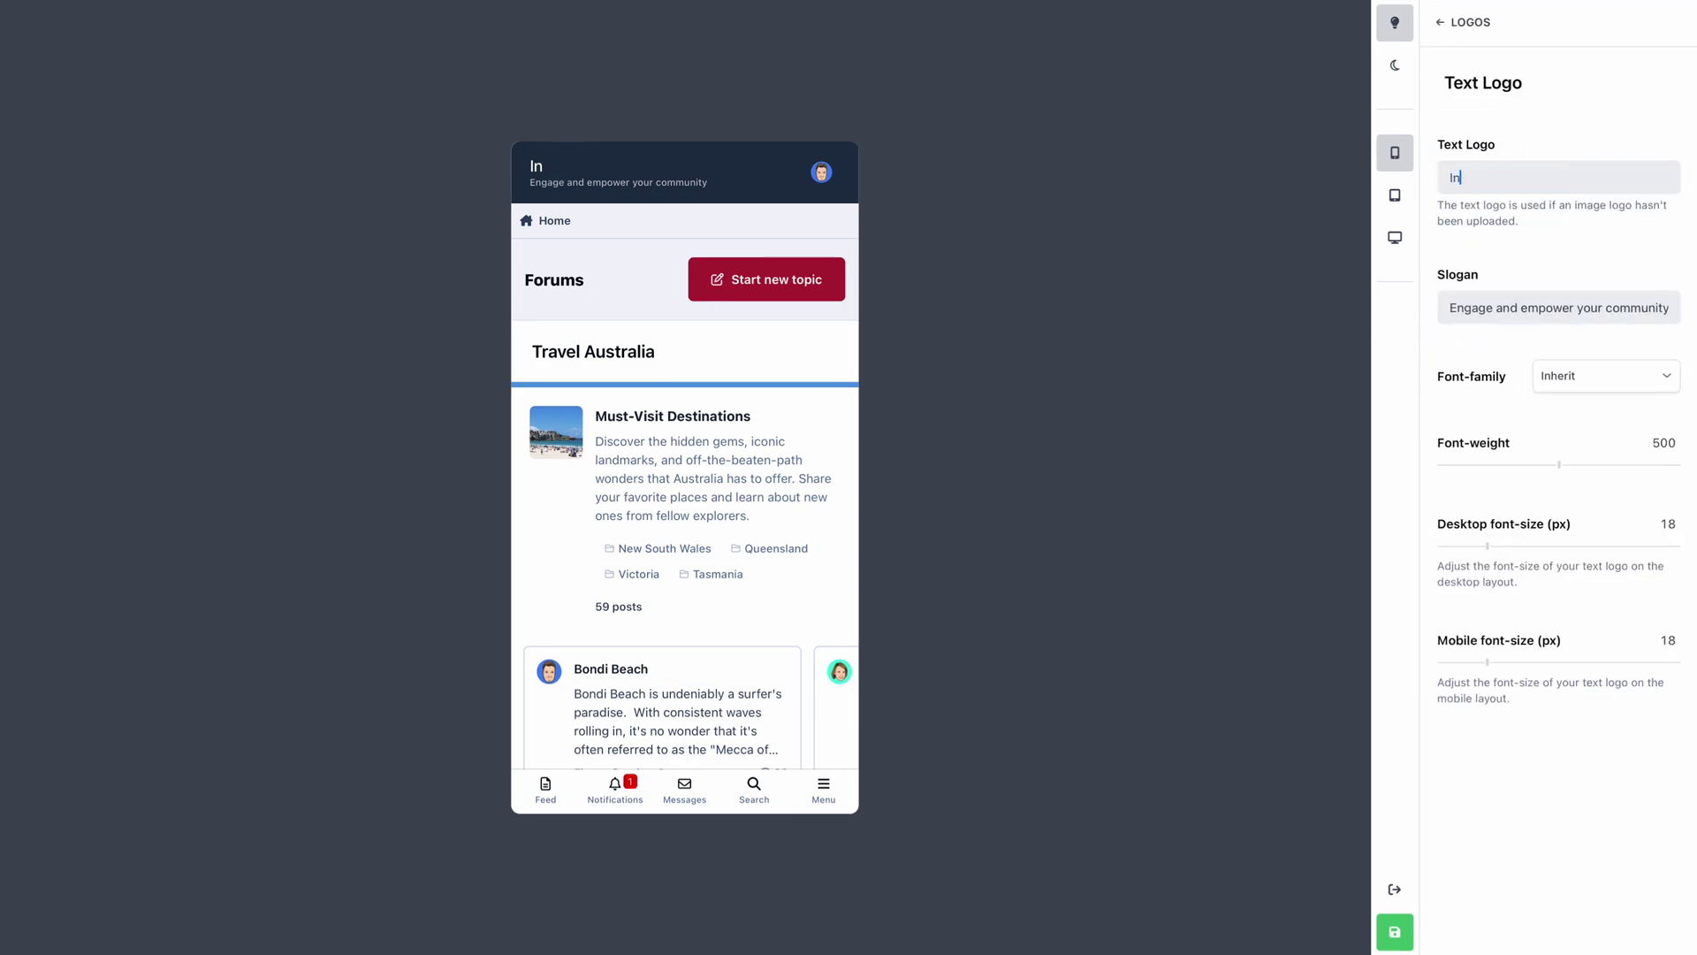
{"action": "type", "text": "ing the Theme Editor"}
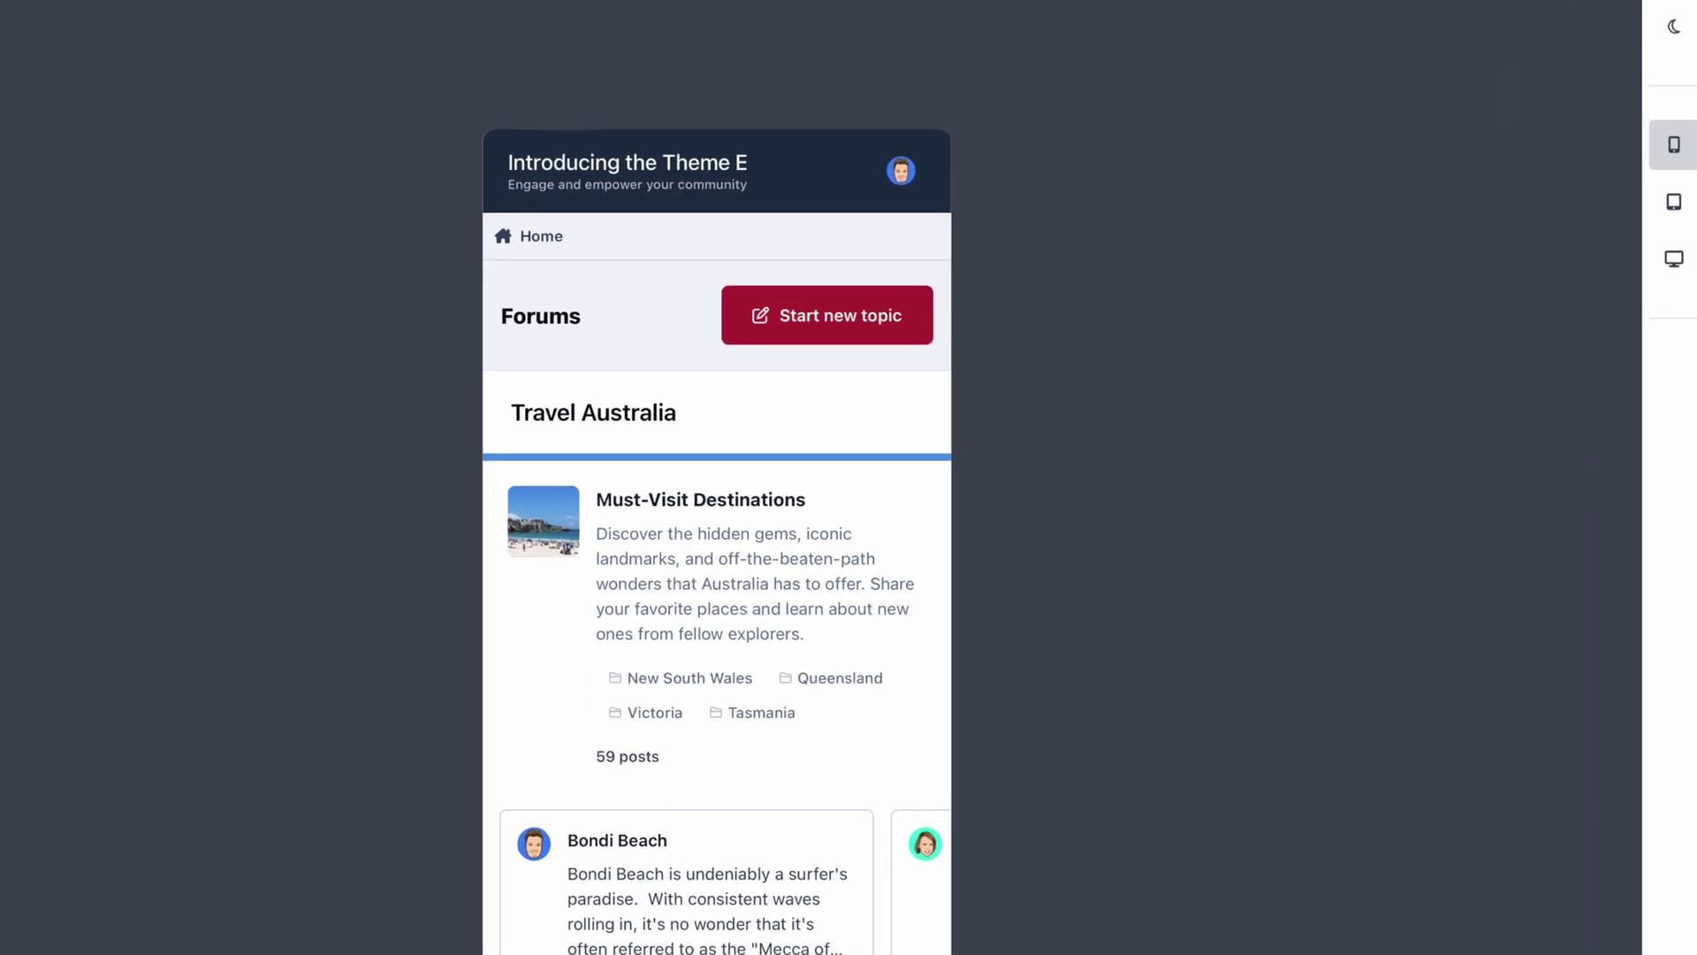
{"action": "type", "text": "!"}
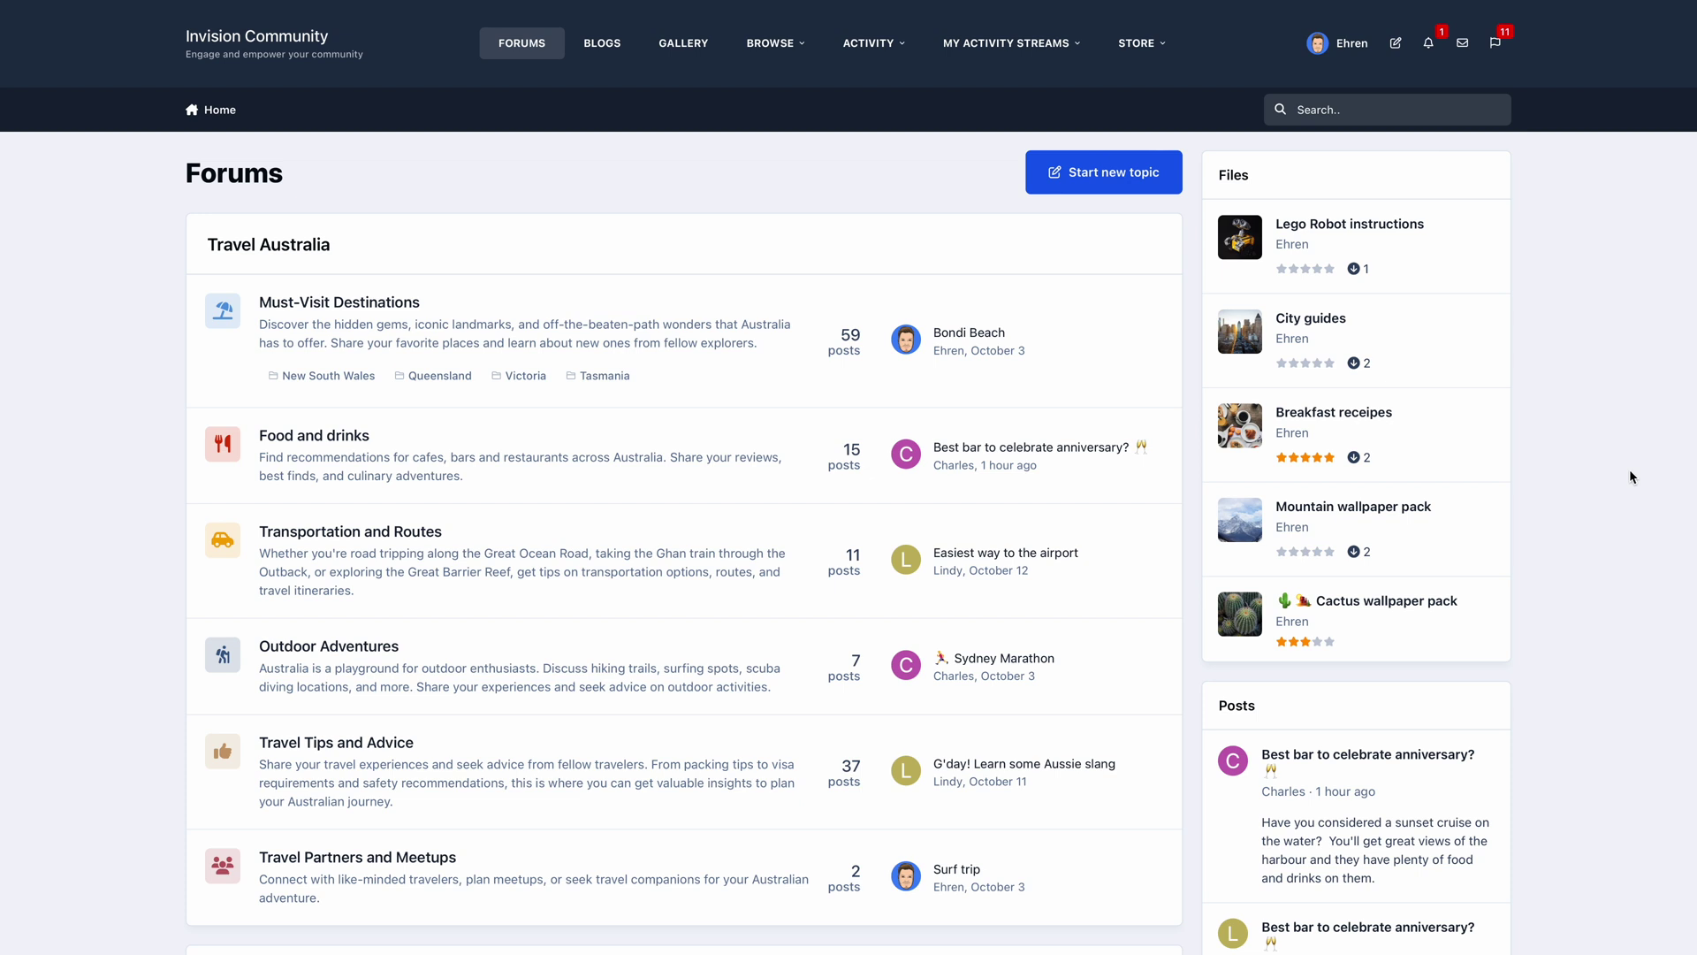
Launch the Theme Editor from the account menu and look over the desktop Forums preview
{"action": "left_click", "coordinate": [1339, 42]}
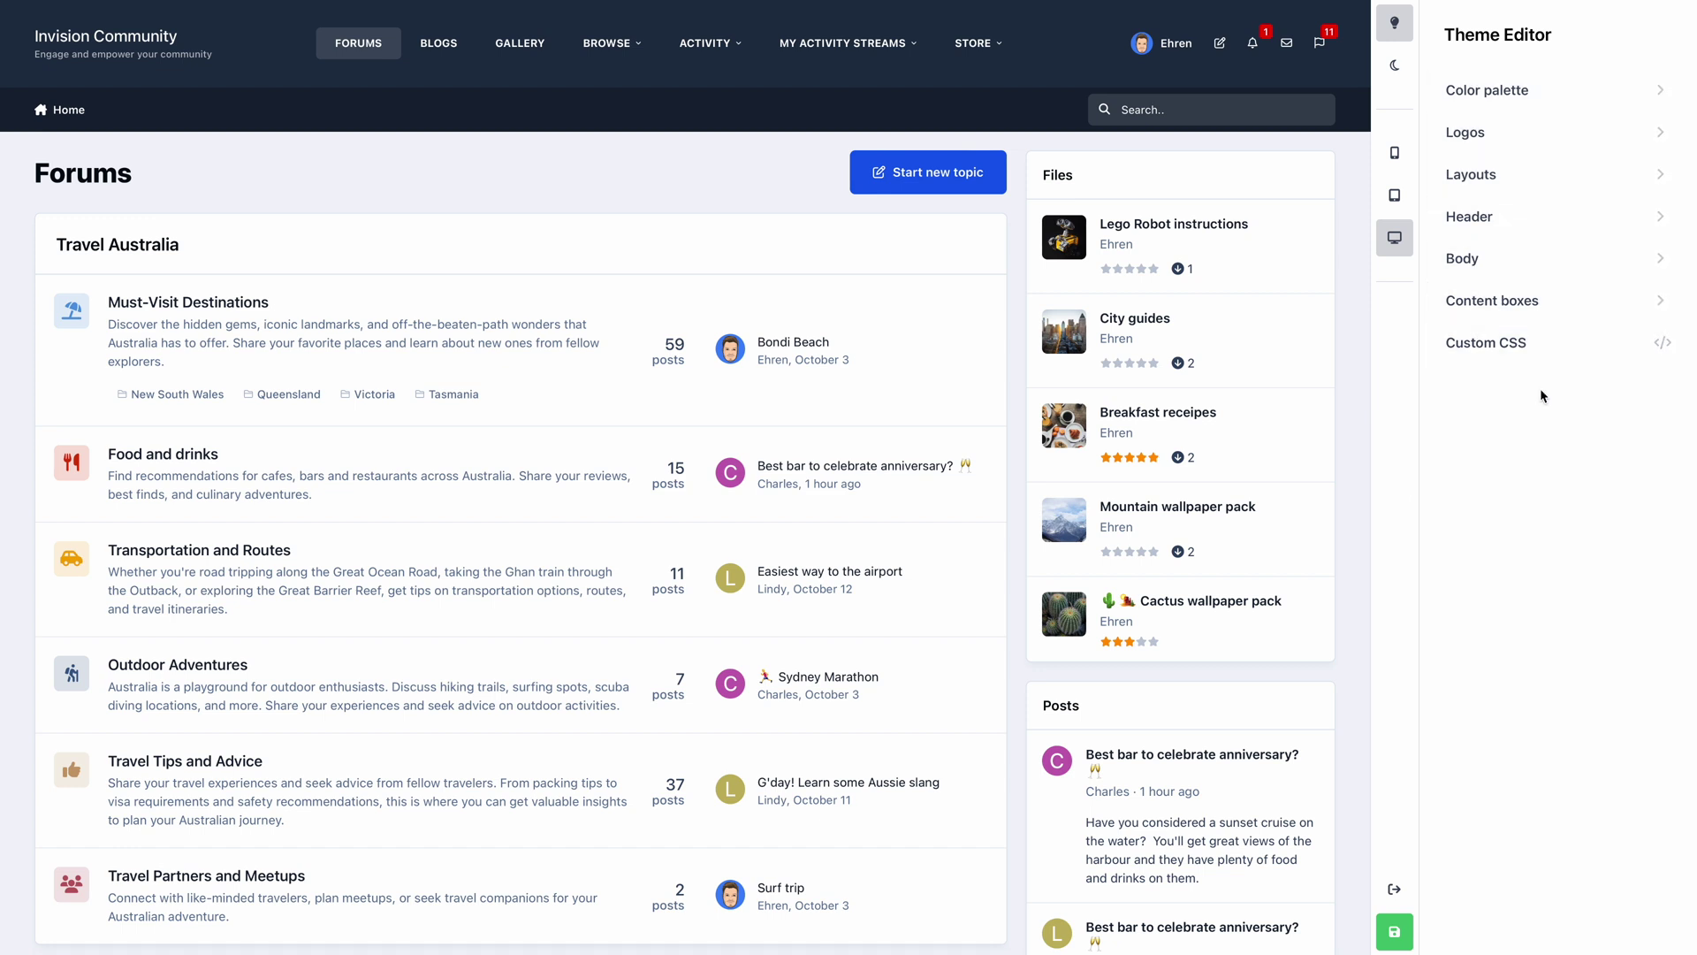
{"action": "scroll", "coordinate": [956, 357], "scroll_direction": "down", "scroll_amount": 3}
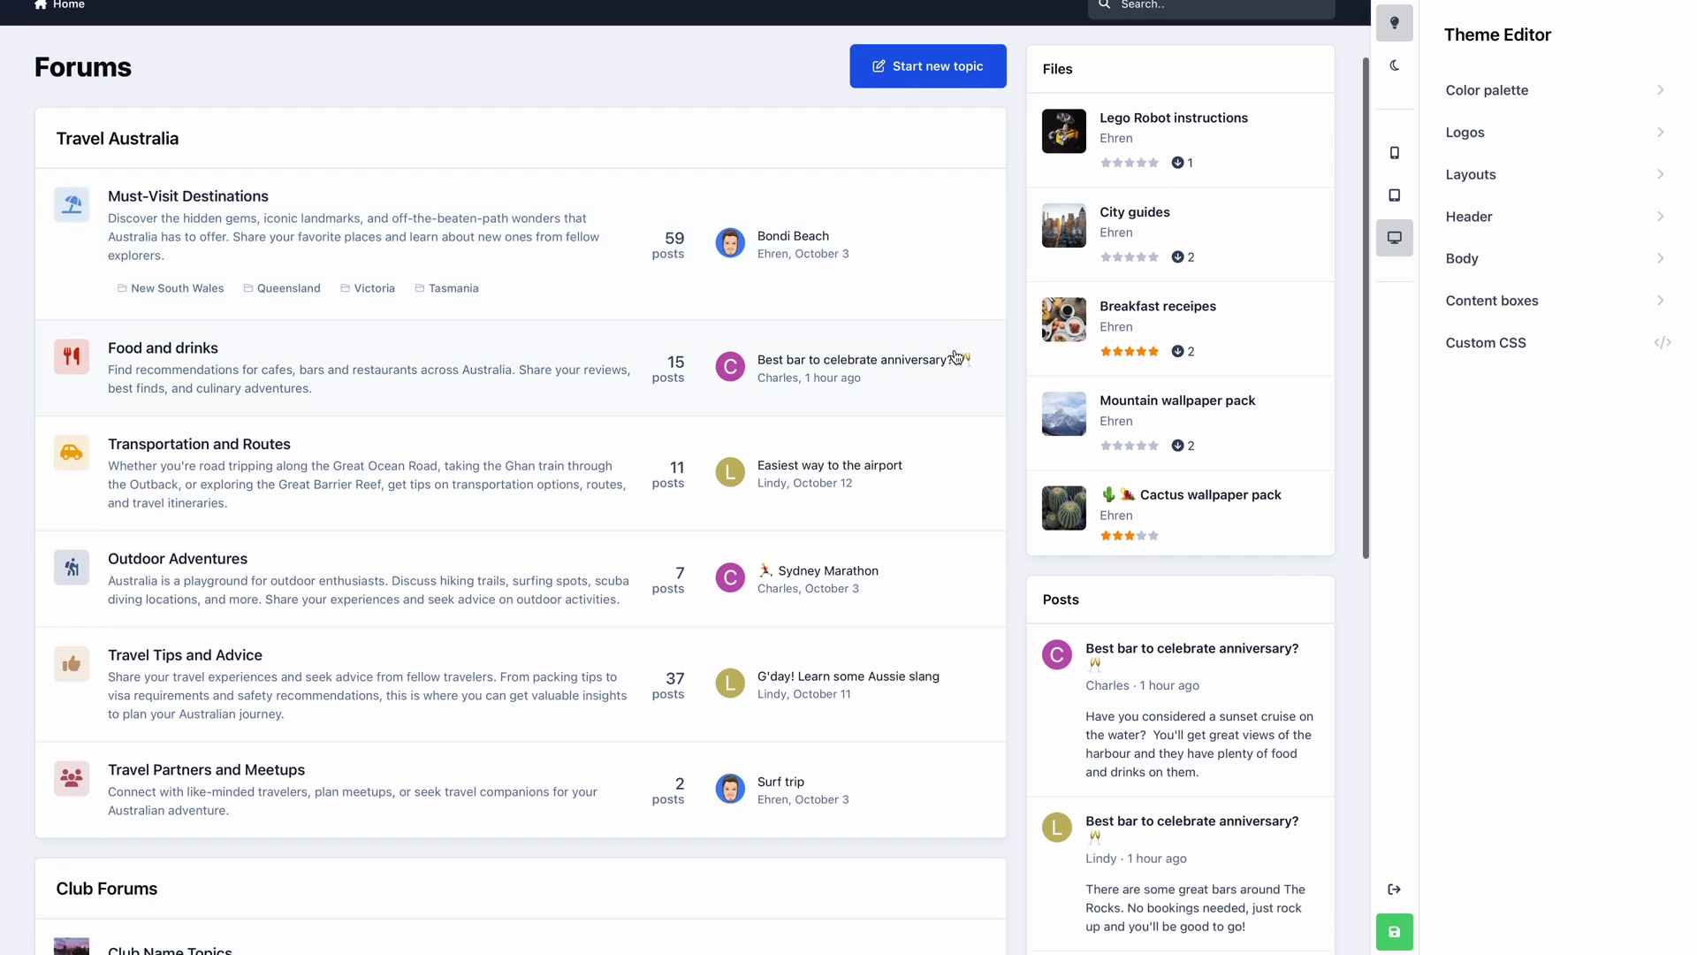
{"action": "scroll", "coordinate": [956, 357], "scroll_direction": "down", "scroll_amount": 4}
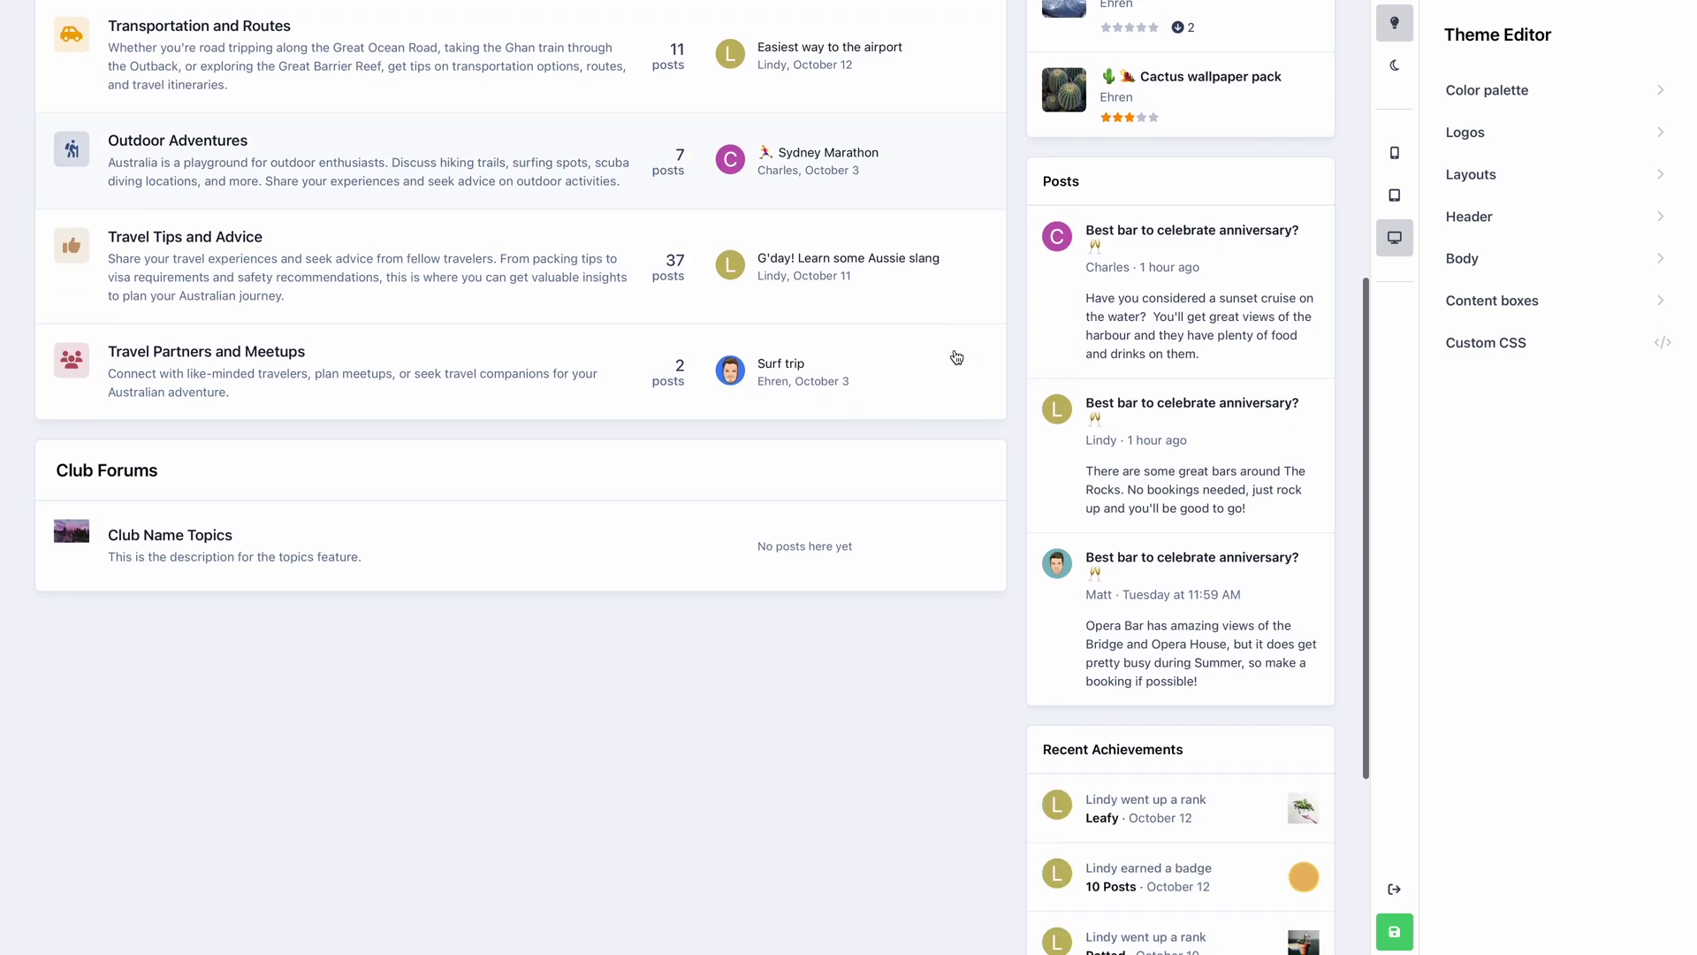
{"action": "scroll", "coordinate": [956, 357], "scroll_direction": "up", "scroll_amount": 7}
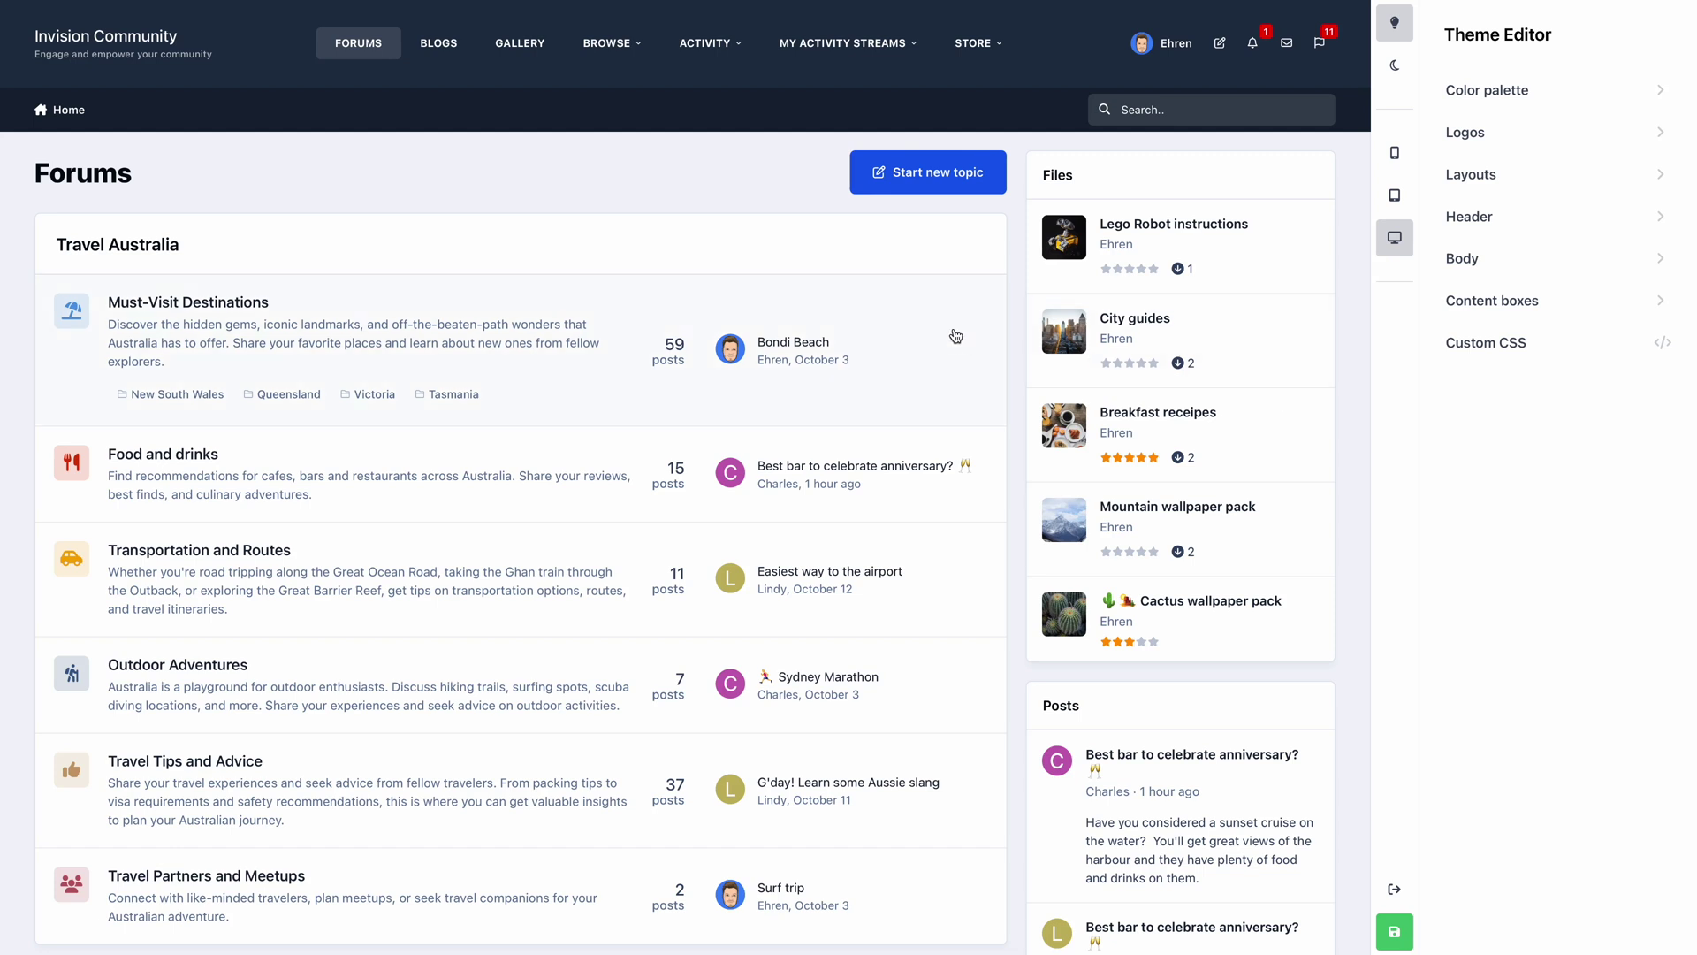
{"action": "scroll", "coordinate": [956, 334], "scroll_direction": "down", "scroll_amount": 2}
{"action": "scroll", "coordinate": [955, 334], "scroll_direction": "down", "scroll_amount": 5}
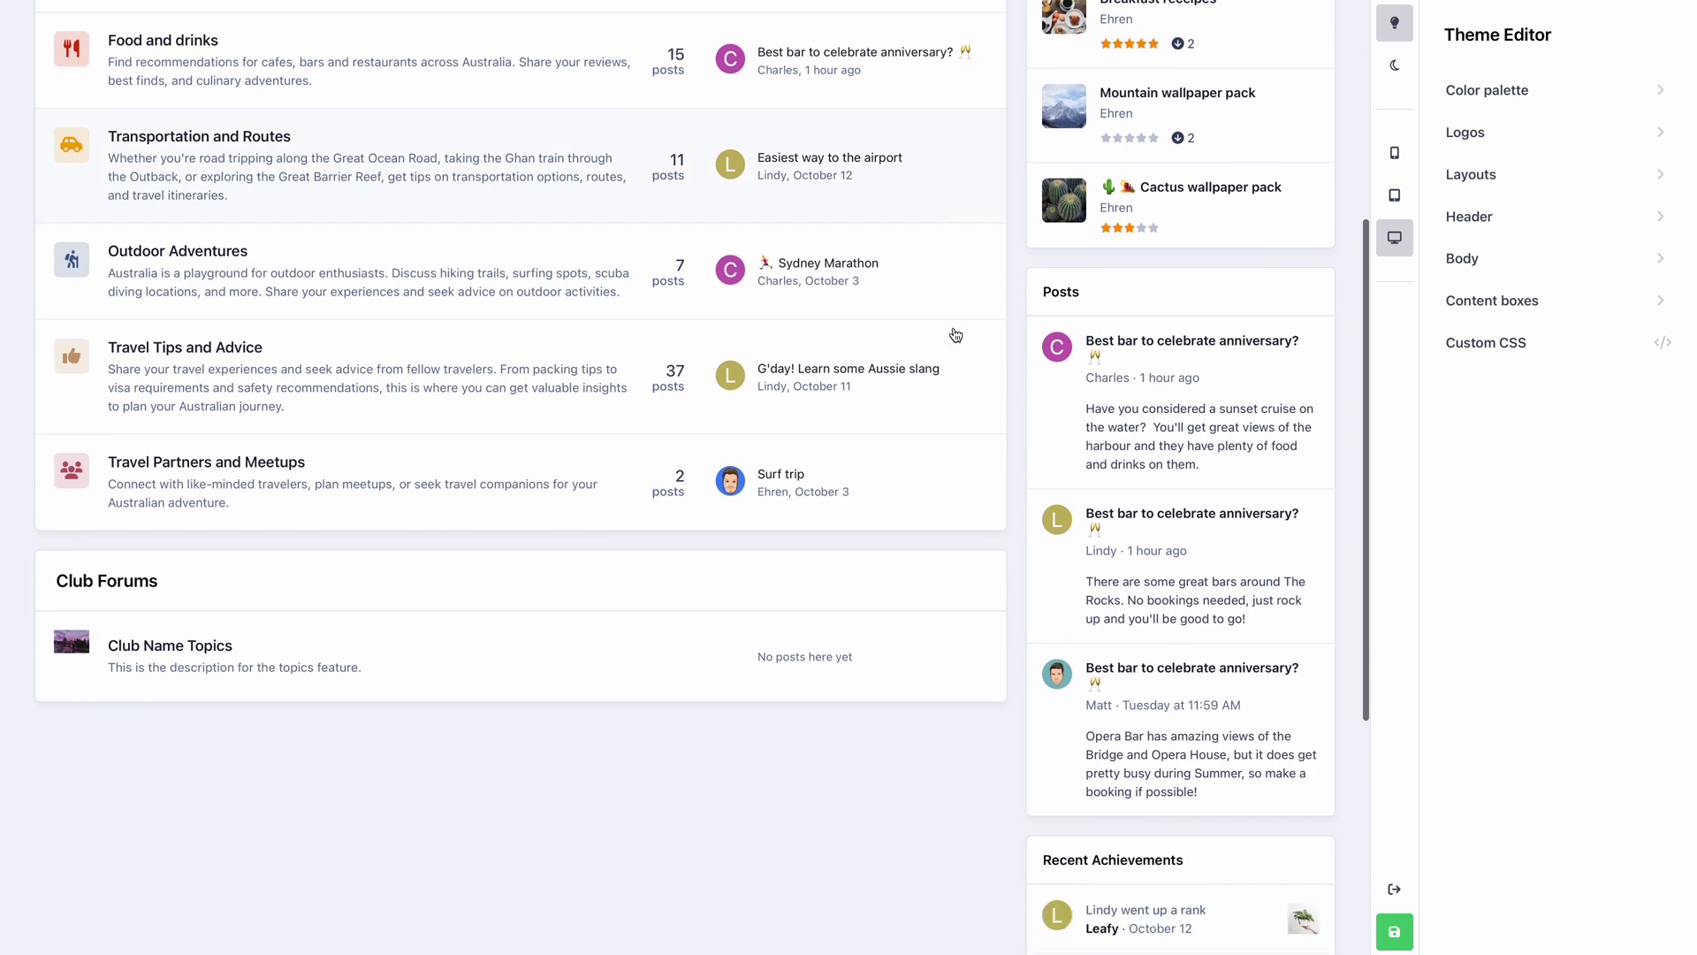
{"action": "scroll", "coordinate": [956, 334], "scroll_direction": "up", "scroll_amount": 7}
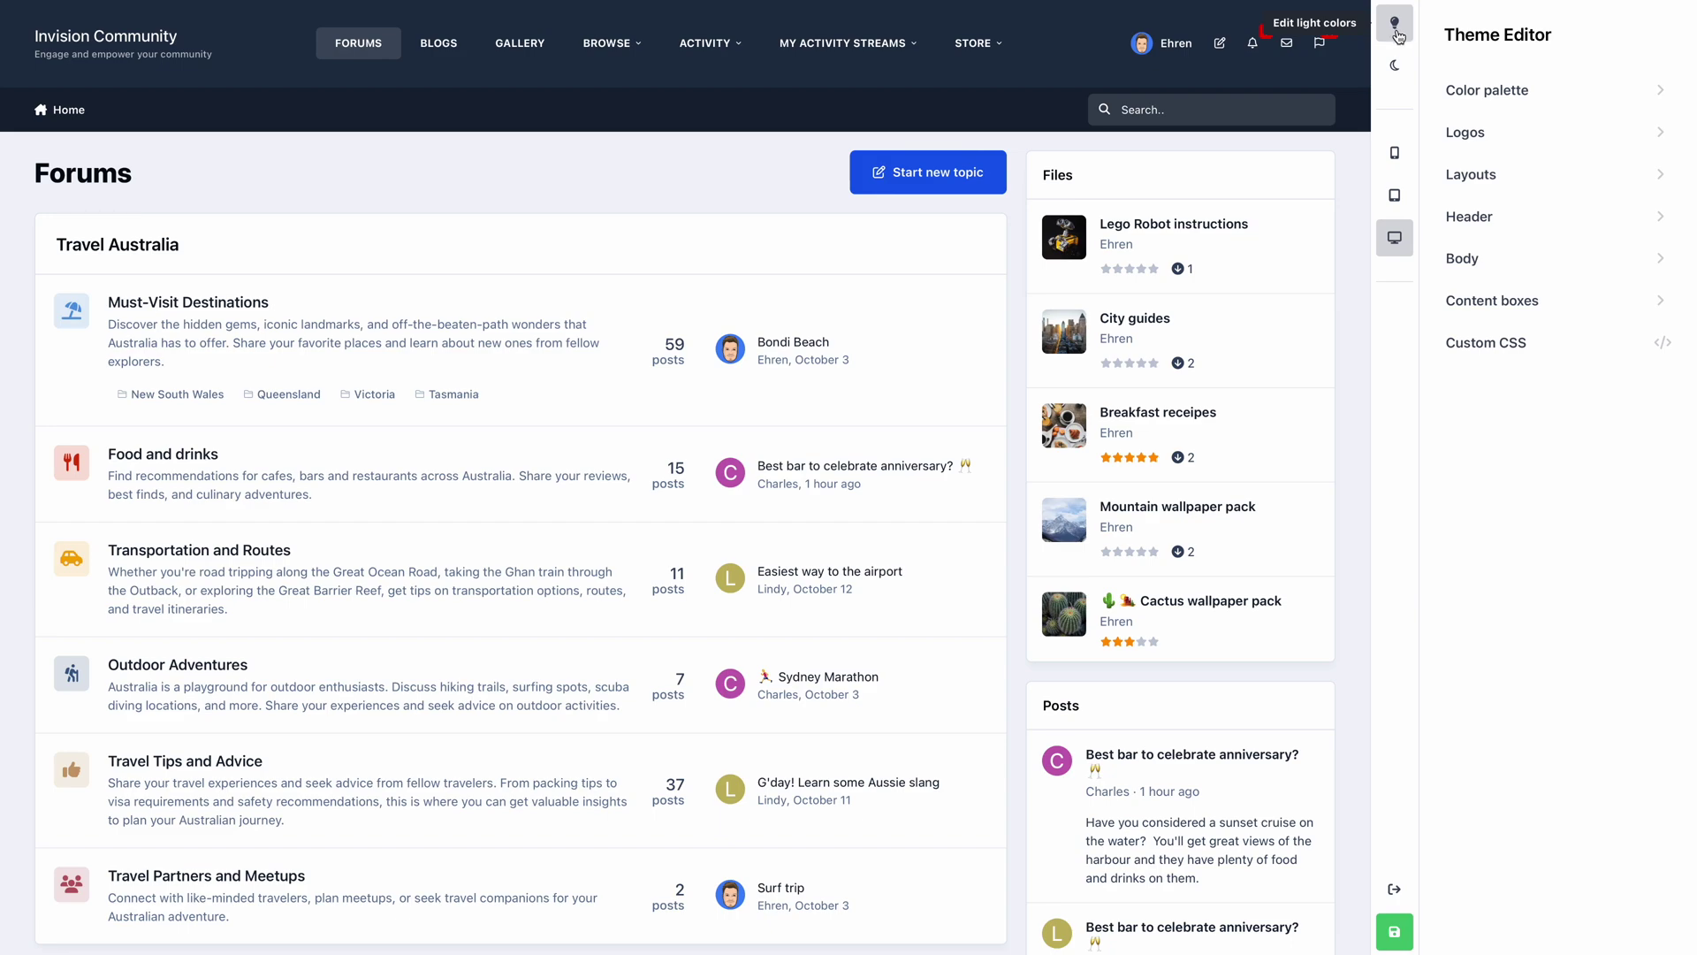
{"action": "left_click", "coordinate": [1396, 66]}
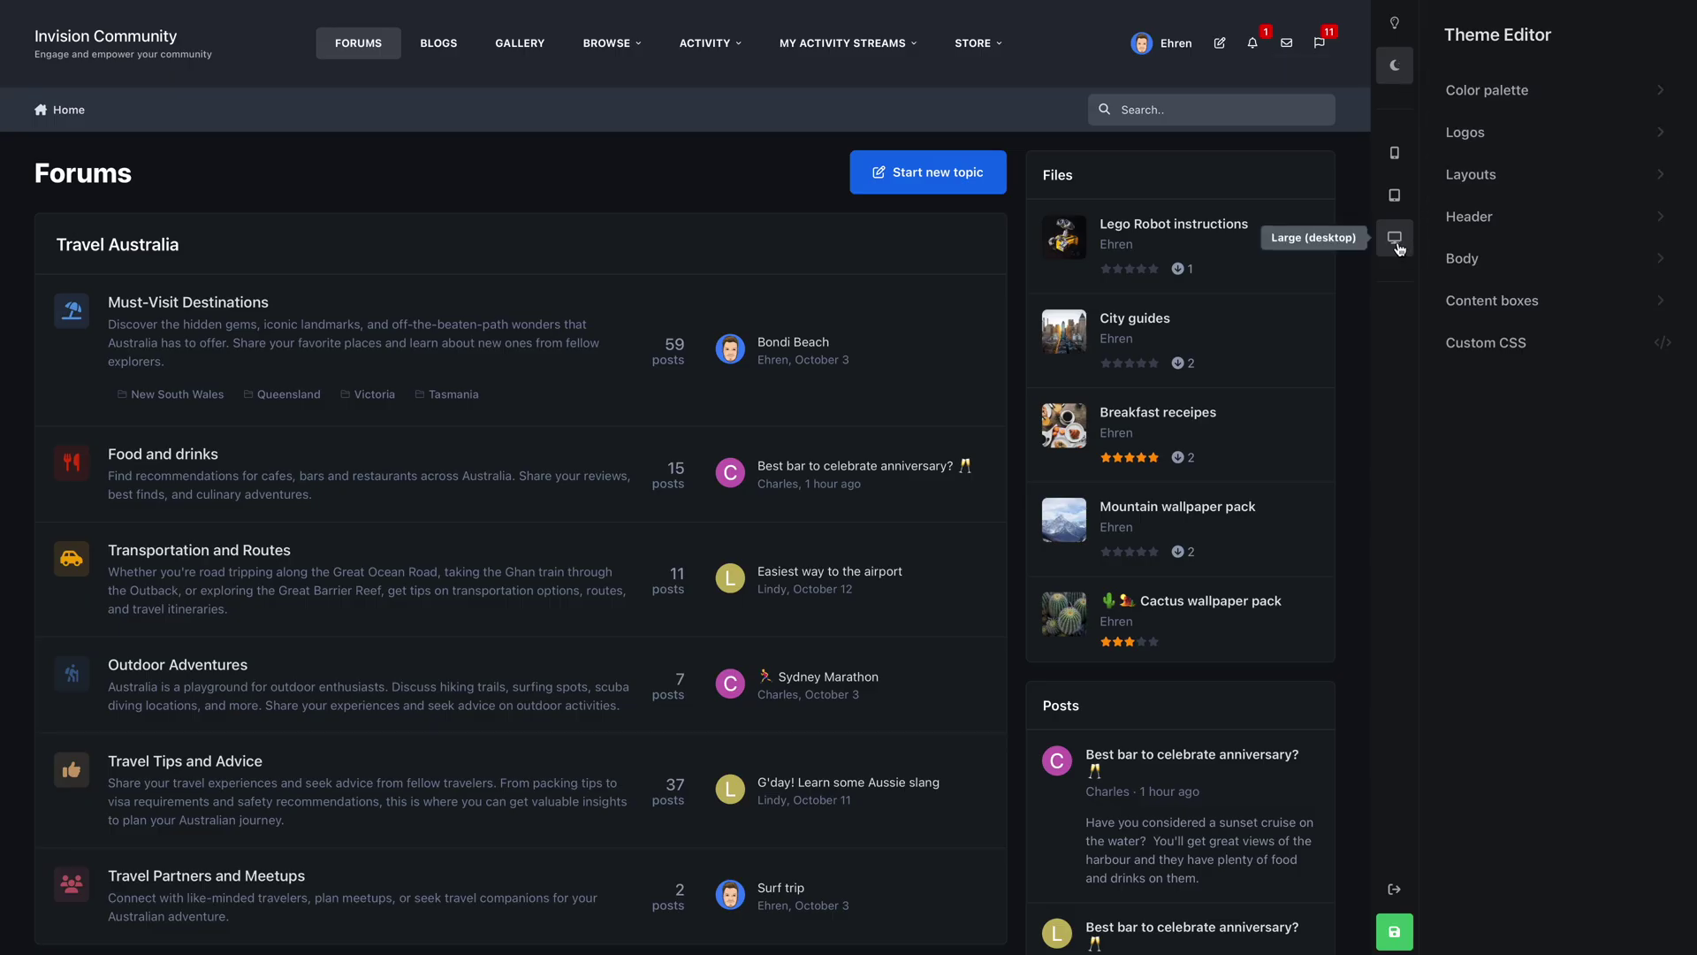
{"action": "left_click", "coordinate": [1397, 197]}
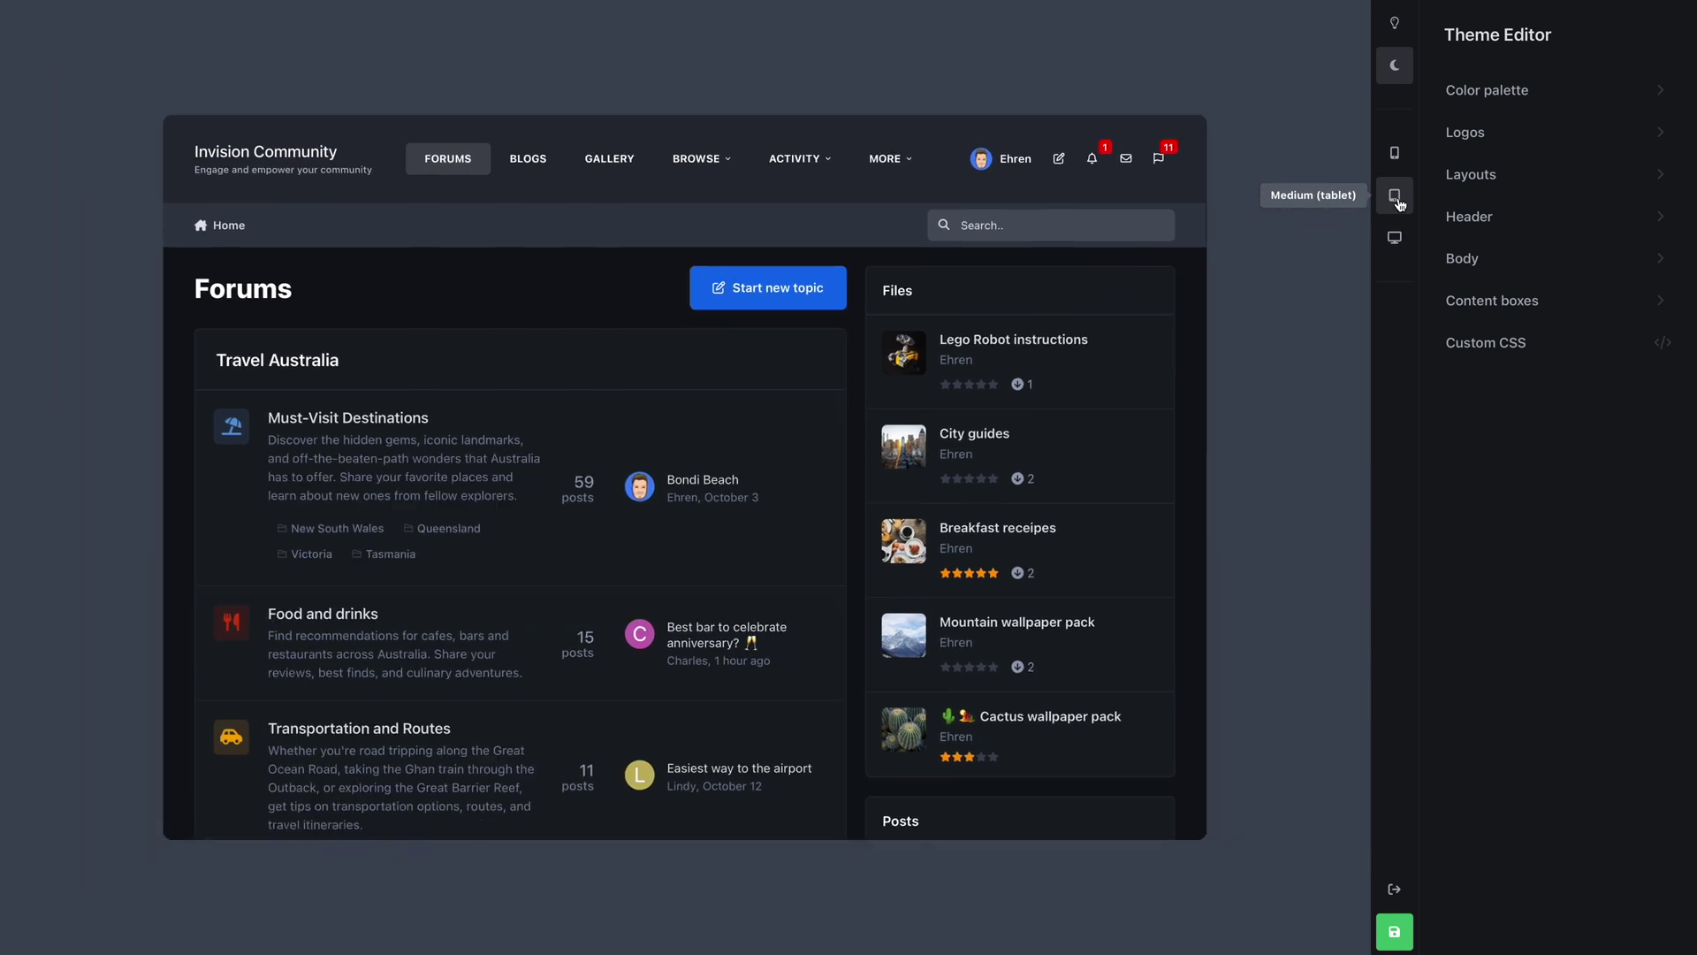
{"action": "left_click", "coordinate": [1397, 155]}
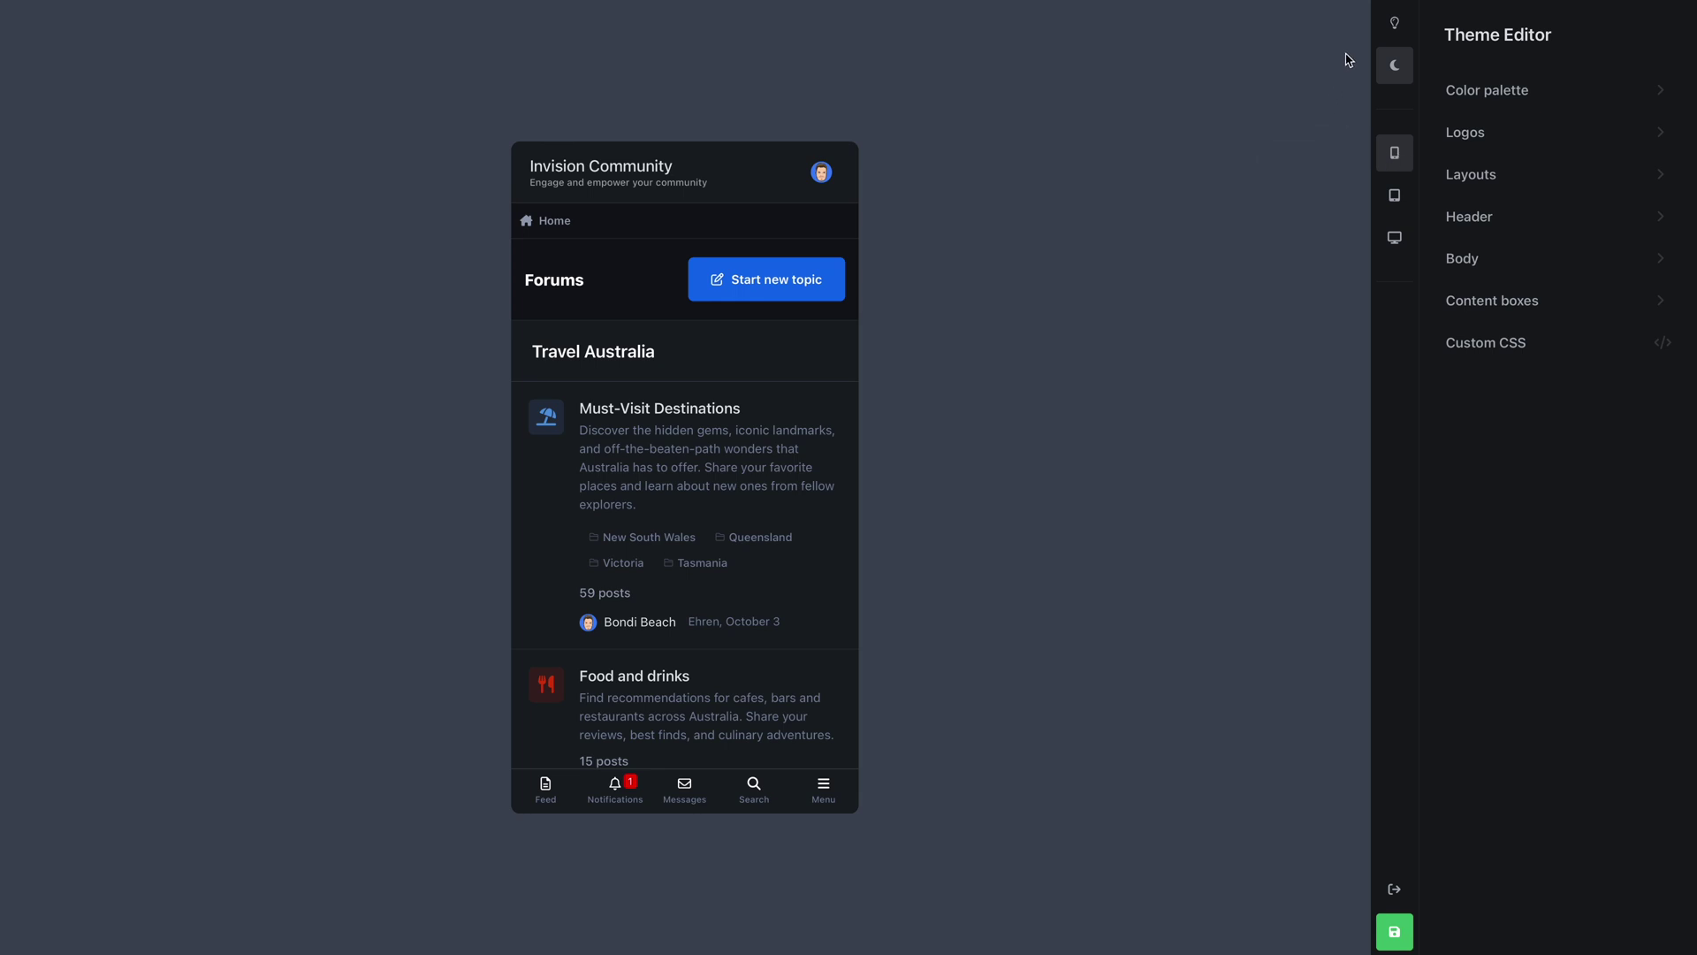
{"action": "left_click", "coordinate": [1378, 32]}
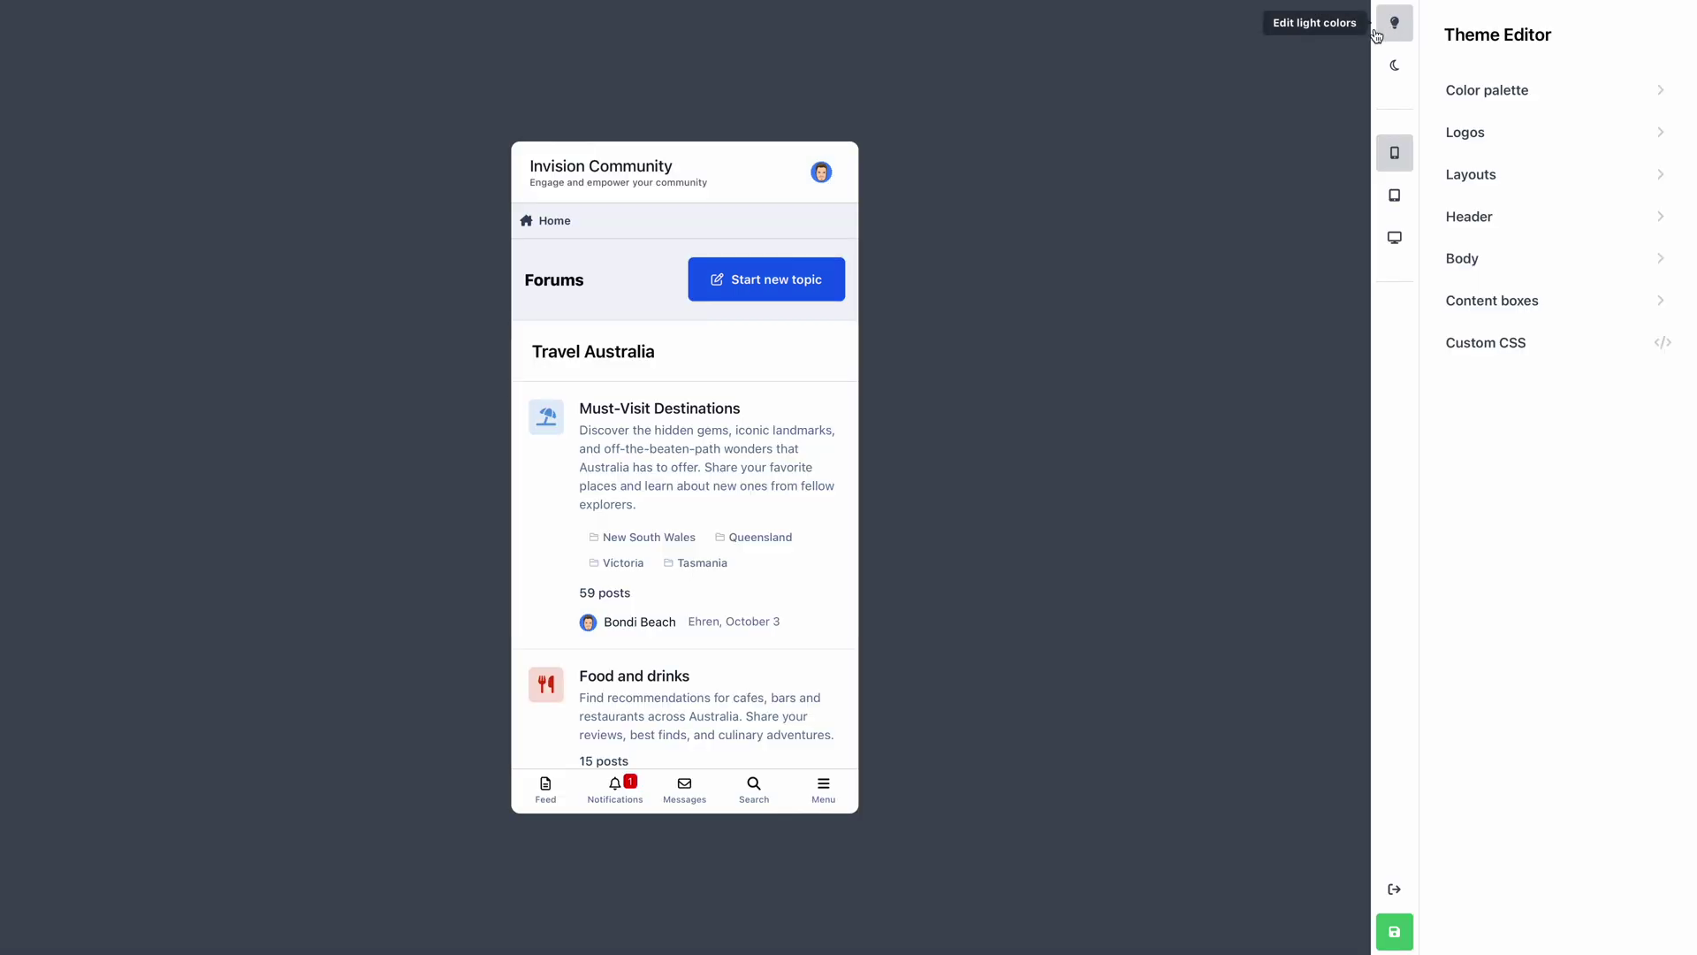
{"action": "left_click", "coordinate": [829, 795]}
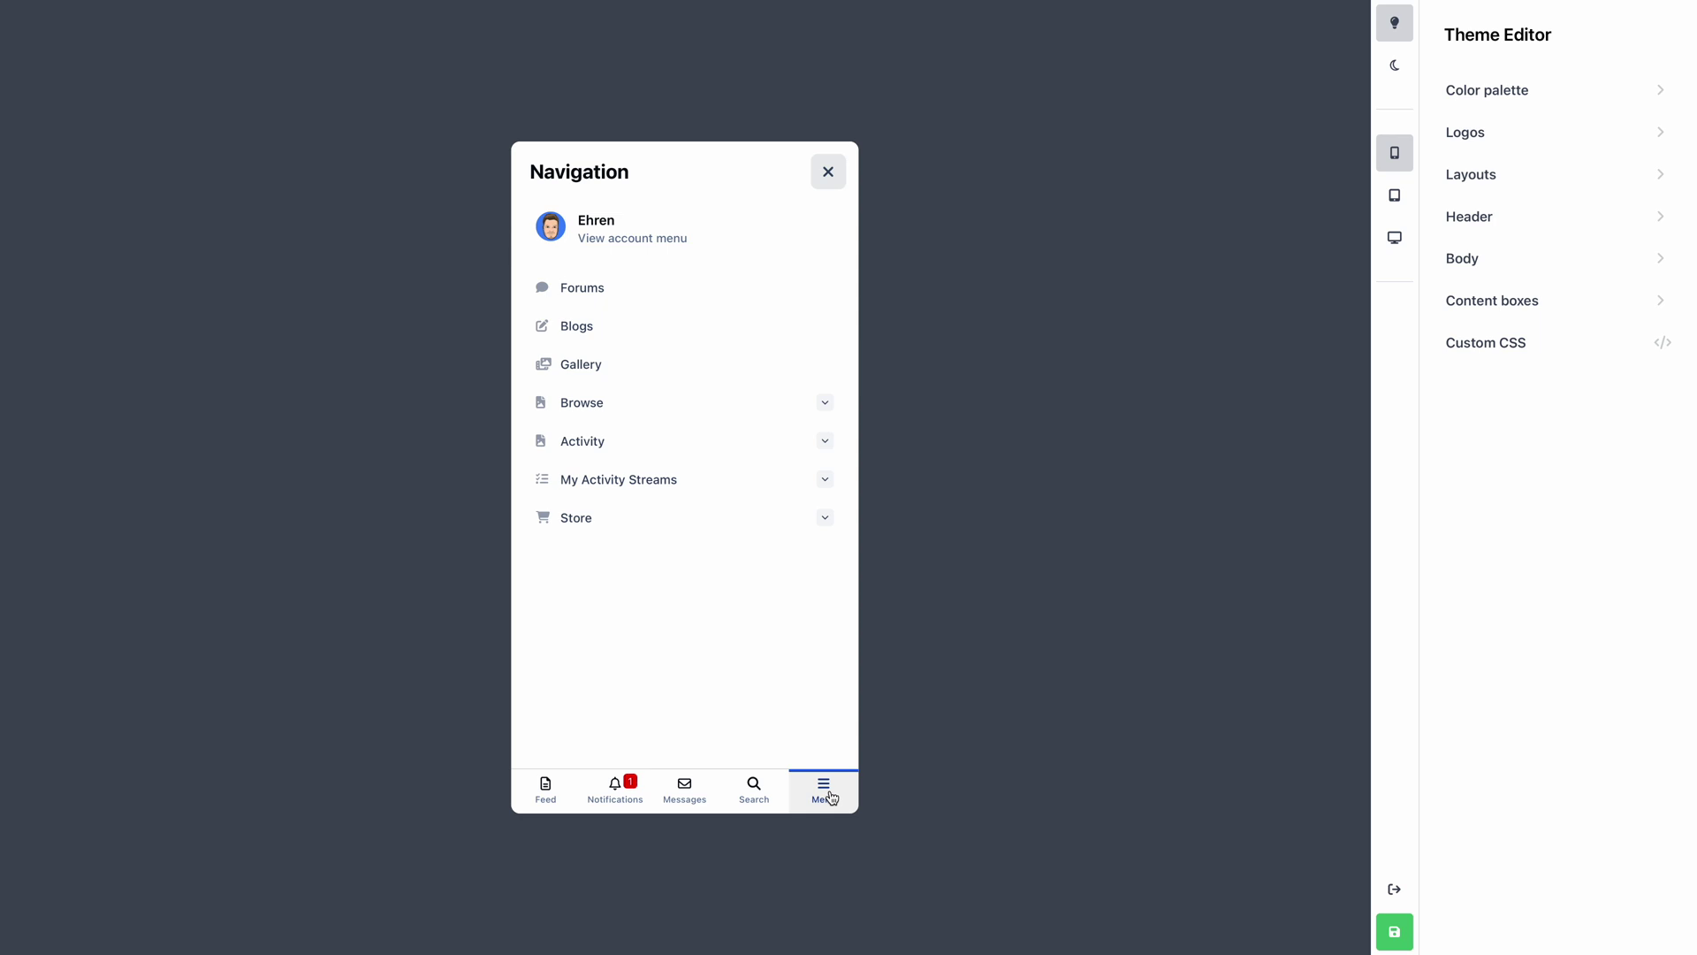
{"action": "left_click", "coordinate": [754, 794]}
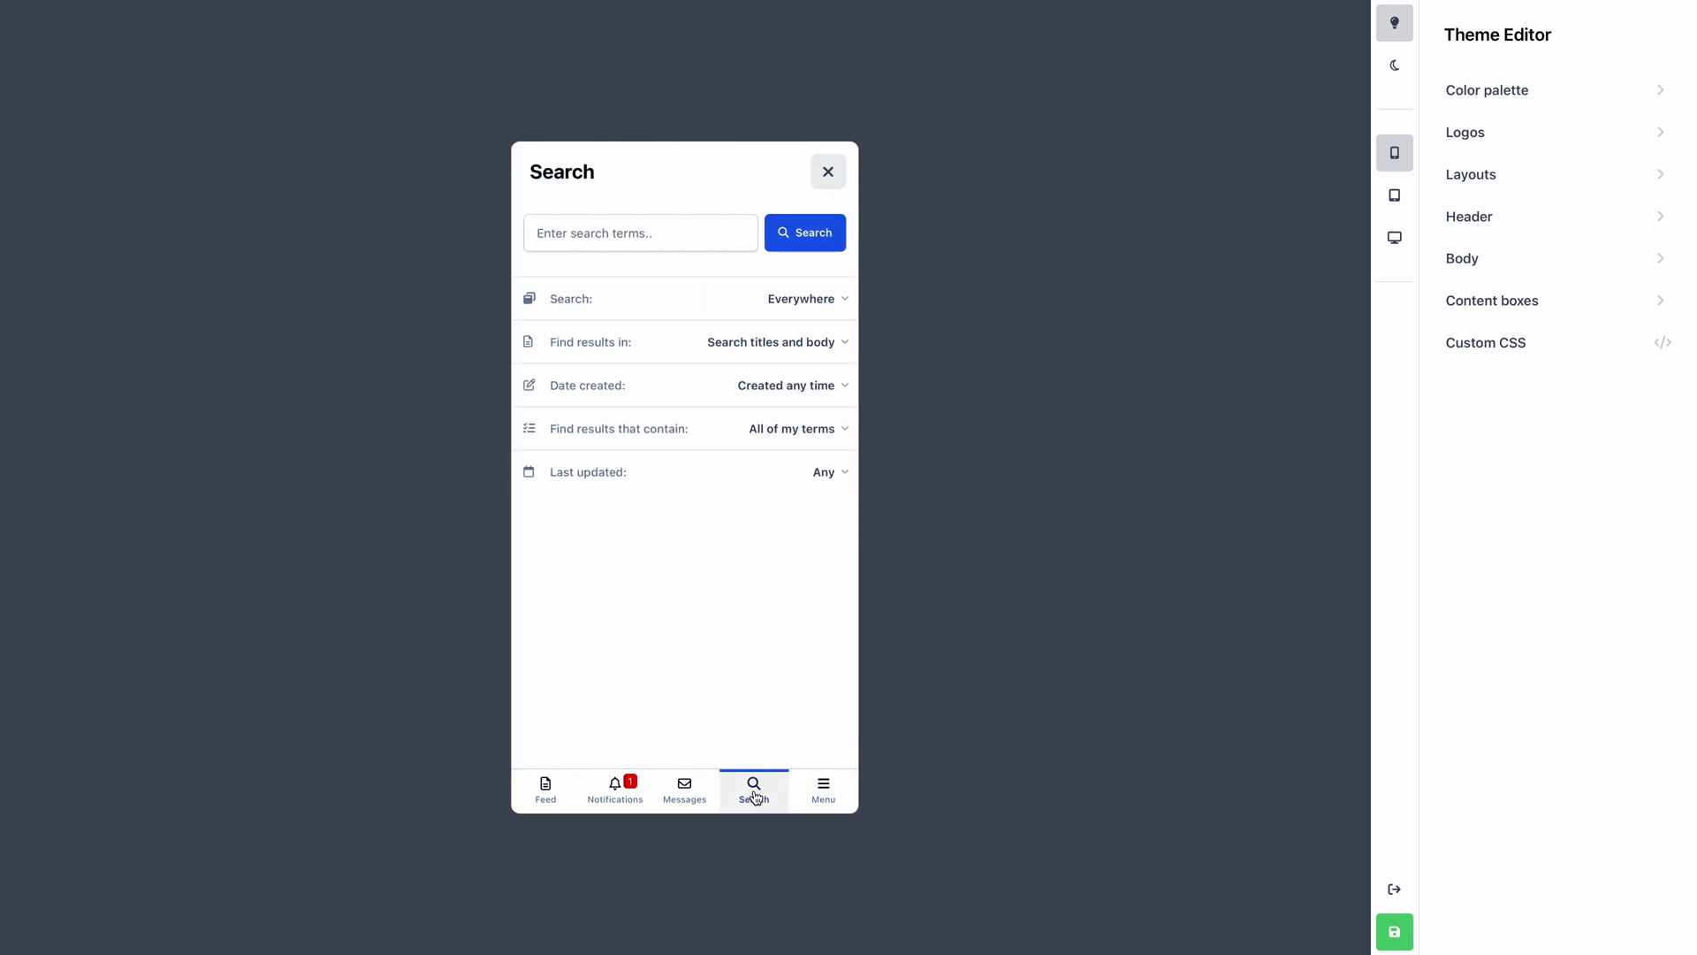
{"action": "left_click", "coordinate": [755, 795]}
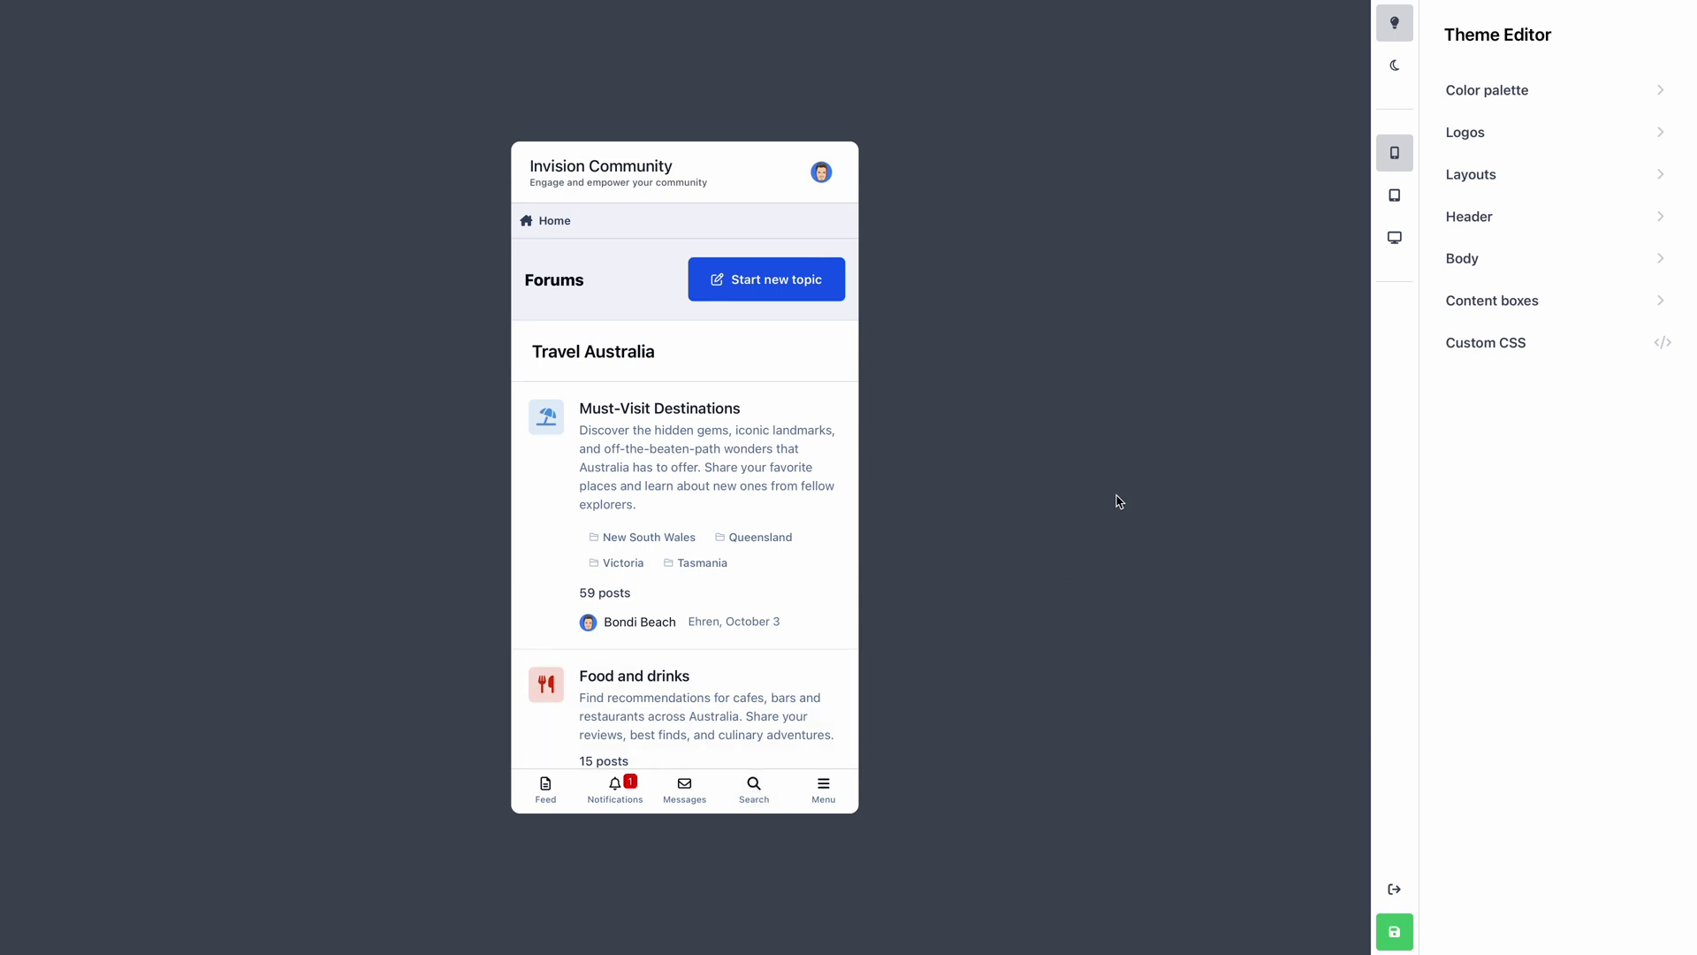
{"action": "left_click", "coordinate": [1399, 252]}
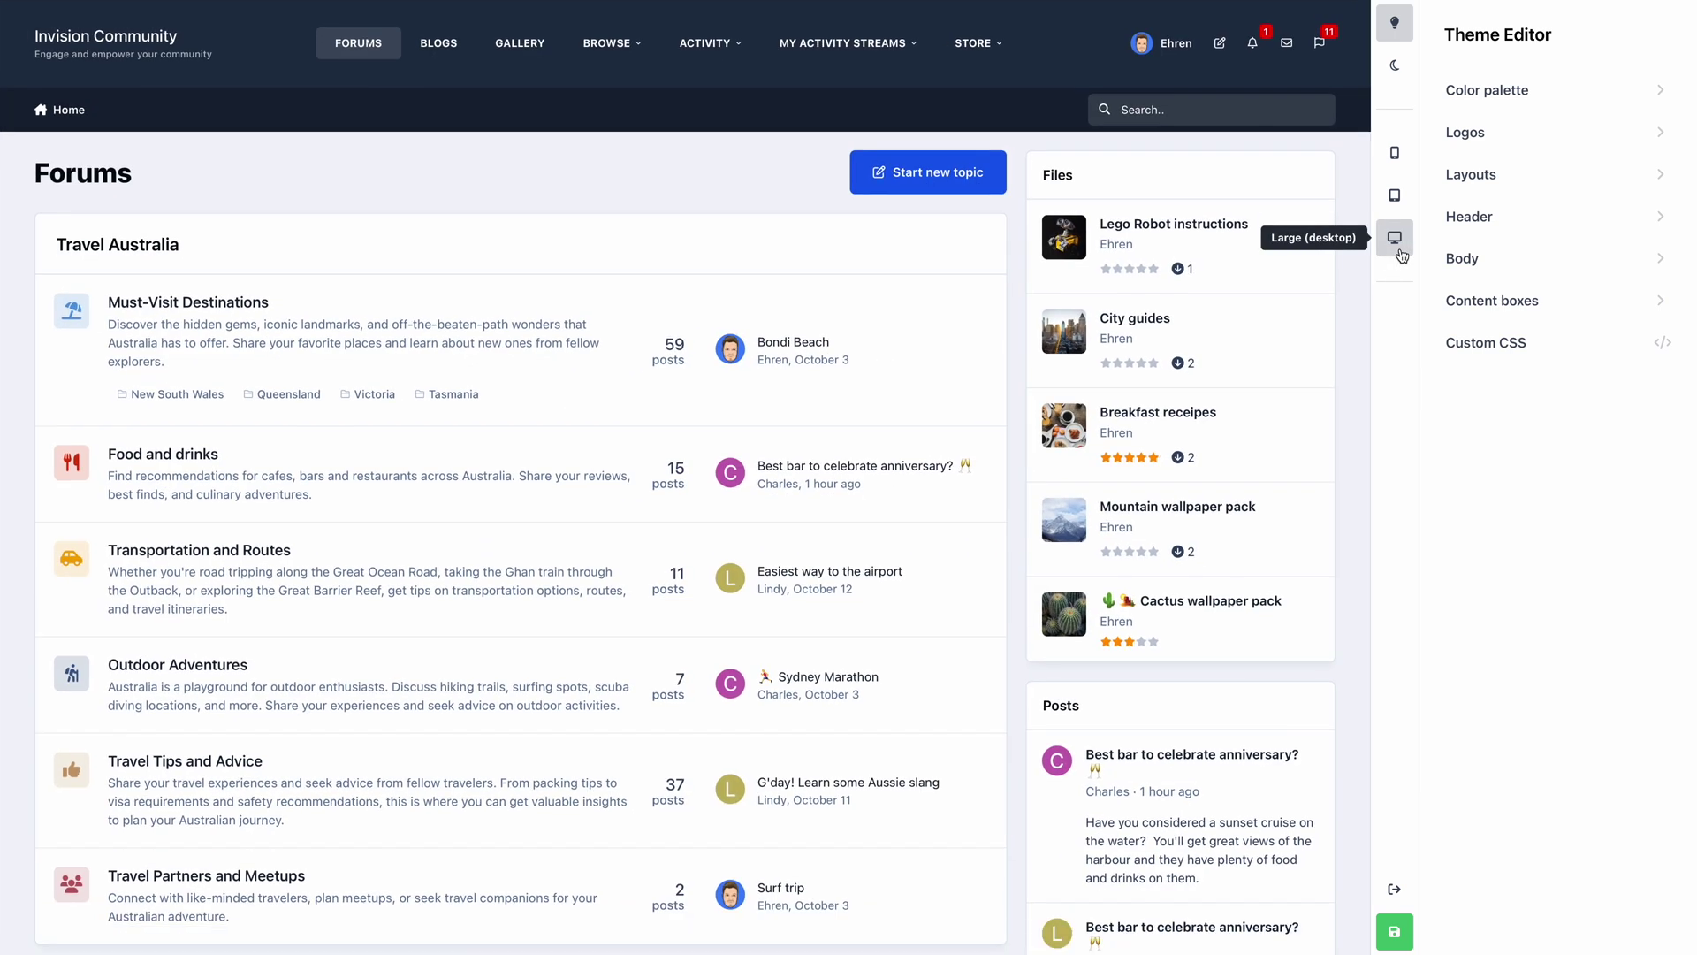
Show the Color palette settings listing the Primary, Secondary and Base colours
{"action": "left_click", "coordinate": [1611, 94]}
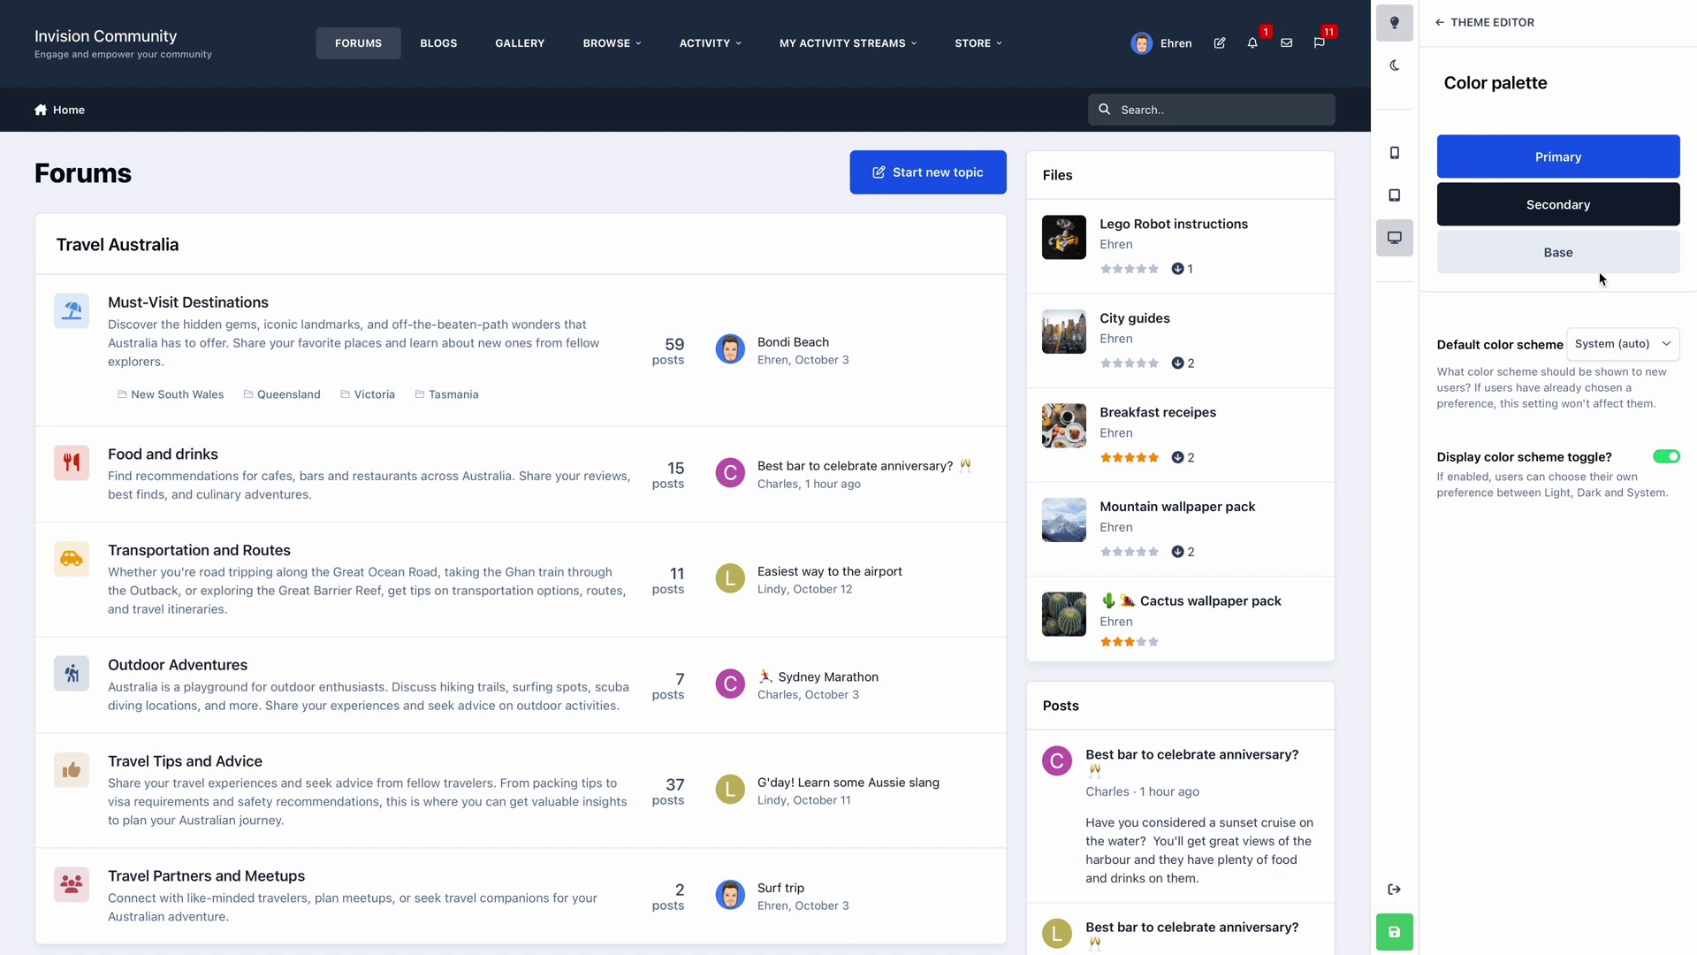
Set the Primary colour to green #2b9173
{"action": "left_click", "coordinate": [1618, 166]}
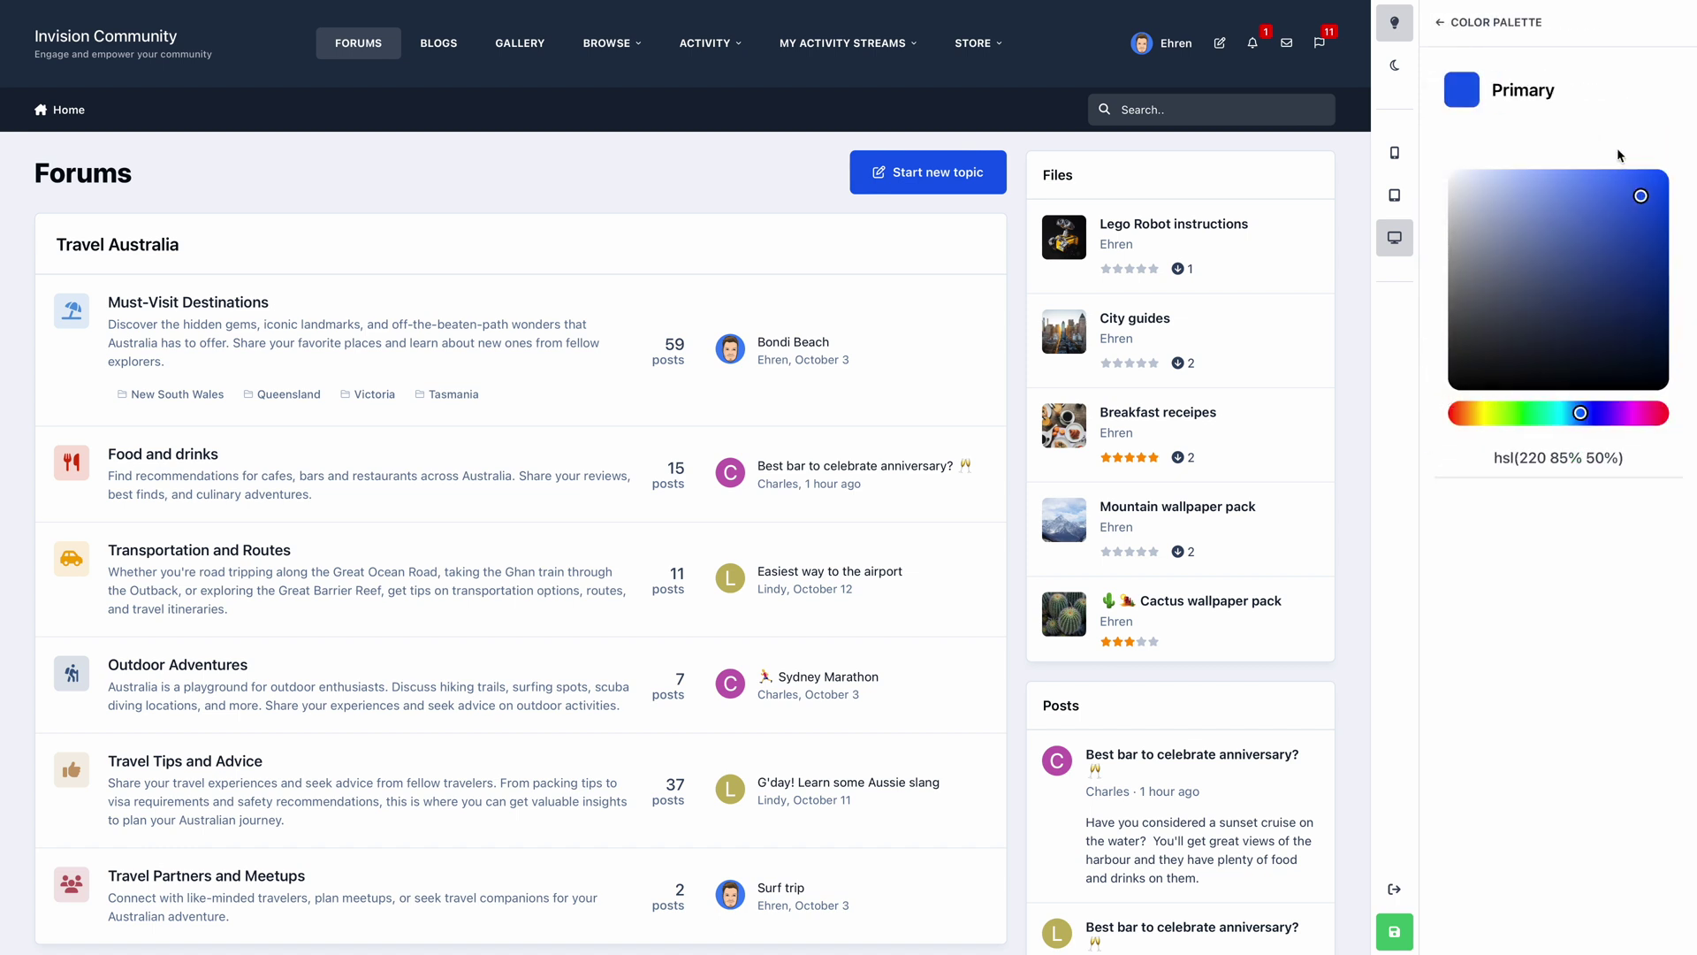
{"action": "left_click_drag", "start_coordinate": [1581, 413], "coordinate": [1491, 420]}
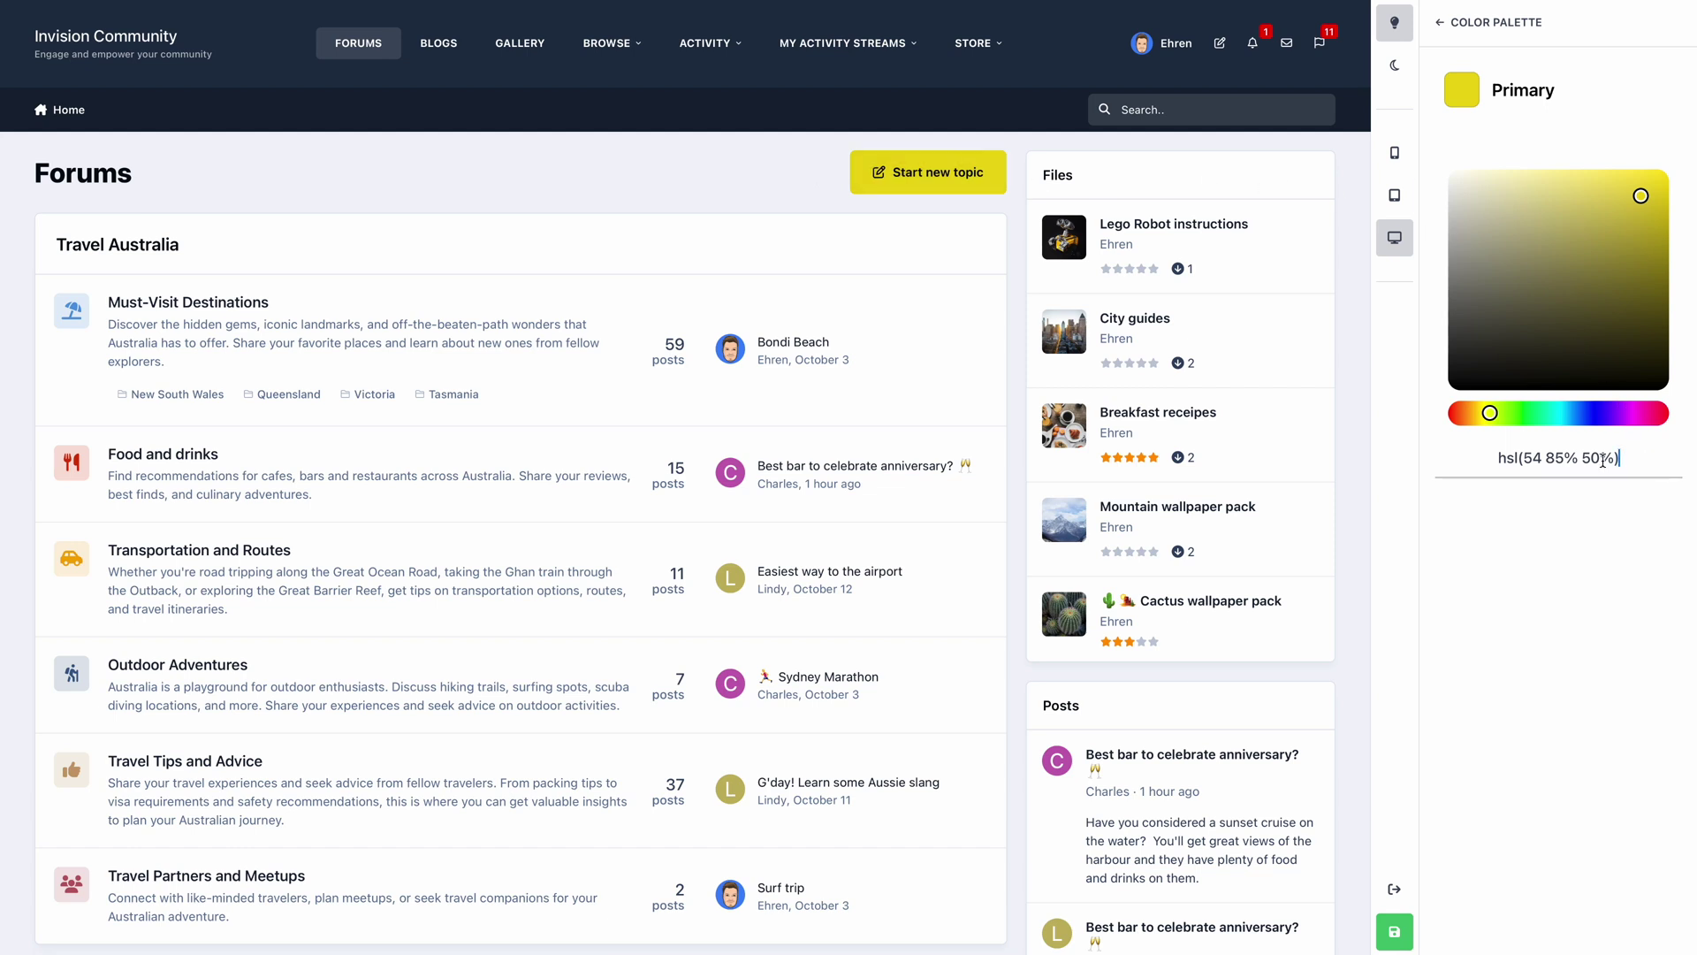
{"action": "left_click_drag", "start_coordinate": [1620, 459], "coordinate": [1483, 461]}
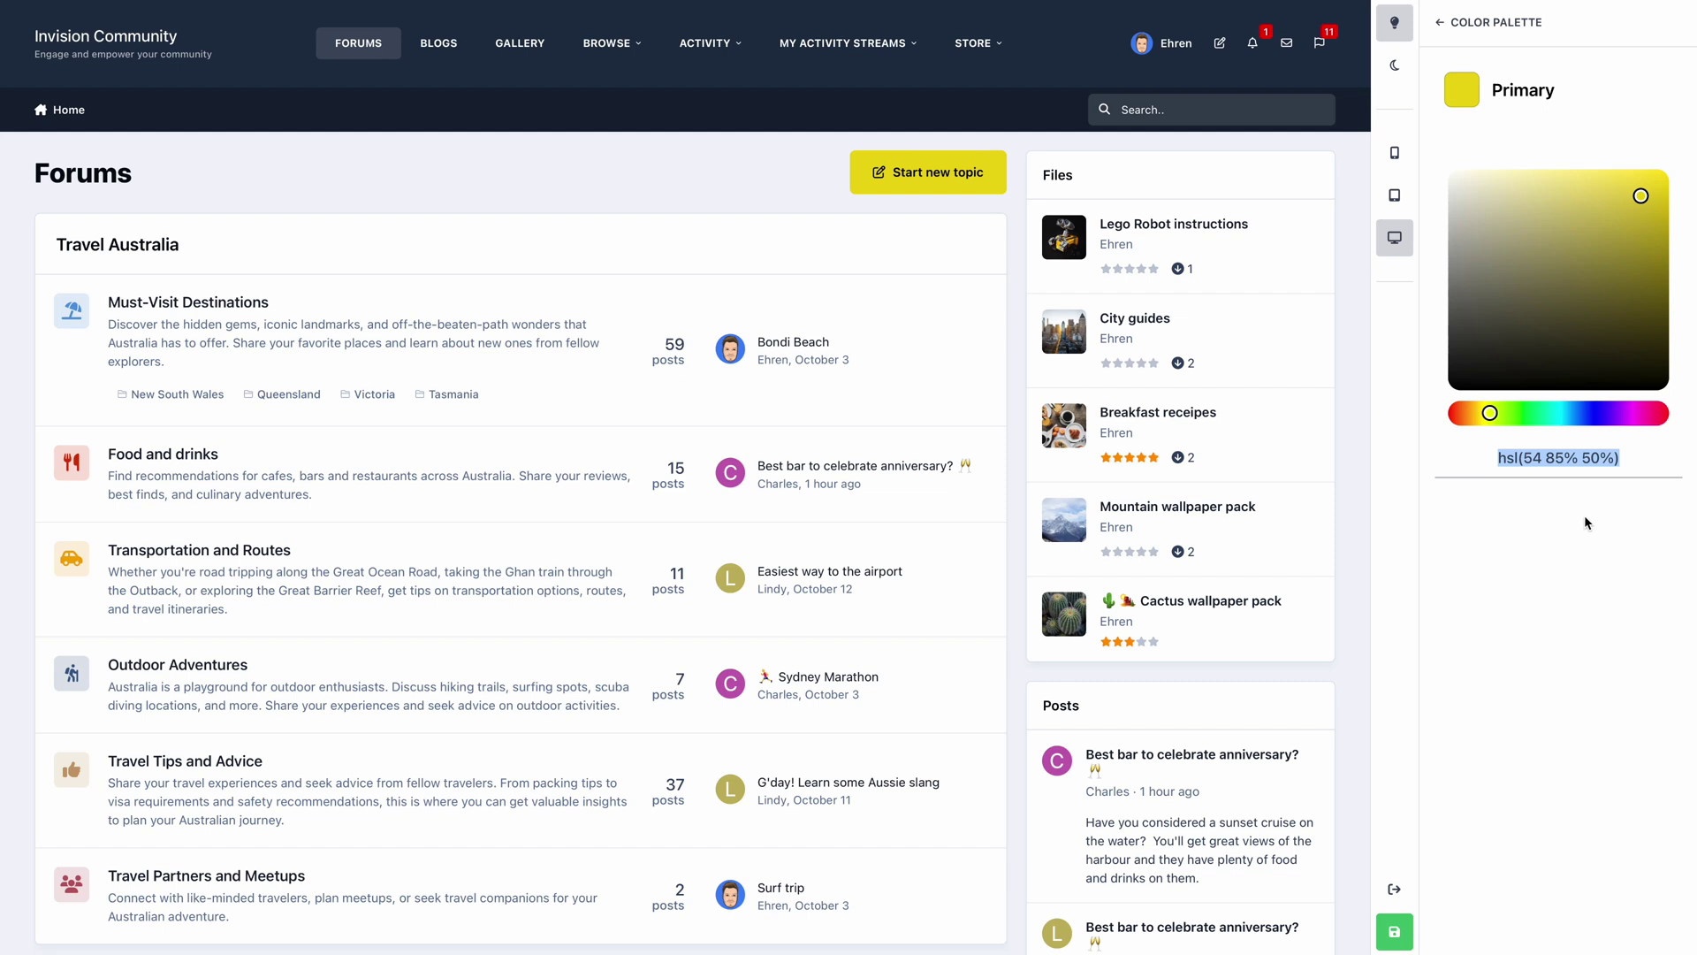
{"action": "type", "text": "#2b9173"}
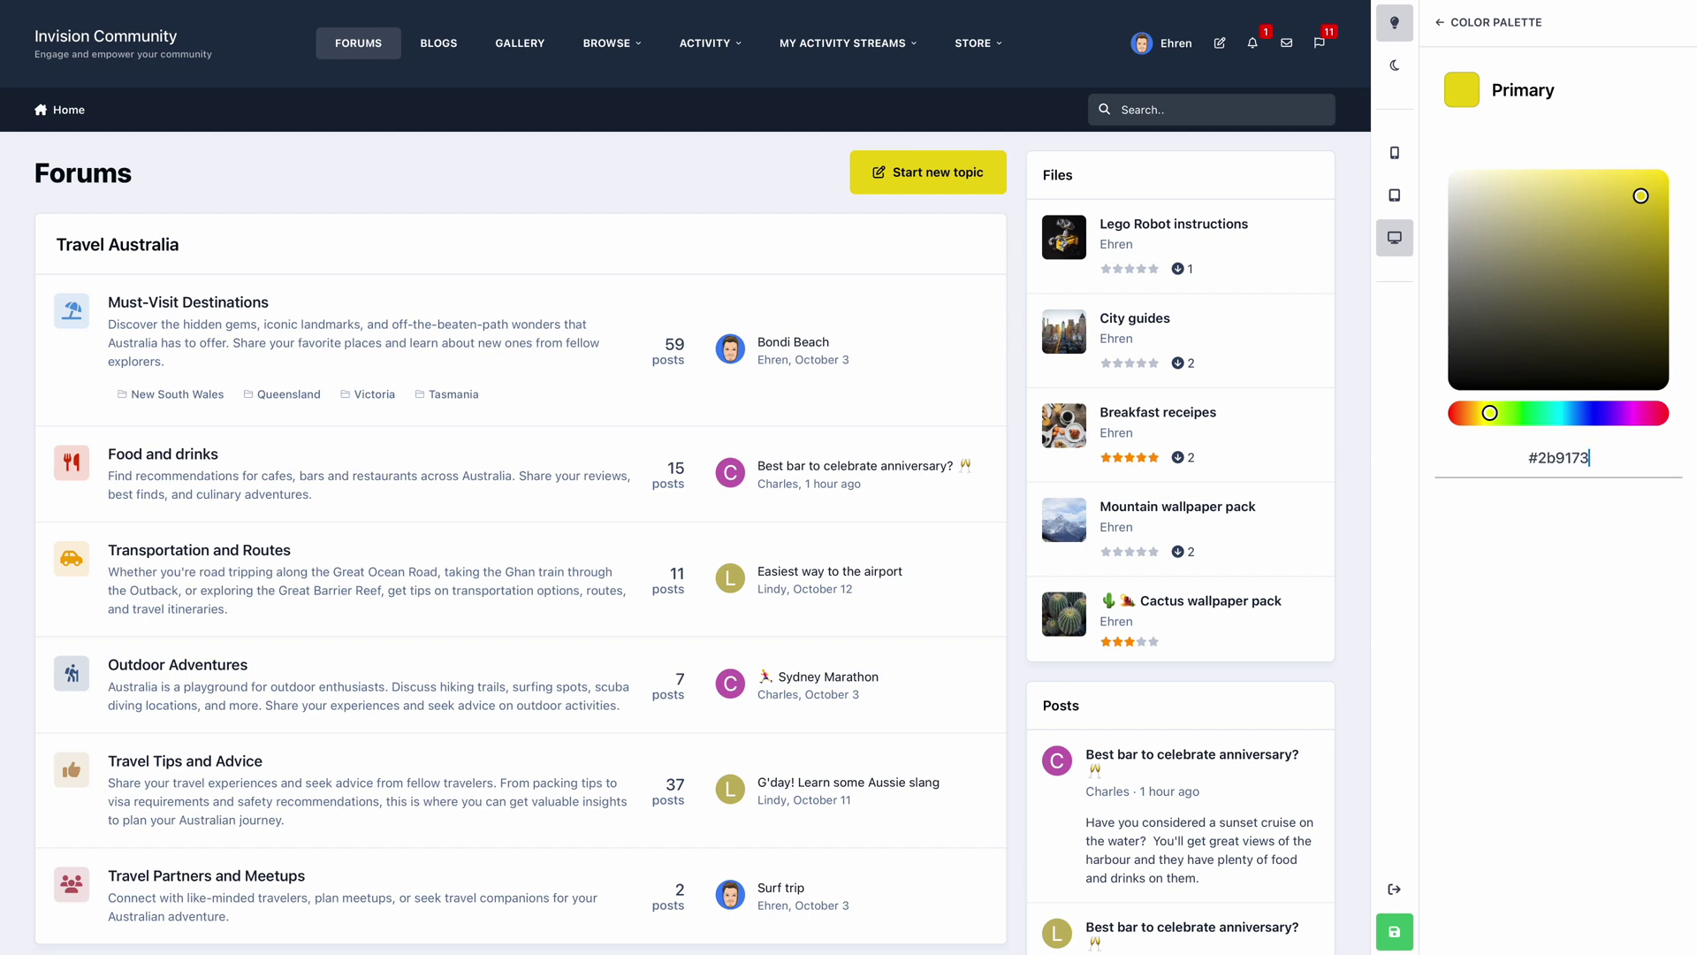
{"action": "key", "text": "Return"}
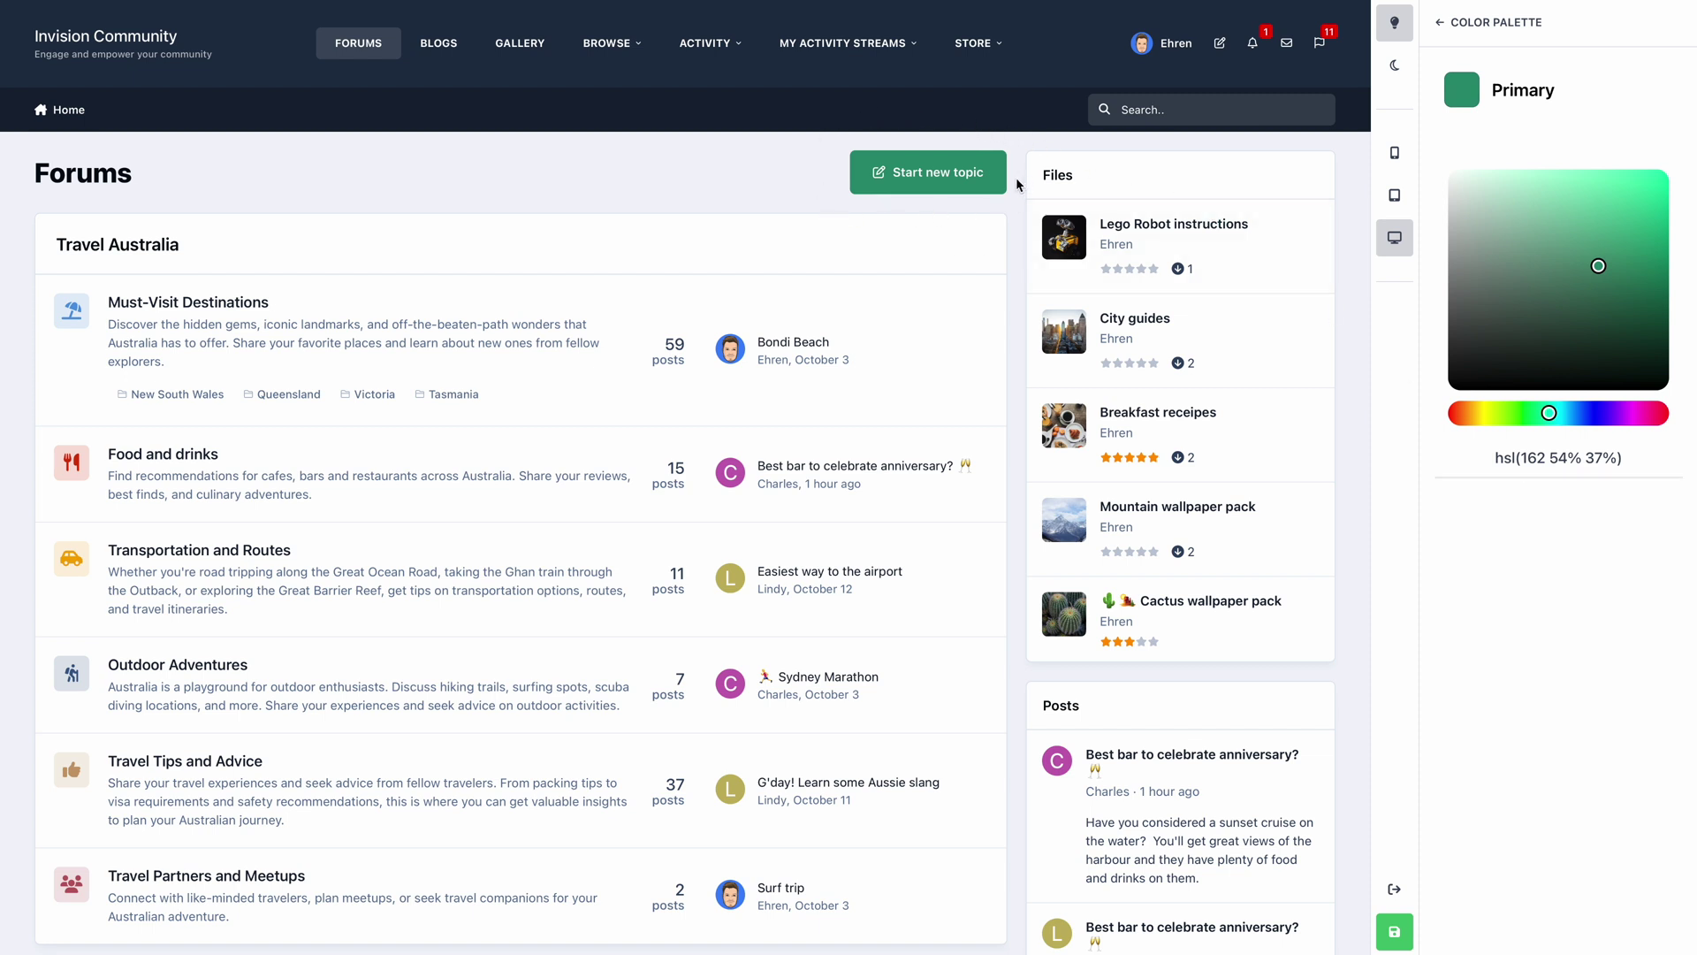
{"action": "left_click", "coordinate": [1538, 24]}
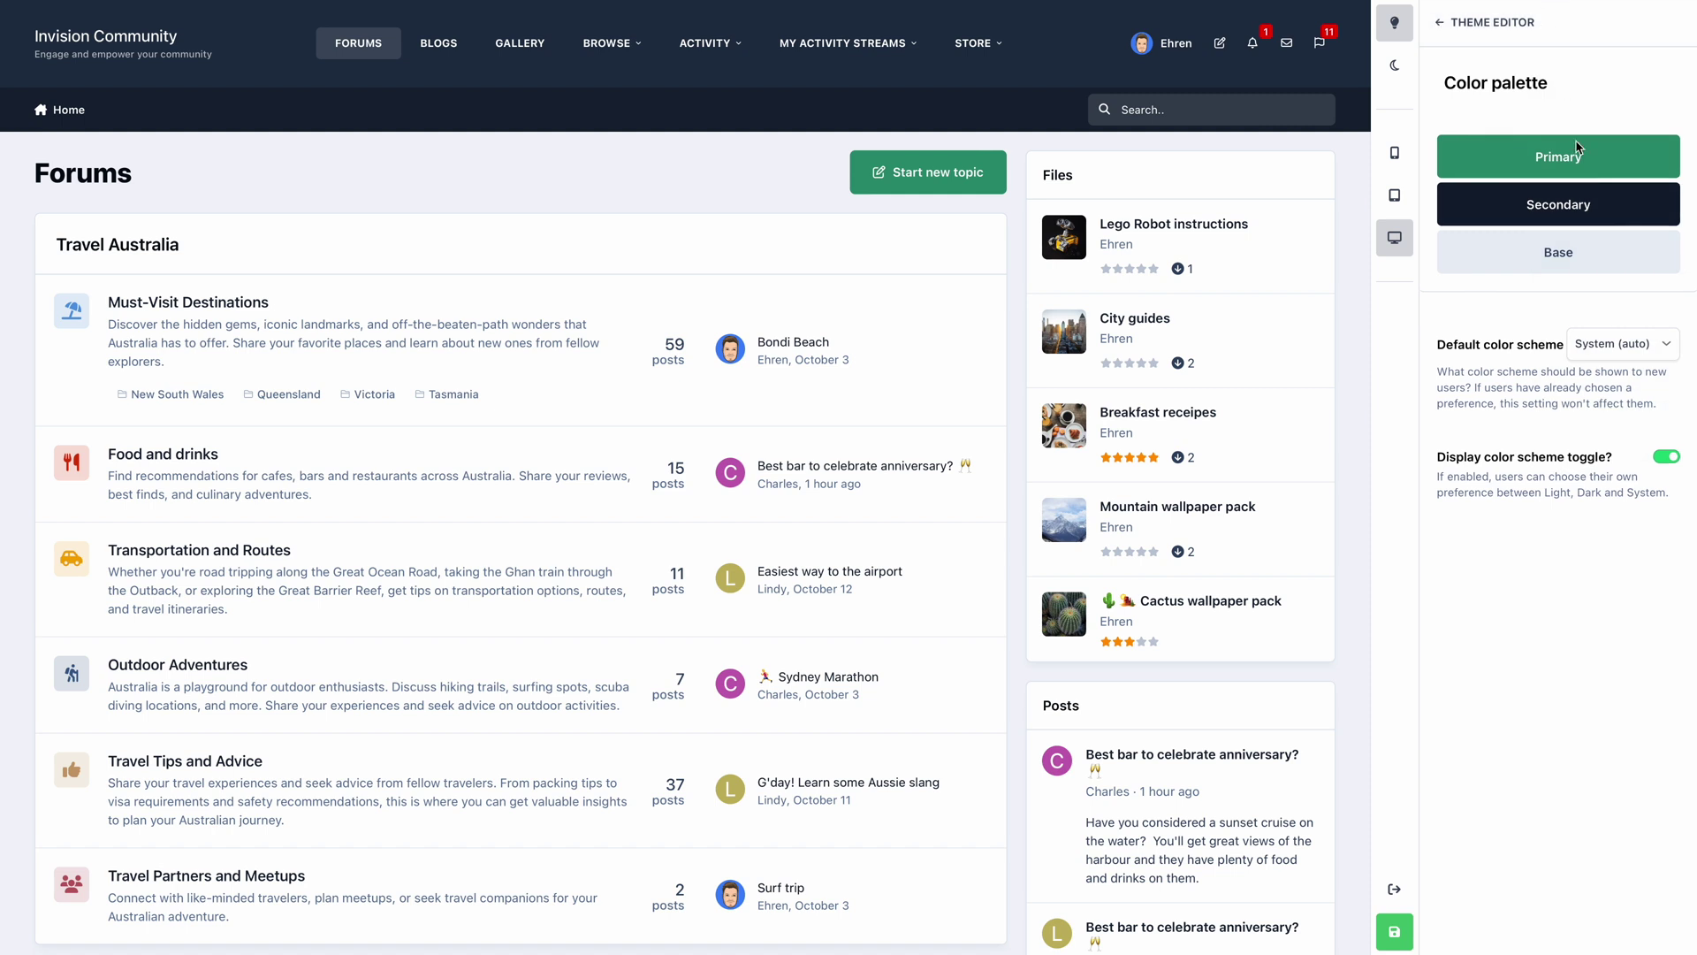
Set the Base colour to dark slate blue hsl(209 22% 20%)
{"action": "left_click", "coordinate": [1586, 252]}
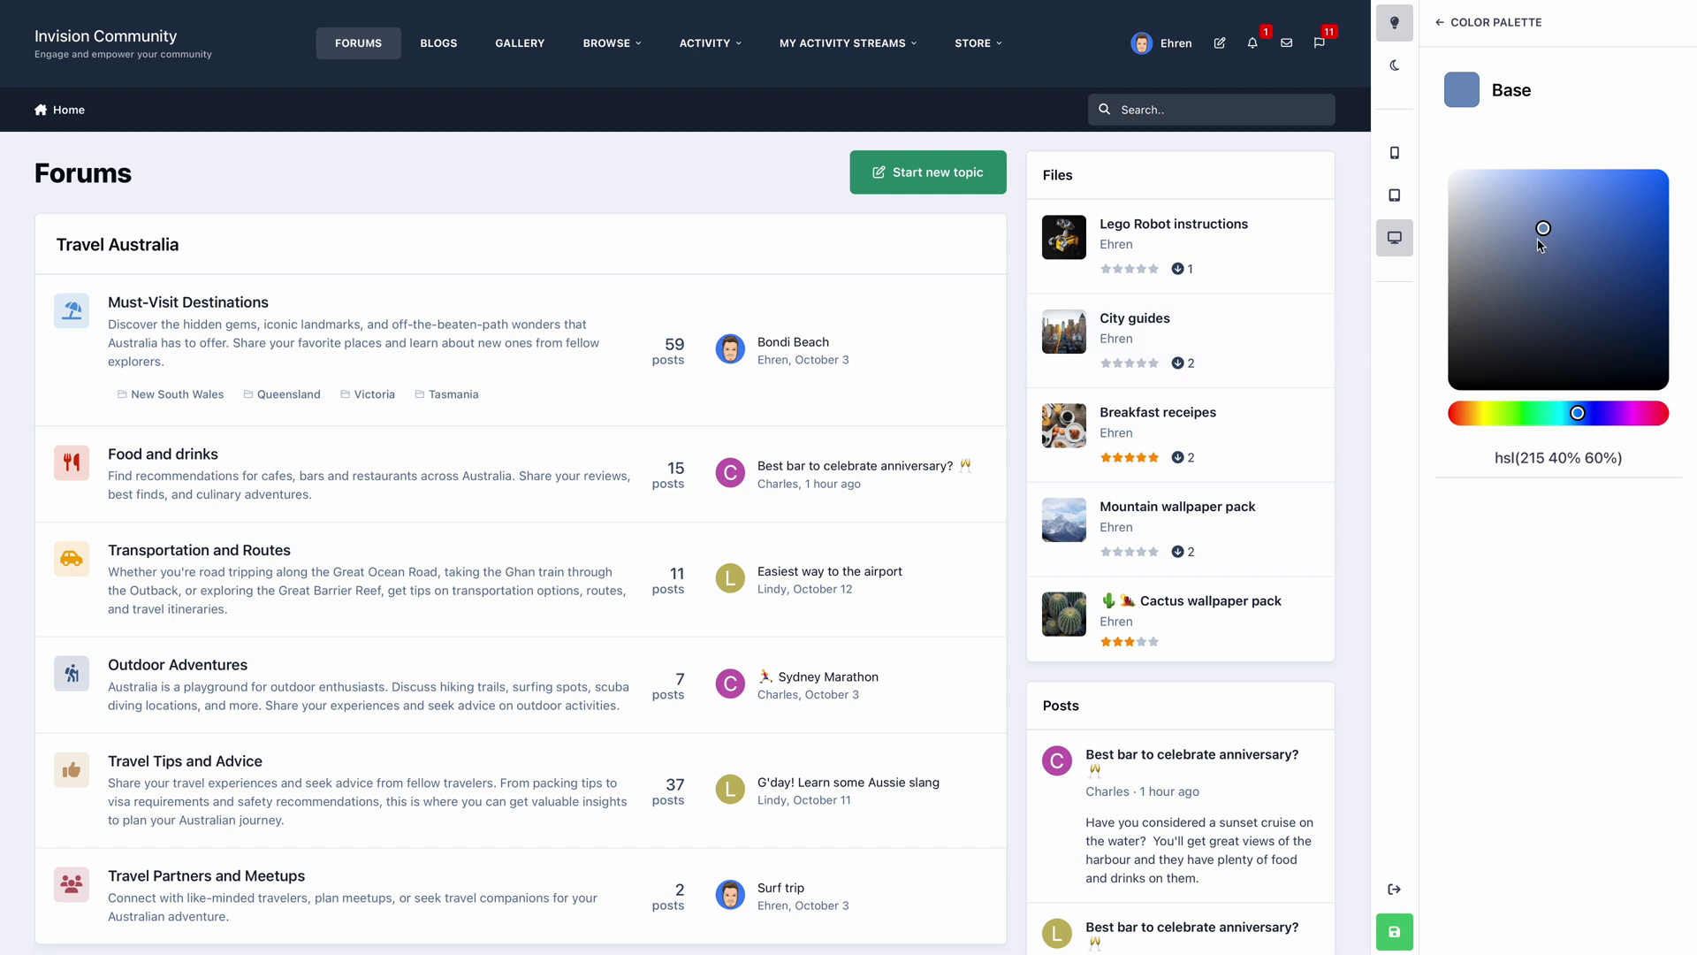
{"action": "left_click", "coordinate": [1460, 284]}
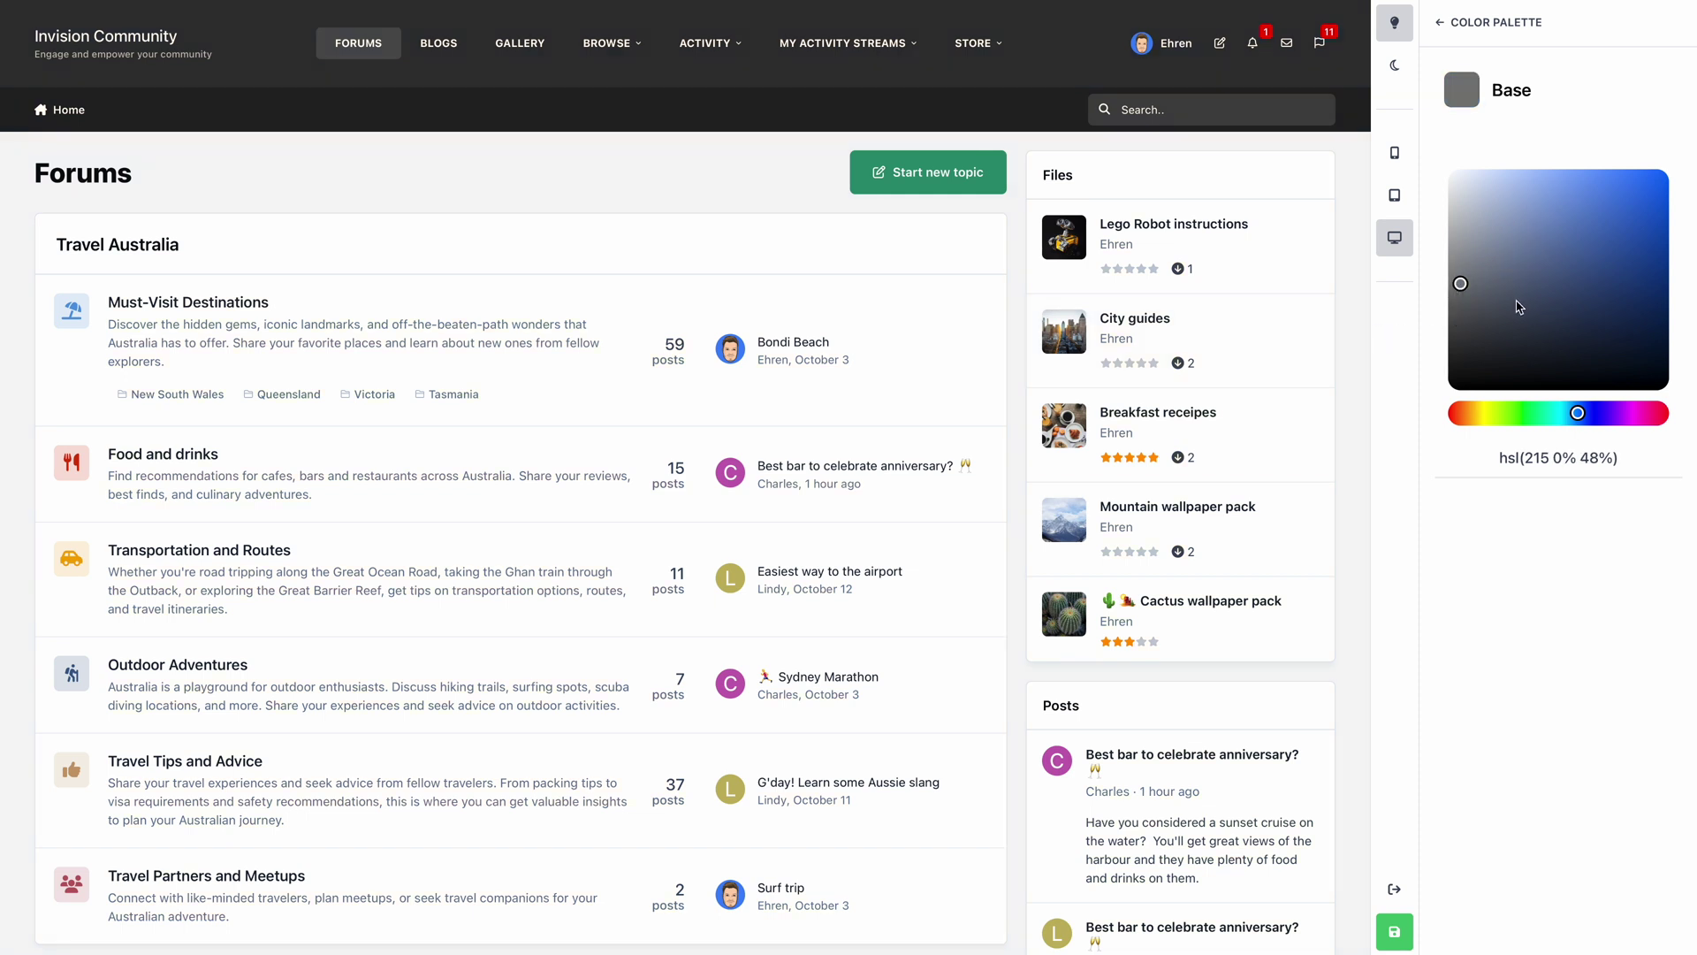
{"action": "left_click_drag", "start_coordinate": [1578, 413], "coordinate": [1458, 418]}
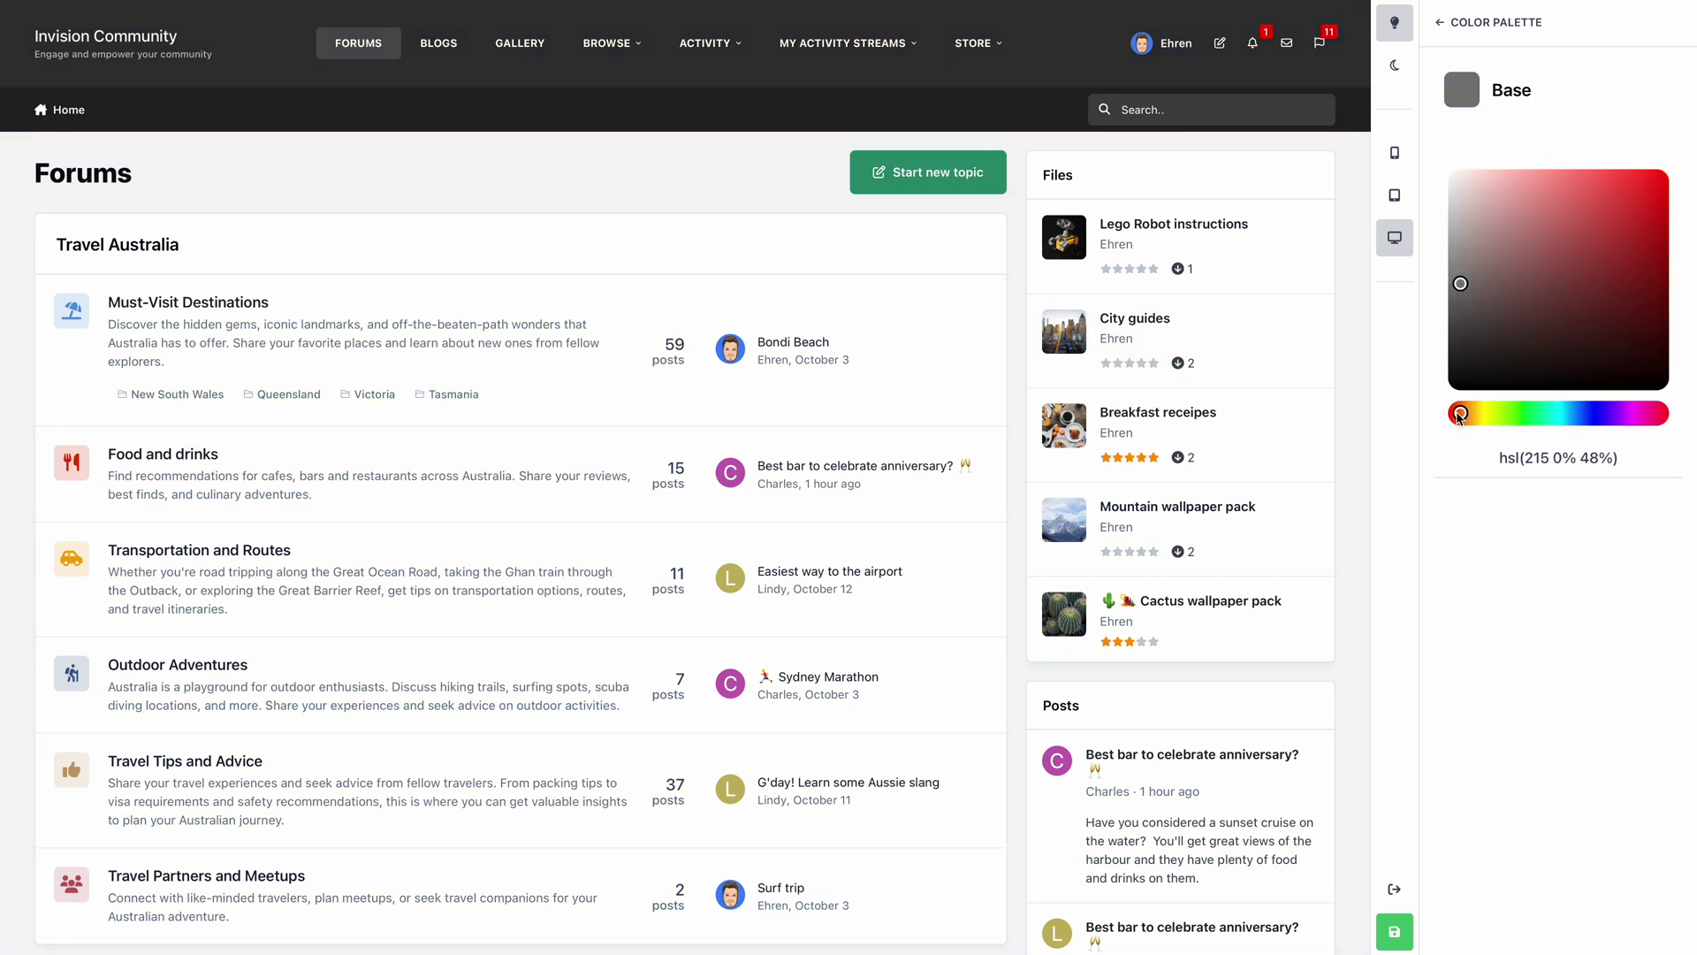
{"action": "left_click", "coordinate": [1593, 309]}
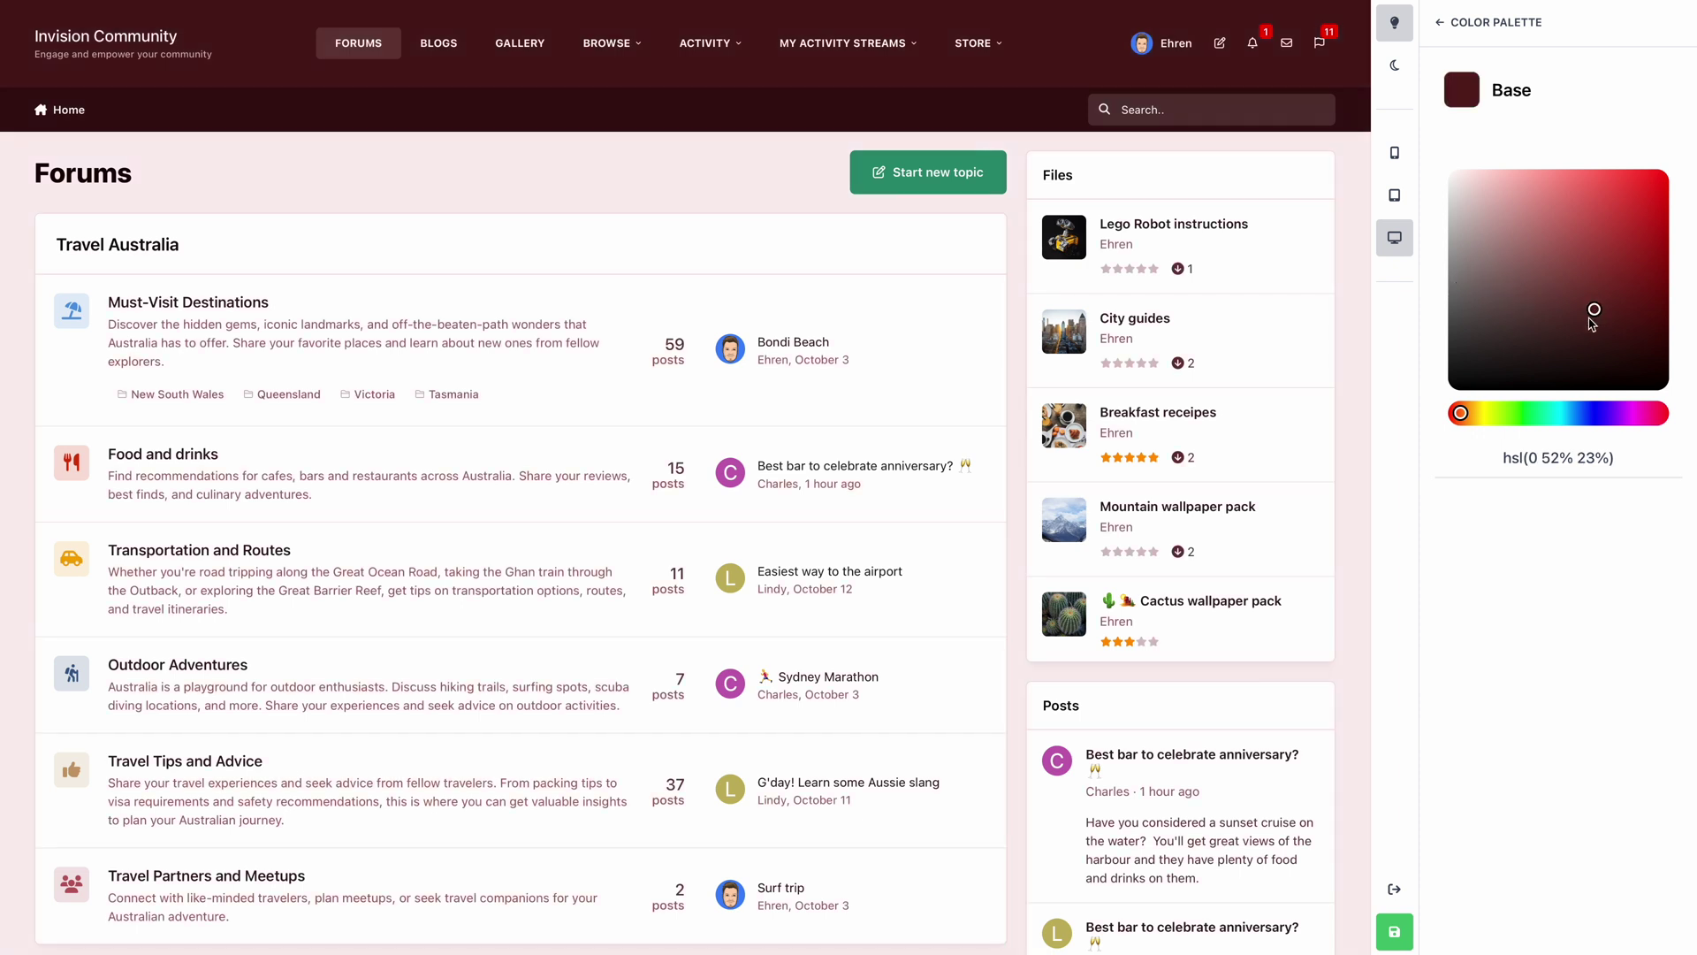
{"action": "left_click_drag", "start_coordinate": [1460, 414], "coordinate": [1580, 420]}
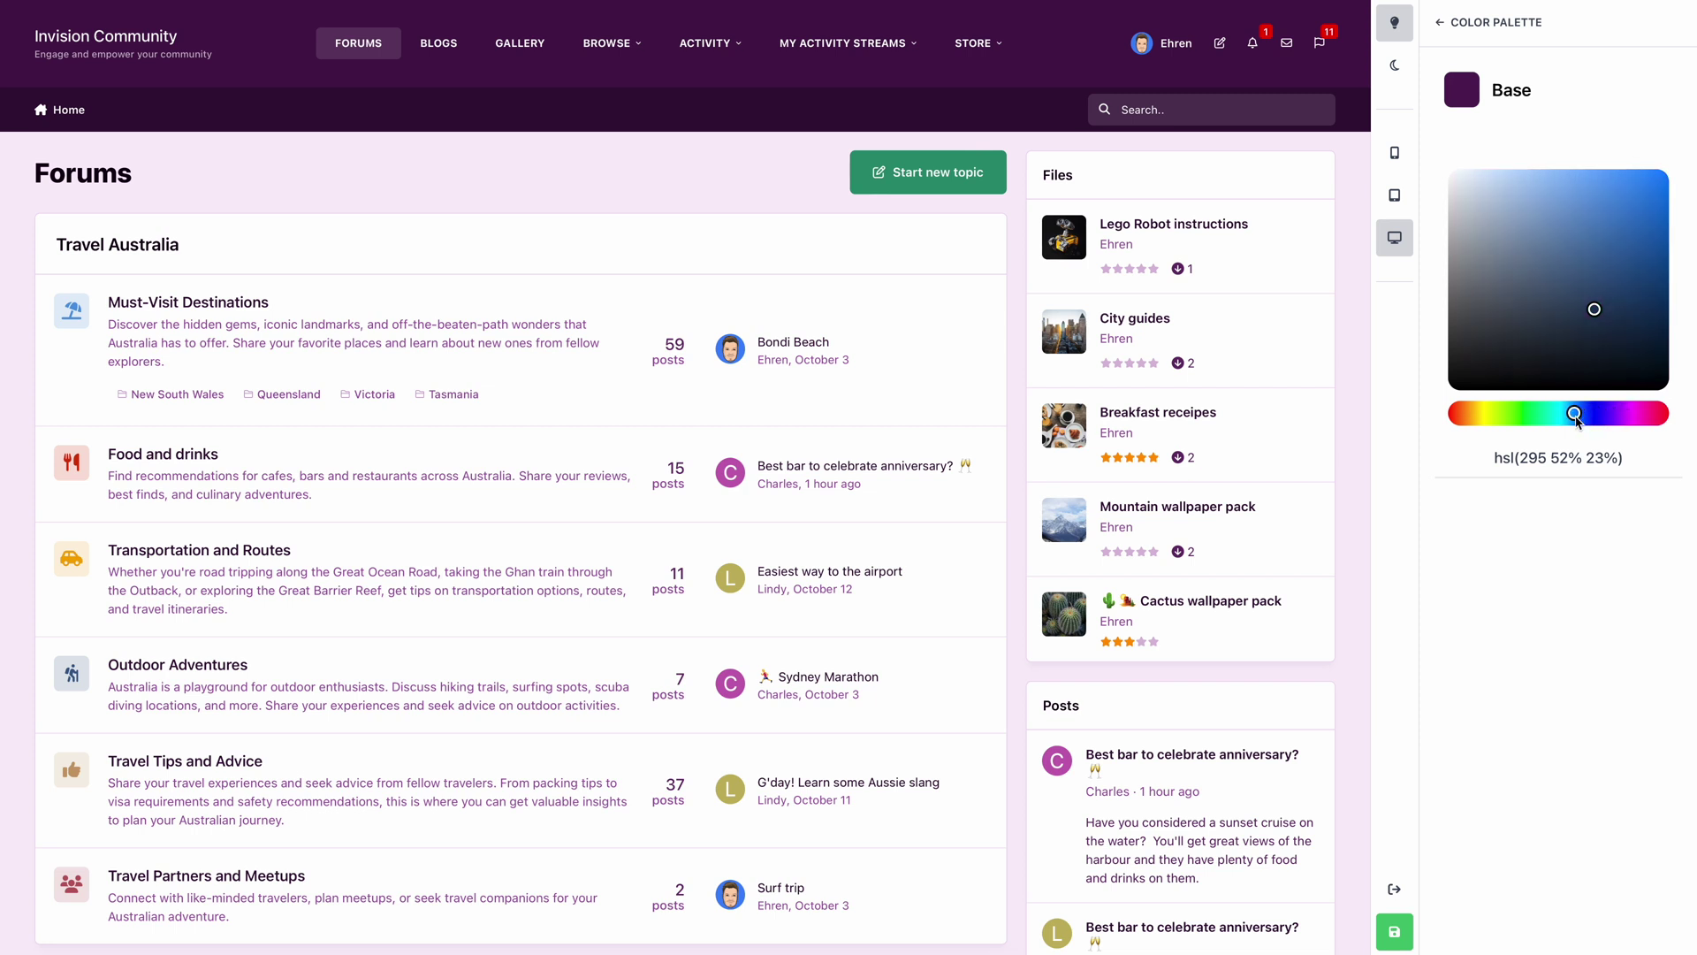
{"action": "left_click", "coordinate": [1538, 332]}
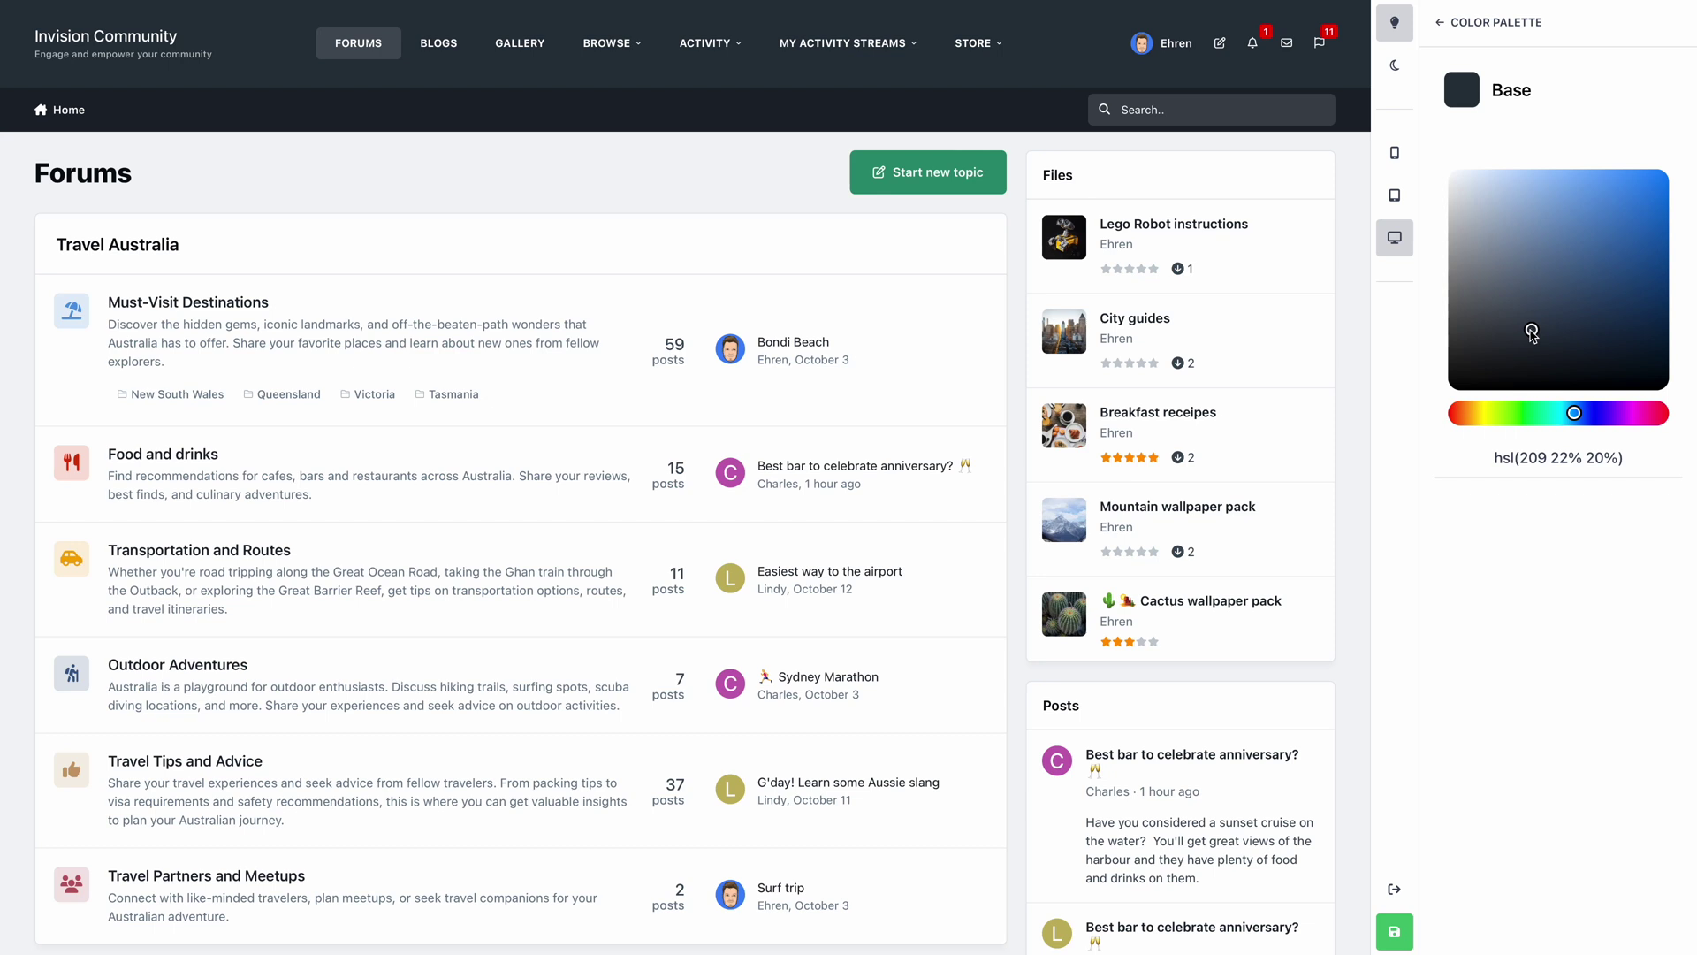
Set the dark-mode Primary colour to crimson hsl(349 75% 54%)
{"action": "left_click", "coordinate": [1404, 67]}
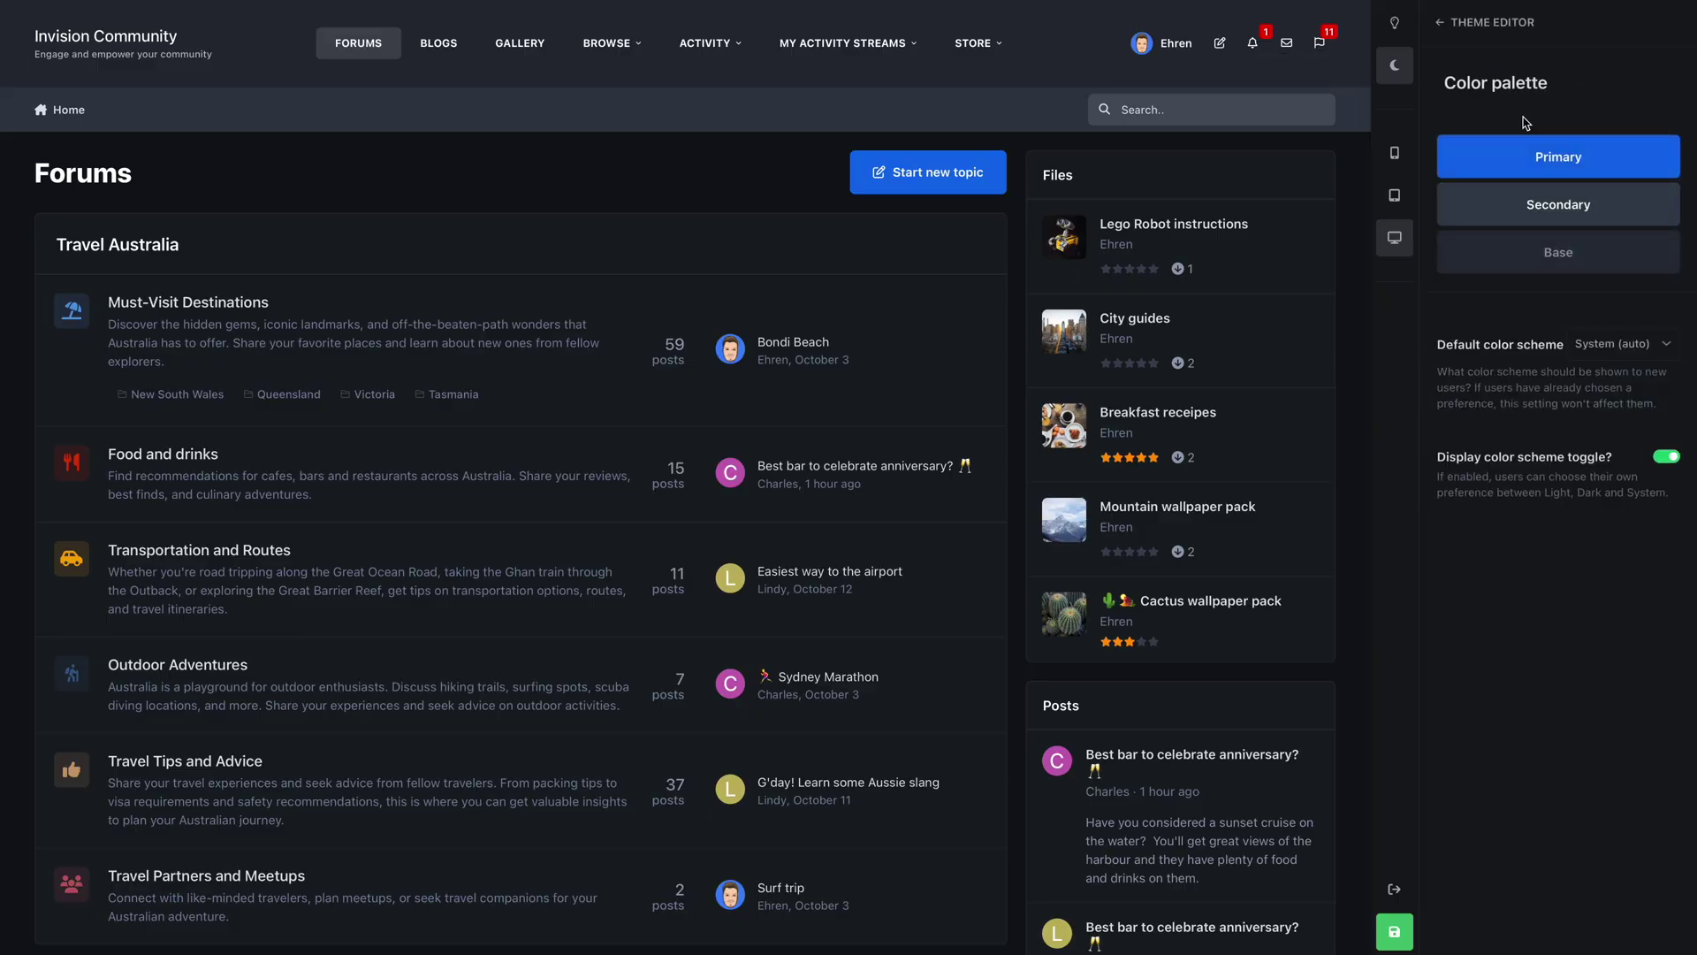
{"action": "left_click", "coordinate": [1617, 156]}
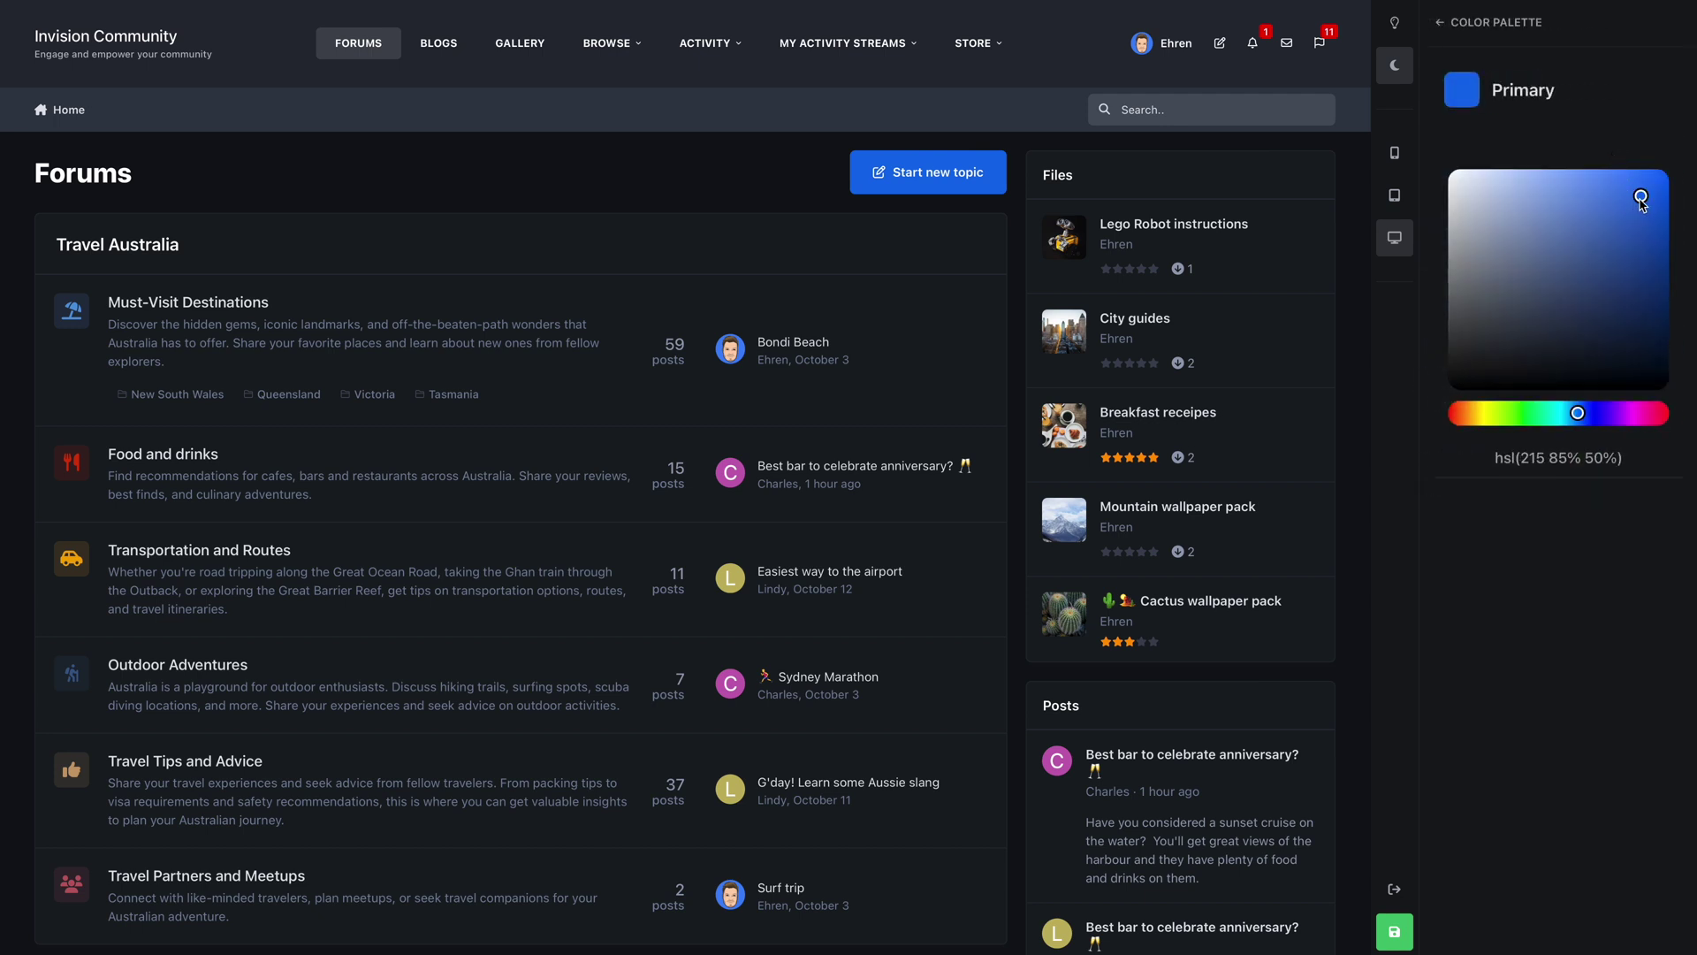
{"action": "left_click_drag", "start_coordinate": [1640, 196], "coordinate": [1460, 380]}
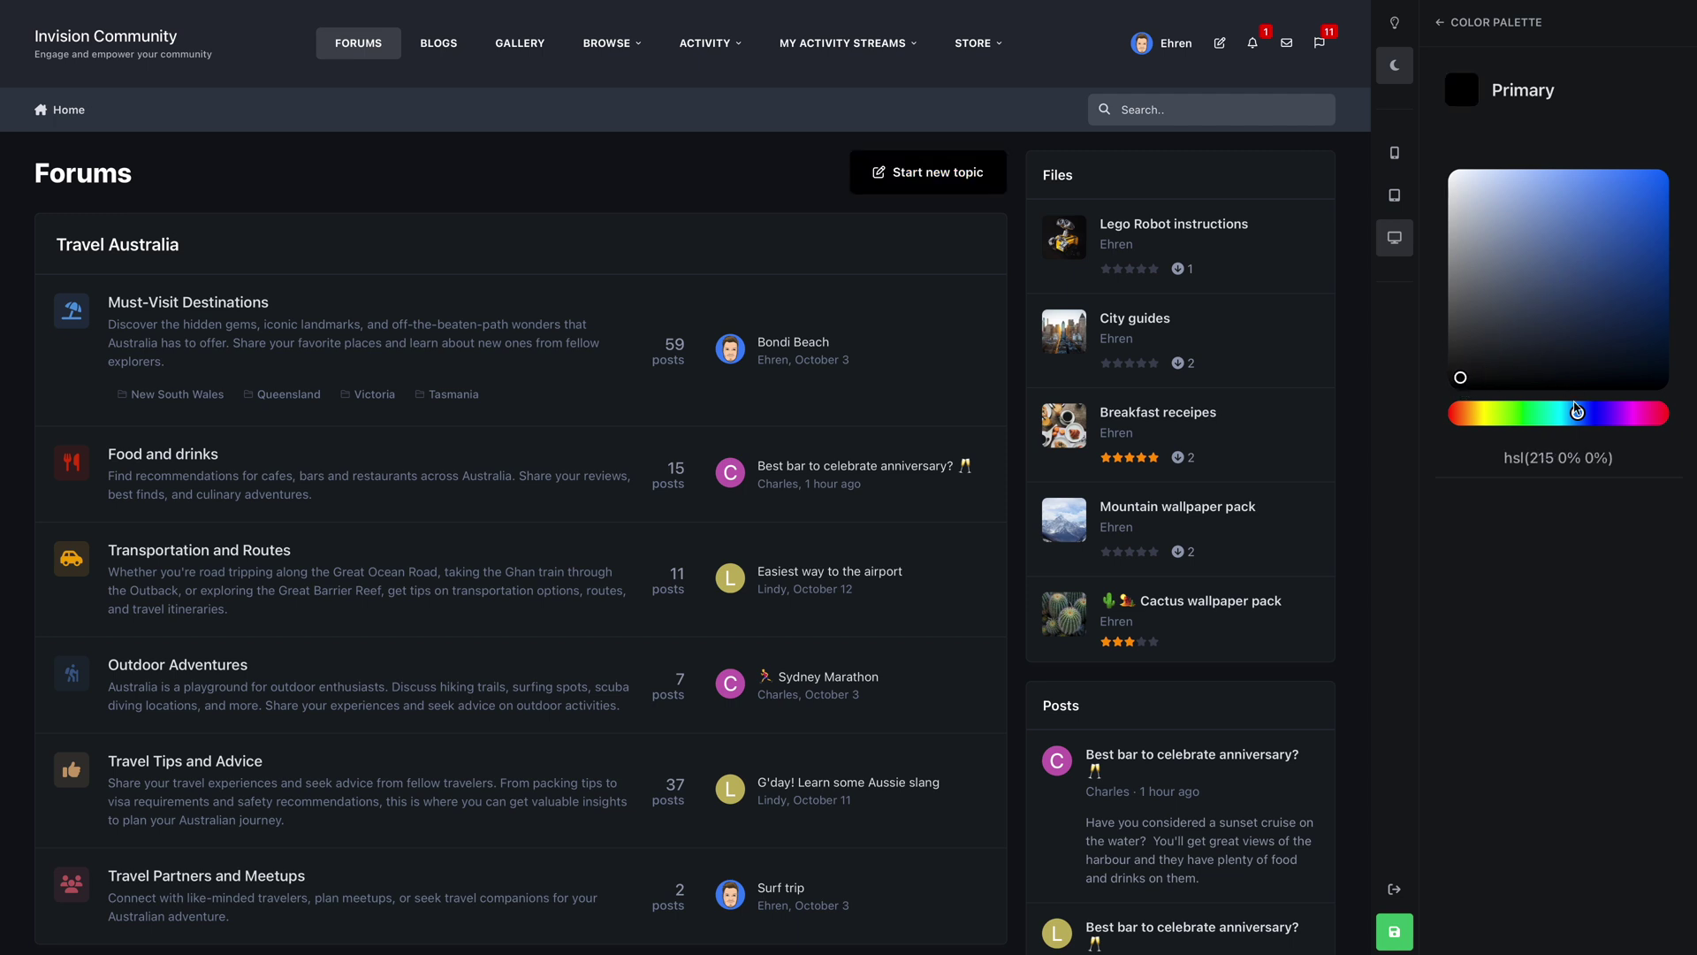
{"action": "left_click_drag", "start_coordinate": [1631, 458], "coordinate": [1461, 458]}
{"action": "type", "text": "hsl(349 75% 54%)"}
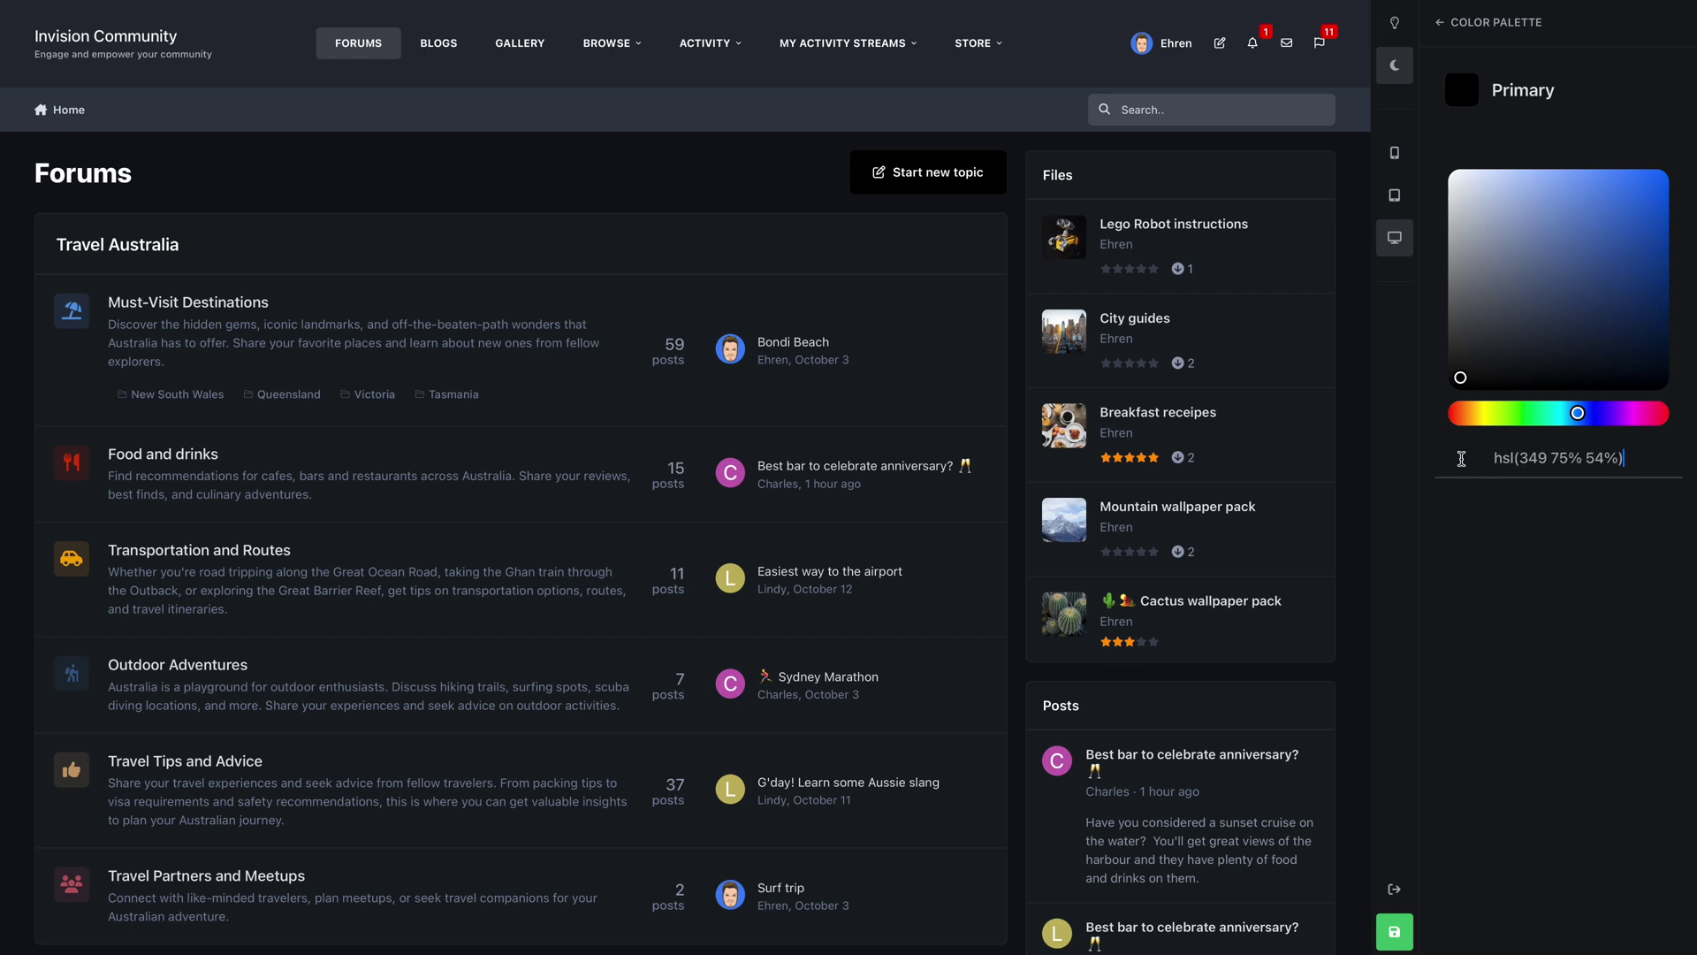
{"action": "key", "text": "Return"}
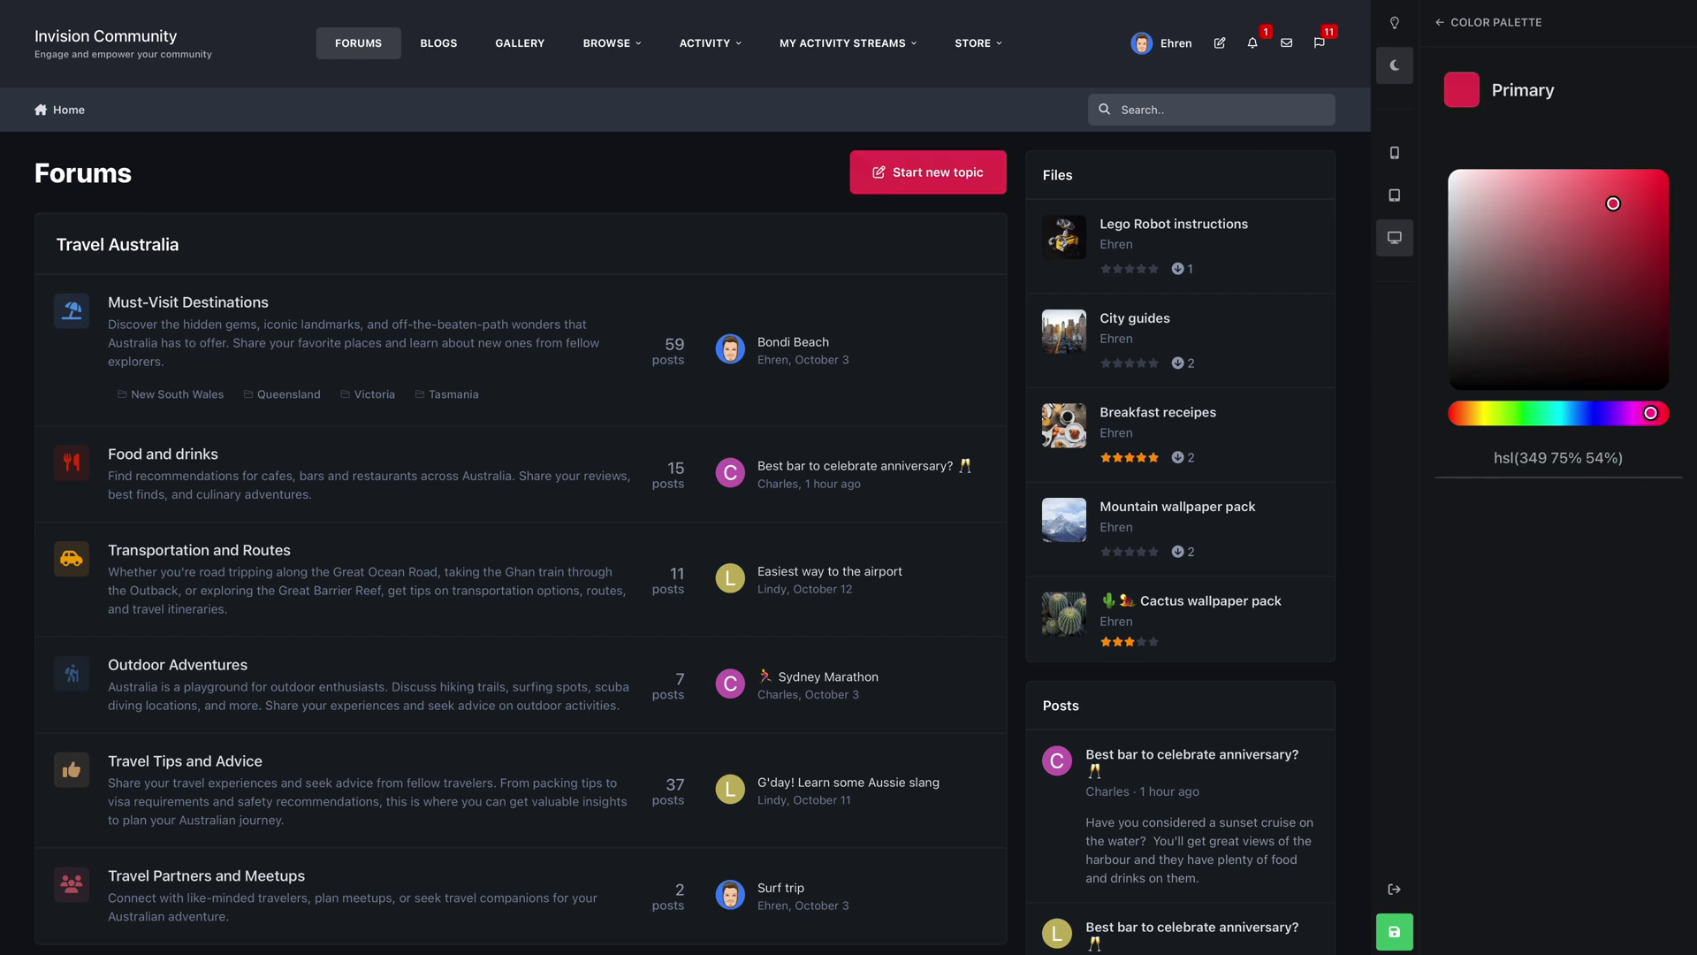
{"action": "left_click", "coordinate": [1545, 38]}
Shift the dark-mode Base colour's hue to dark purple, hsl(263 18% 15%)
{"action": "left_click", "coordinate": [1570, 258]}
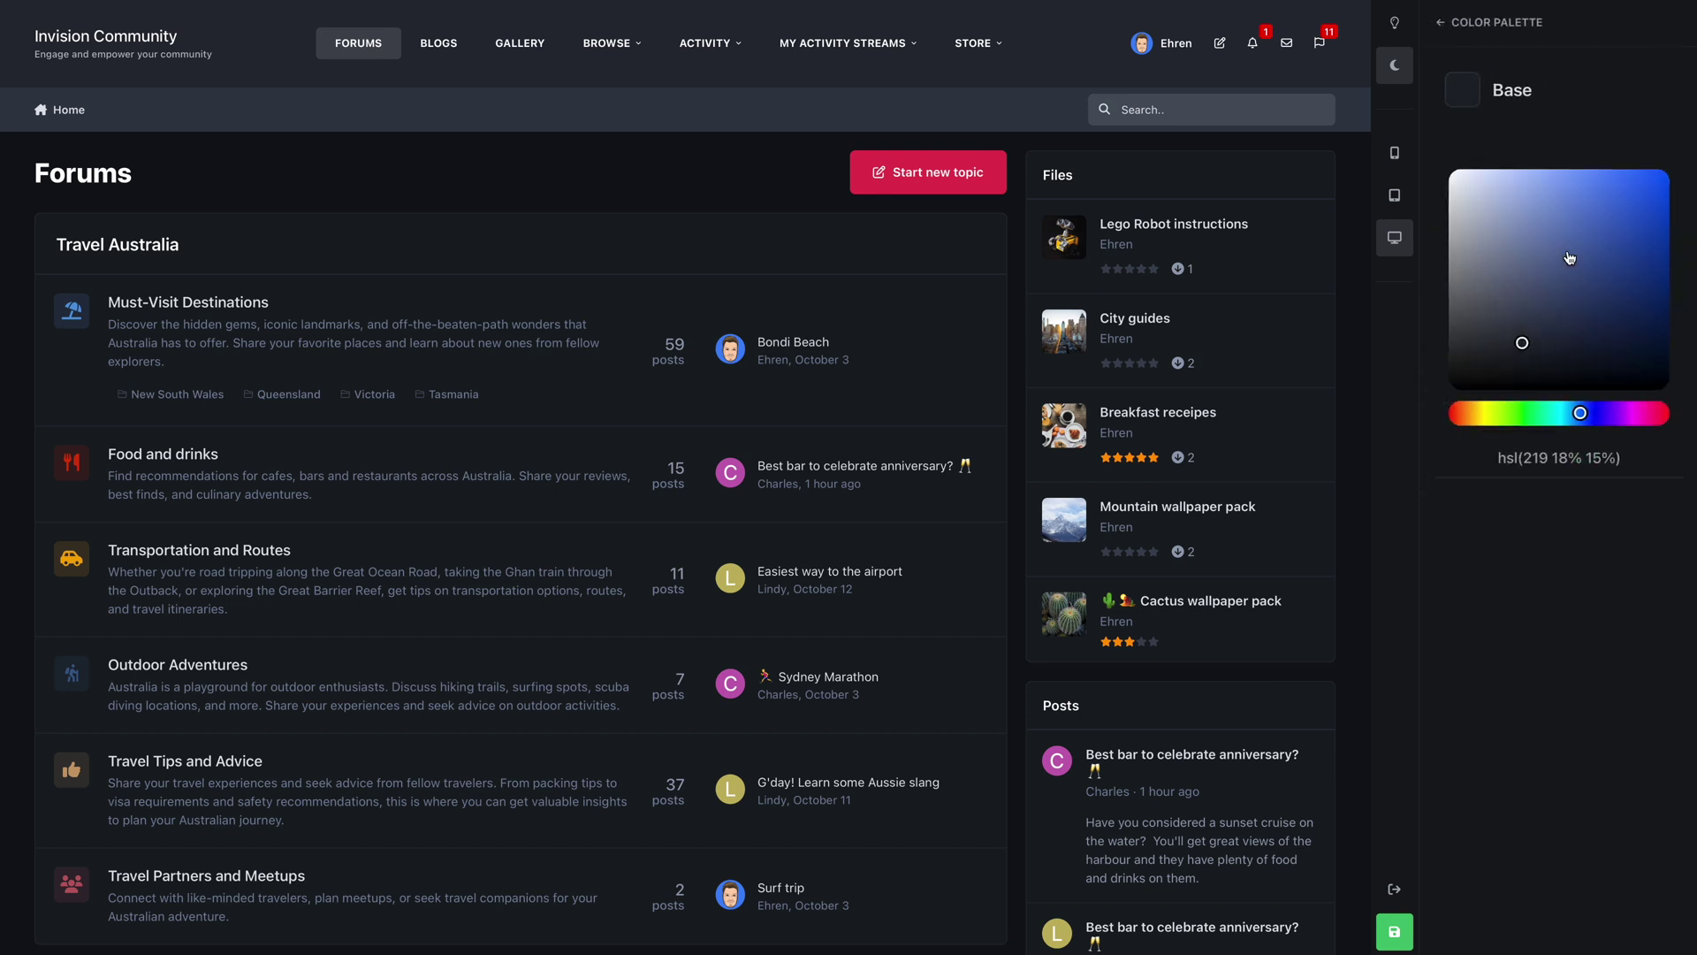
{"action": "left_click_drag", "start_coordinate": [1585, 414], "coordinate": [1606, 417]}
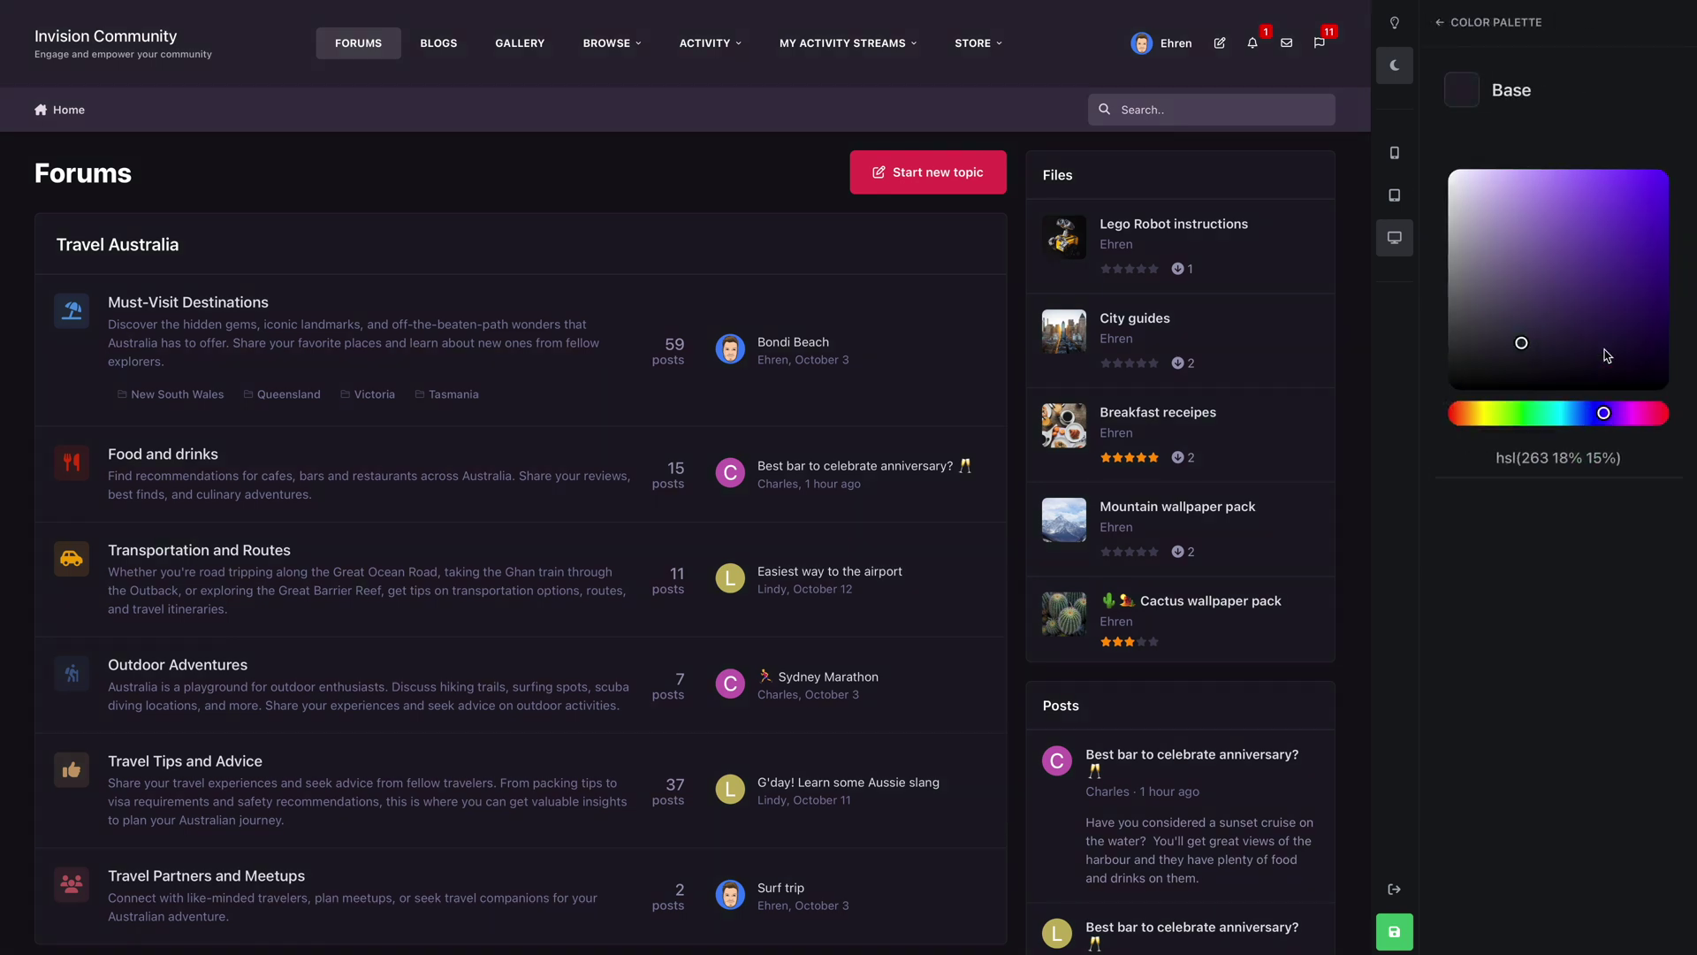
{"action": "left_click", "coordinate": [1589, 28]}
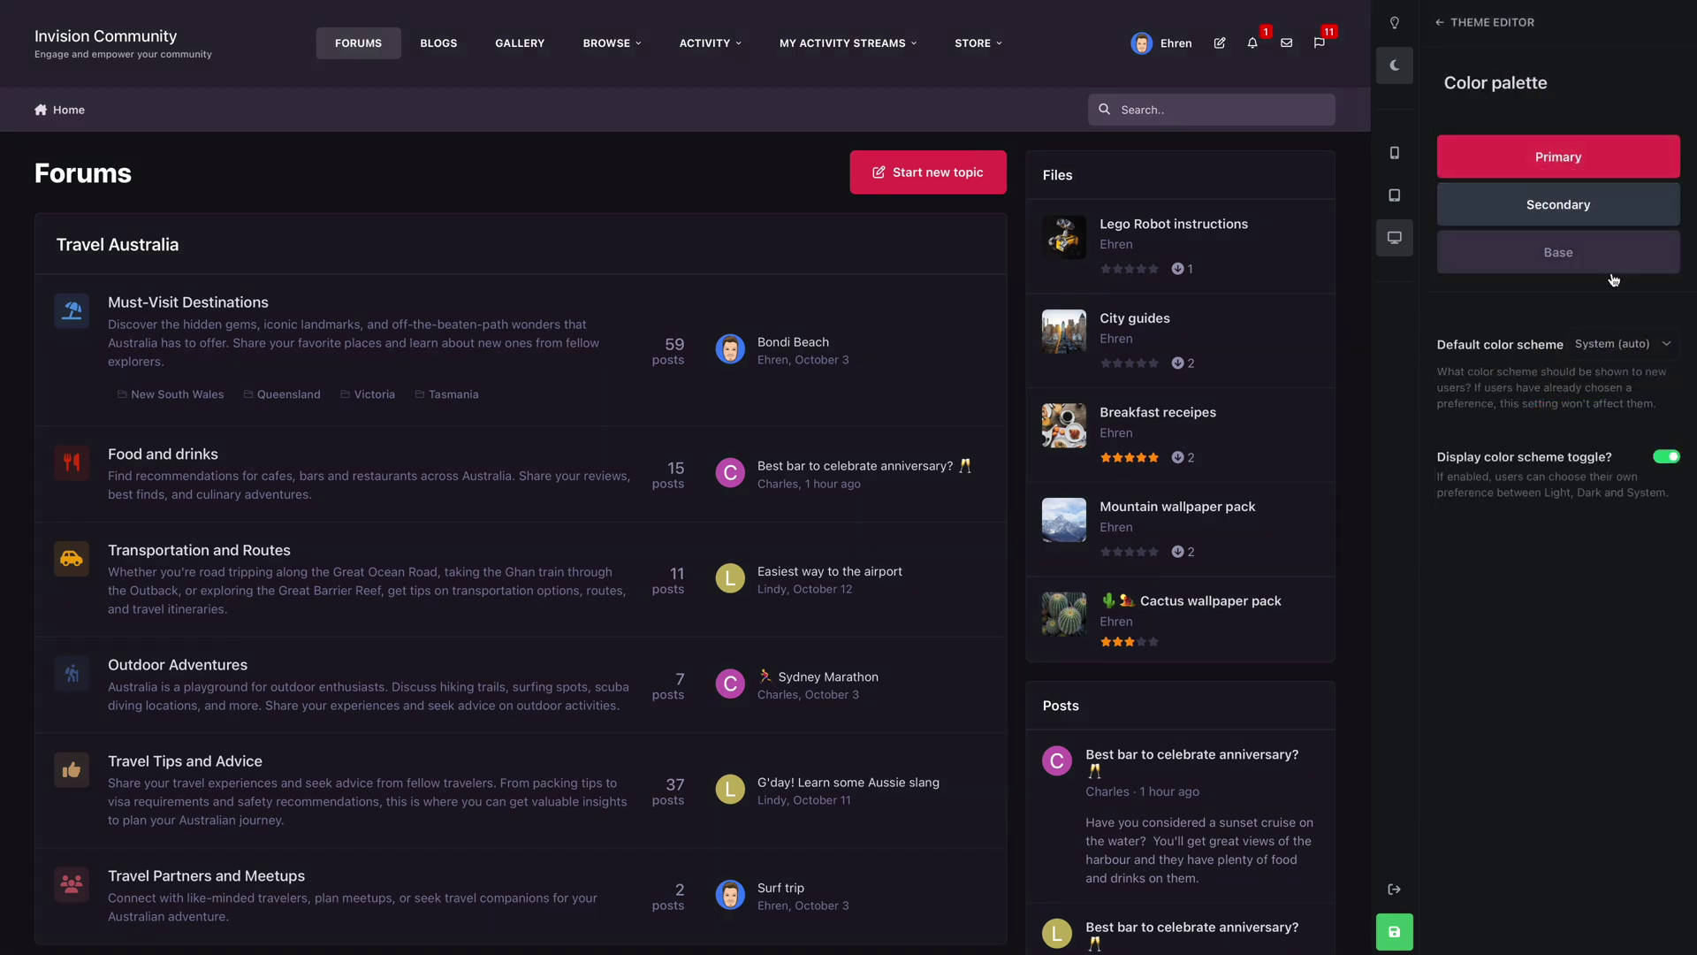
Try Dark as the default colour scheme and switch off the visitors' scheme toggle
{"action": "left_click", "coordinate": [1659, 348]}
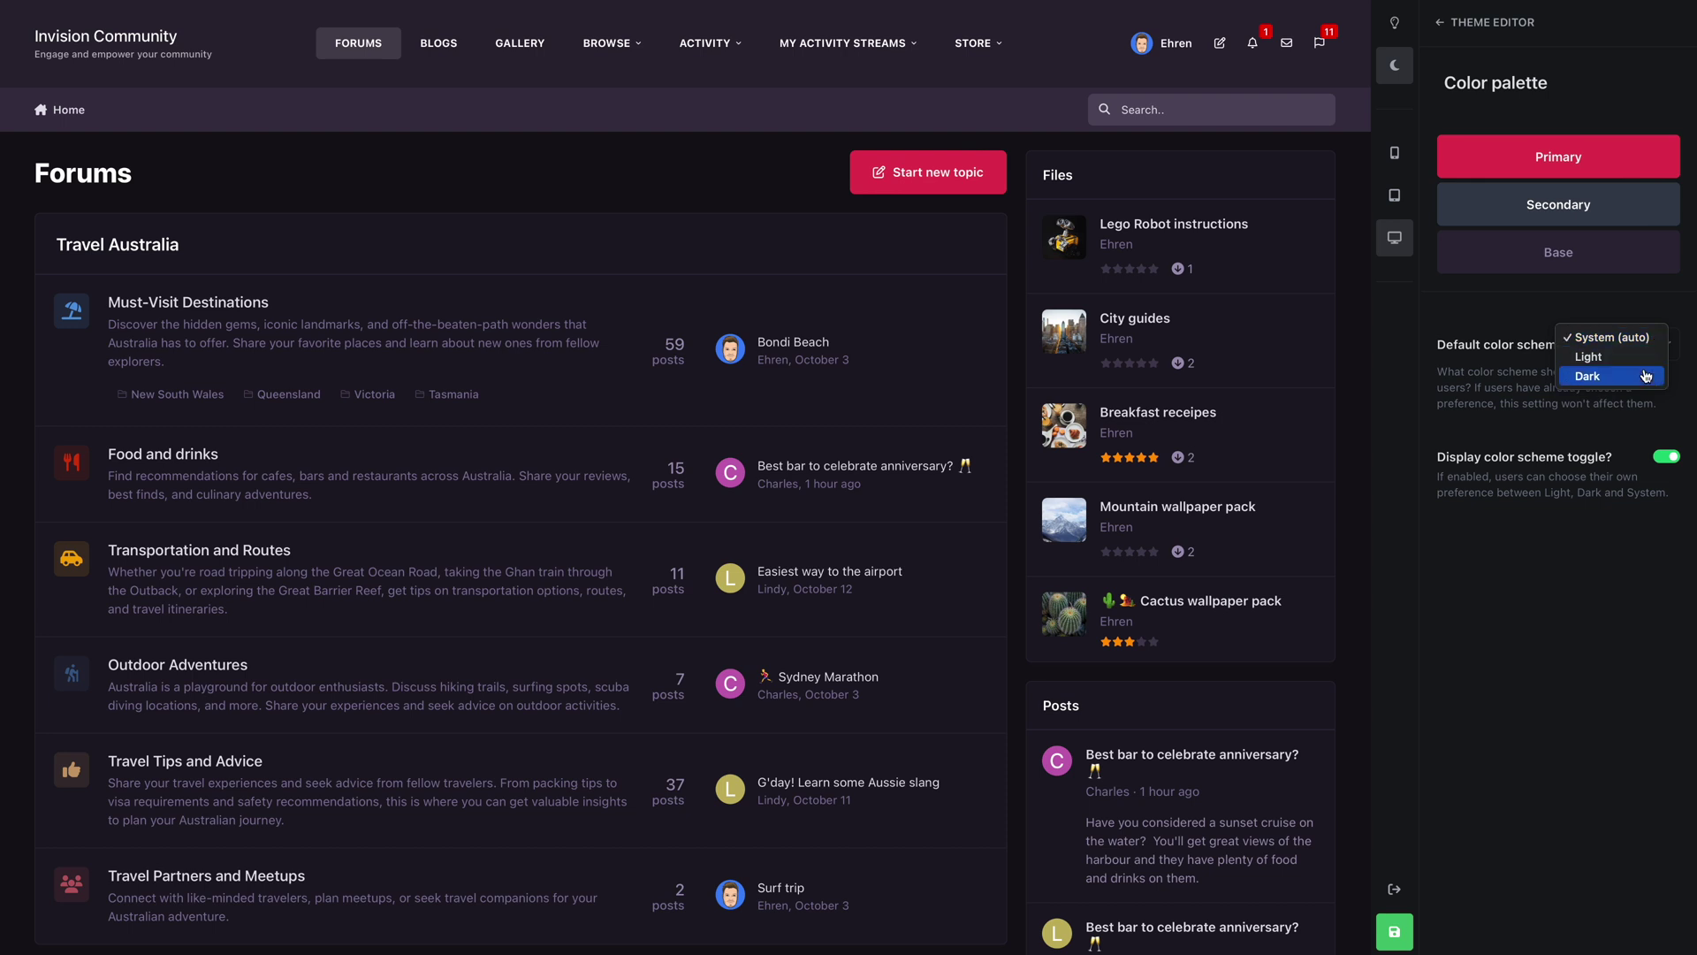
{"action": "left_click", "coordinate": [1628, 405]}
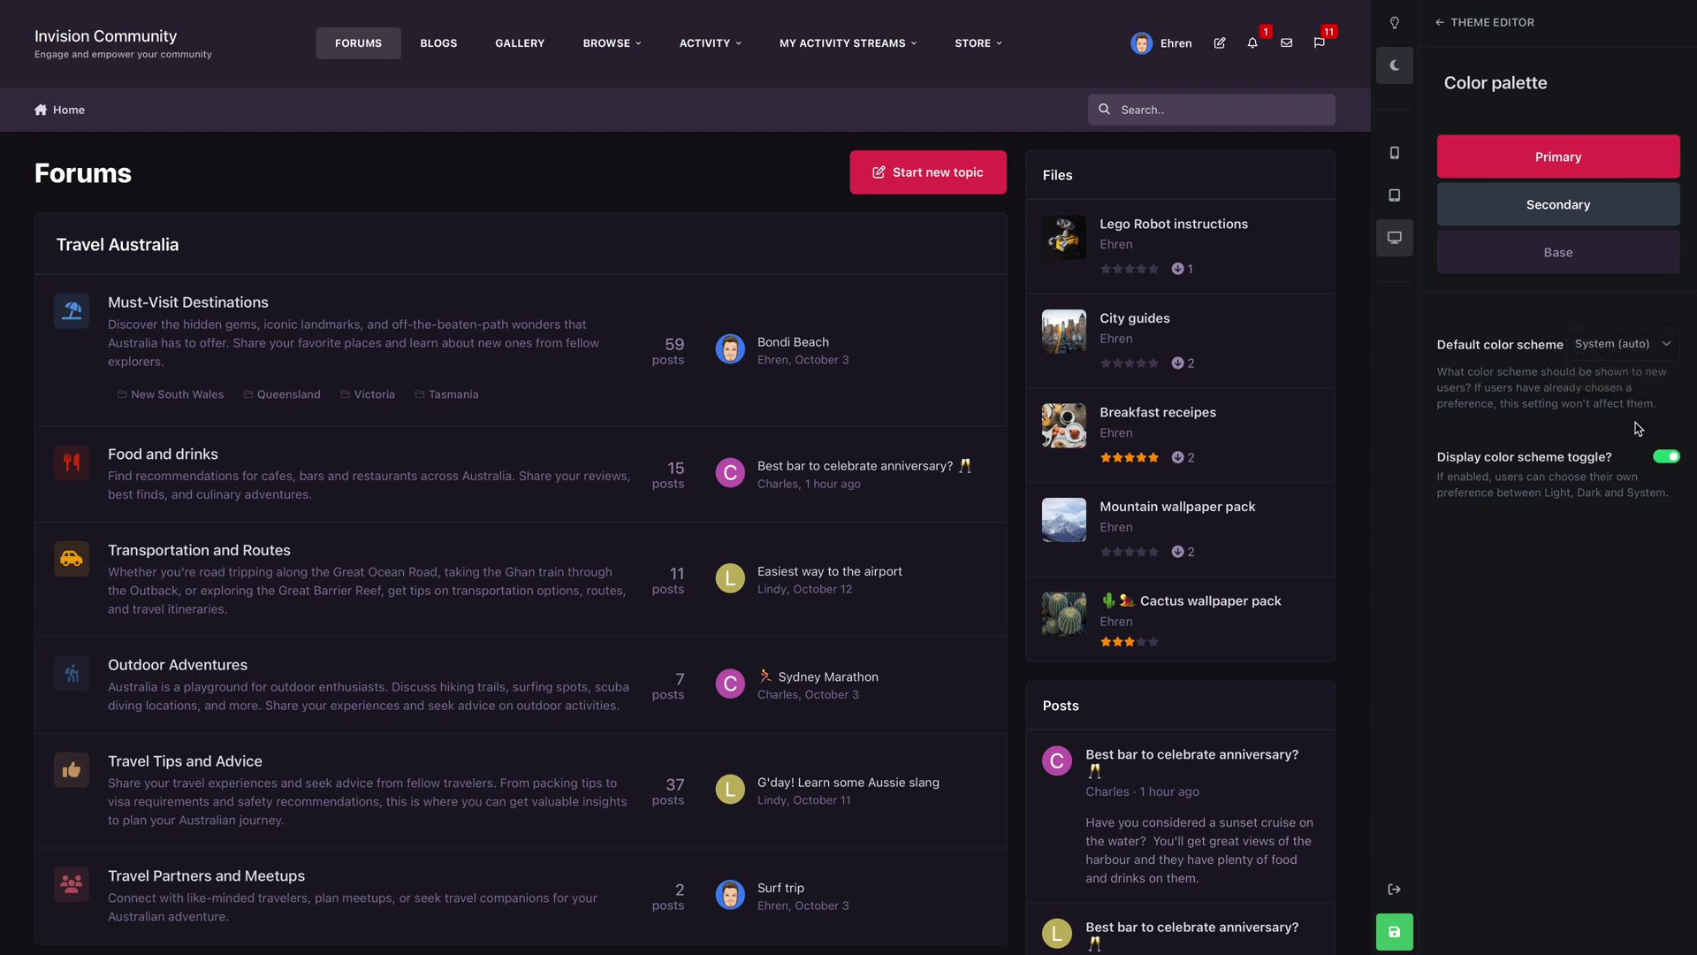
{"action": "scroll", "coordinate": [1004, 557], "scroll_direction": "down", "scroll_amount": 10}
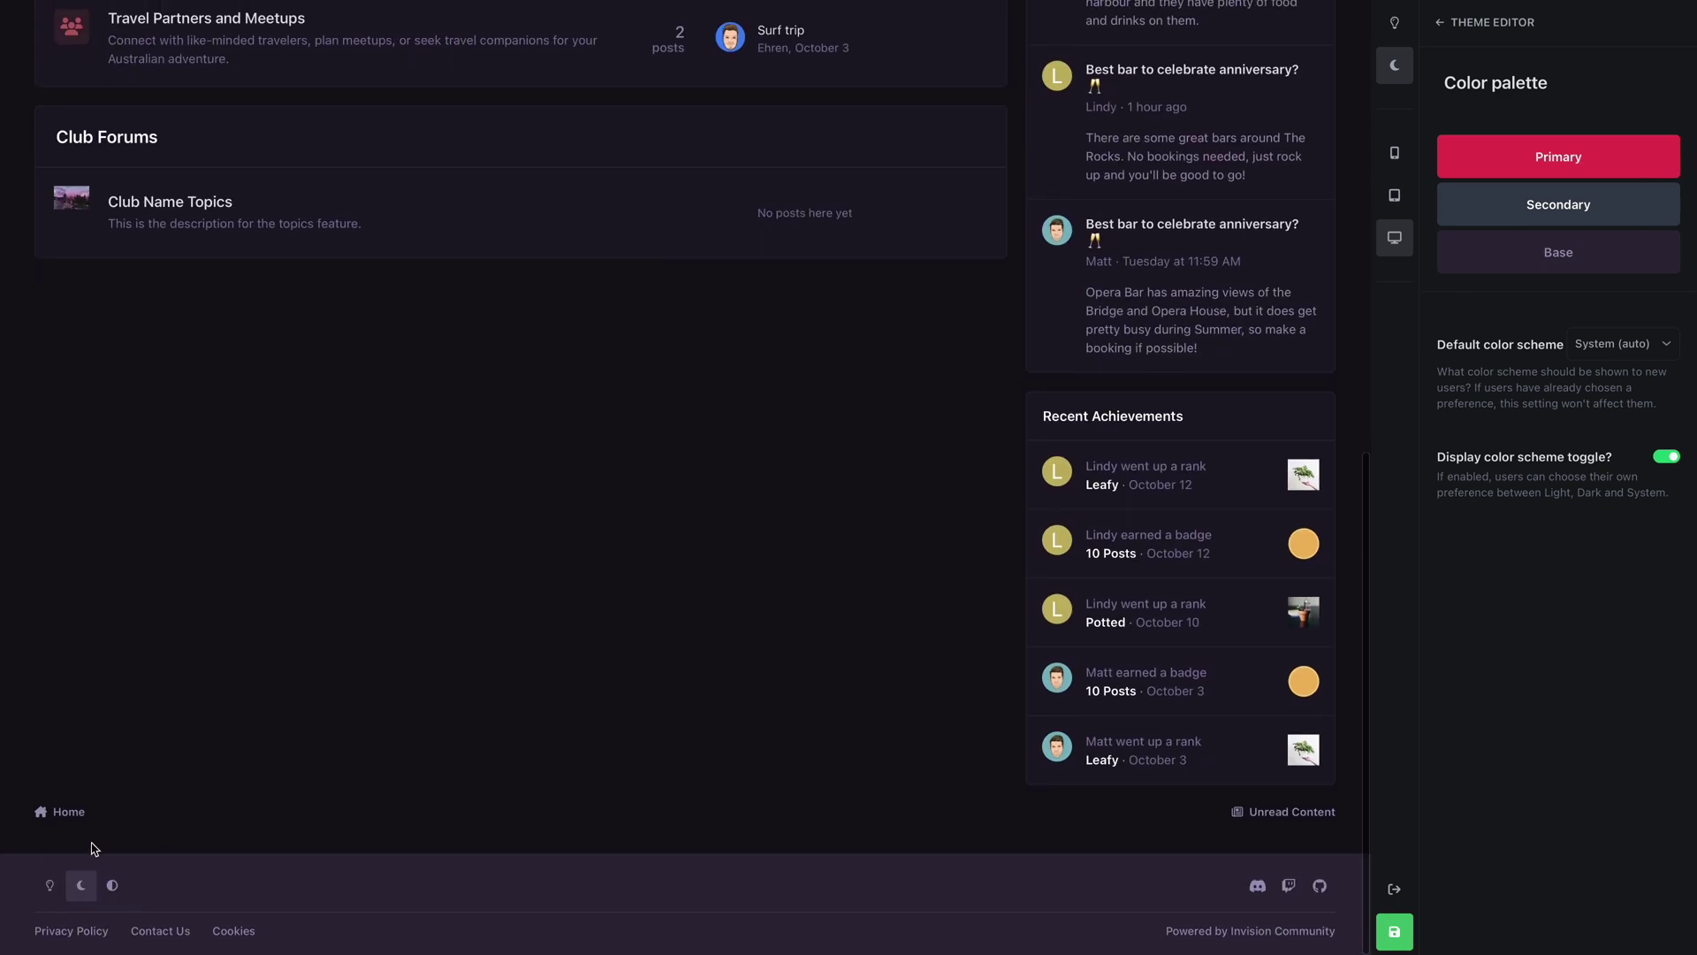
{"action": "scroll", "coordinate": [511, 712], "scroll_direction": "up", "scroll_amount": 3}
{"action": "scroll", "coordinate": [511, 711], "scroll_direction": "up", "scroll_amount": 7}
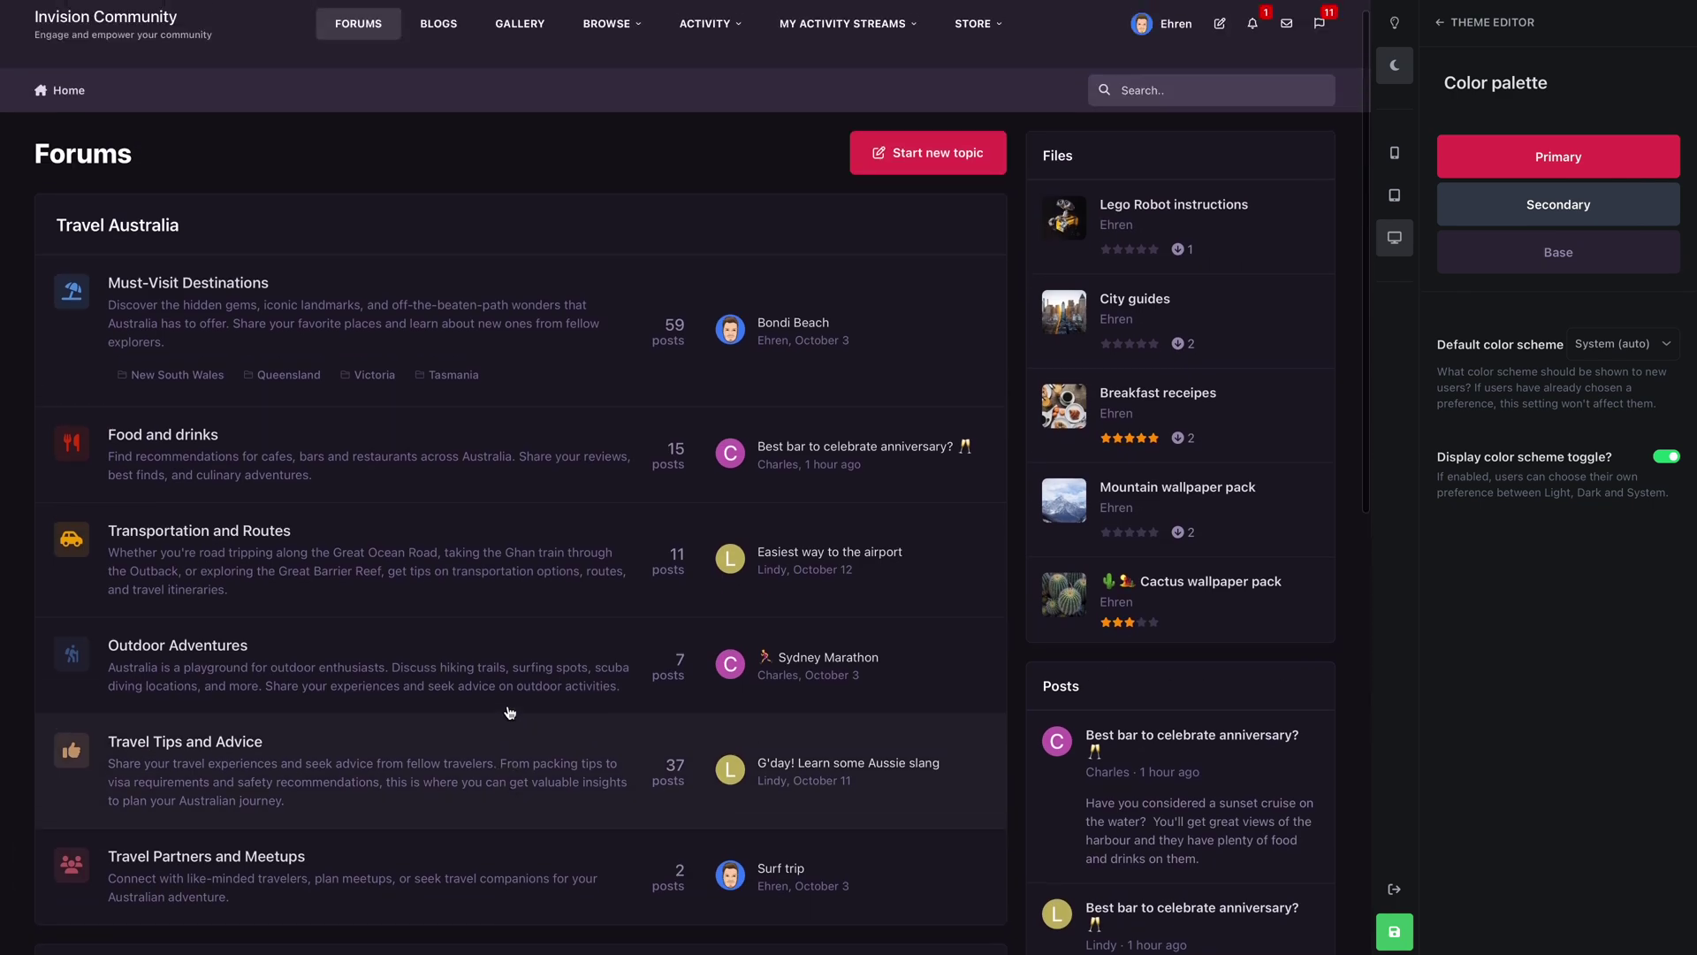
{"action": "left_click", "coordinate": [1636, 346]}
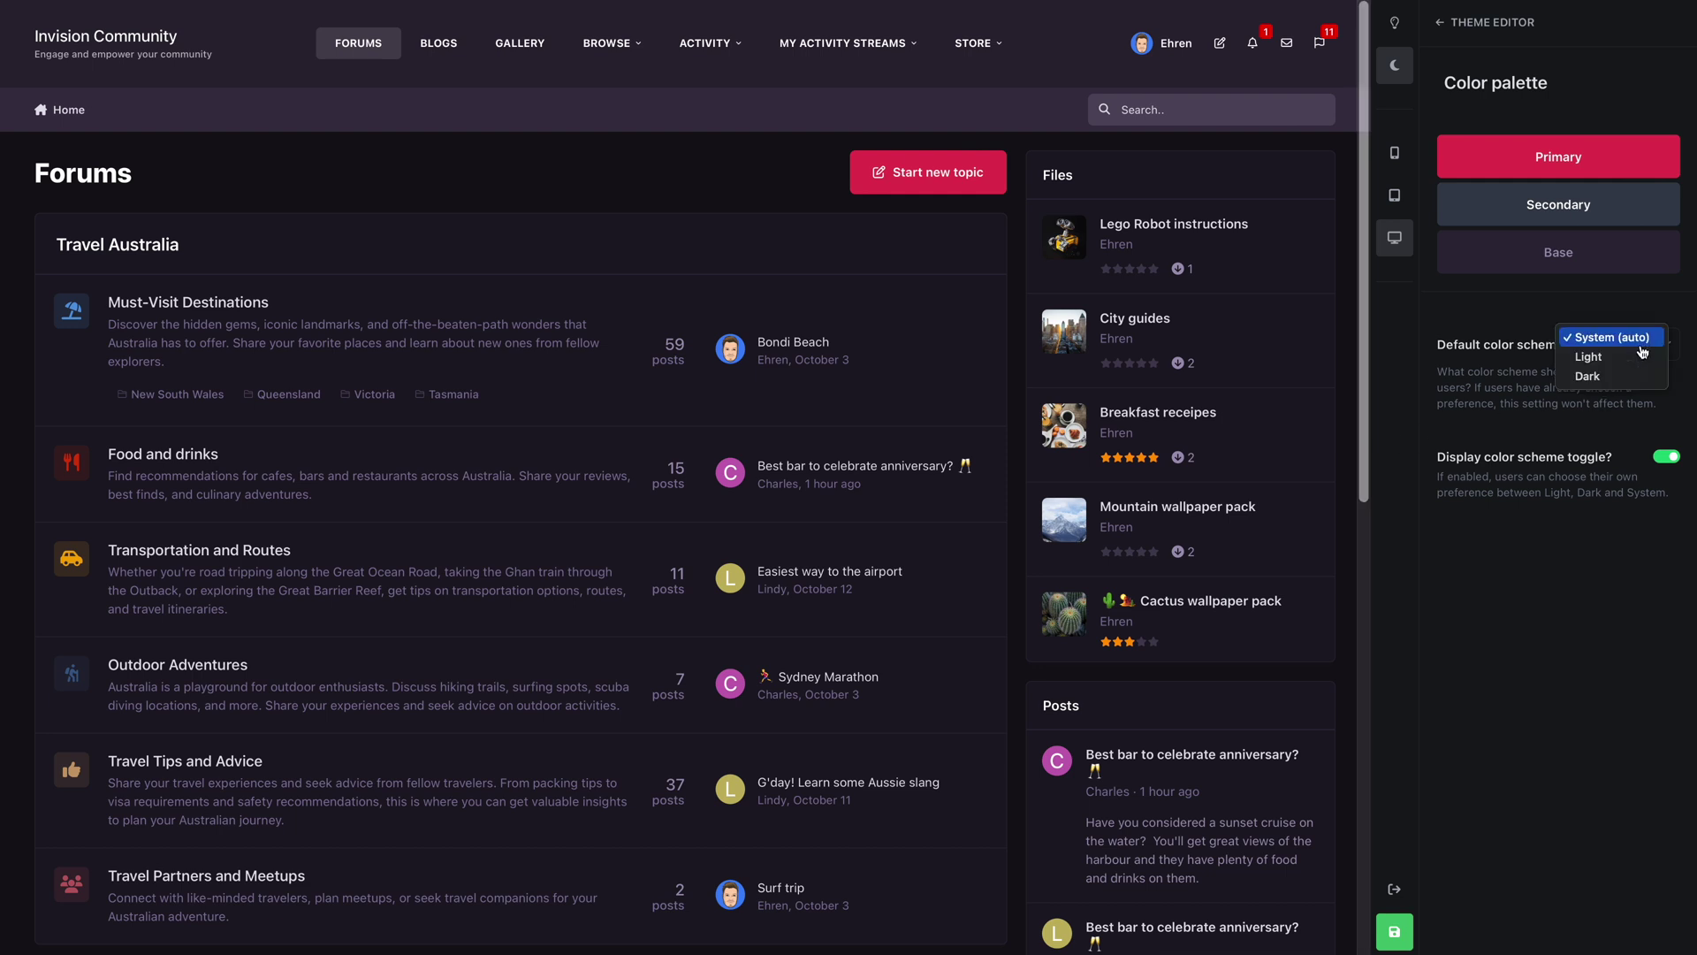
{"action": "left_click", "coordinate": [1591, 376]}
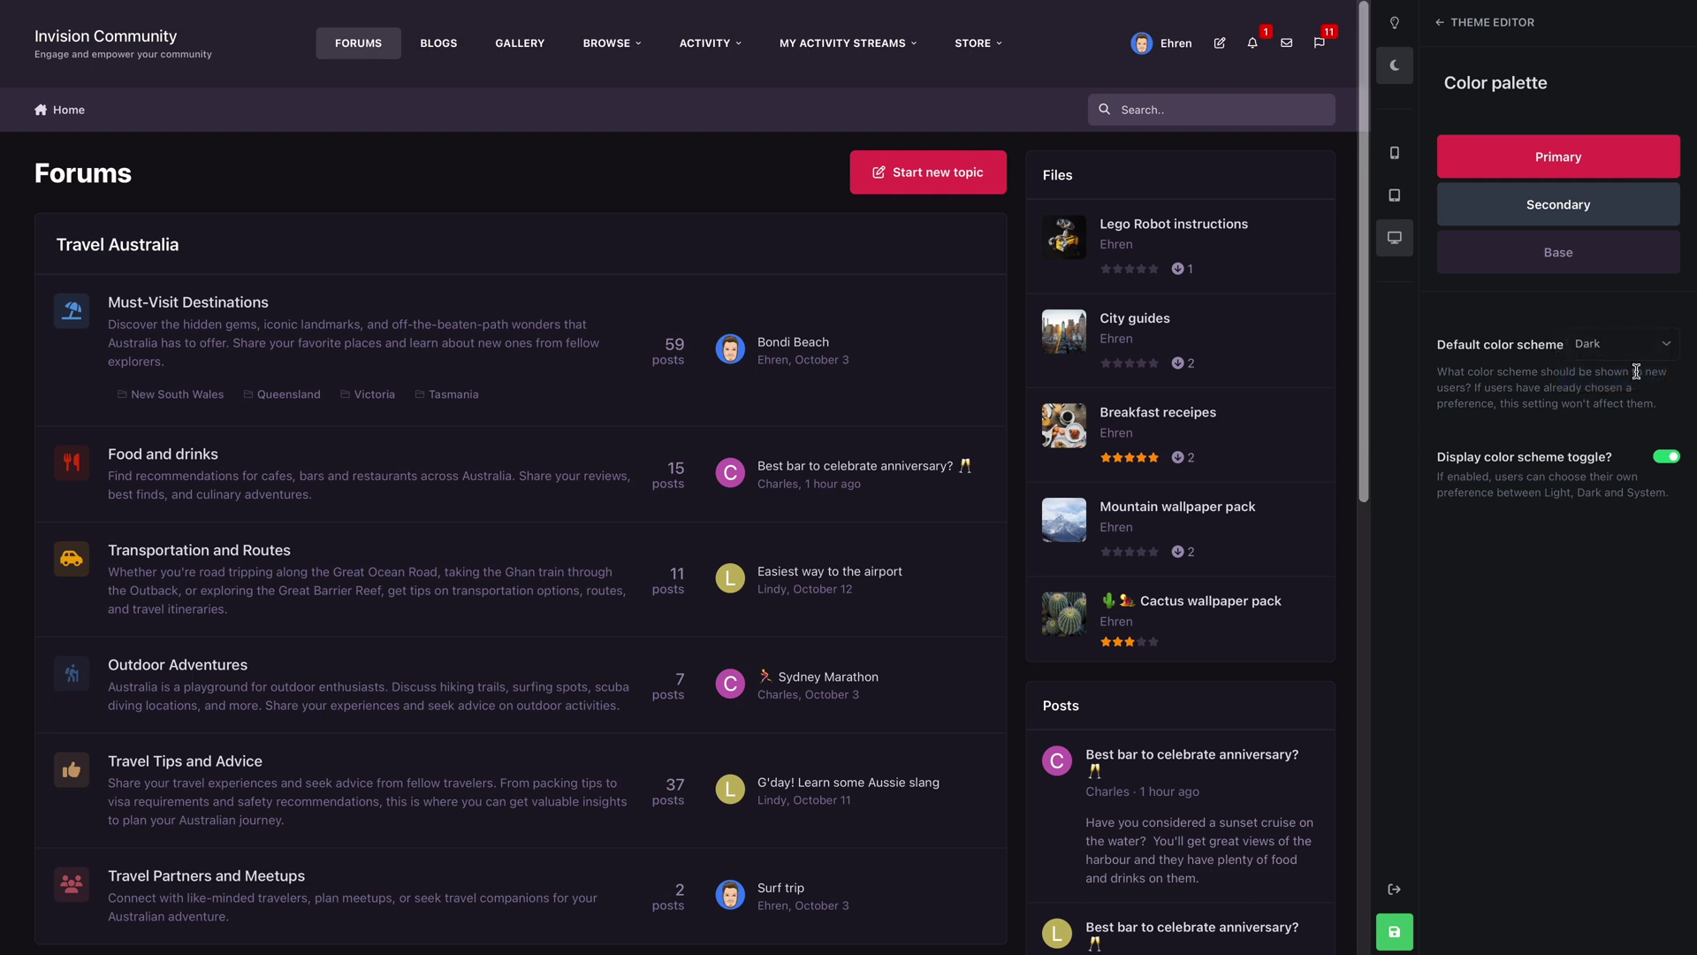
{"action": "left_click", "coordinate": [1666, 458]}
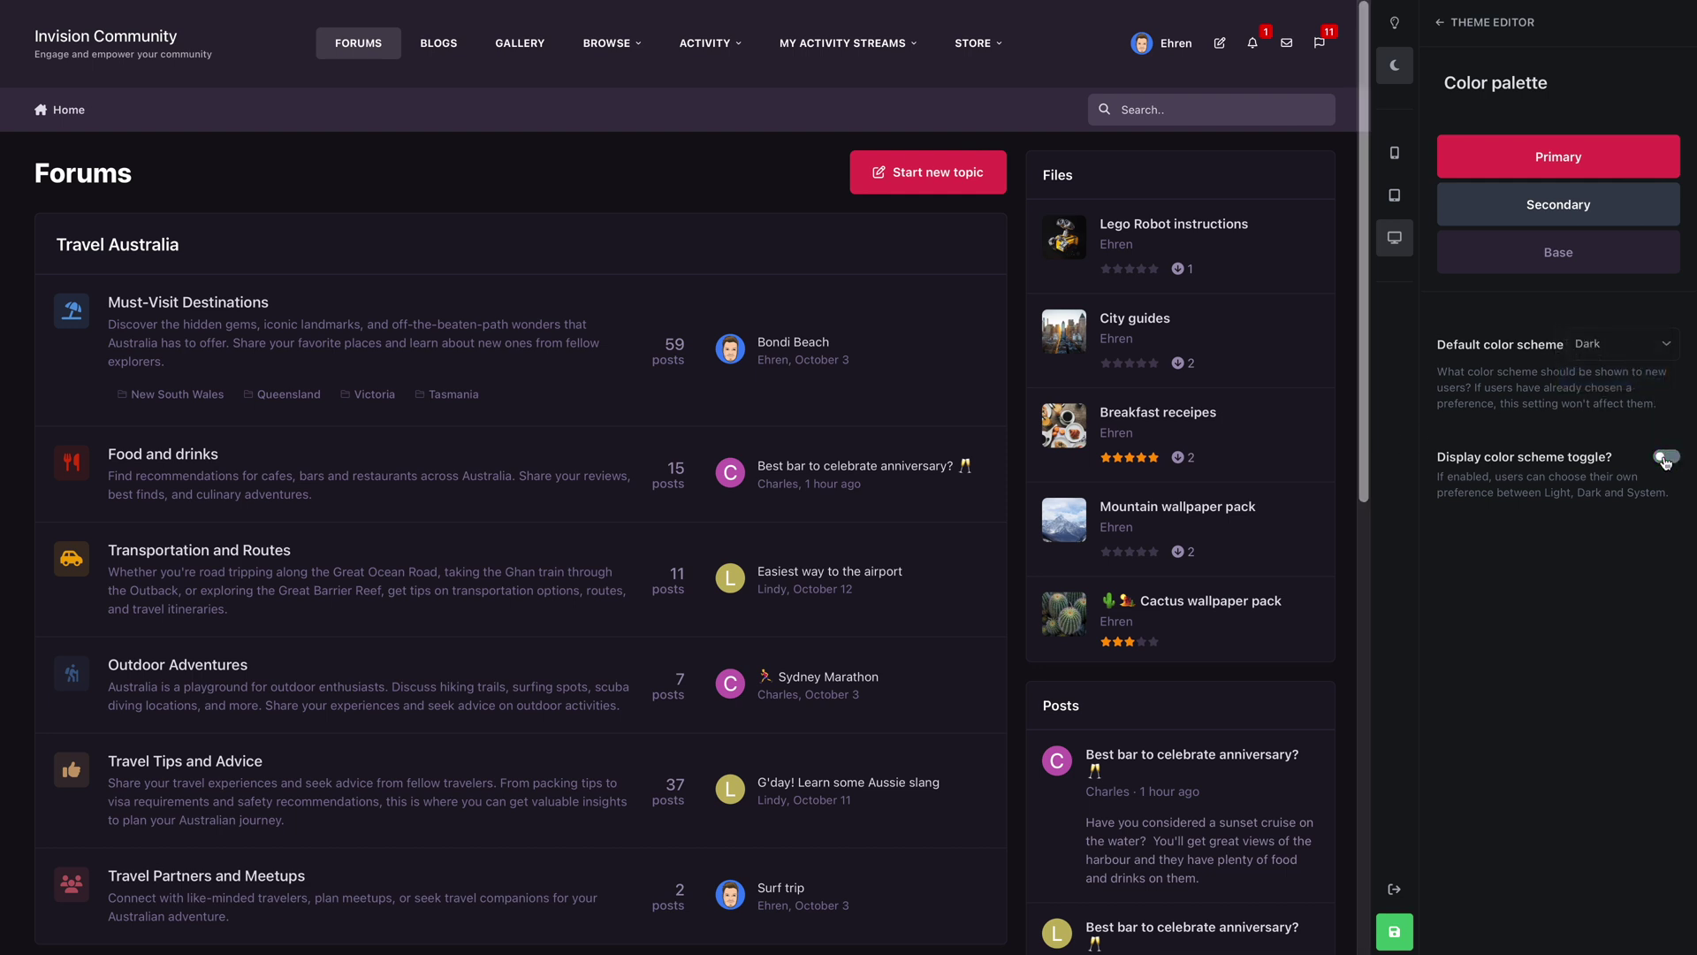
Restore System (auto) with the visitors' toggle on, and bring up the Logos settings
{"action": "left_click", "coordinate": [1644, 349]}
{"action": "left_click", "coordinate": [1644, 300]}
{"action": "left_click", "coordinate": [1668, 462]}
{"action": "left_click", "coordinate": [1577, 33]}
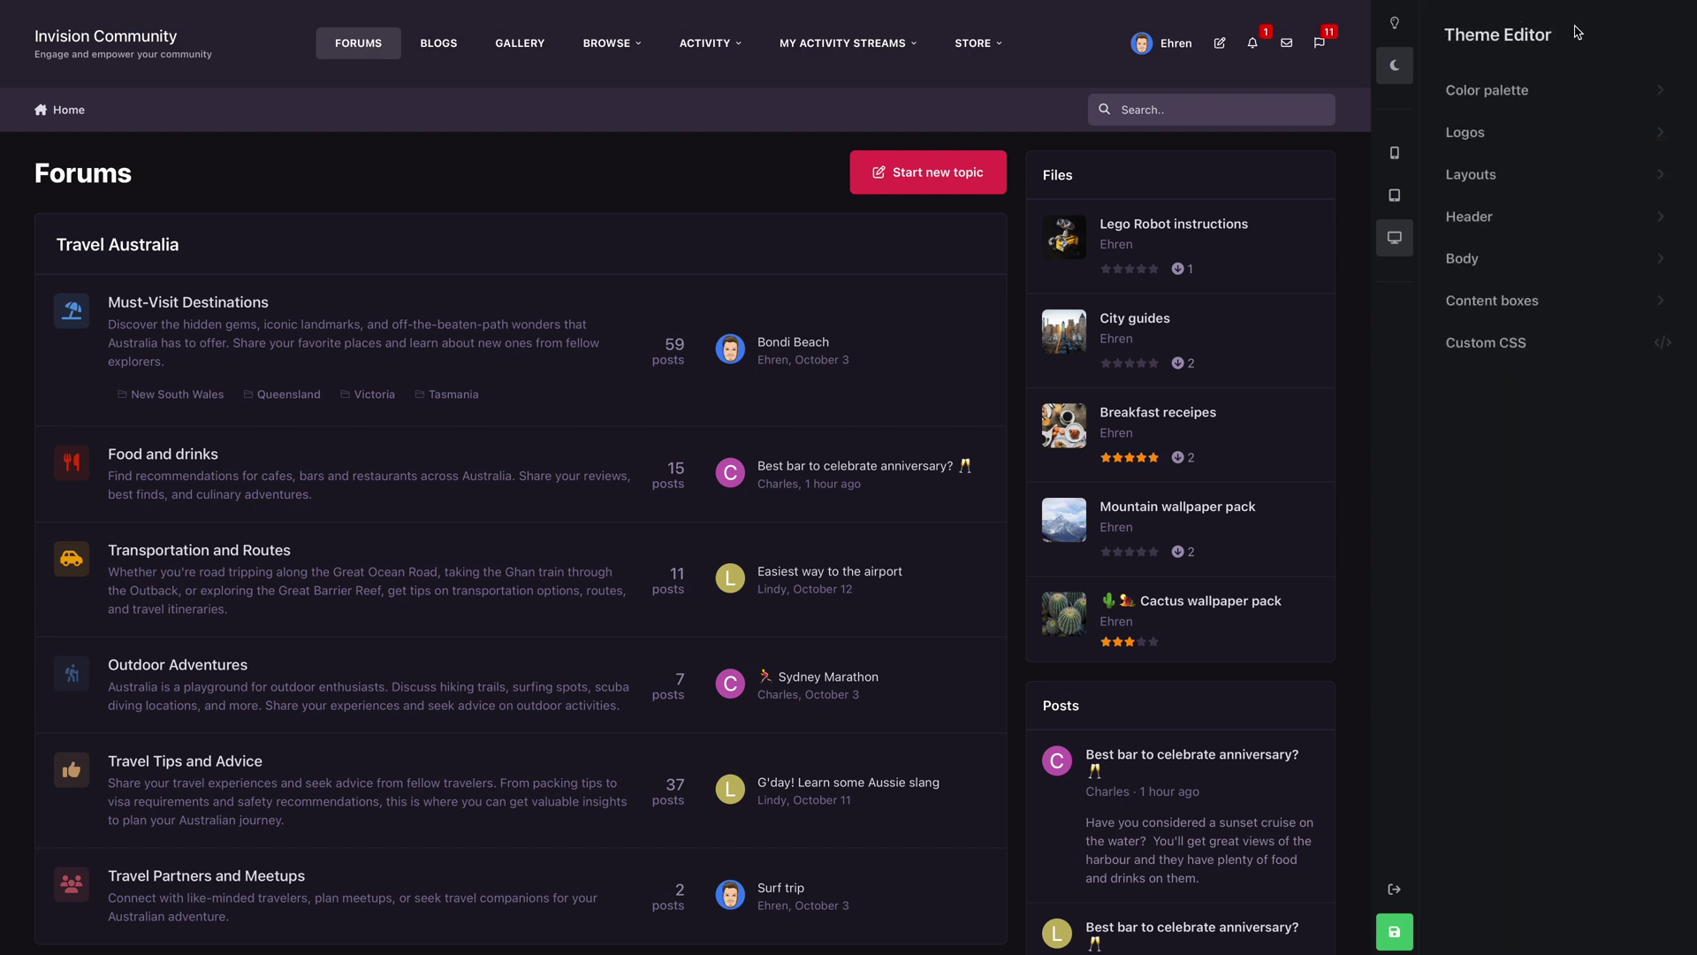
{"action": "left_click", "coordinate": [1588, 133]}
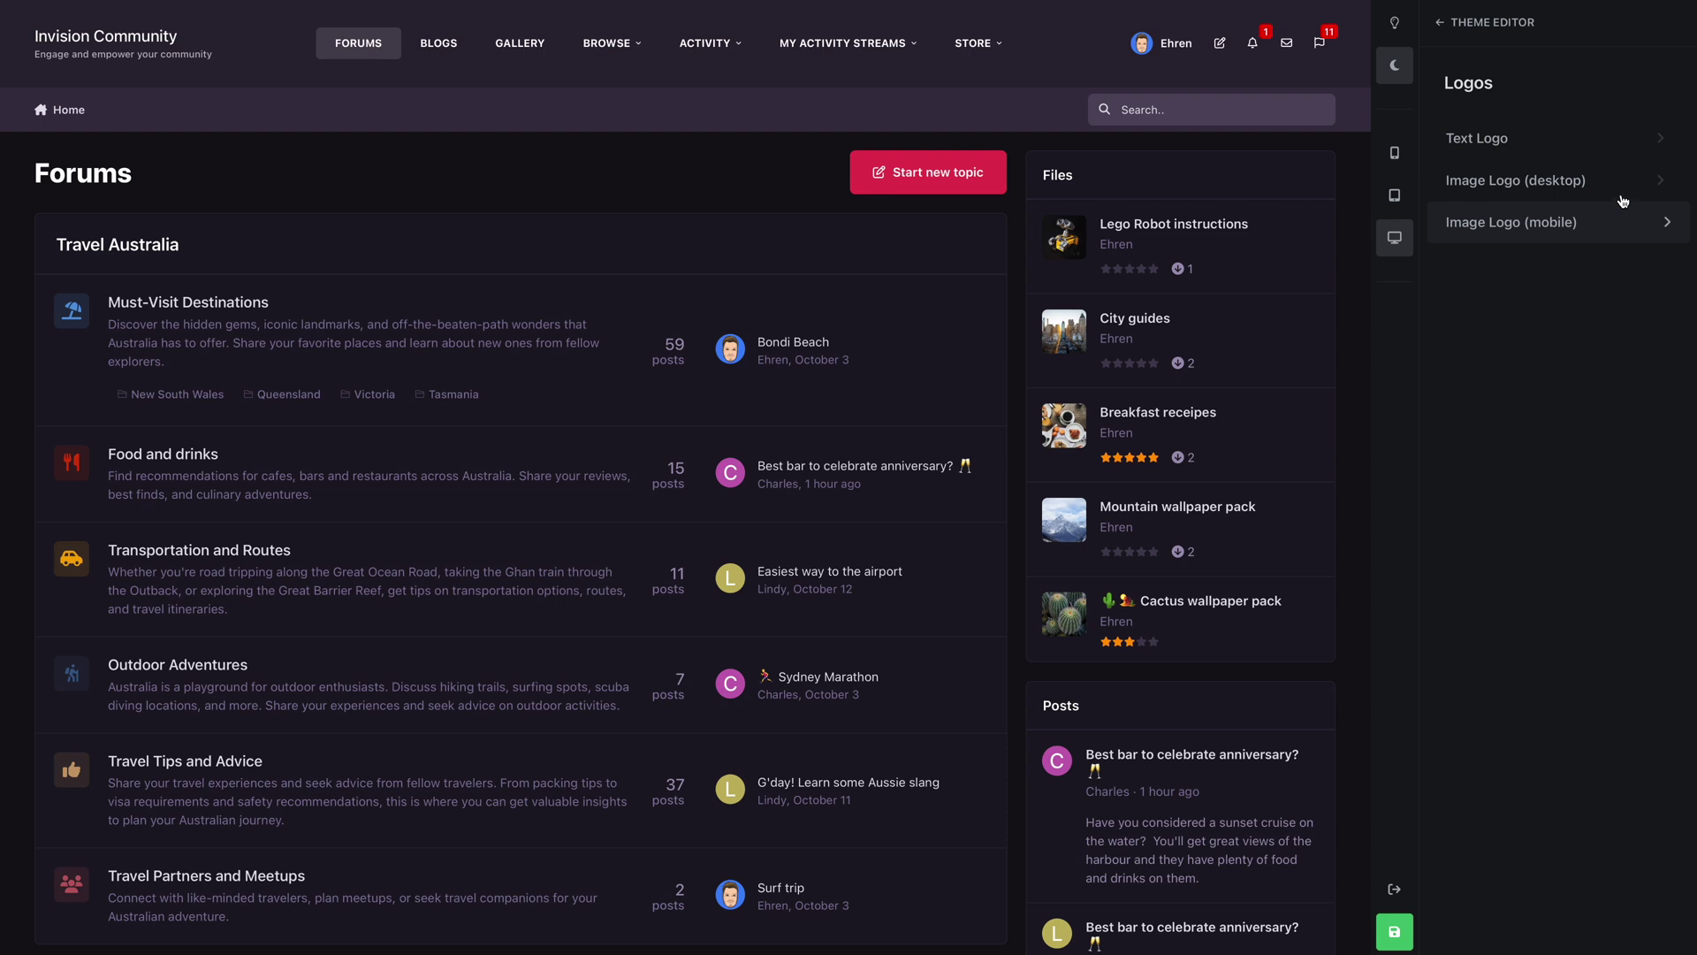
Rename the text logo to 'Theme Editor Demo' and clear its slogan
{"action": "left_click", "coordinate": [1611, 135]}
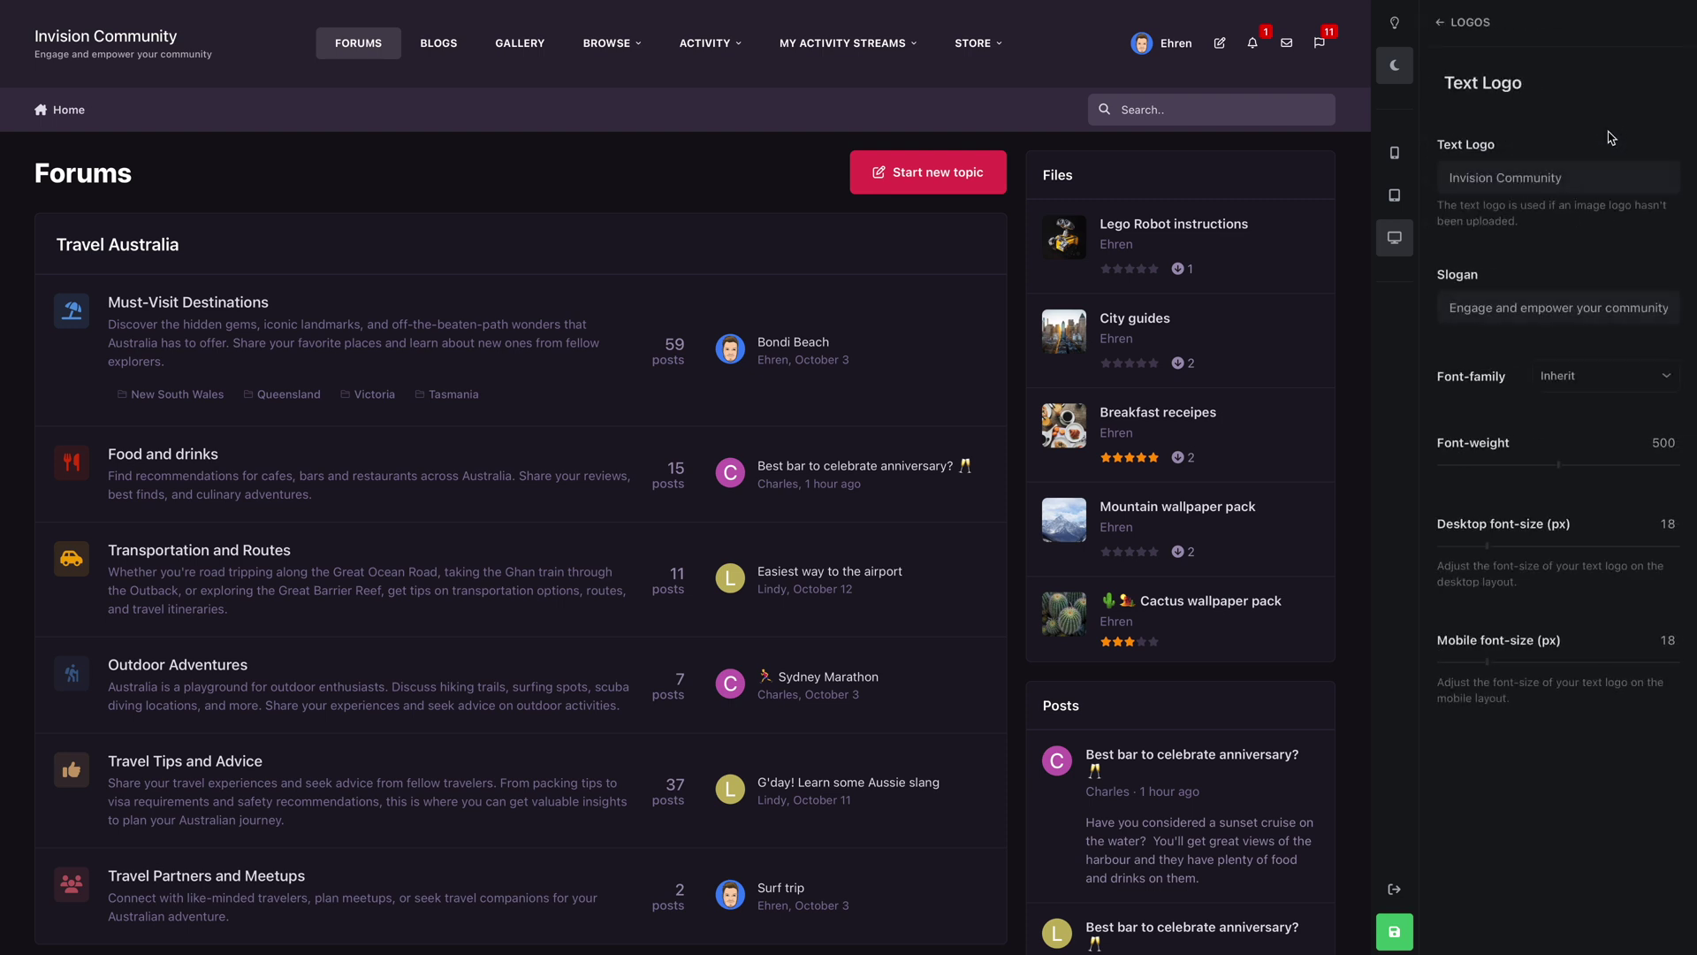
{"action": "left_click_drag", "start_coordinate": [1560, 176], "coordinate": [1442, 177]}
{"action": "type", "text": "T"}
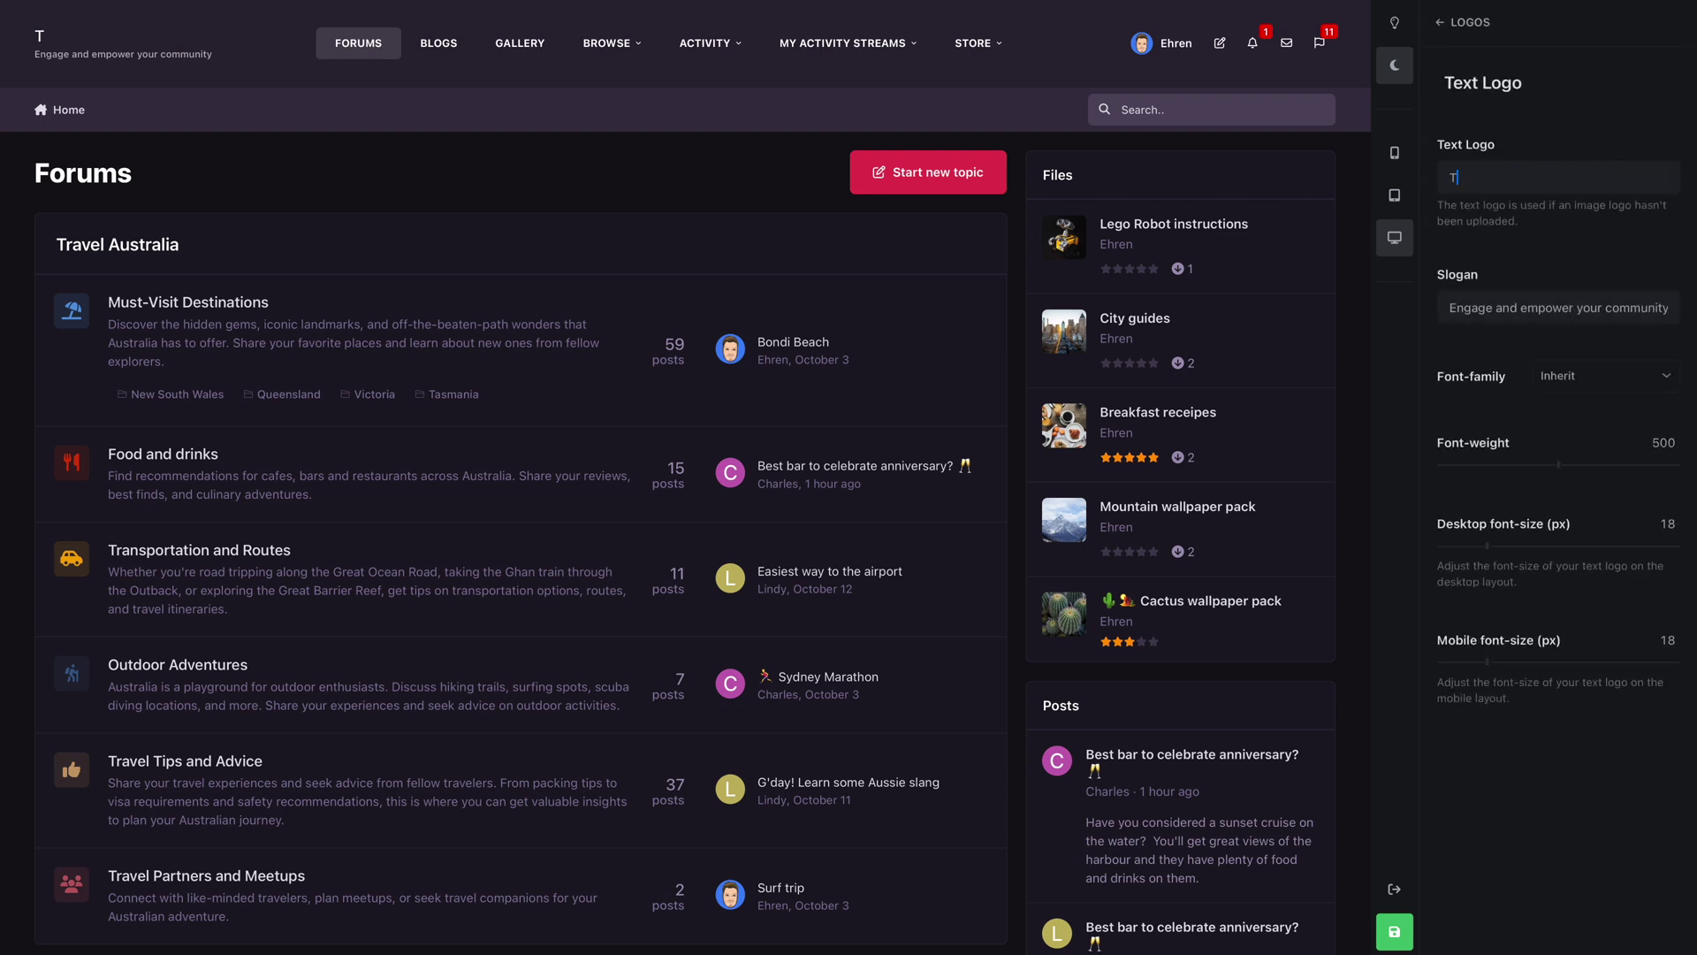
{"action": "type", "text": "heme Editor Demo"}
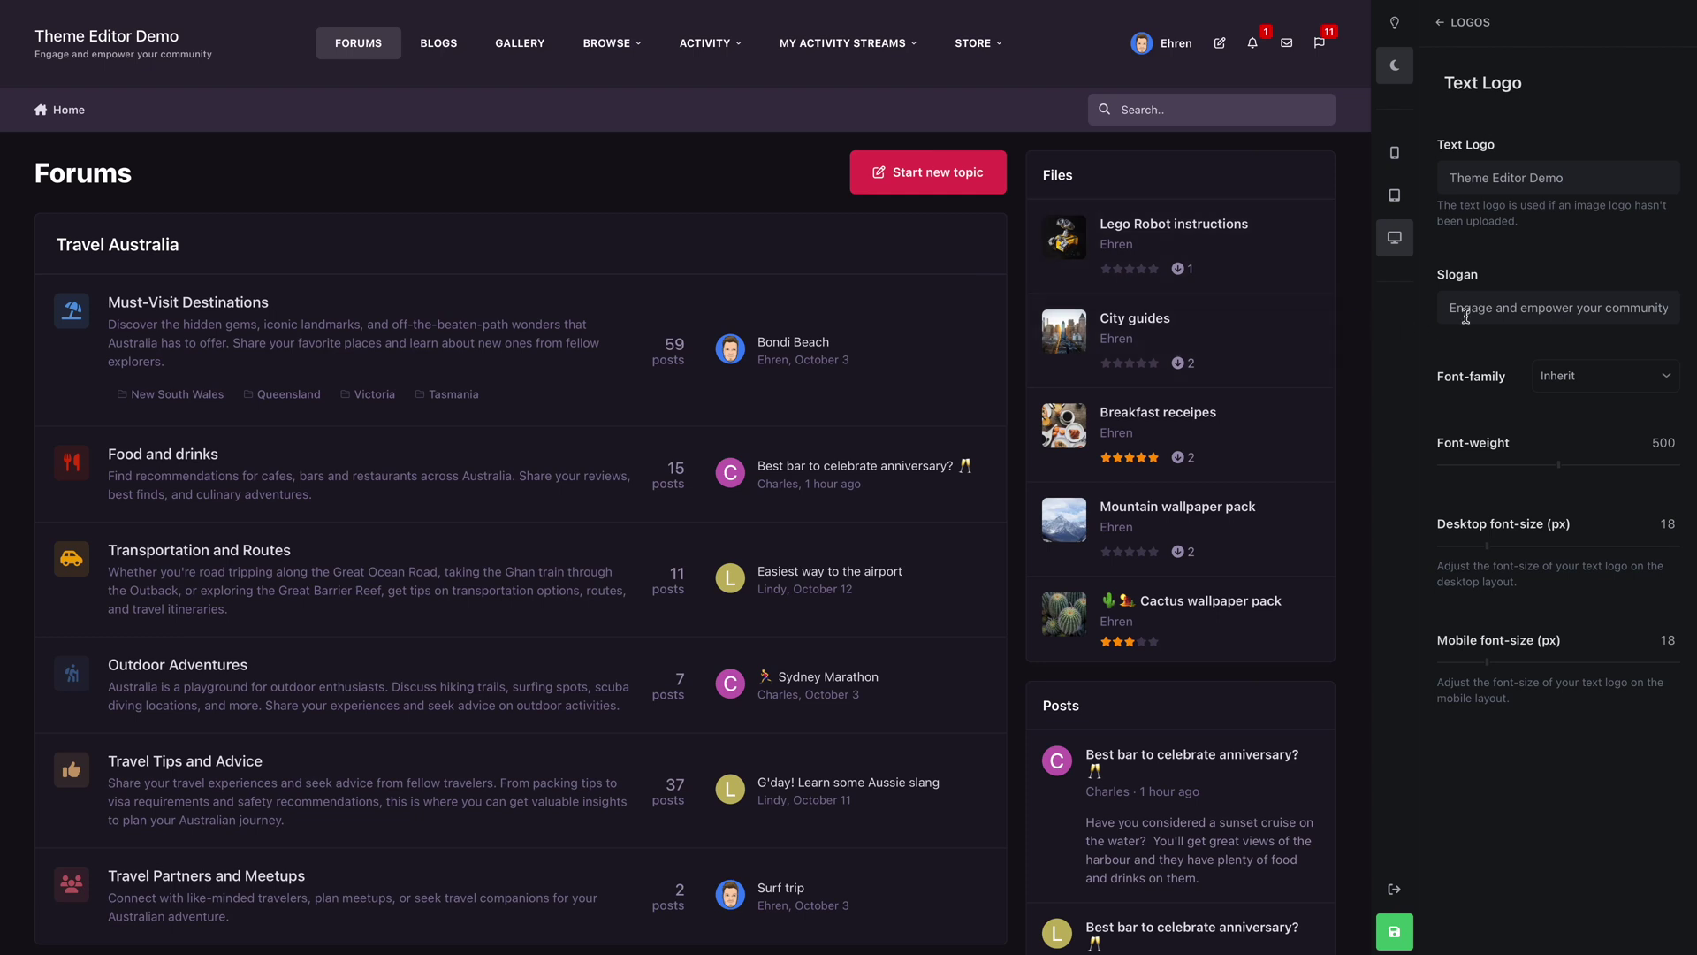
{"action": "triple_click", "coordinate": [1517, 311]}
{"action": "key", "text": "BackSpace"}
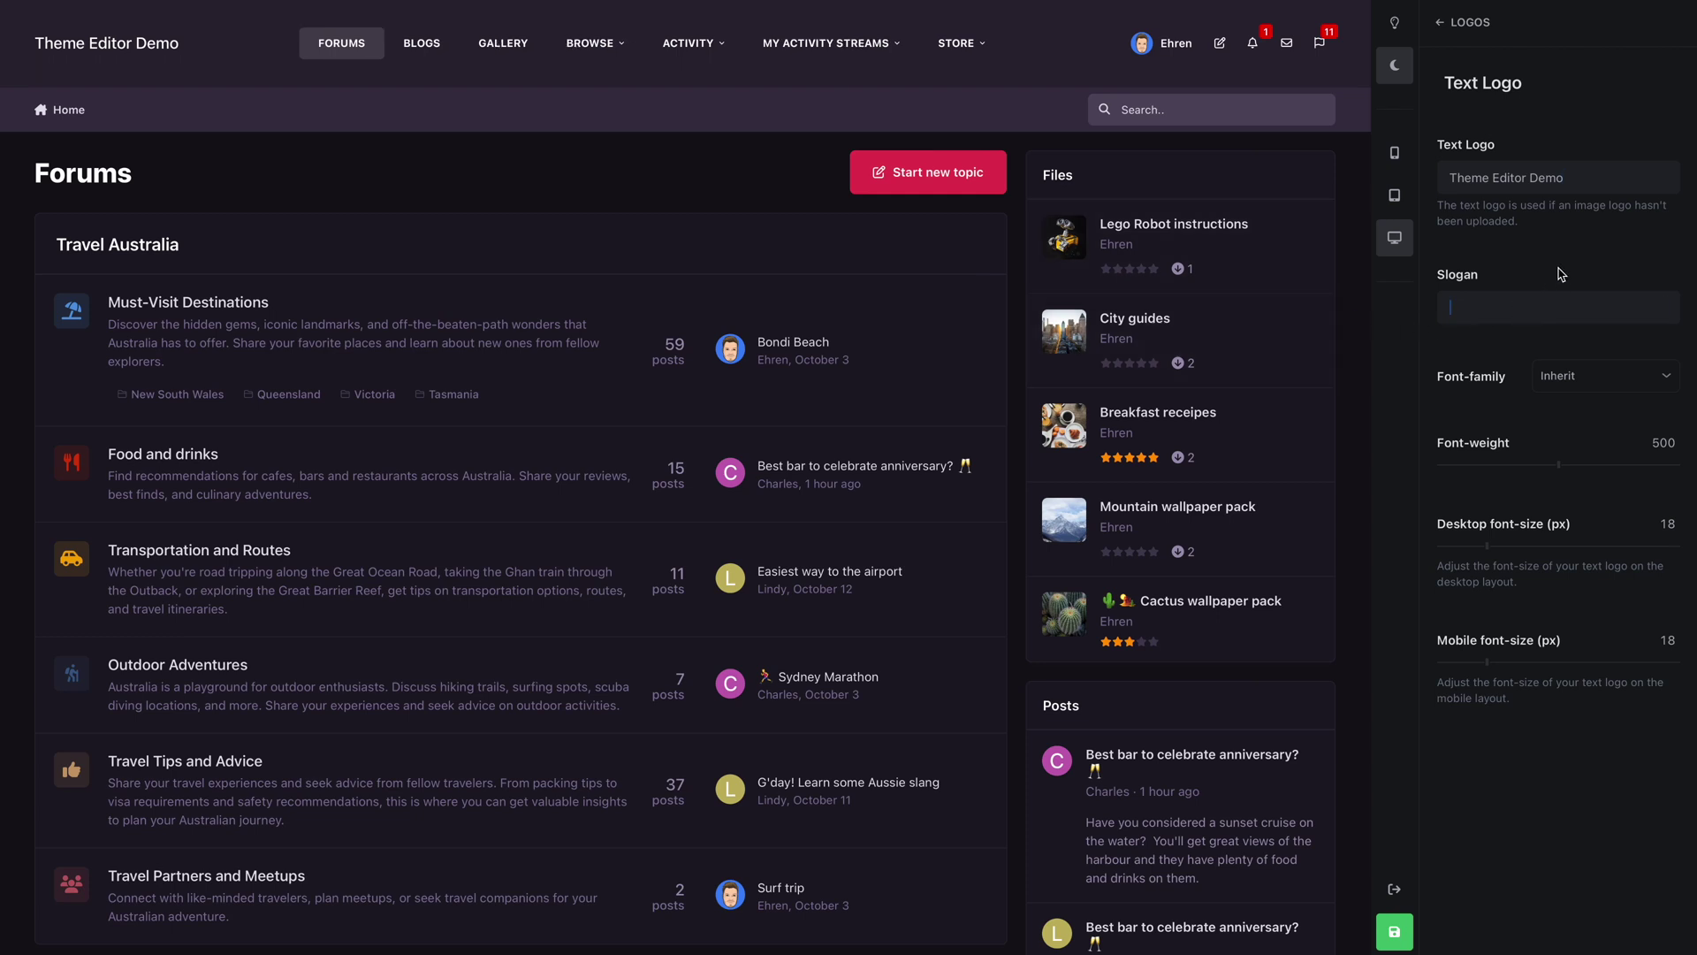
{"action": "left_click", "coordinate": [1623, 380]}
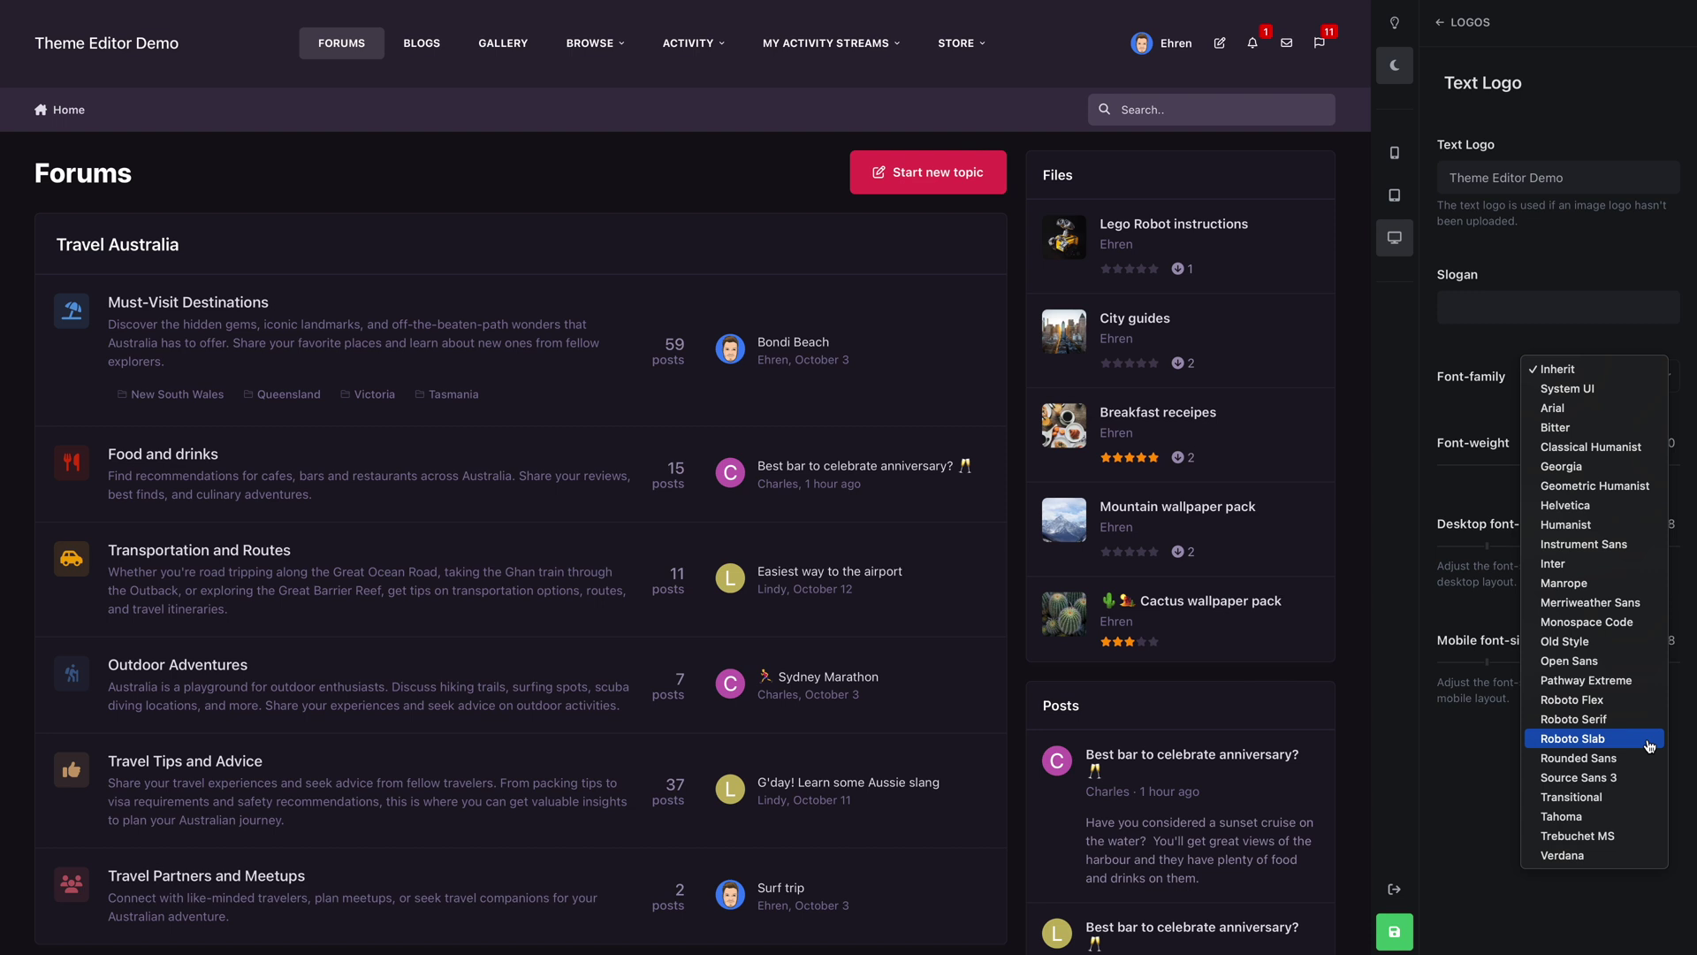
Give the text logo Roboto Slab at weight 531 and preview it at mobile size
{"action": "left_click", "coordinate": [1649, 745]}
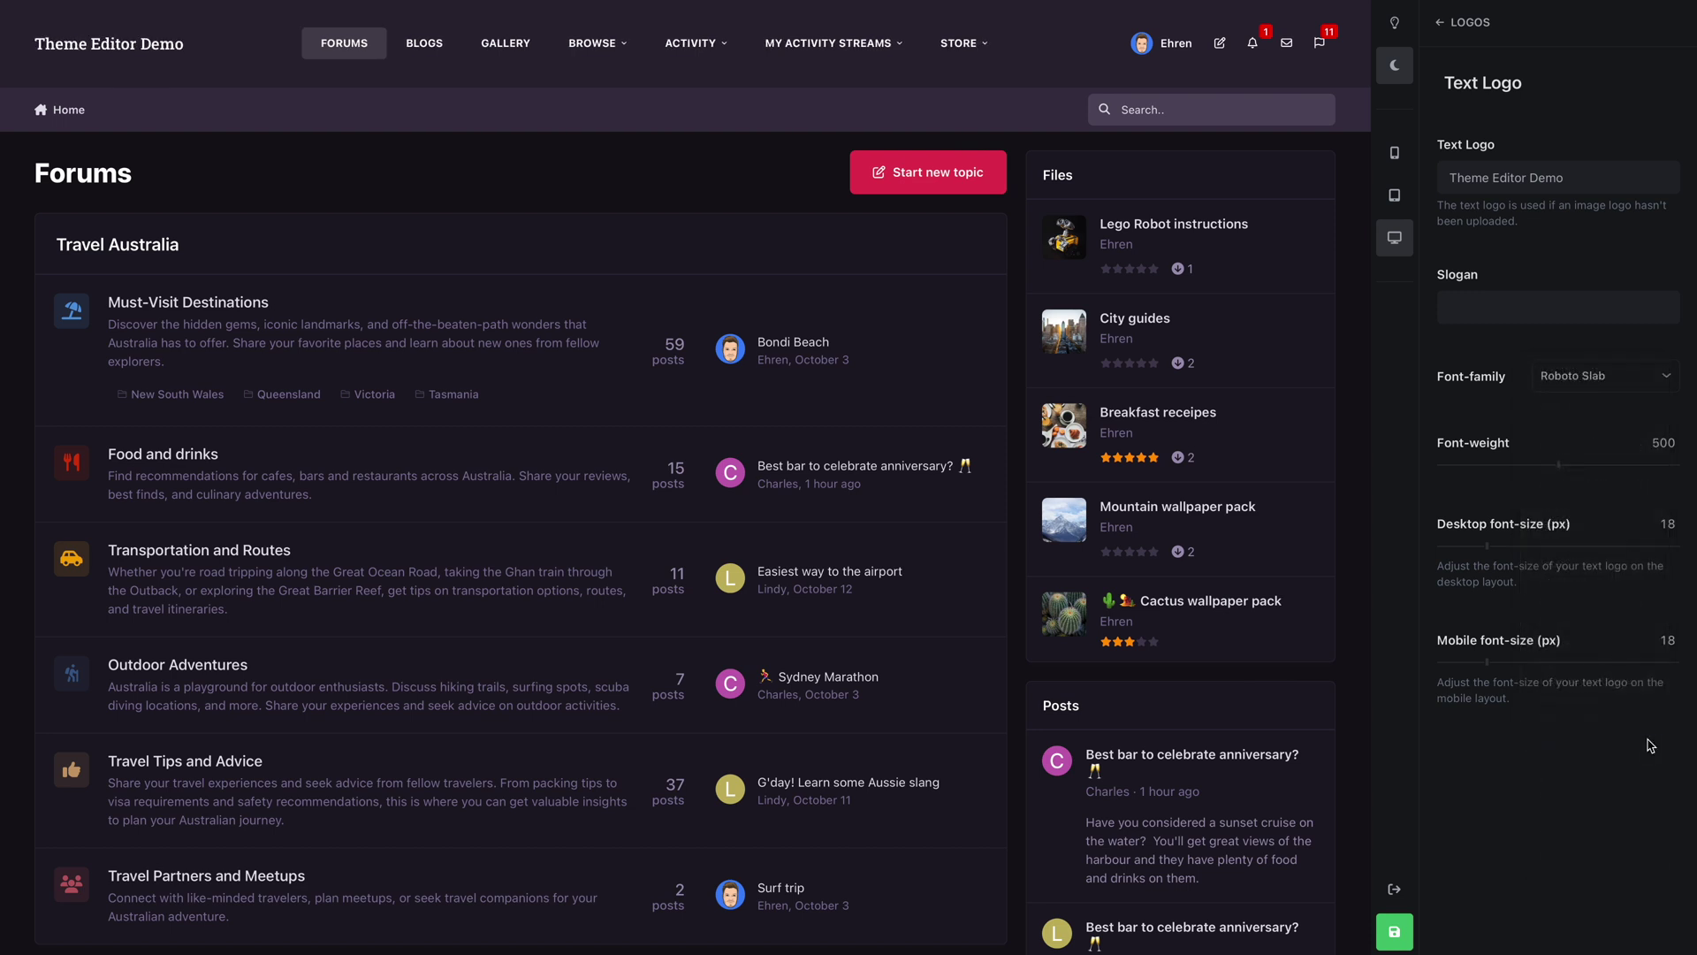
{"action": "mouse_move", "coordinate": [1559, 466]}
{"action": "left_mouse_down"}
{"action": "mouse_move", "coordinate": [1510, 465]}
{"action": "mouse_move", "coordinate": [1600, 467]}
{"action": "mouse_move", "coordinate": [1569, 471]}
{"action": "left_mouse_up"}
{"action": "left_click", "coordinate": [1406, 156]}
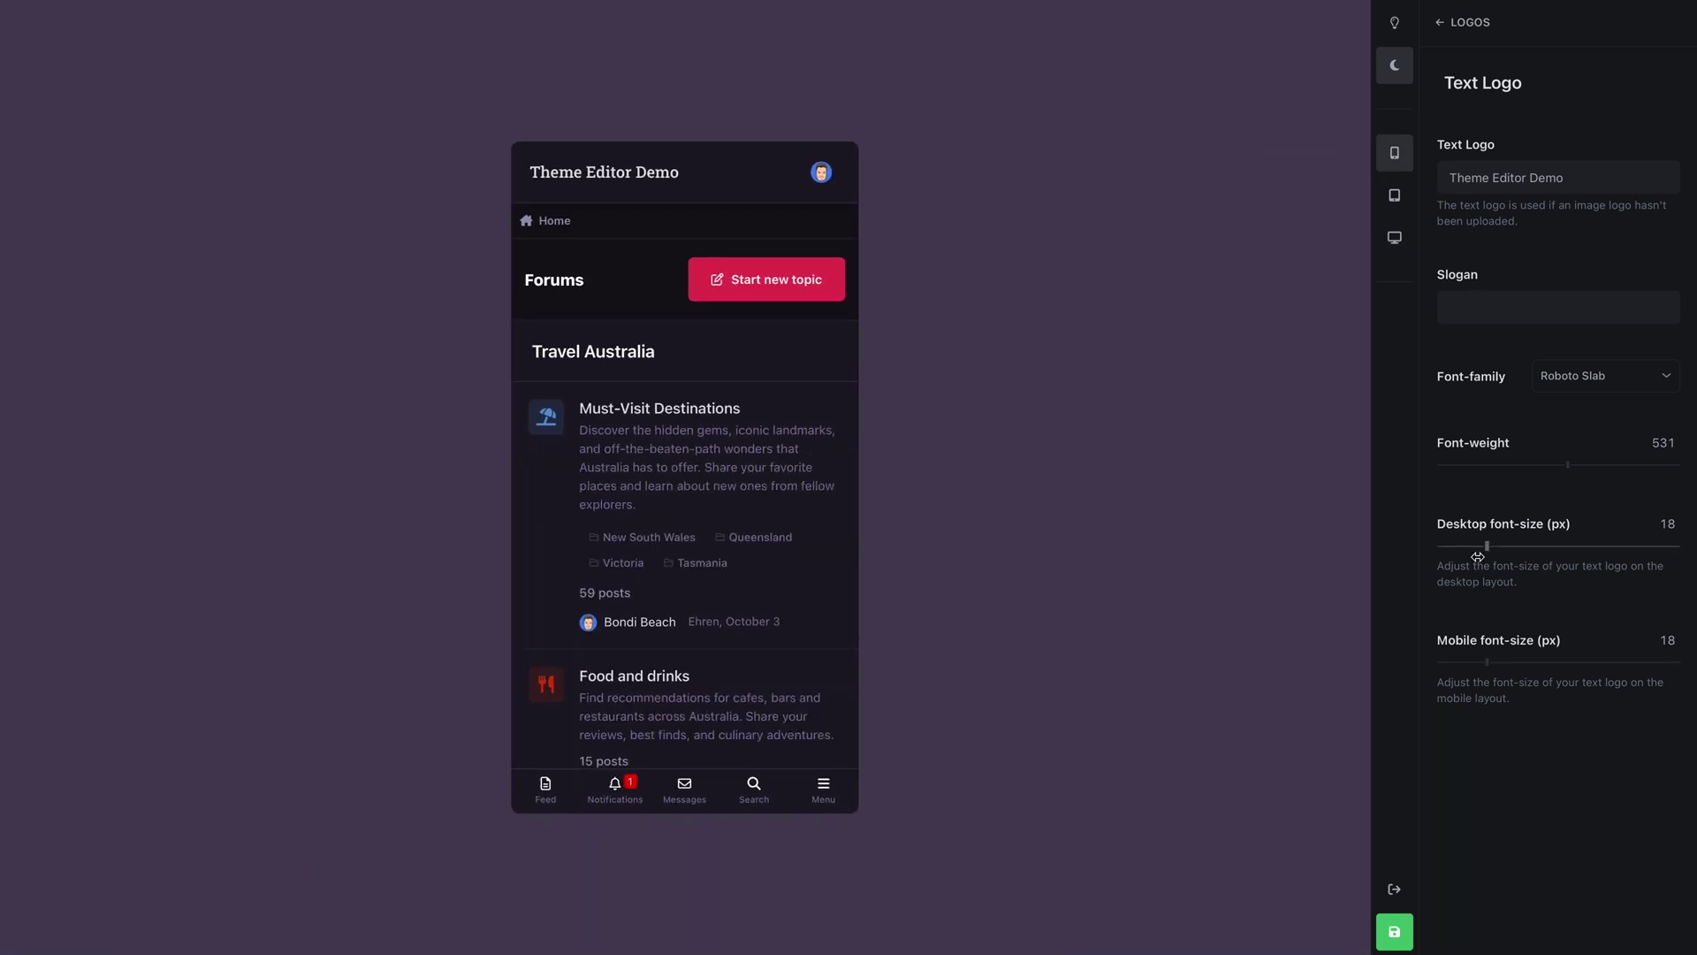
{"action": "mouse_move", "coordinate": [1493, 661]}
{"action": "left_mouse_down"}
{"action": "mouse_move", "coordinate": [1533, 661]}
{"action": "mouse_move", "coordinate": [1488, 661]}
{"action": "left_mouse_up"}
Upload dark- and light-theme mobile image logos and shrink the mobile logo to 29 px
{"action": "left_click", "coordinate": [1618, 32]}
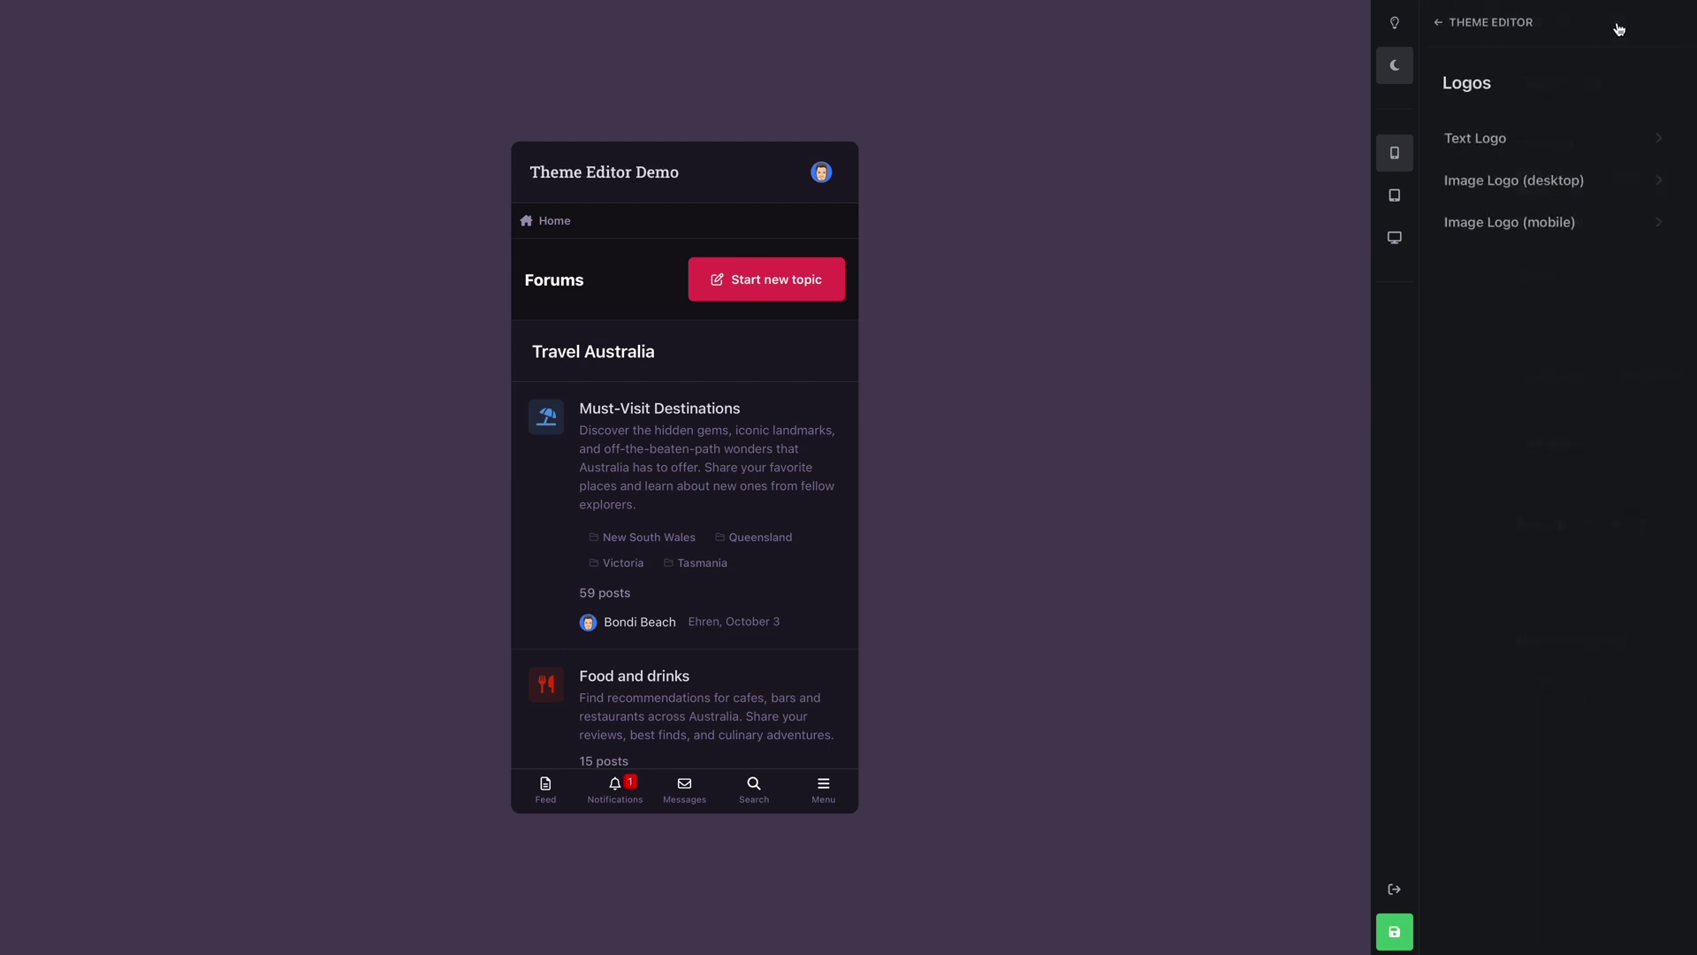
{"action": "left_click", "coordinate": [1626, 225]}
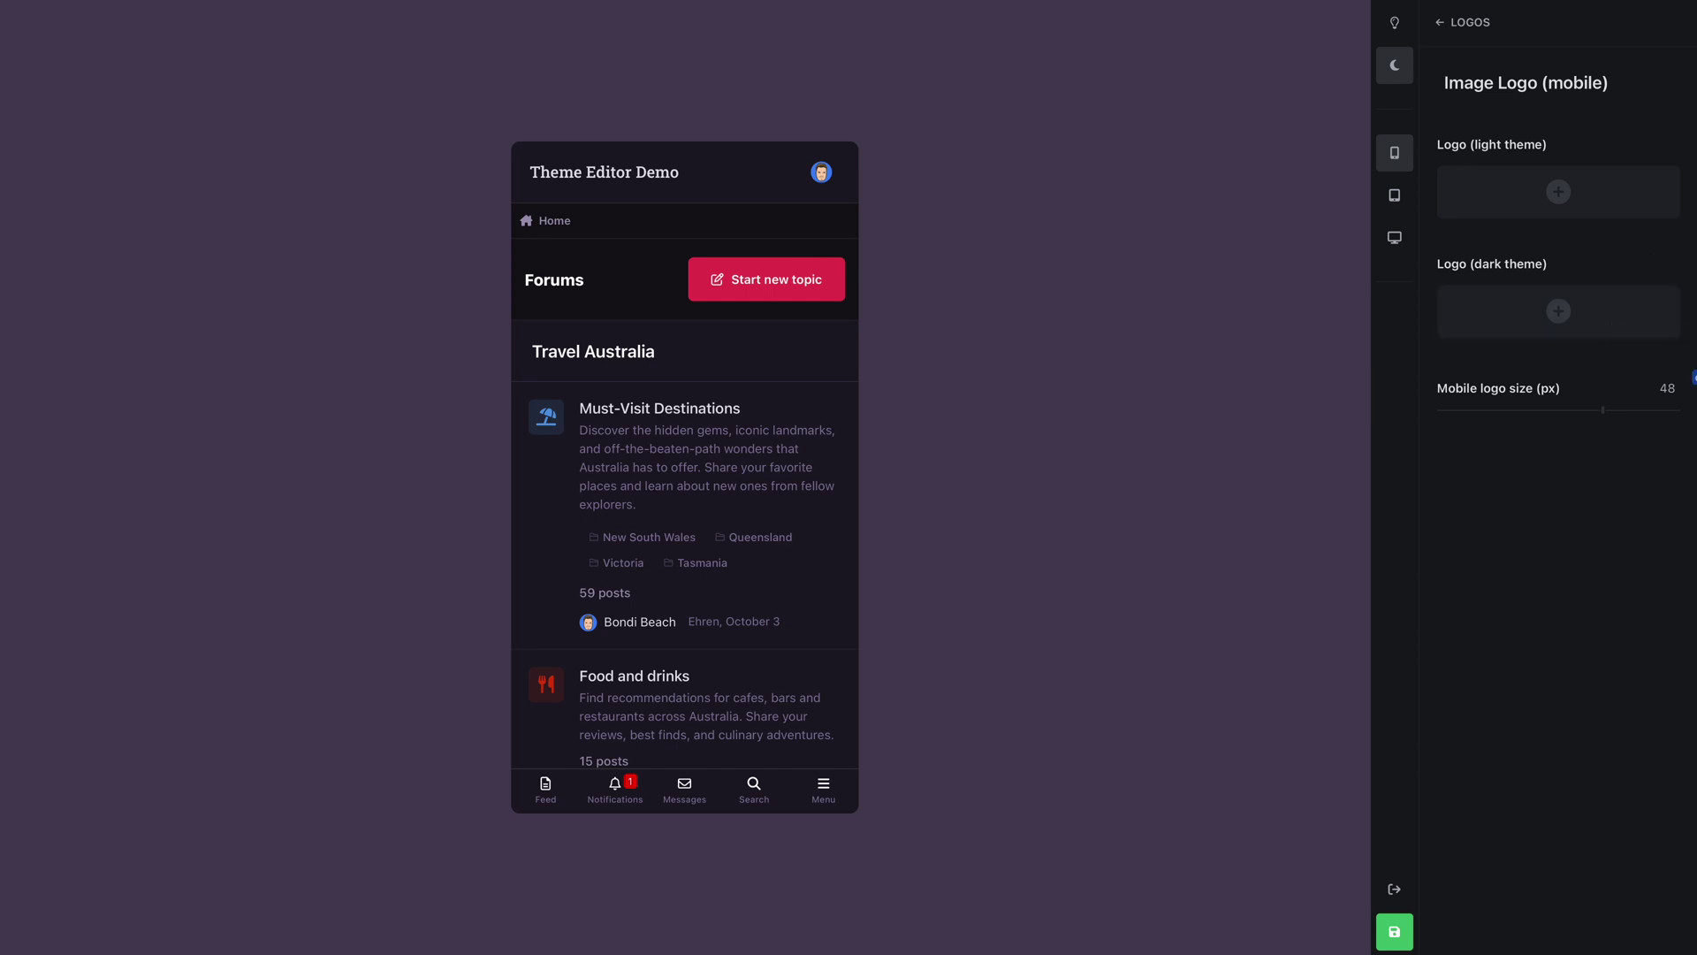
{"action": "left_click_drag", "start_coordinate": [1692, 377], "coordinate": [1572, 309]}
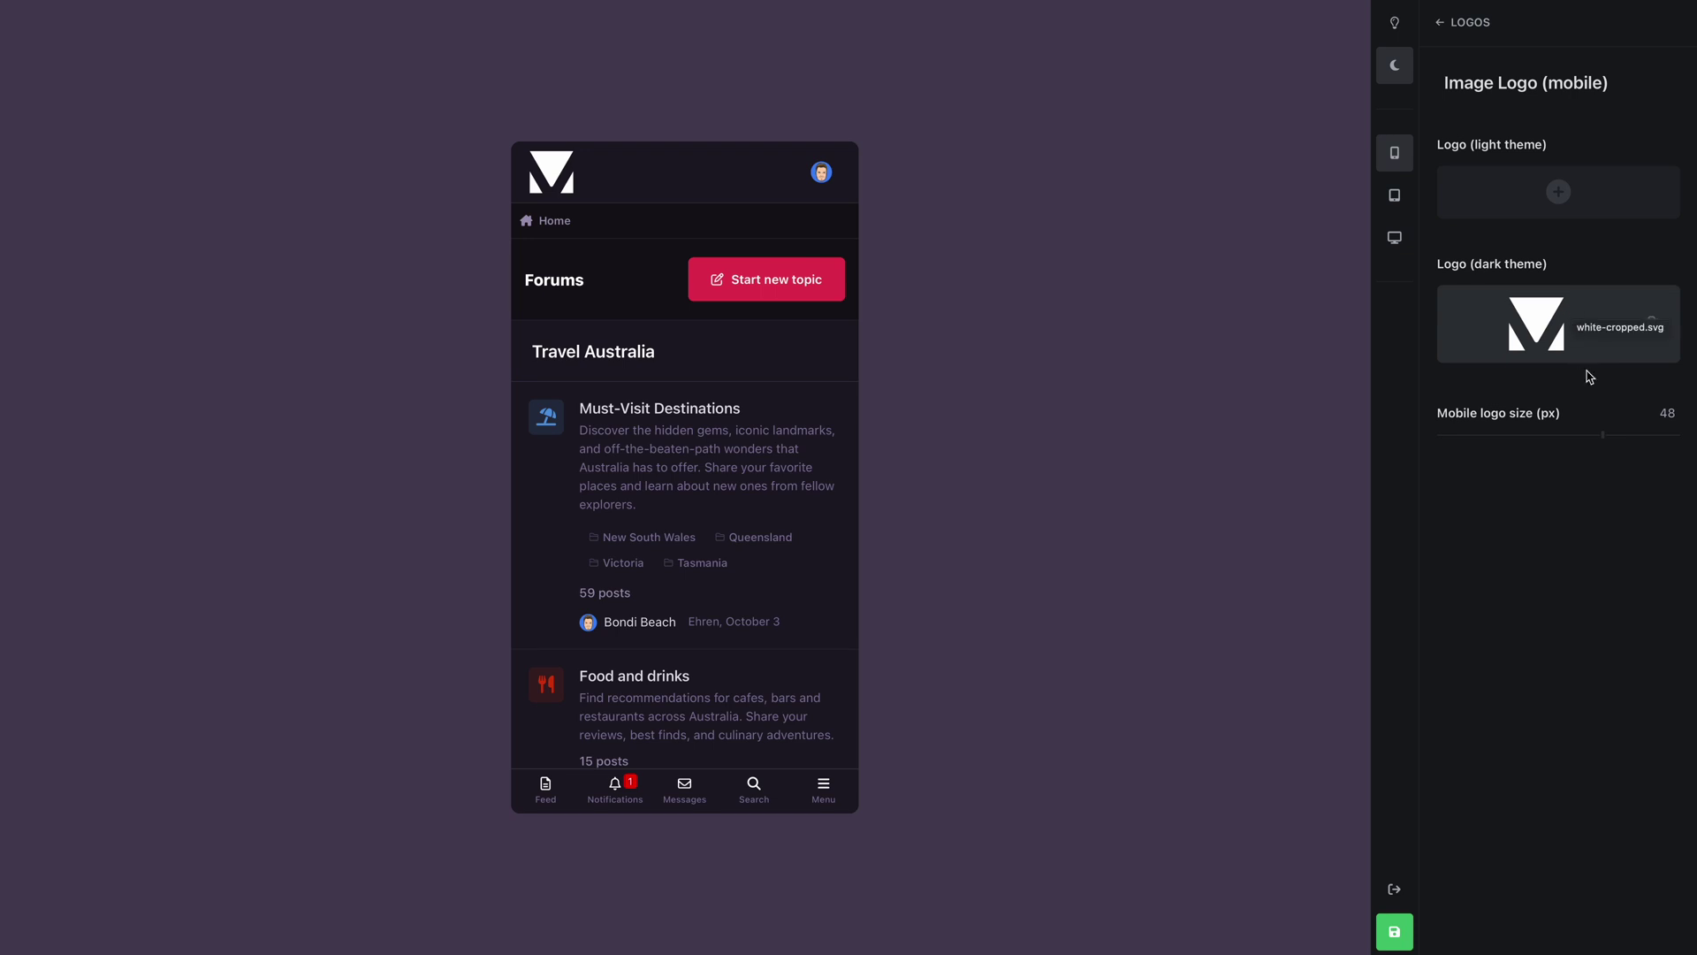
{"action": "left_click_drag", "start_coordinate": [1601, 436], "coordinate": [1539, 435]}
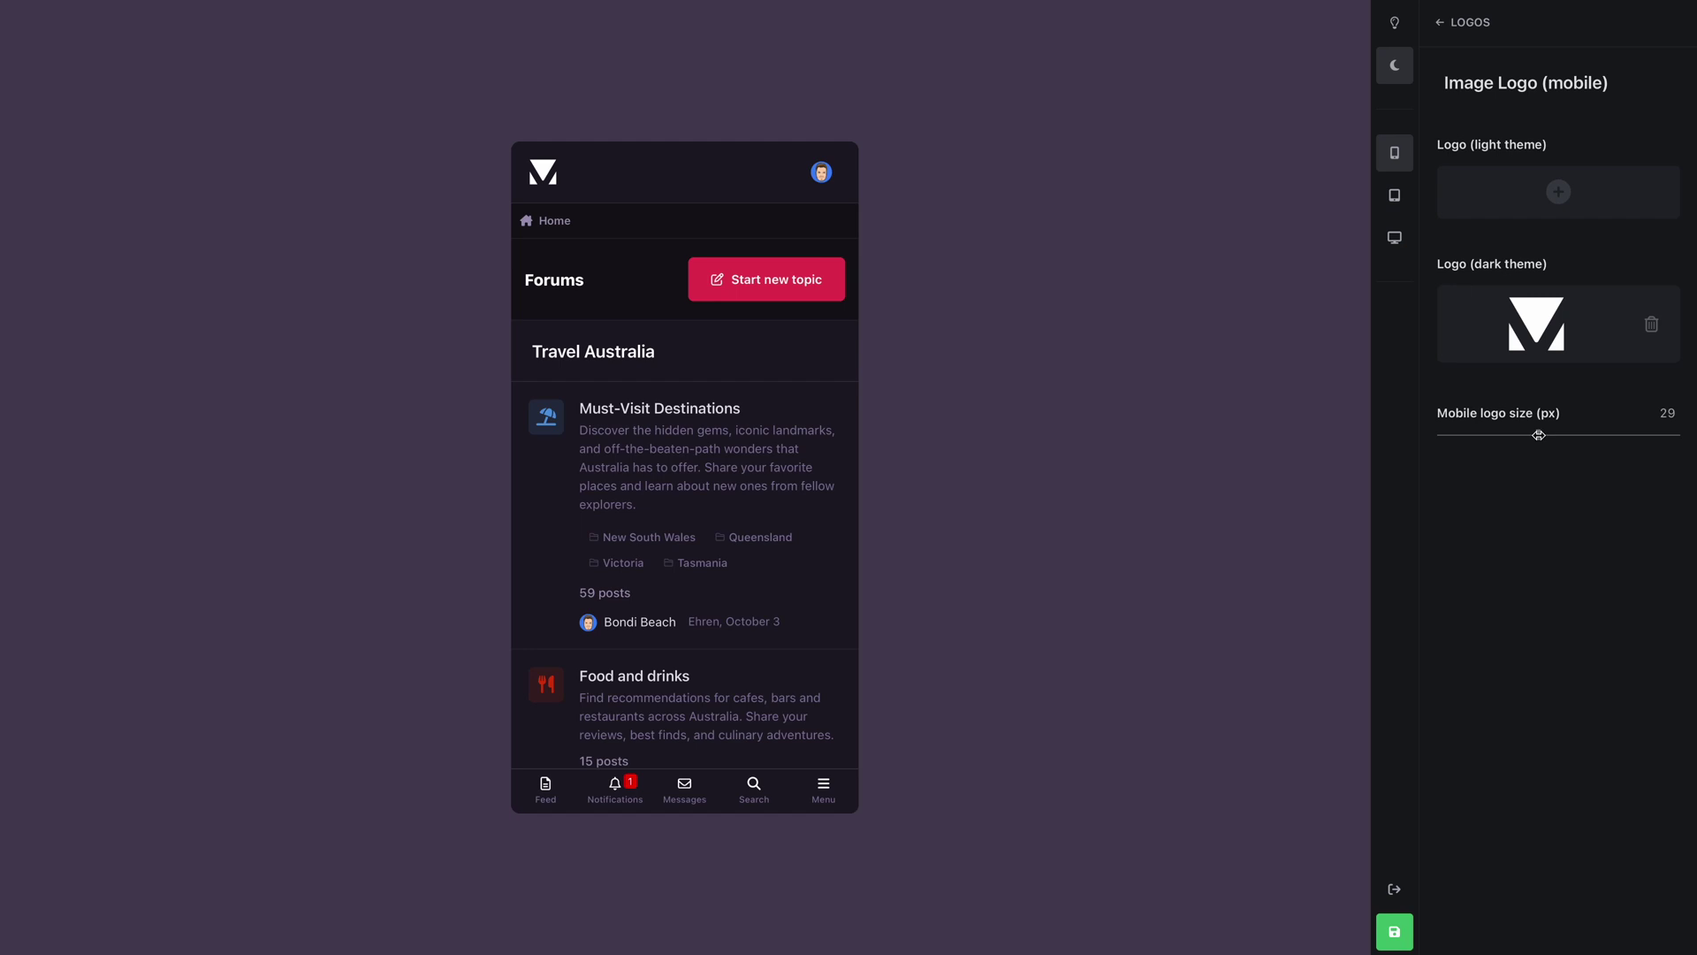
{"action": "left_click", "coordinate": [1403, 25]}
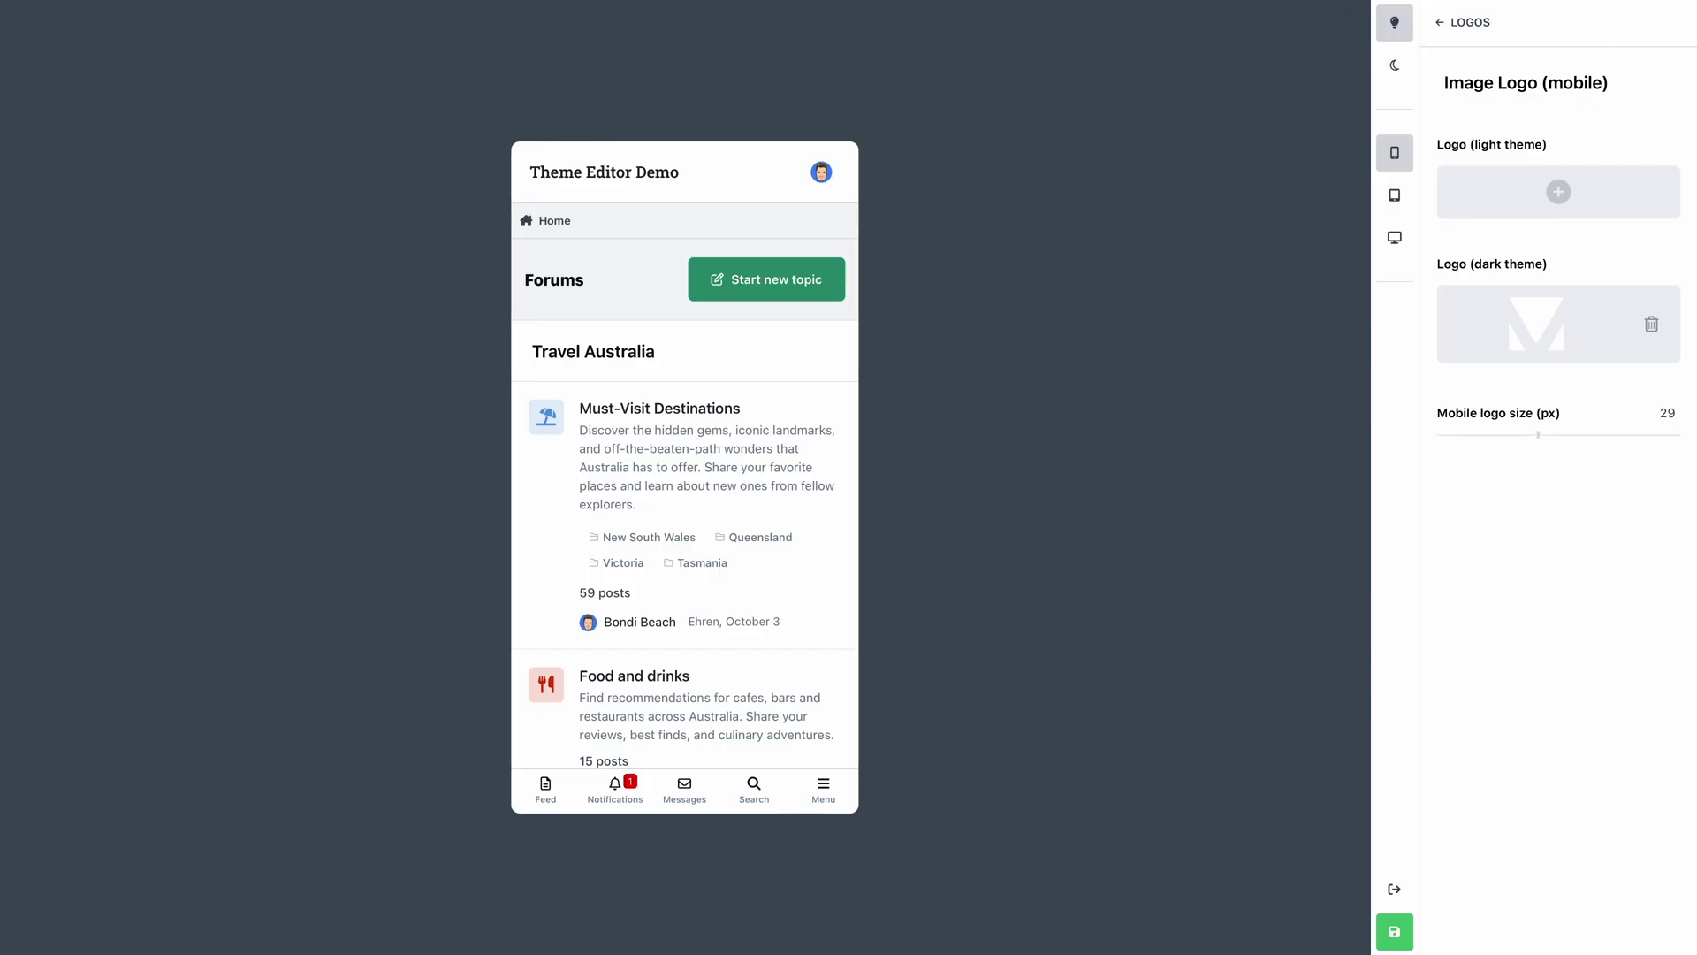
{"action": "left_click_drag", "start_coordinate": [1696, 189], "coordinate": [1555, 193]}
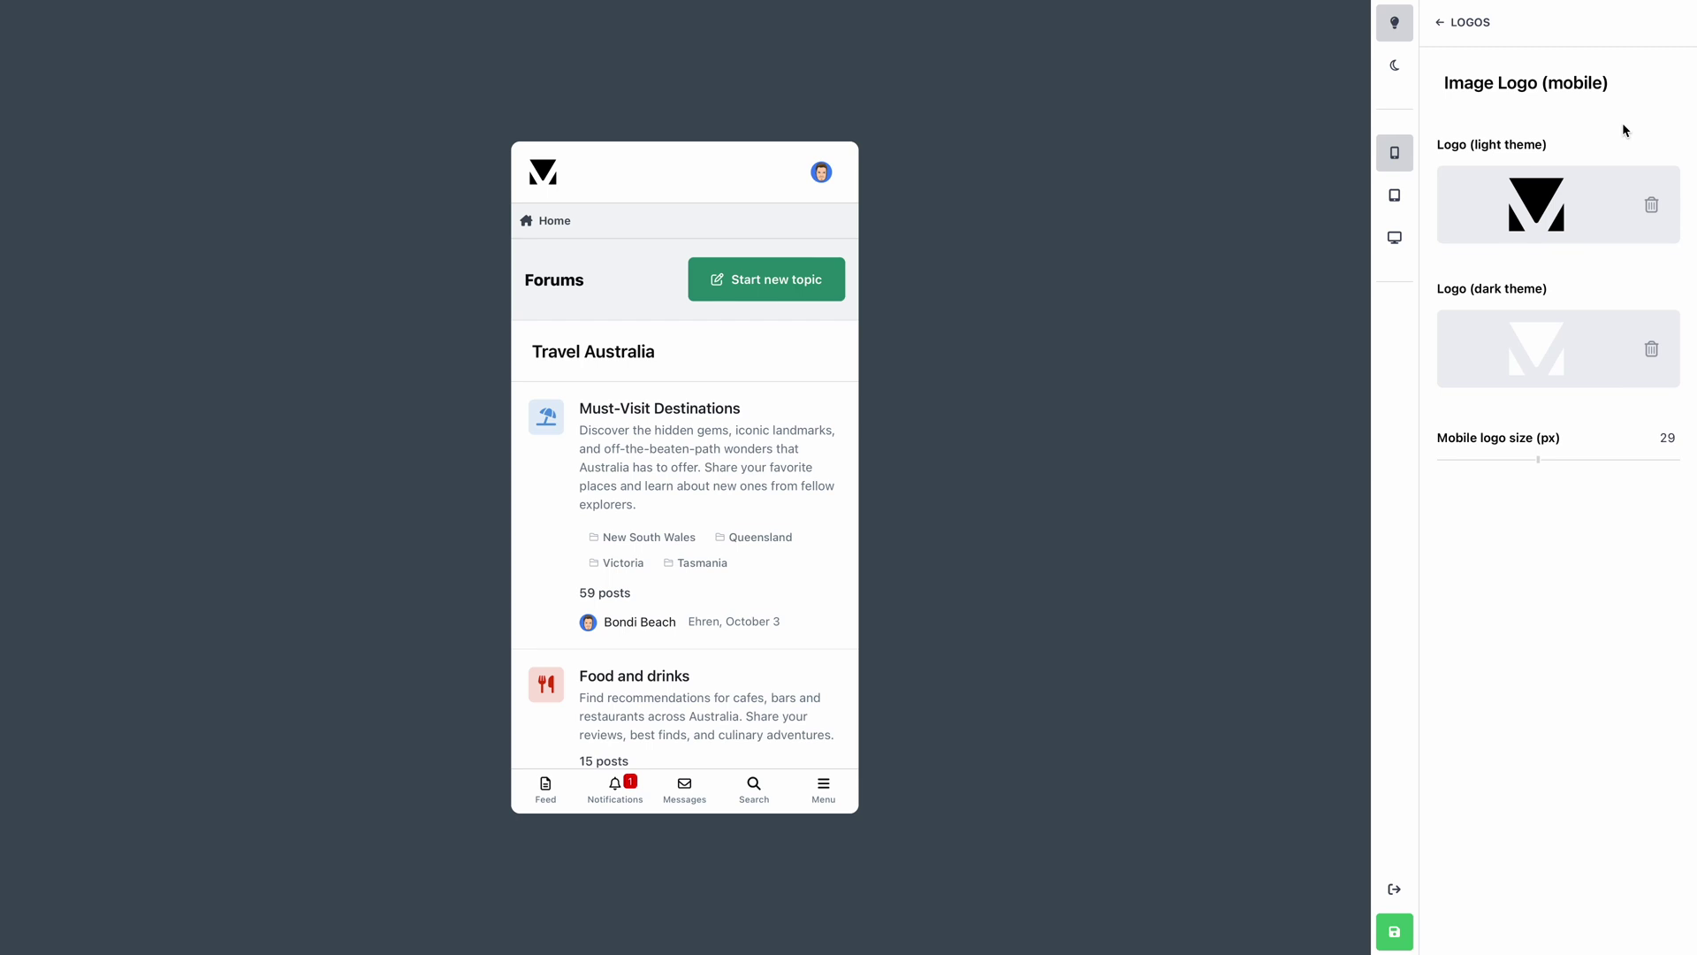
Add white-text.png as the desktop image logo for both light and dark themes
{"action": "left_click", "coordinate": [1578, 24]}
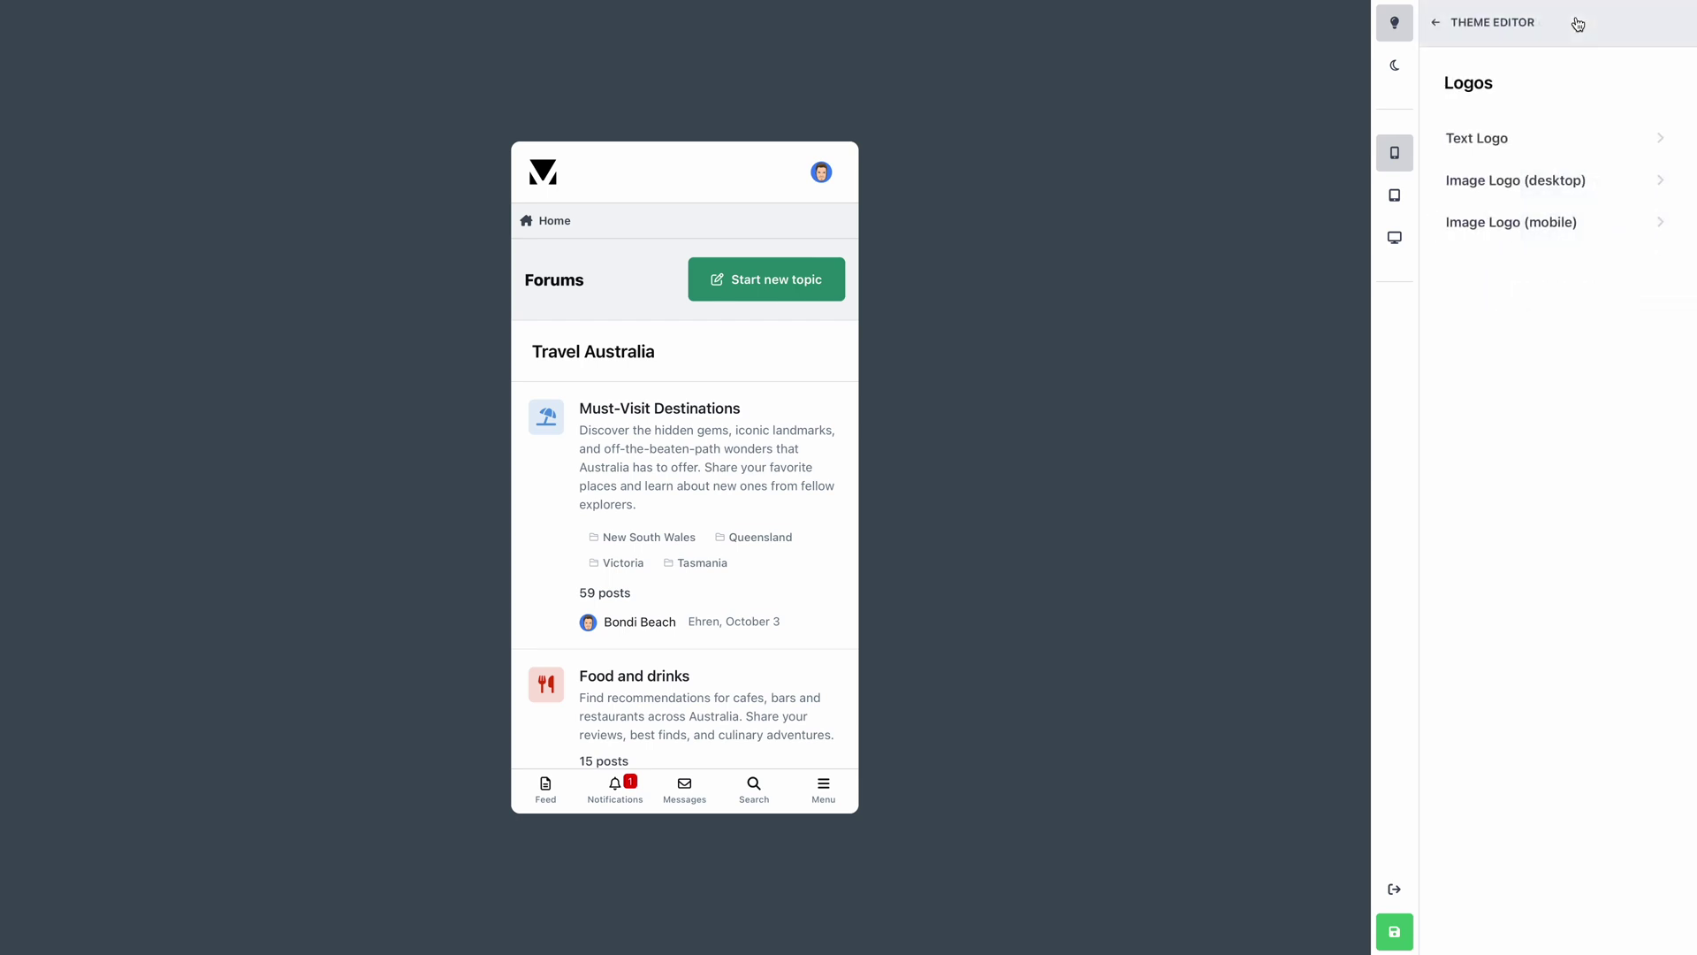
{"action": "left_click", "coordinate": [1594, 182]}
{"action": "left_click_drag", "start_coordinate": [1696, 212], "coordinate": [1580, 198]}
{"action": "left_click_drag", "start_coordinate": [1696, 265], "coordinate": [1598, 319]}
Preview in dark colours at desktop width and cap the logo height at 17 px
{"action": "left_click", "coordinate": [1397, 67]}
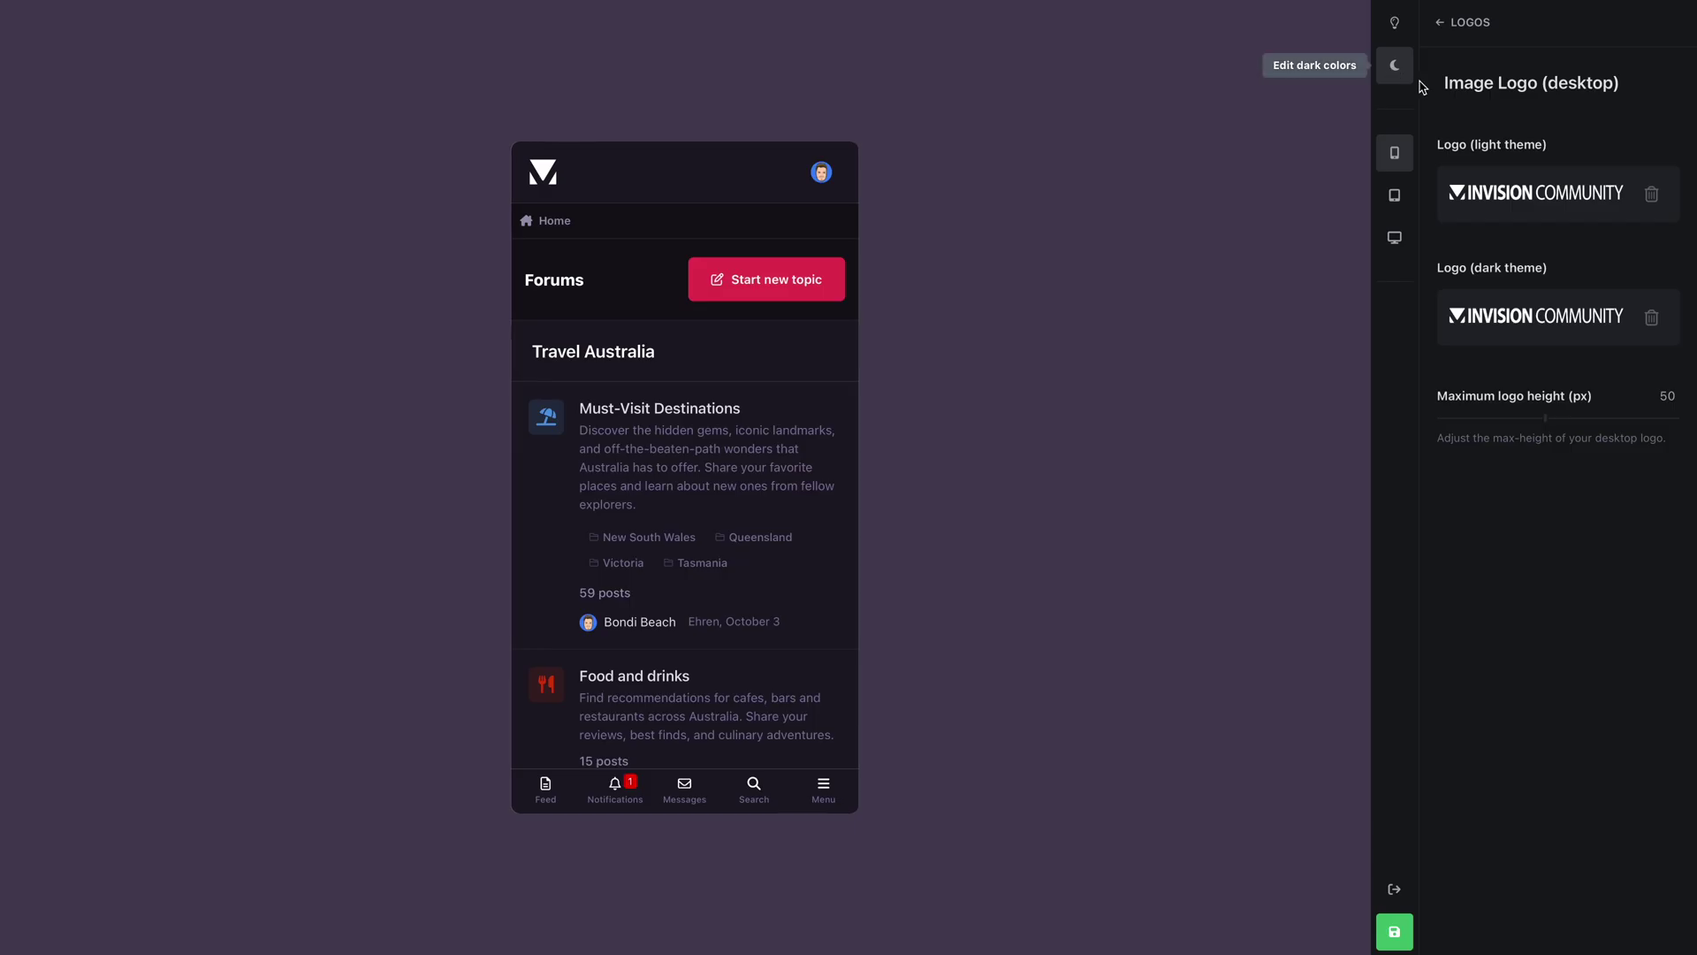
{"action": "left_click", "coordinate": [1395, 238]}
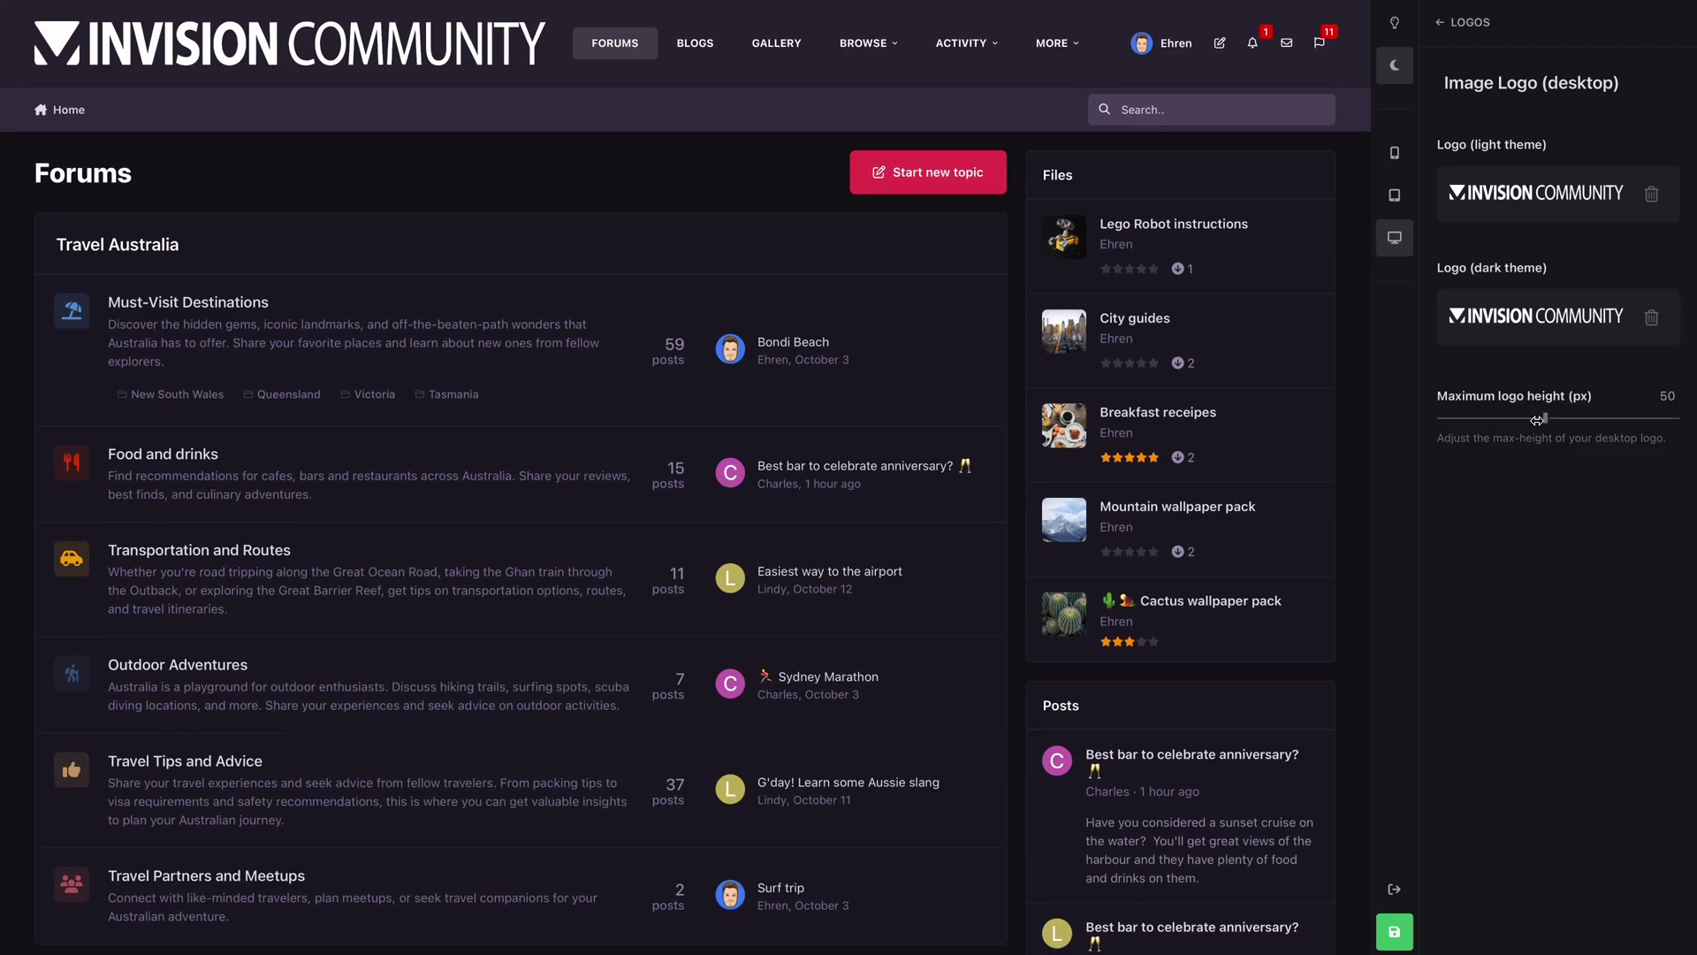
{"action": "left_click_drag", "start_coordinate": [1537, 420], "coordinate": [1461, 417]}
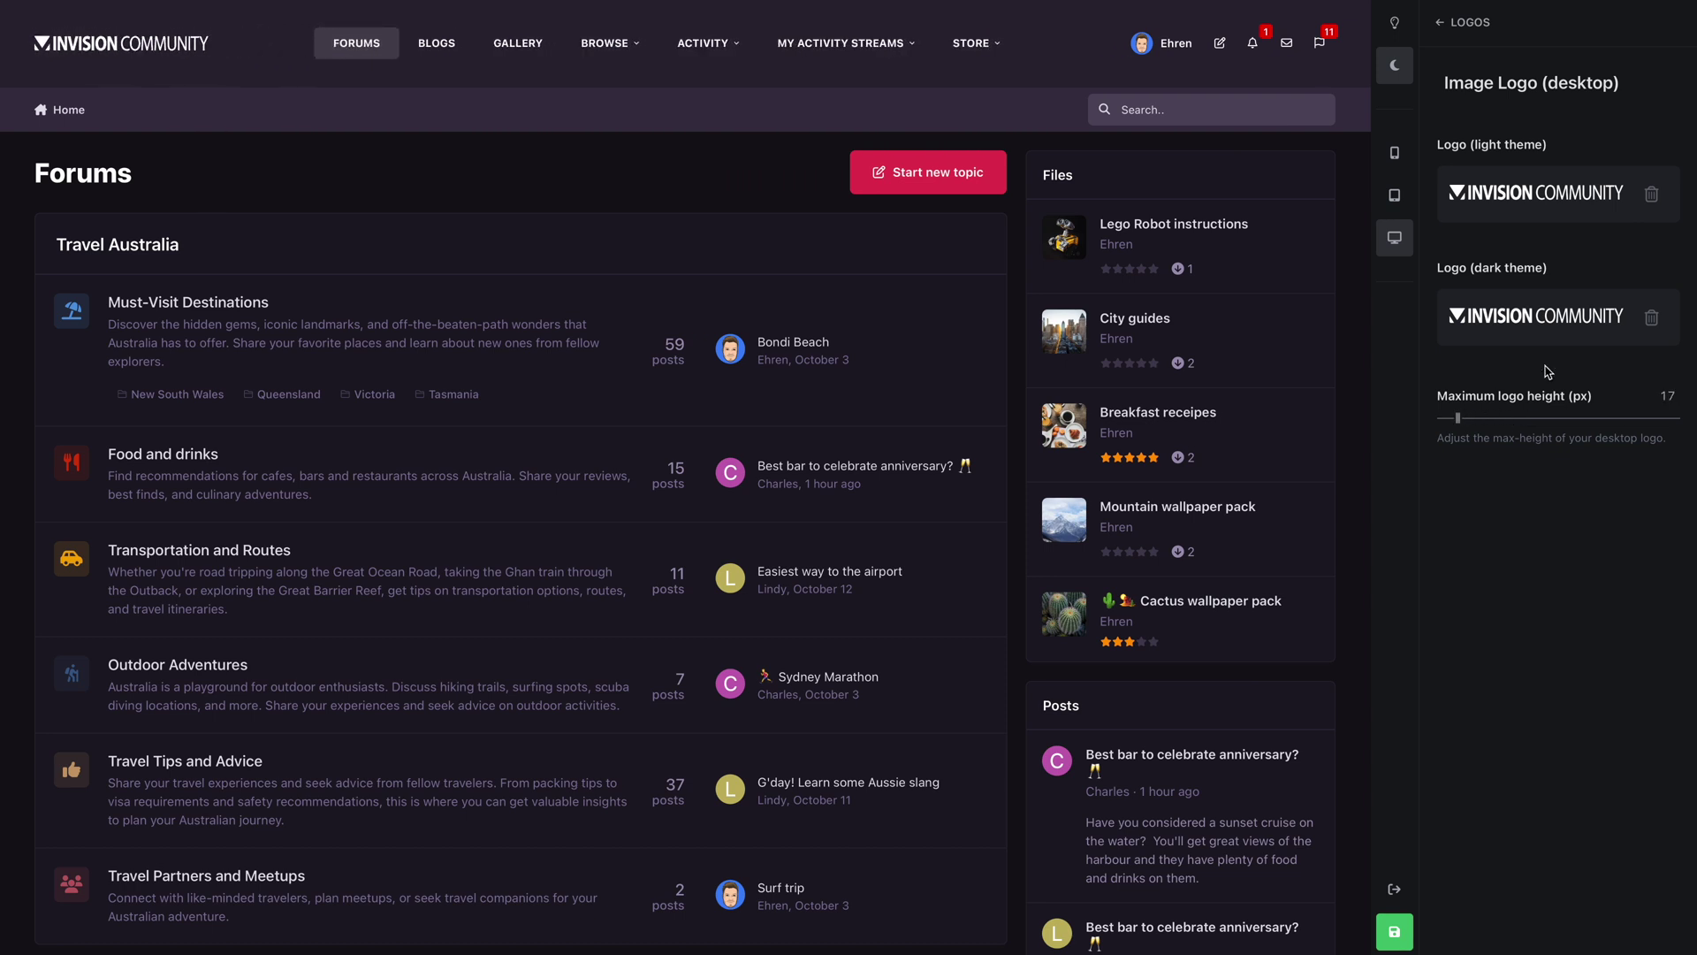
{"action": "left_click", "coordinate": [1578, 29]}
Switch the Page Layout setting to Sidebar
{"action": "left_click", "coordinate": [1578, 29]}
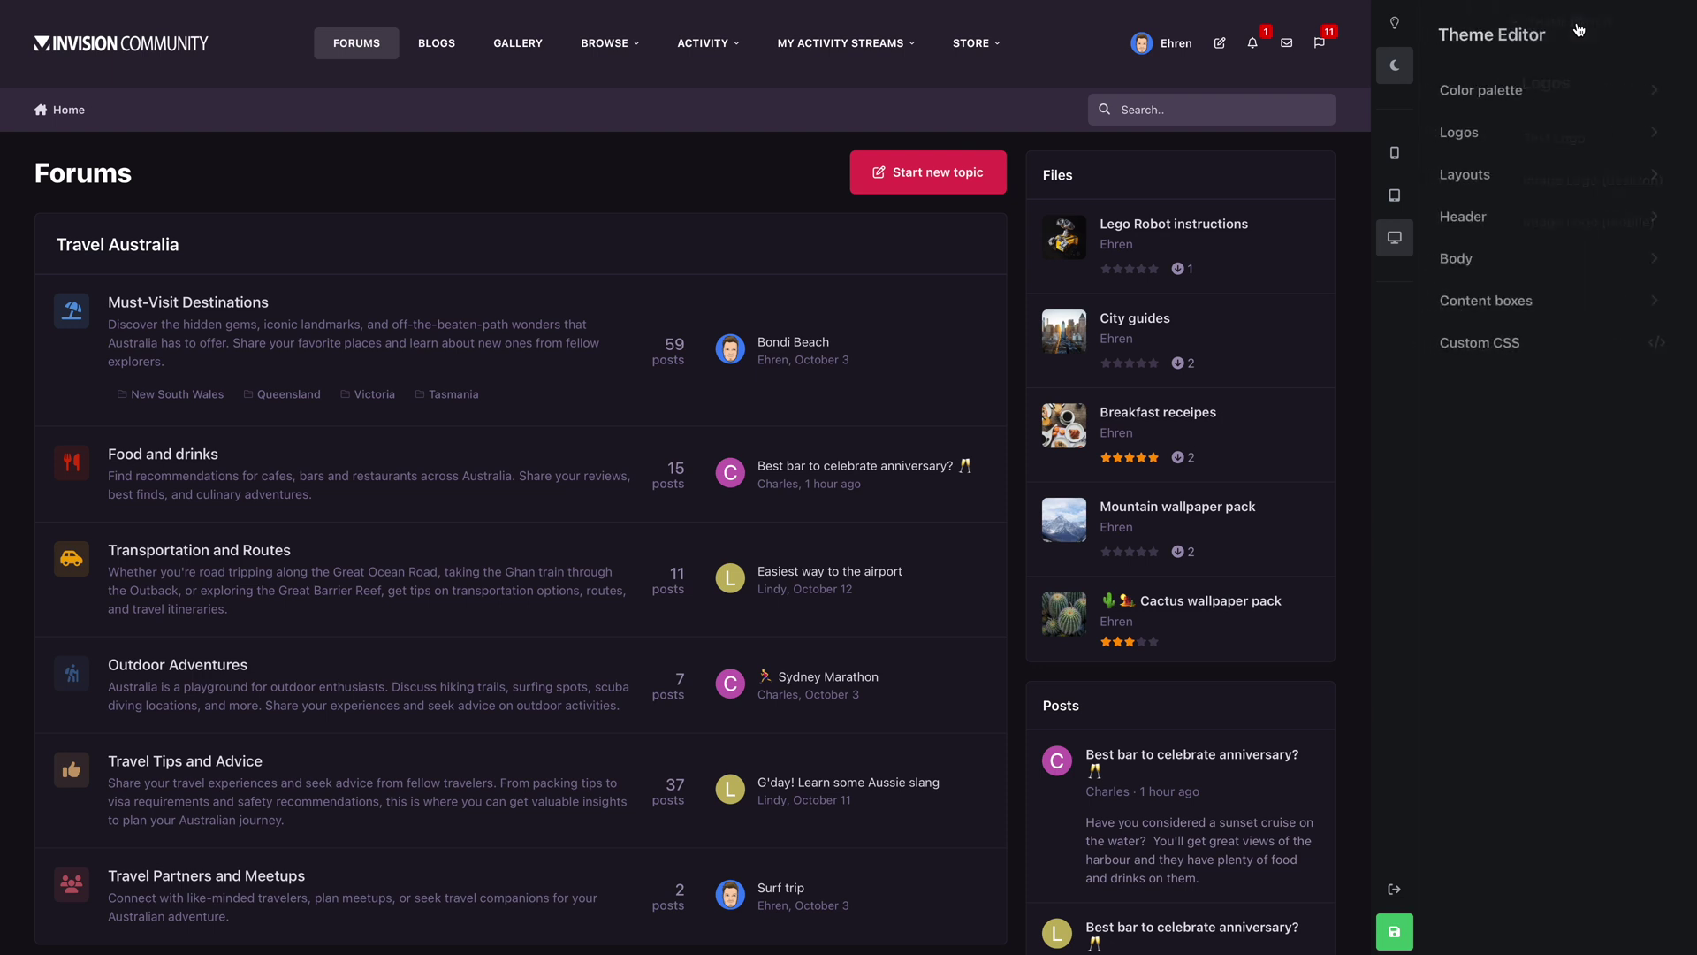
{"action": "left_click", "coordinate": [1601, 179]}
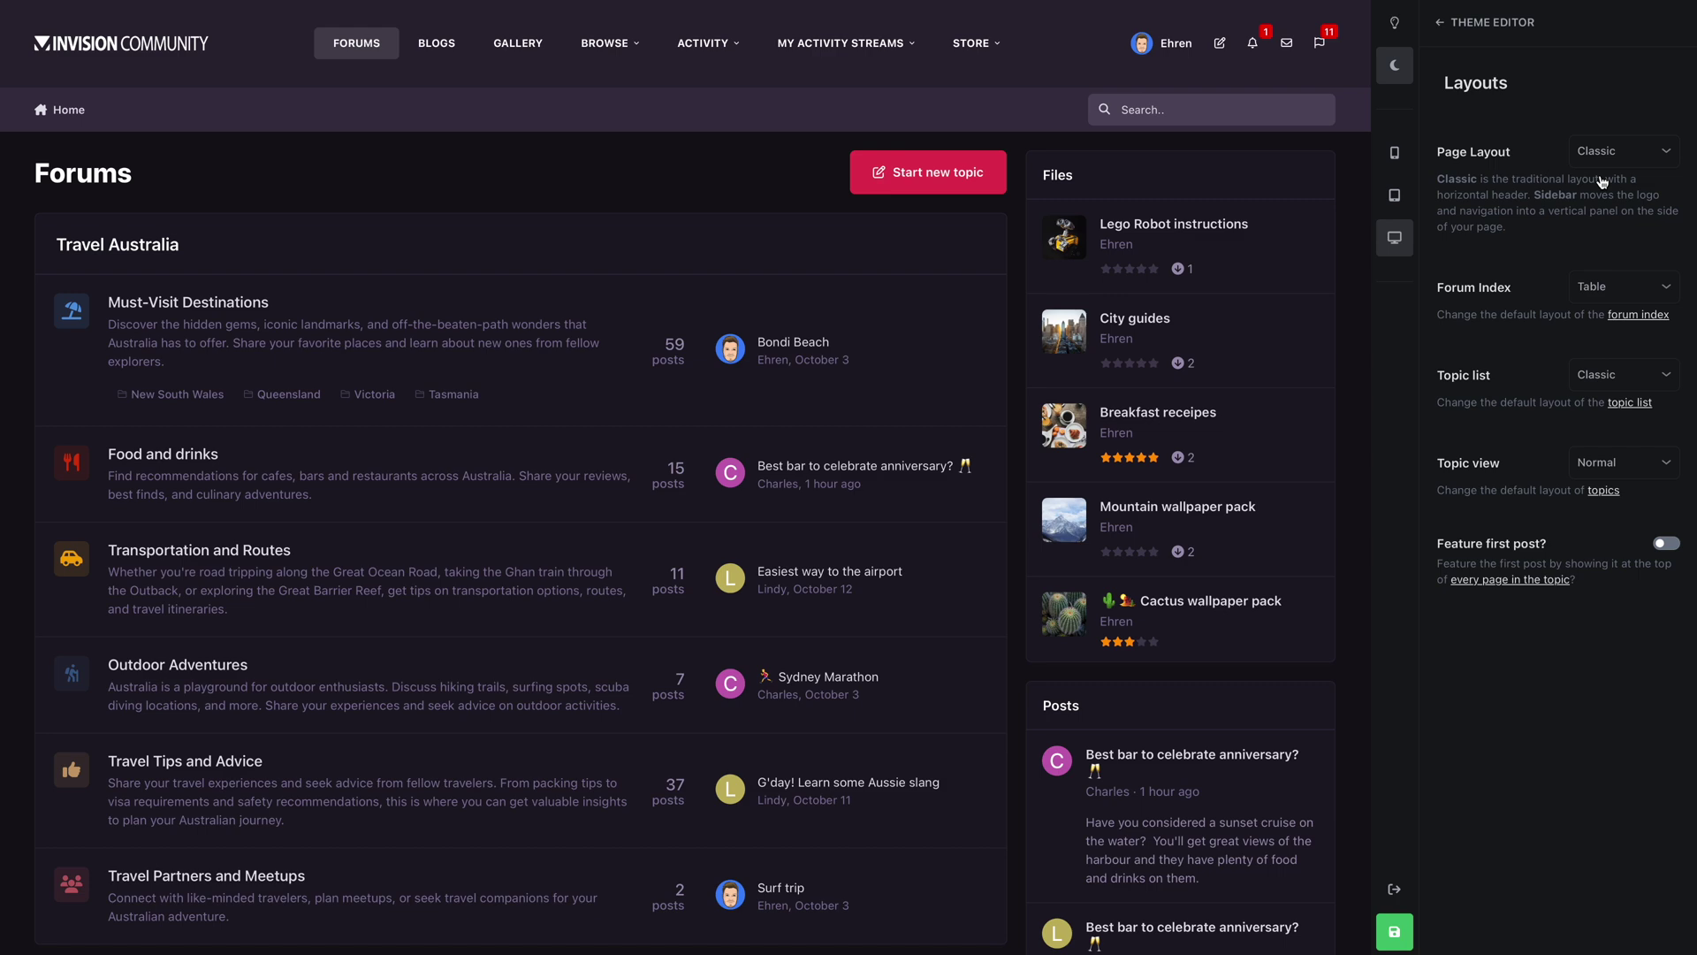
{"action": "left_click", "coordinate": [1614, 157]}
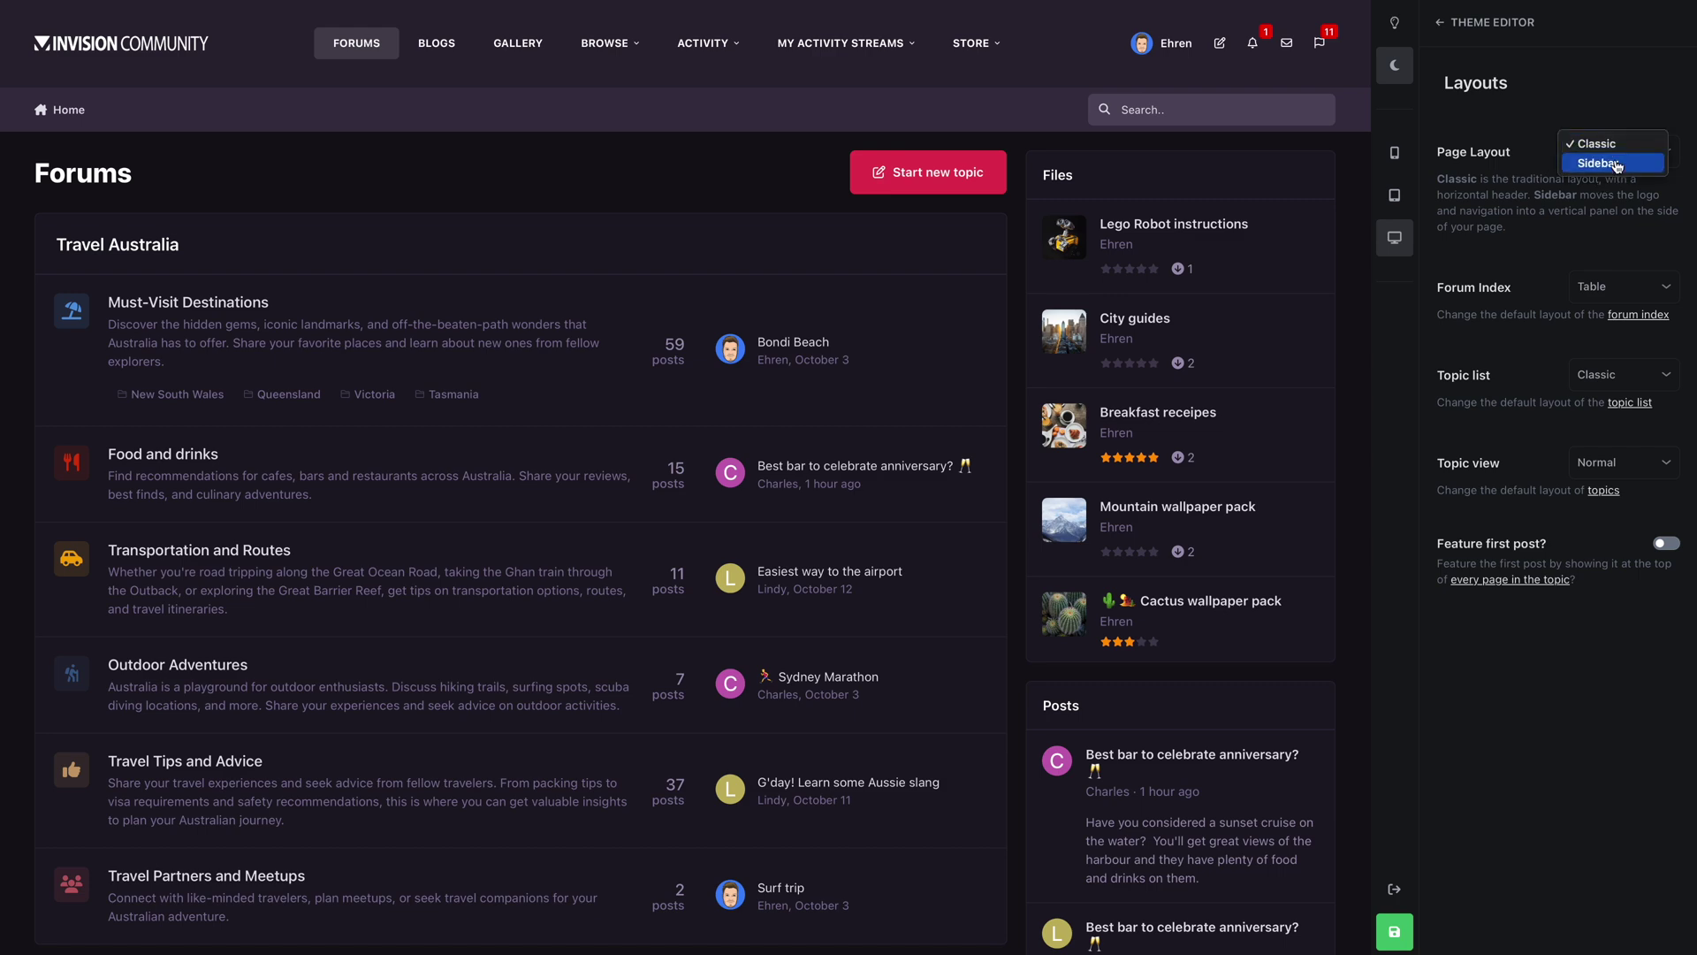
{"action": "left_click", "coordinate": [1617, 173]}
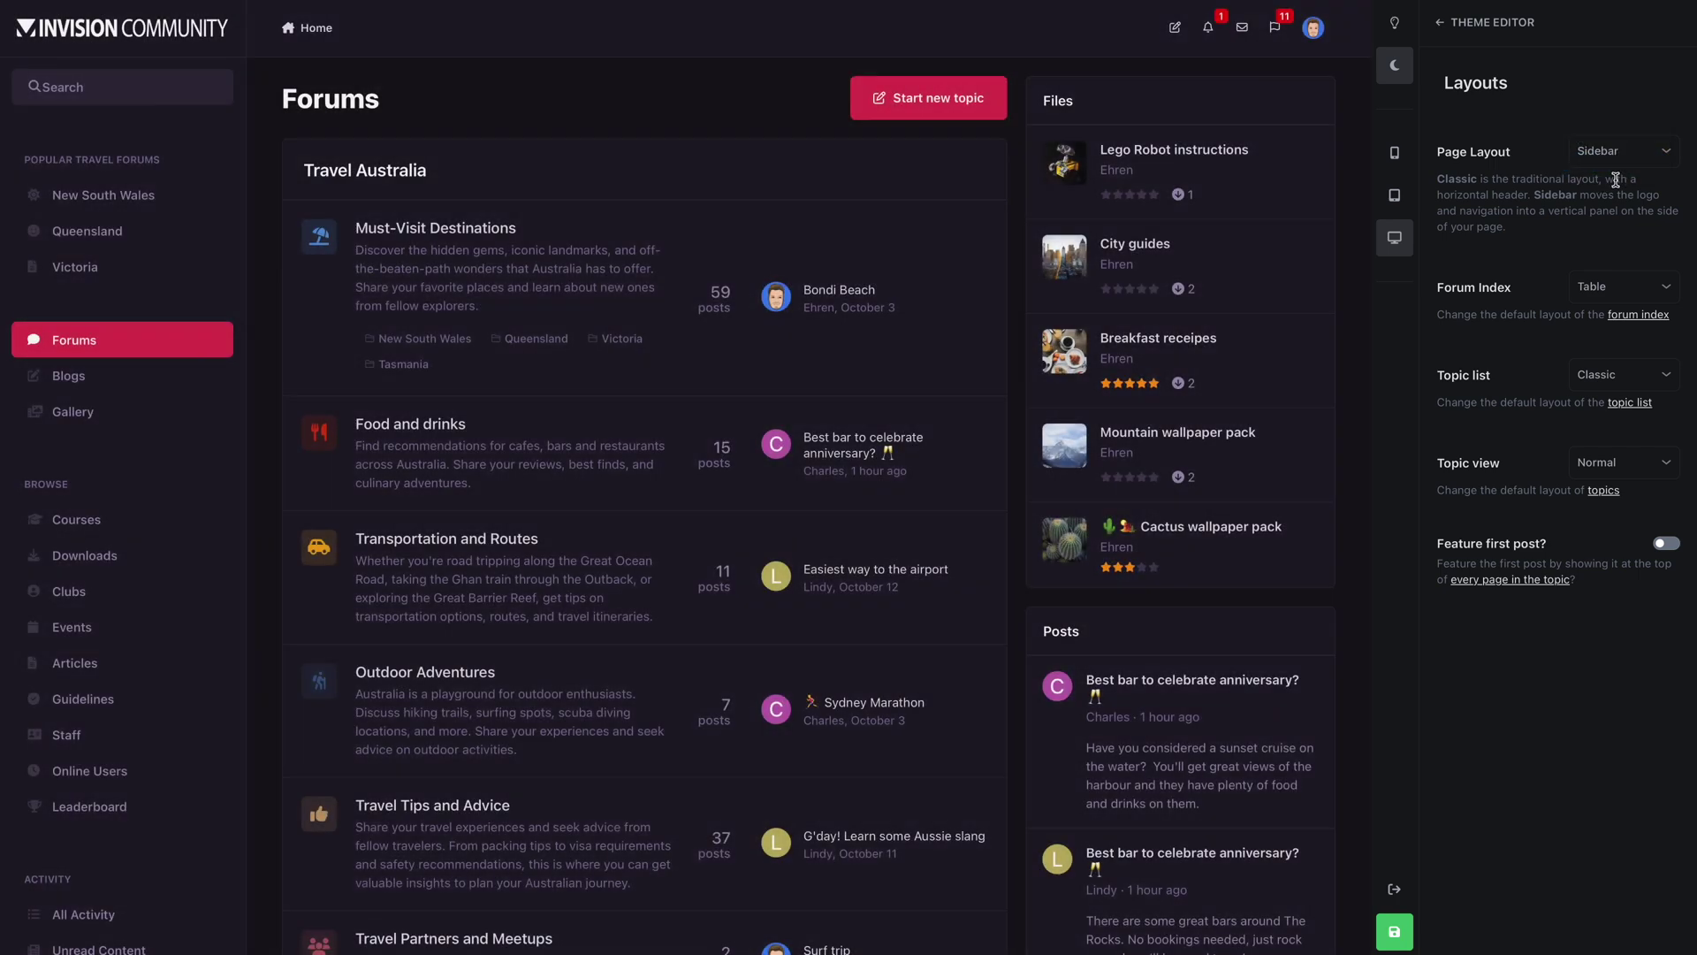
Set the Forum Index layout to Feed and open the Food and drinks forum preview
{"action": "left_click", "coordinate": [1607, 288]}
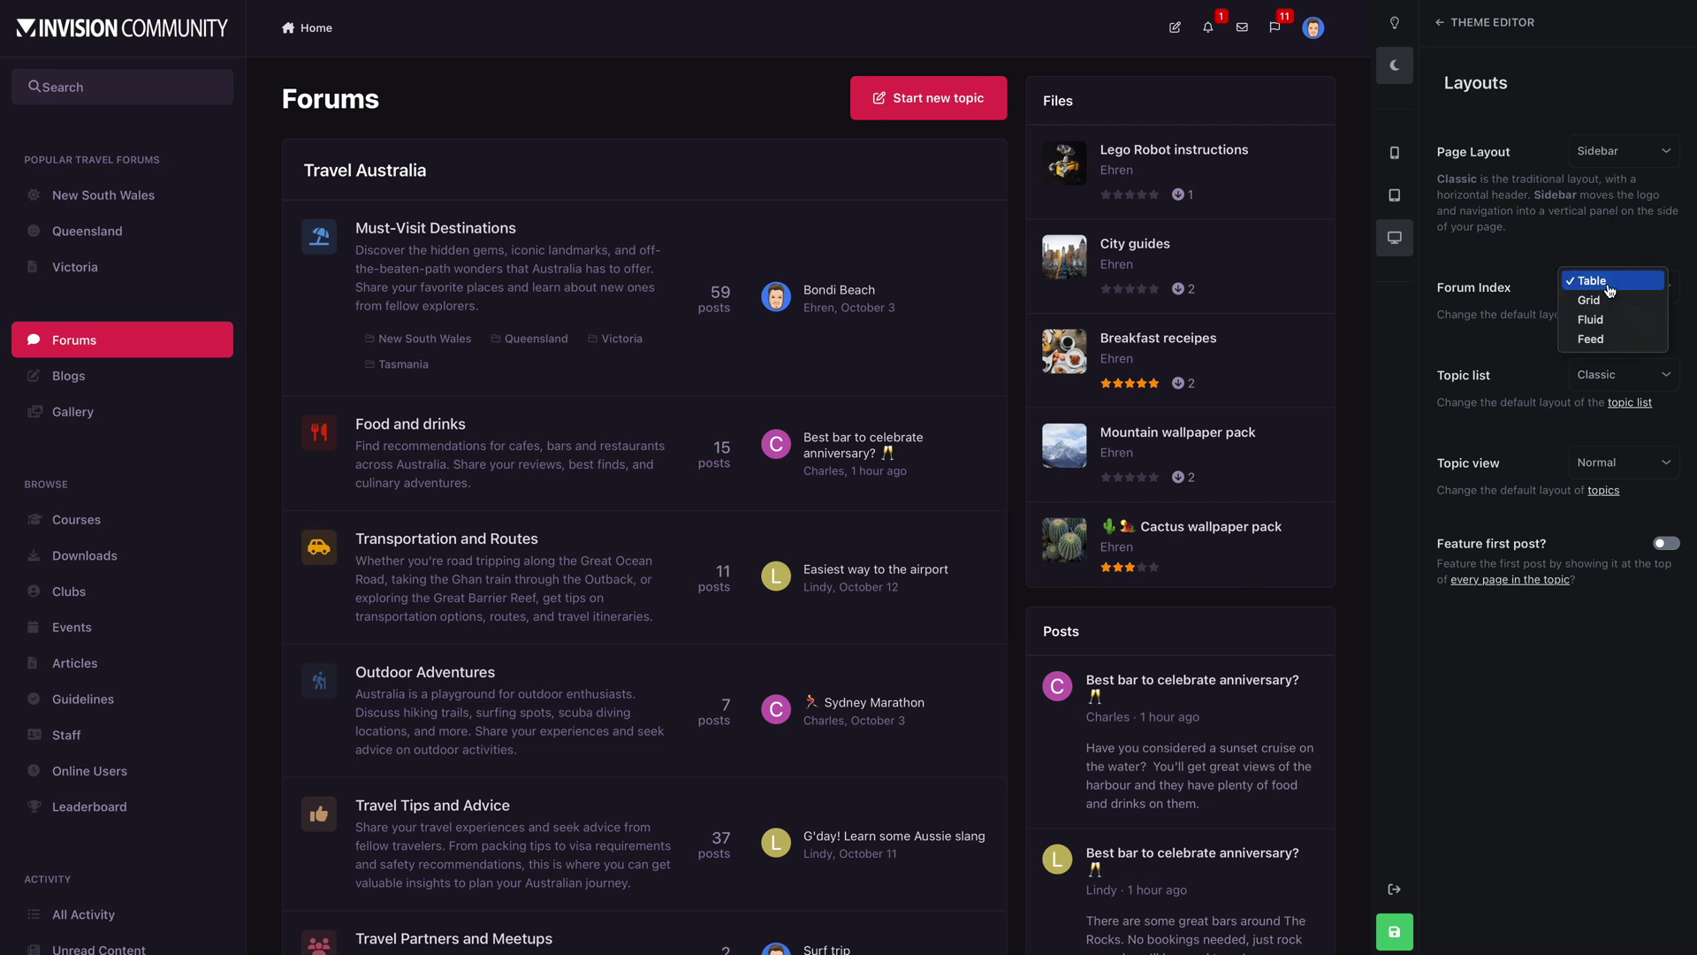
{"action": "left_click", "coordinate": [1592, 339]}
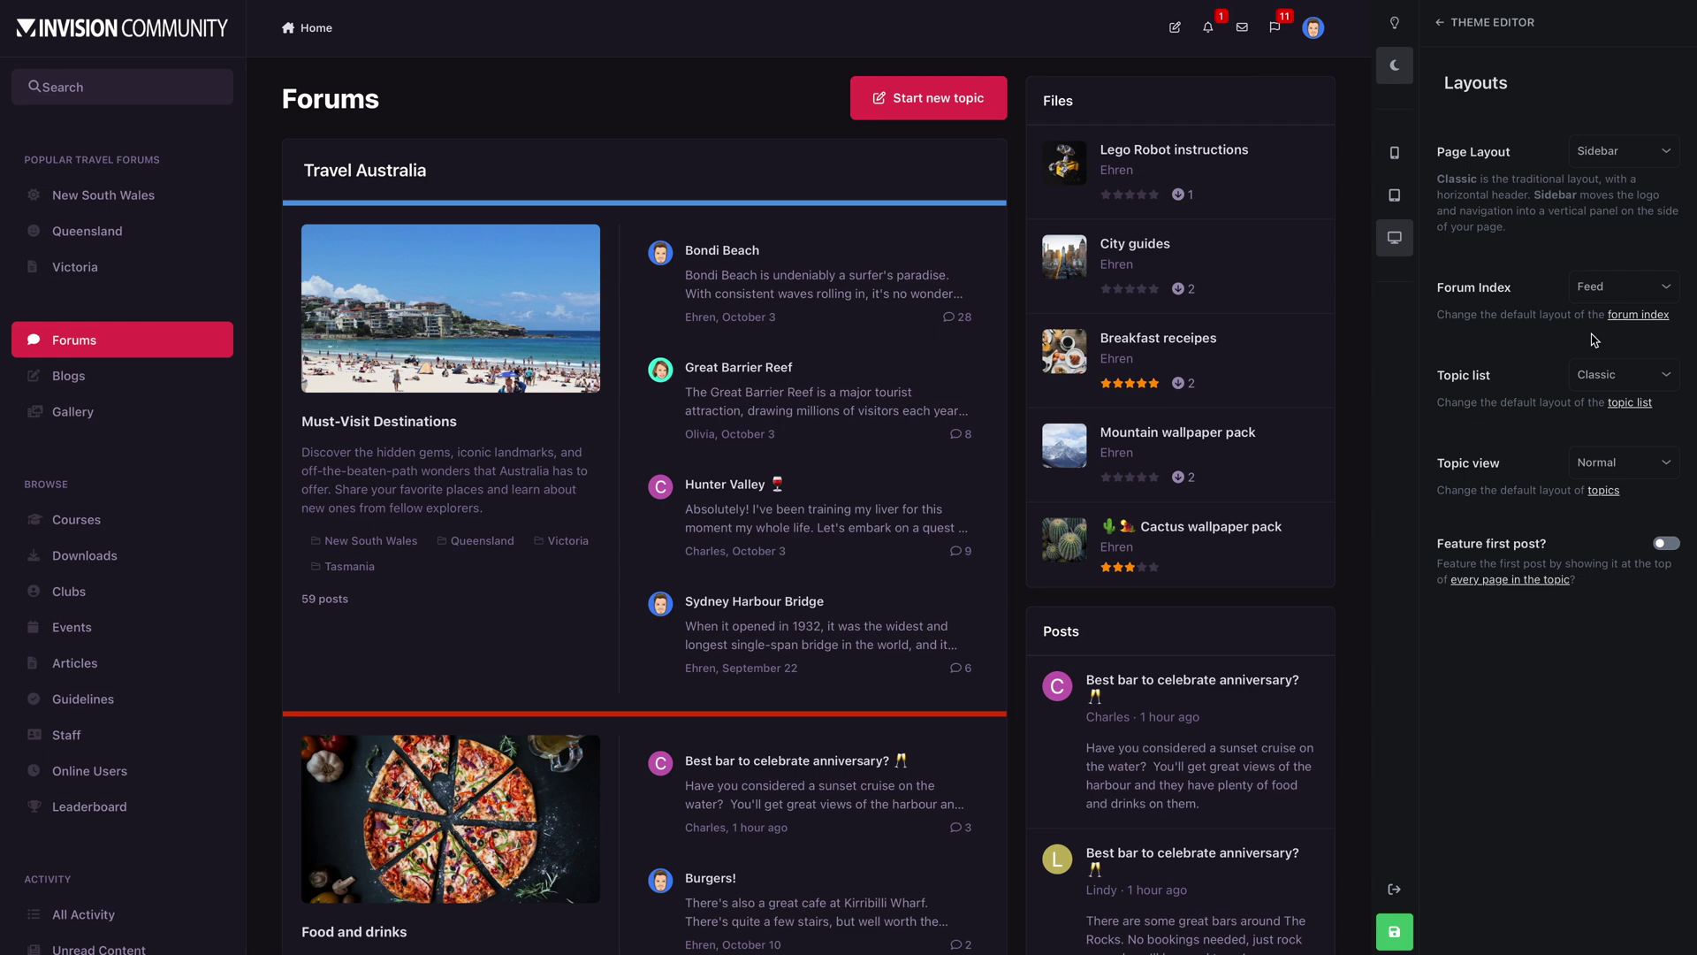
{"action": "scroll", "coordinate": [515, 422], "scroll_direction": "down", "scroll_amount": 5}
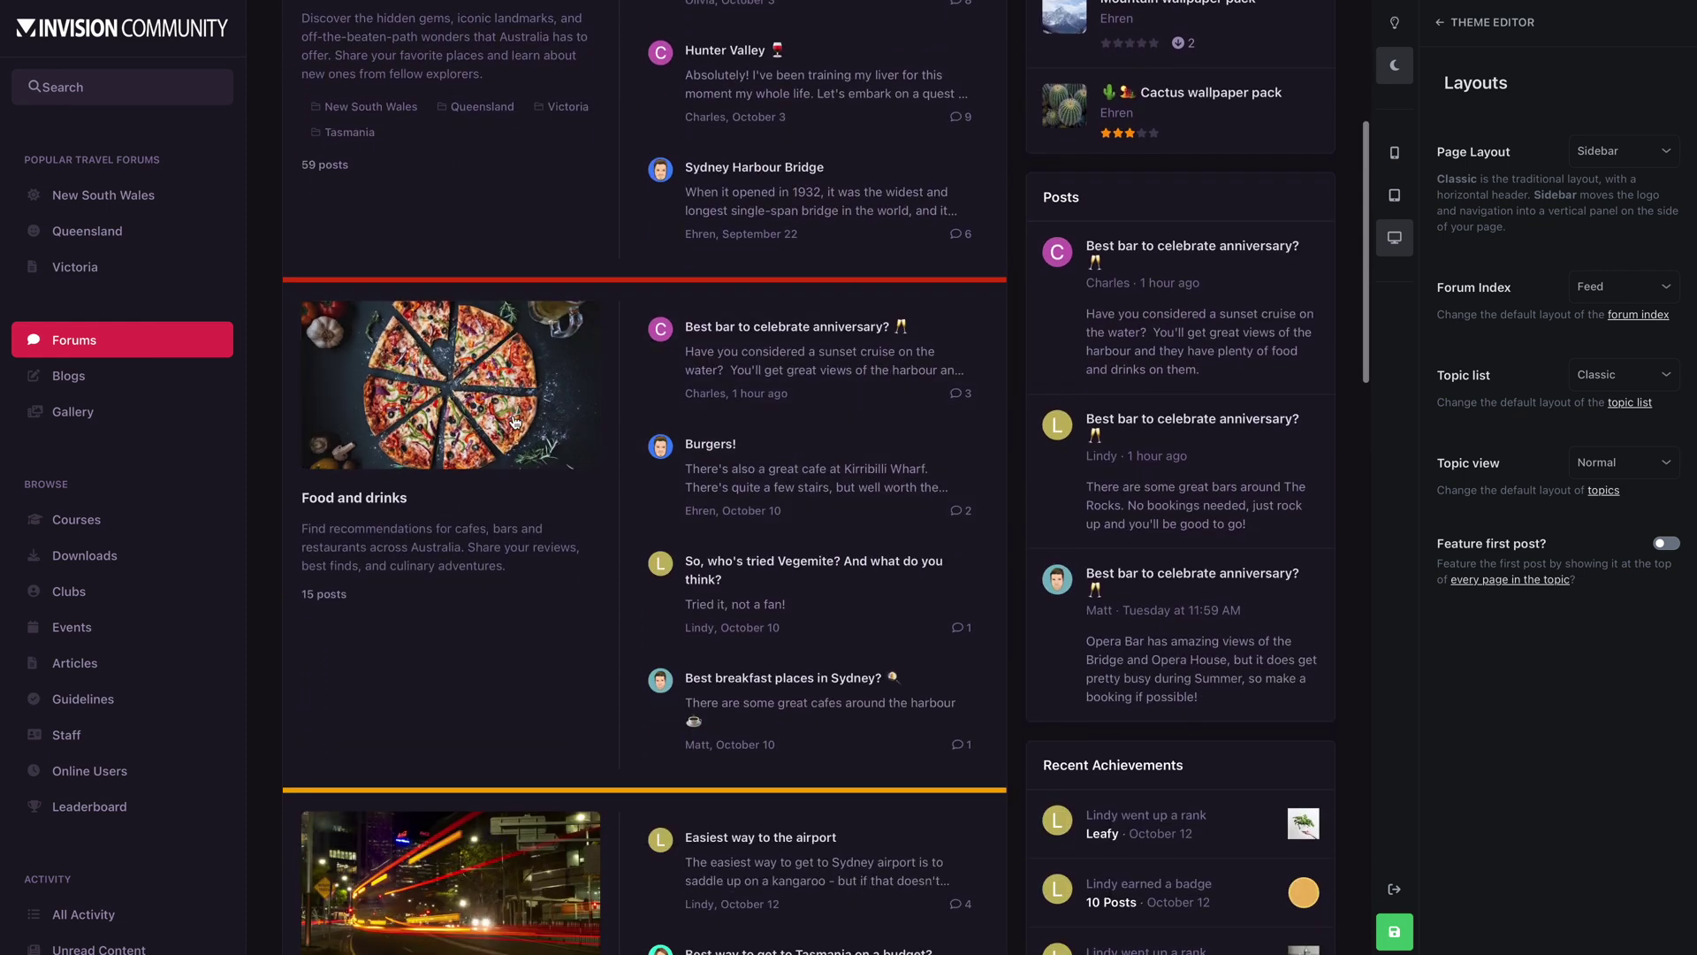
{"action": "left_click", "coordinate": [458, 406]}
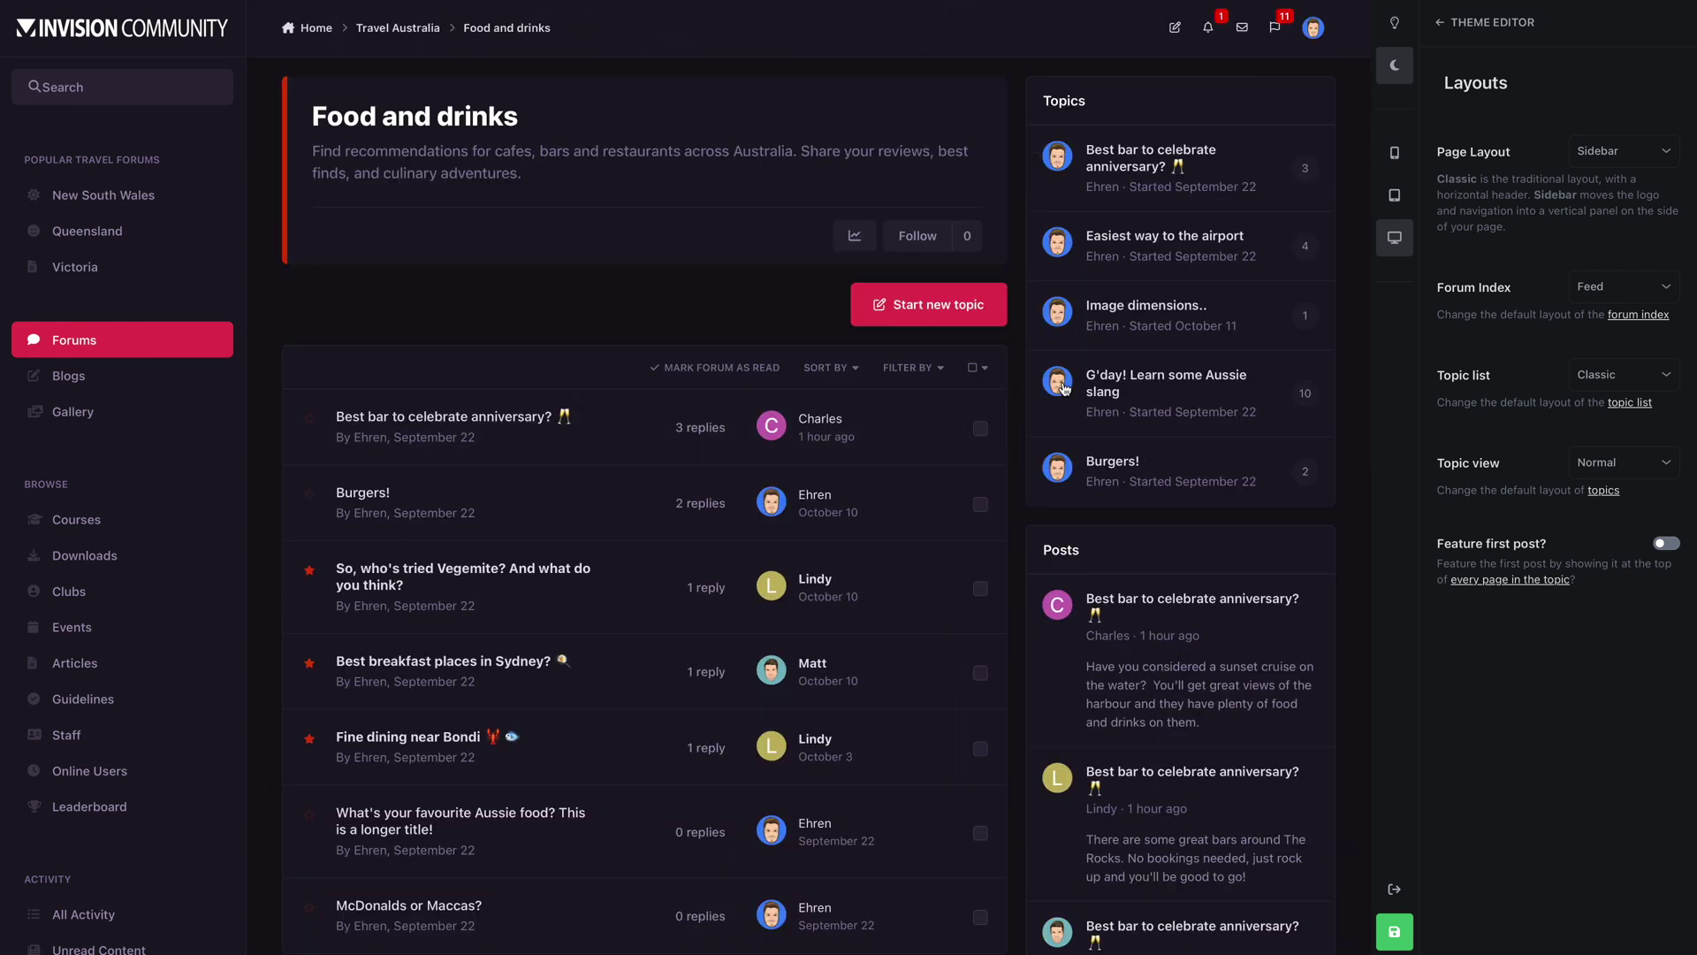
Set topic lists to Snippet and topic view to Compact, checking the anniversary bar topic
{"action": "left_click", "coordinate": [1589, 386]}
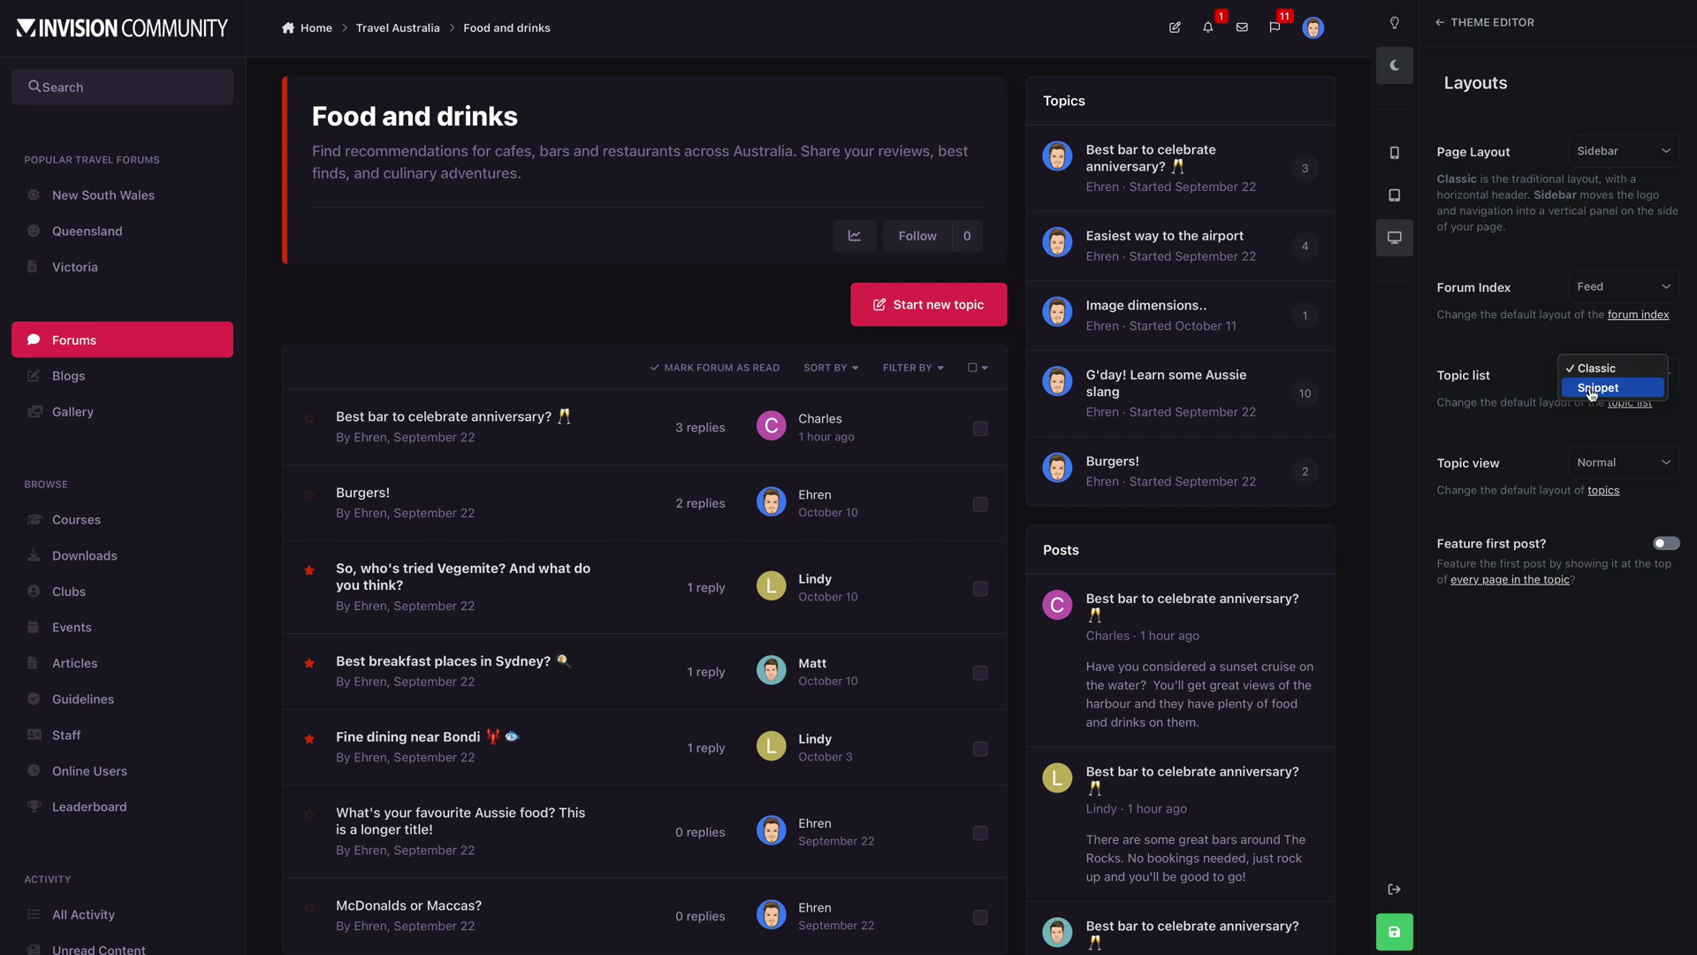
{"action": "left_click", "coordinate": [1591, 389]}
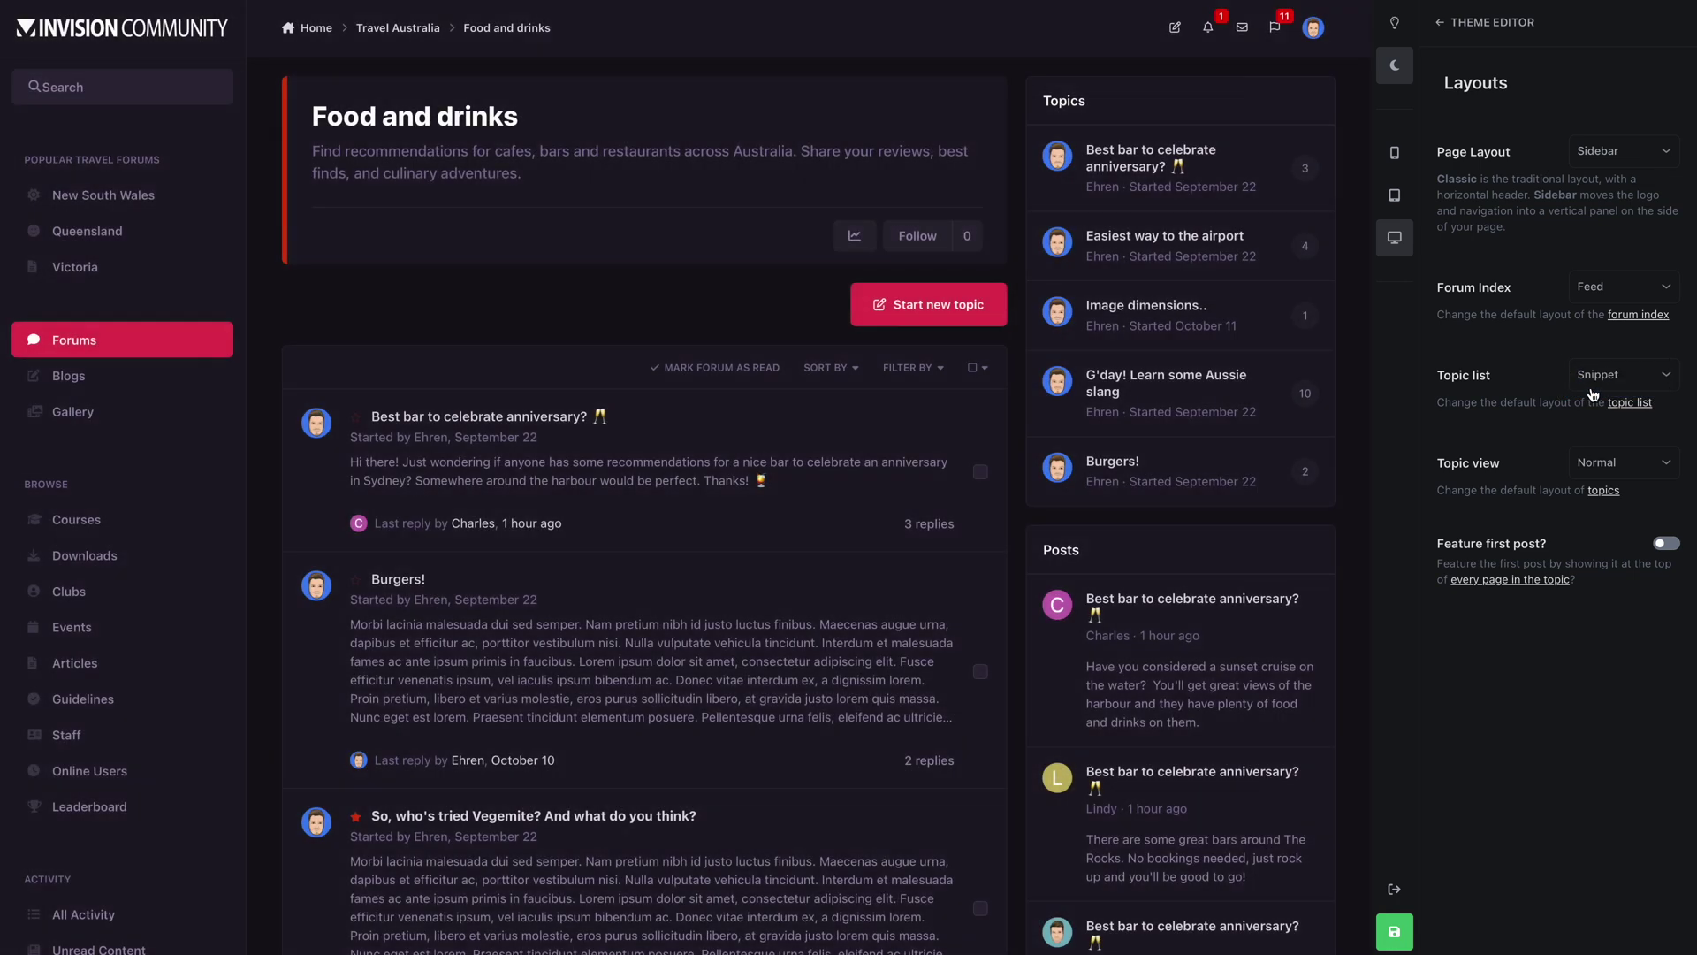
{"action": "scroll", "coordinate": [813, 420], "scroll_direction": "down", "scroll_amount": 3}
{"action": "scroll", "coordinate": [809, 423], "scroll_direction": "up", "scroll_amount": 3}
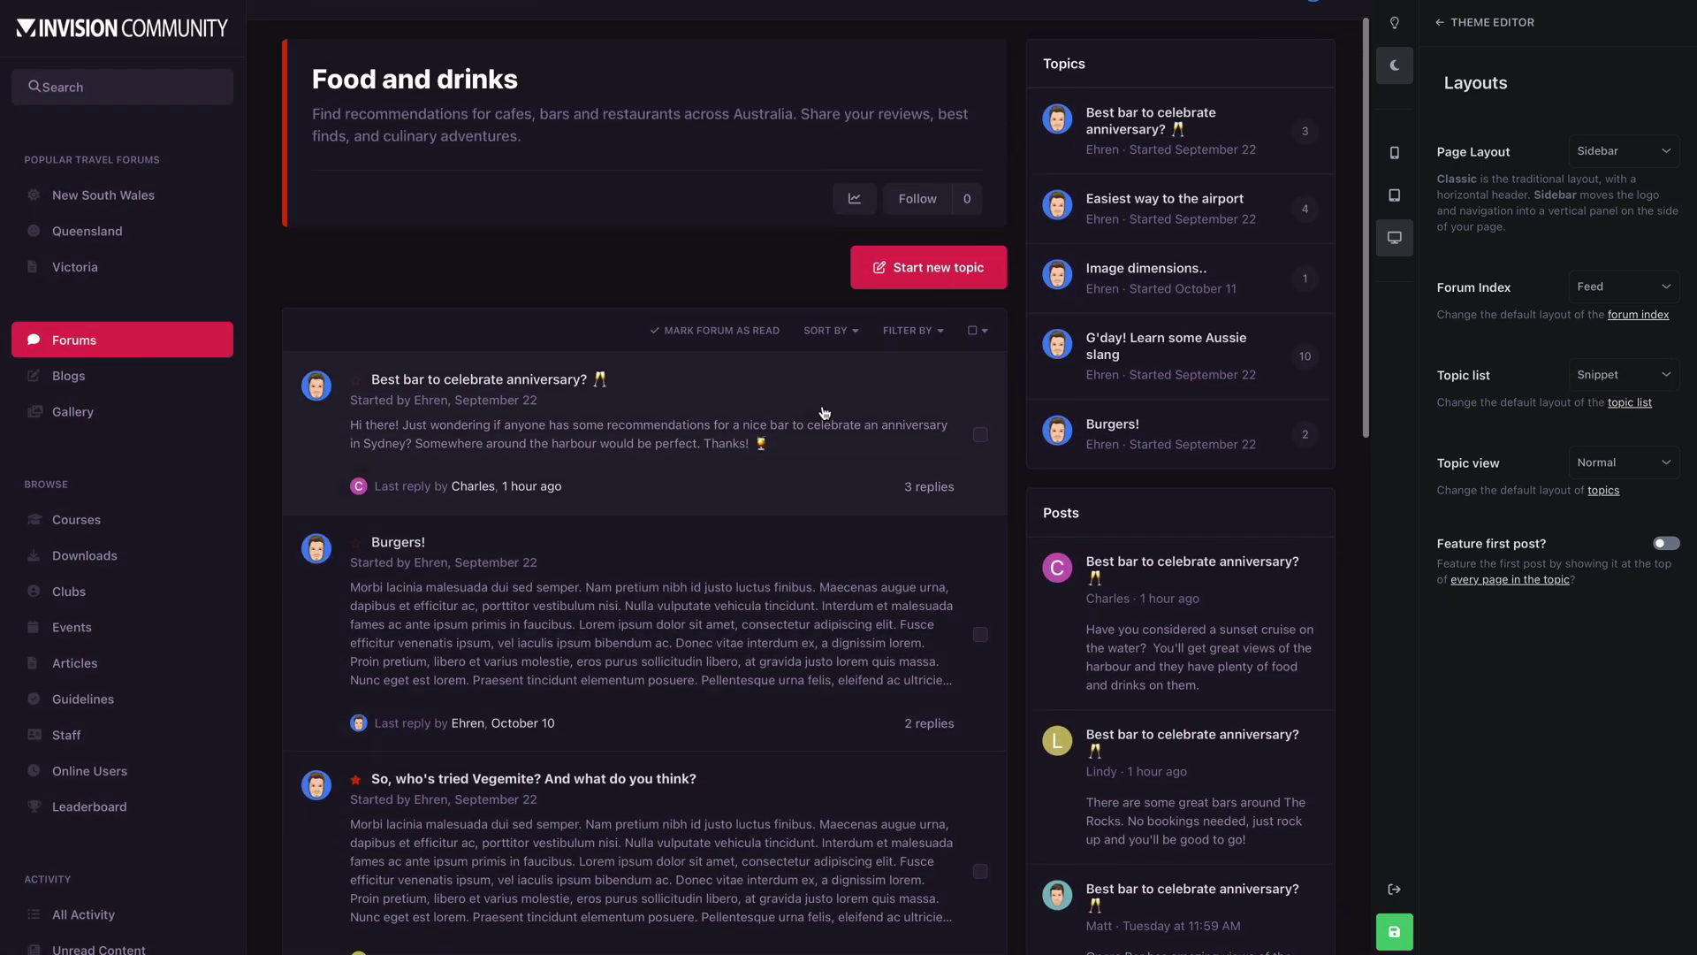
{"action": "left_click", "coordinate": [813, 416]}
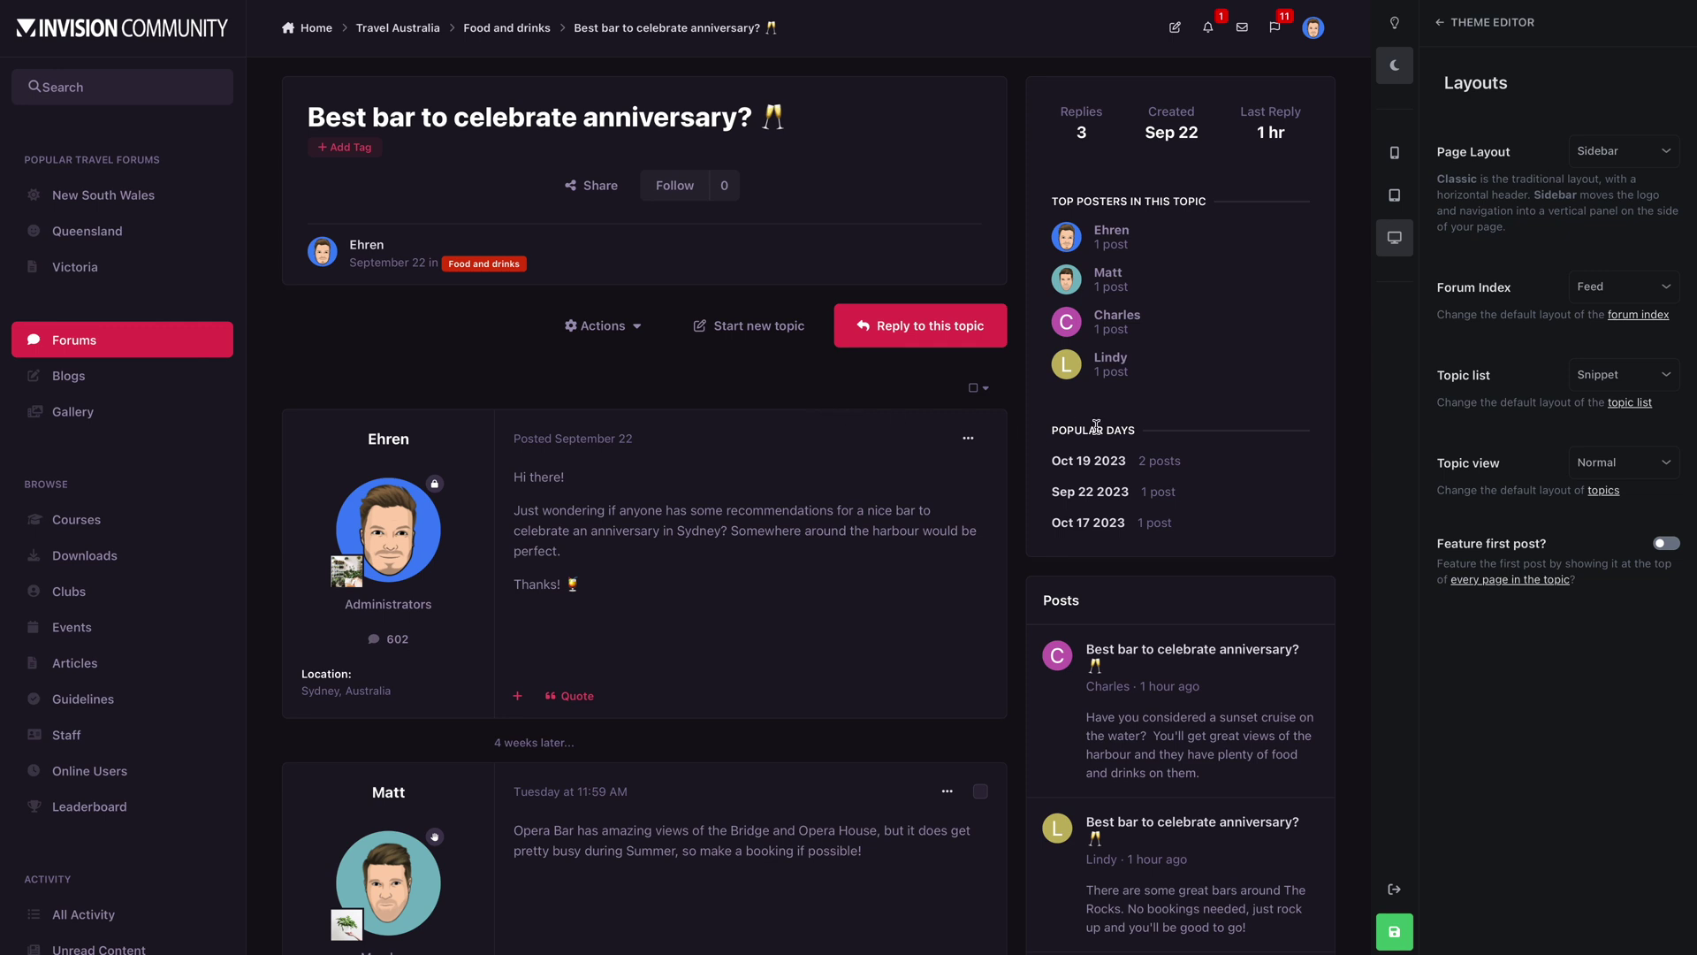
{"action": "left_click", "coordinate": [1649, 463]}
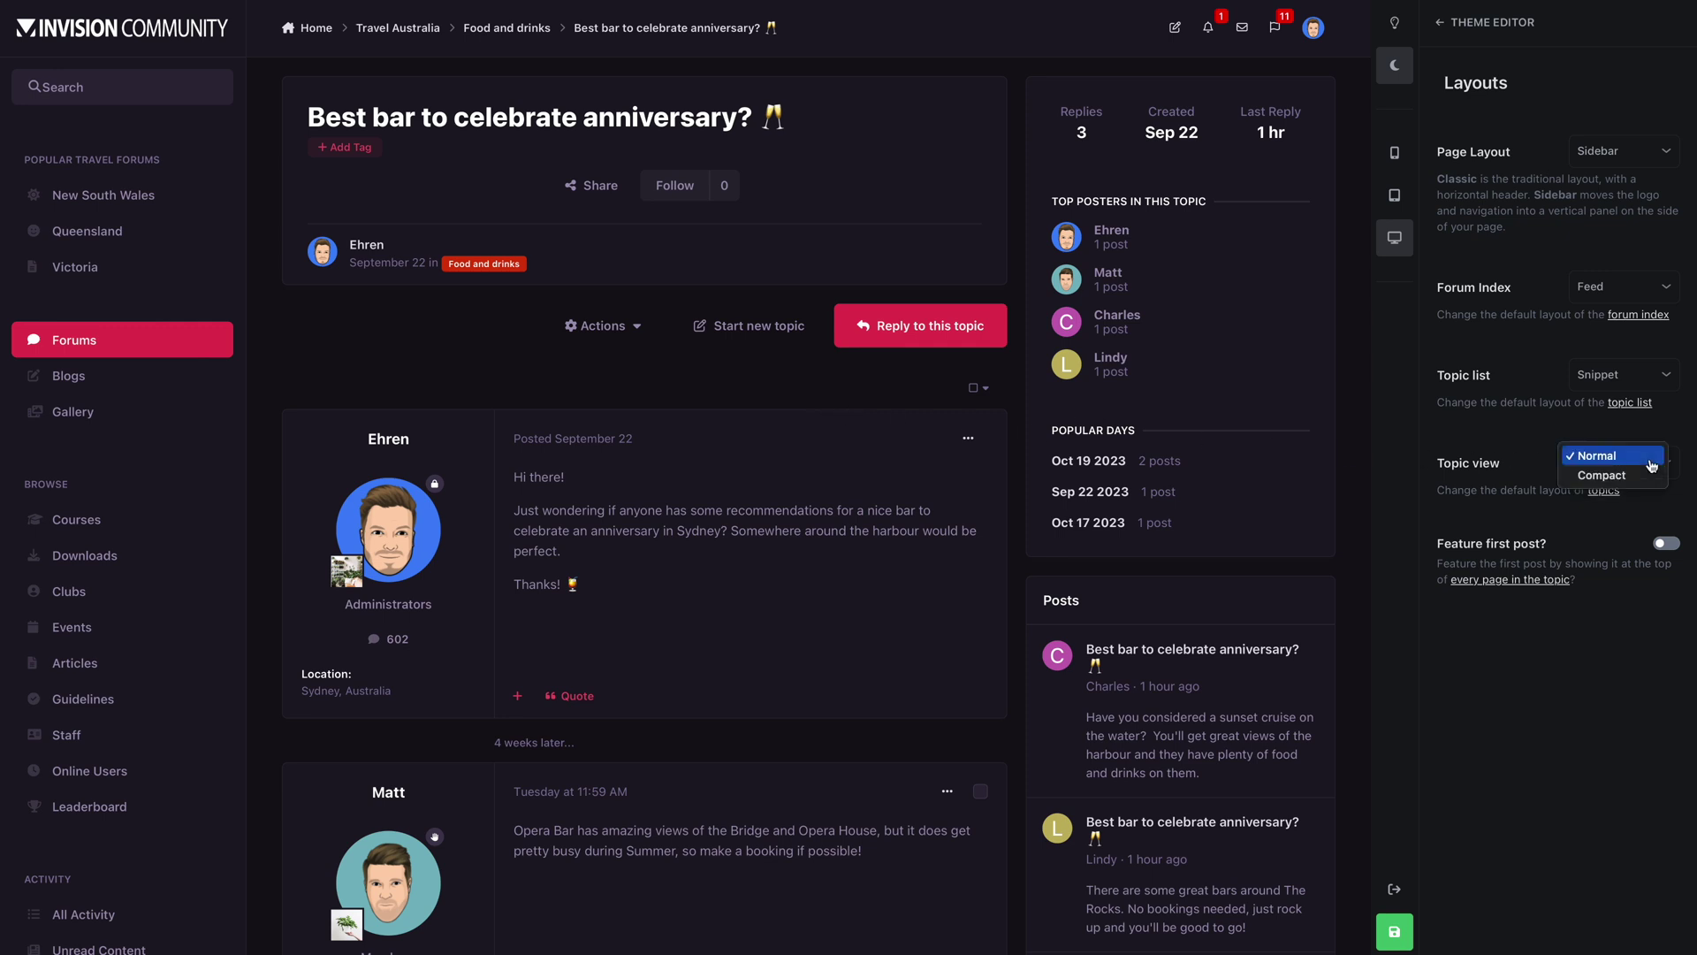
{"action": "left_click", "coordinate": [1650, 475]}
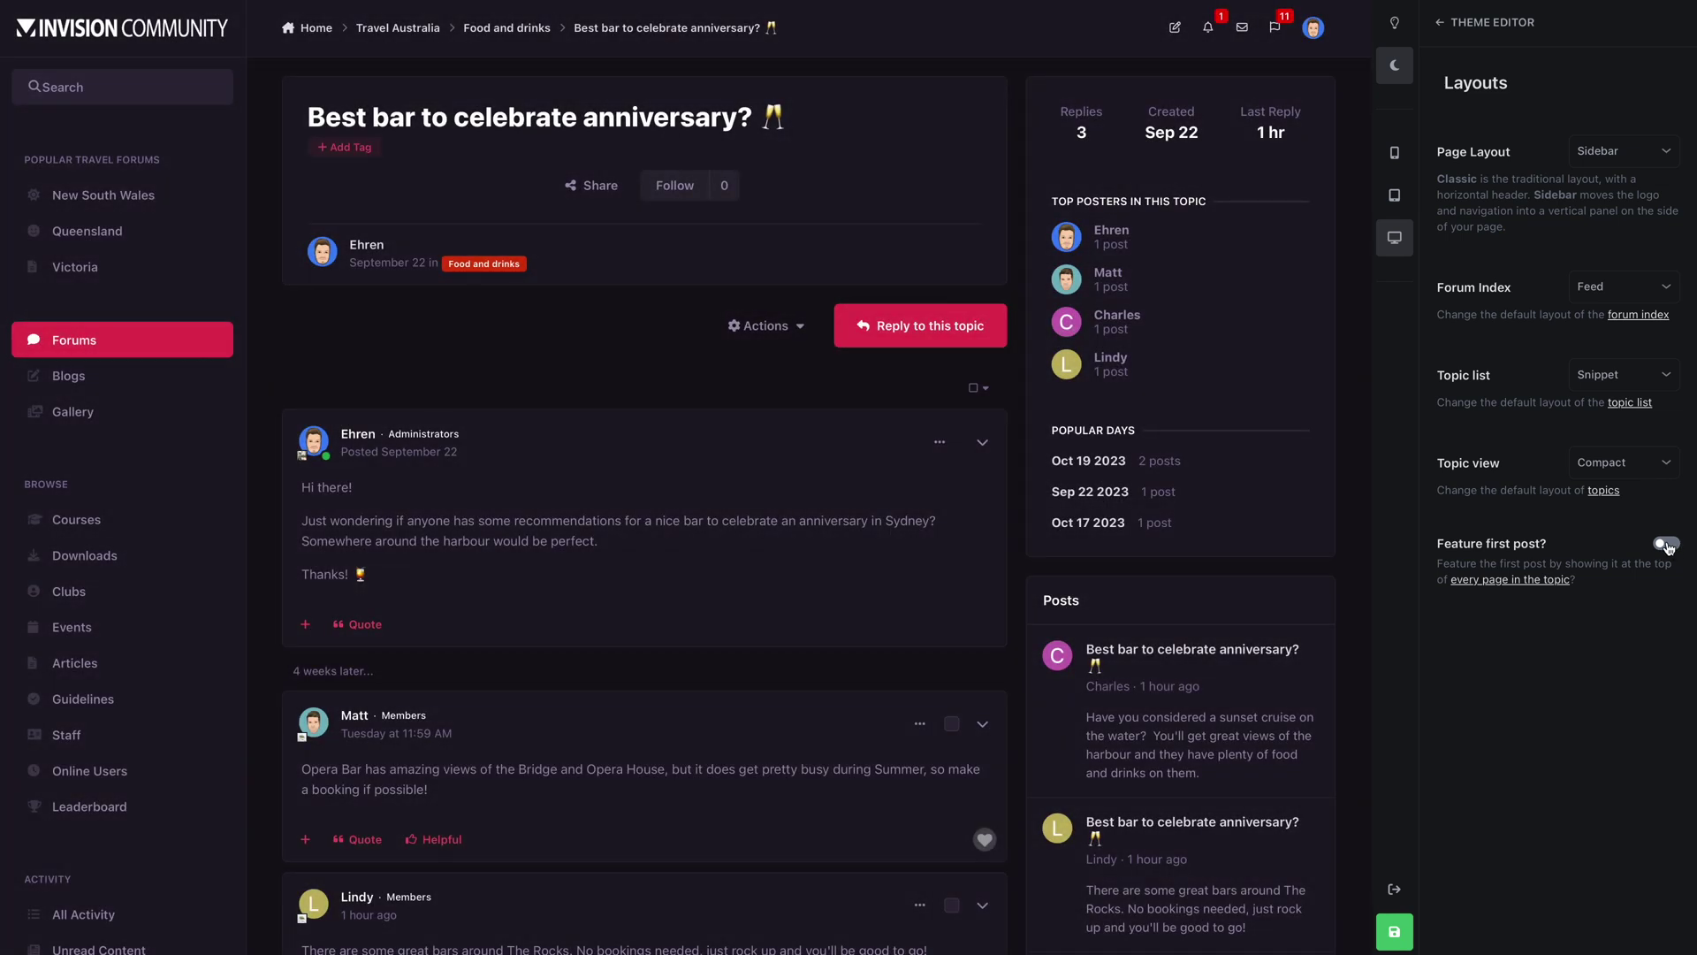
Restore the Classic page layout and switch the preview back to light colours
{"action": "left_click", "coordinate": [316, 28]}
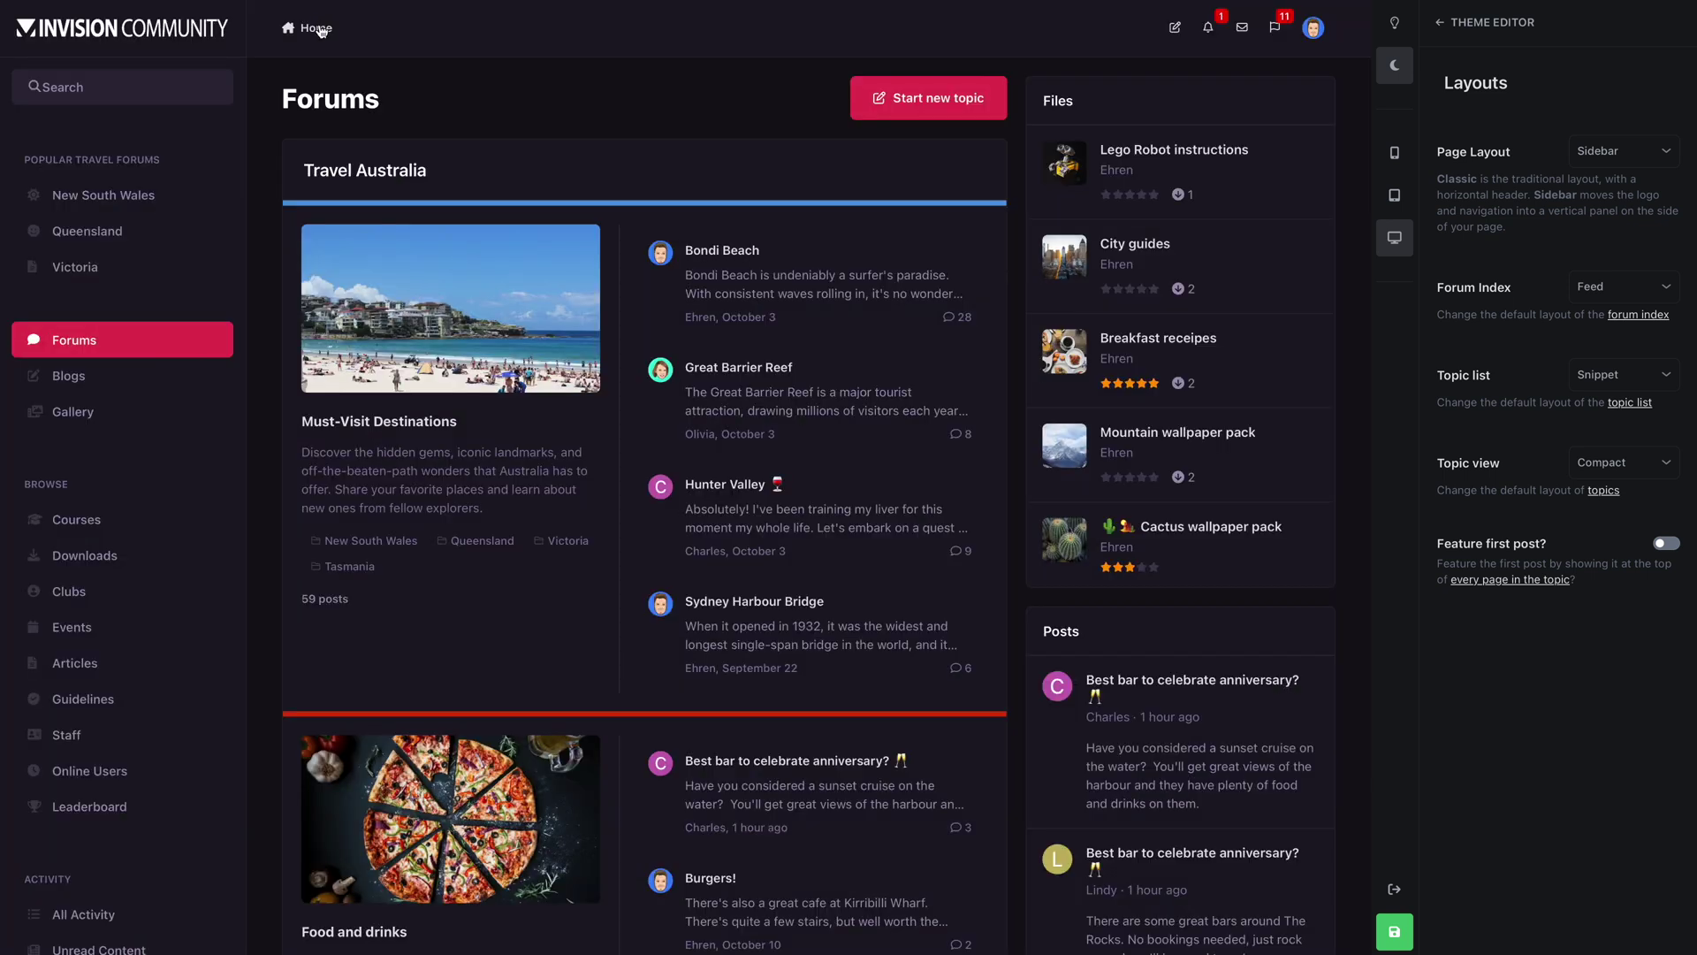
{"action": "left_click", "coordinate": [1602, 151]}
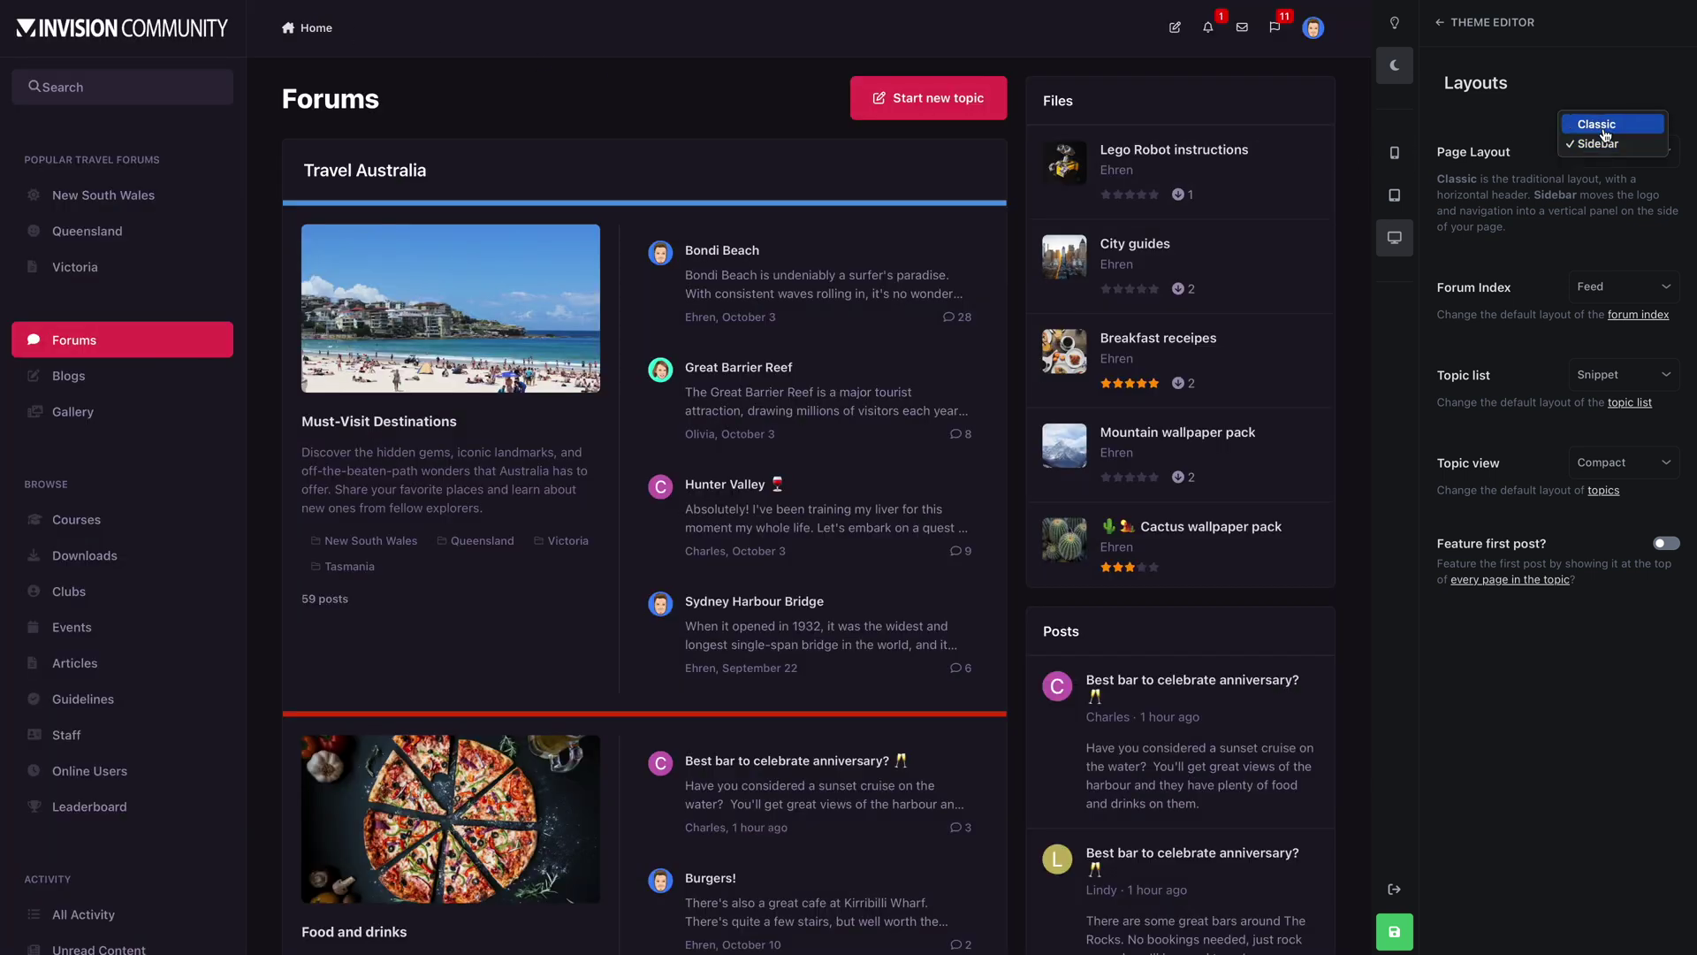
{"action": "left_click", "coordinate": [1606, 128]}
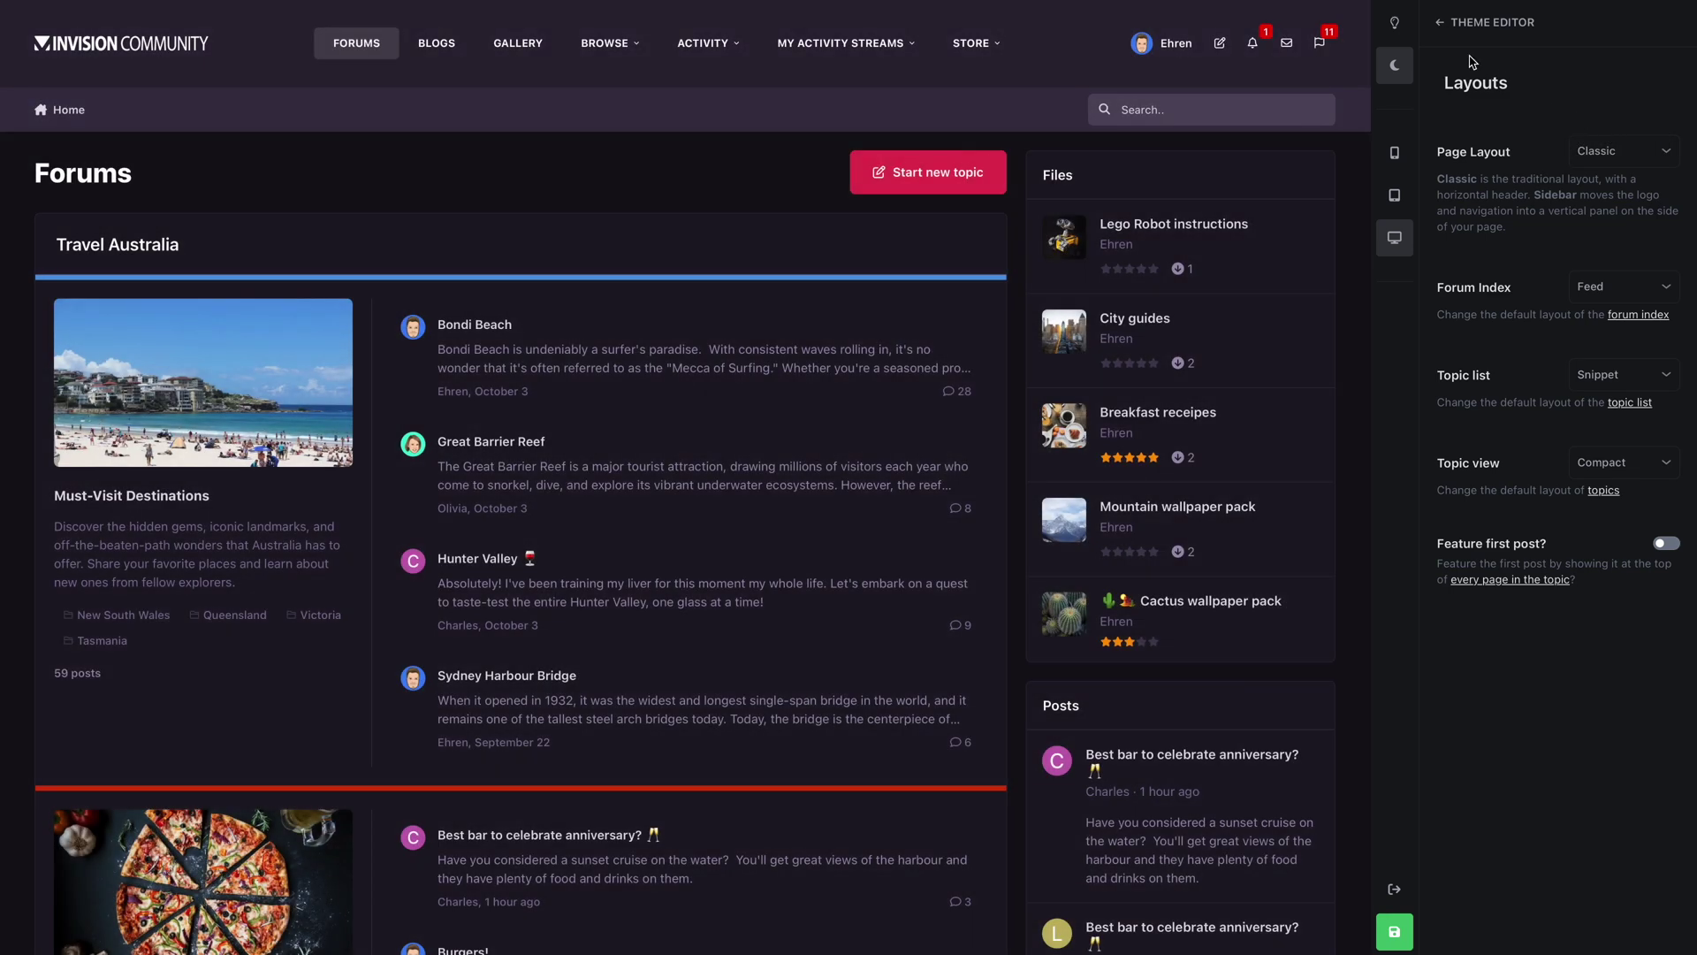
{"action": "left_click", "coordinate": [1394, 24]}
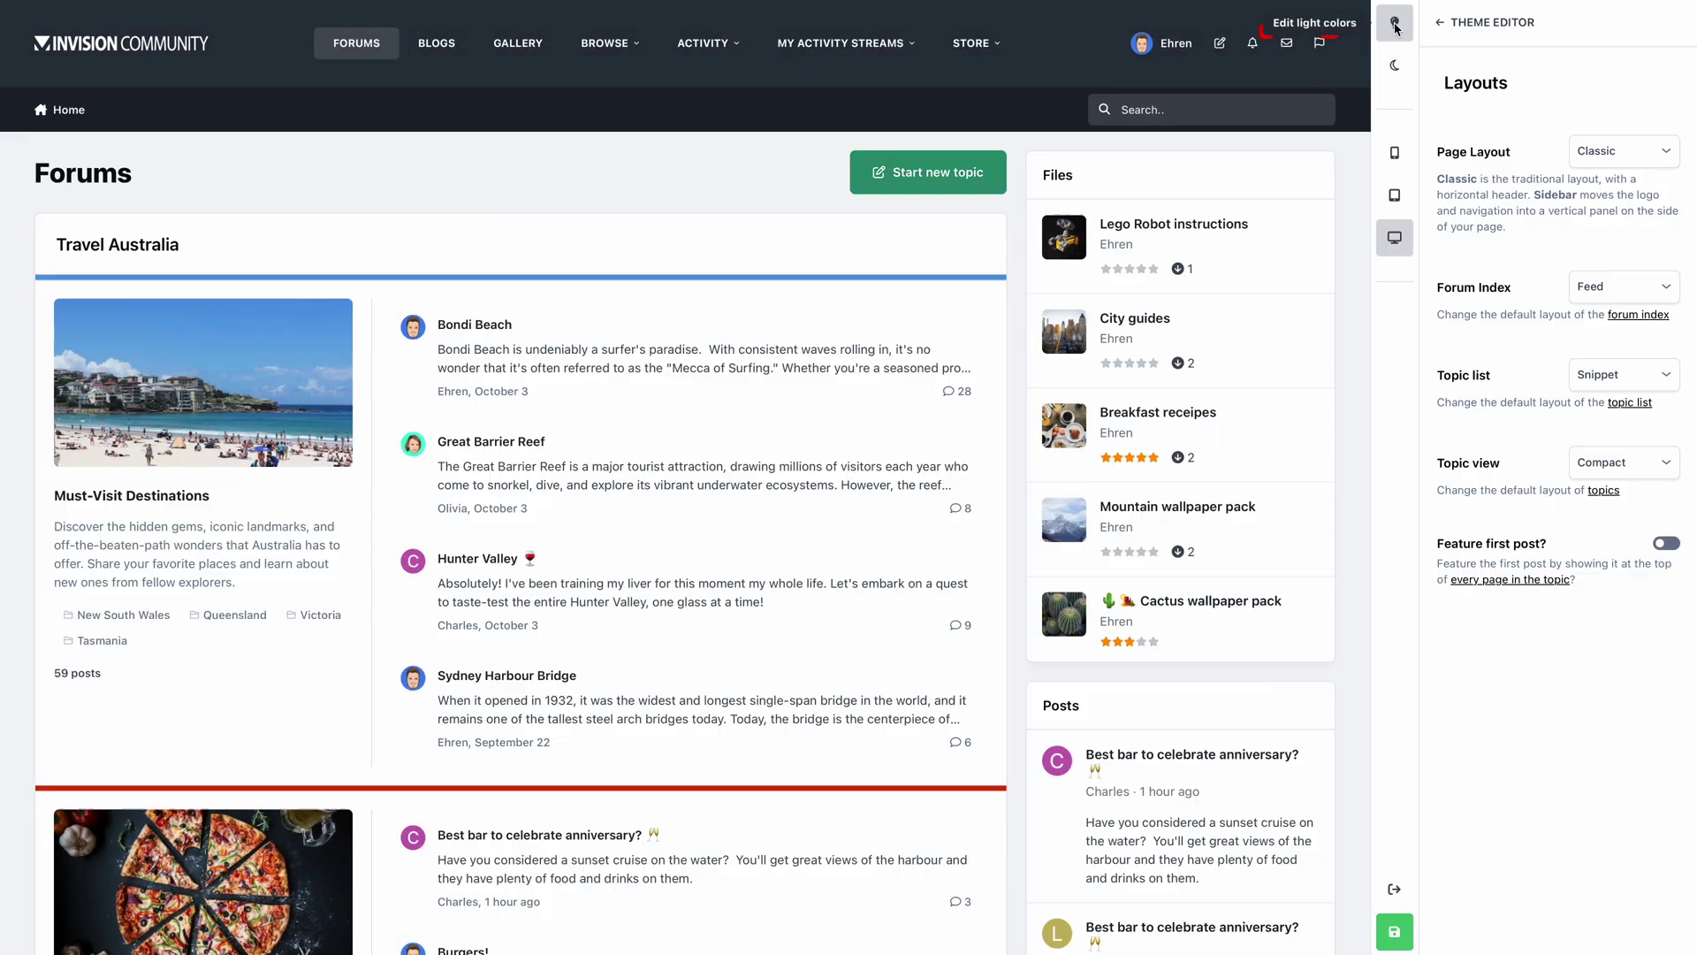
{"action": "left_click", "coordinate": [1605, 32]}
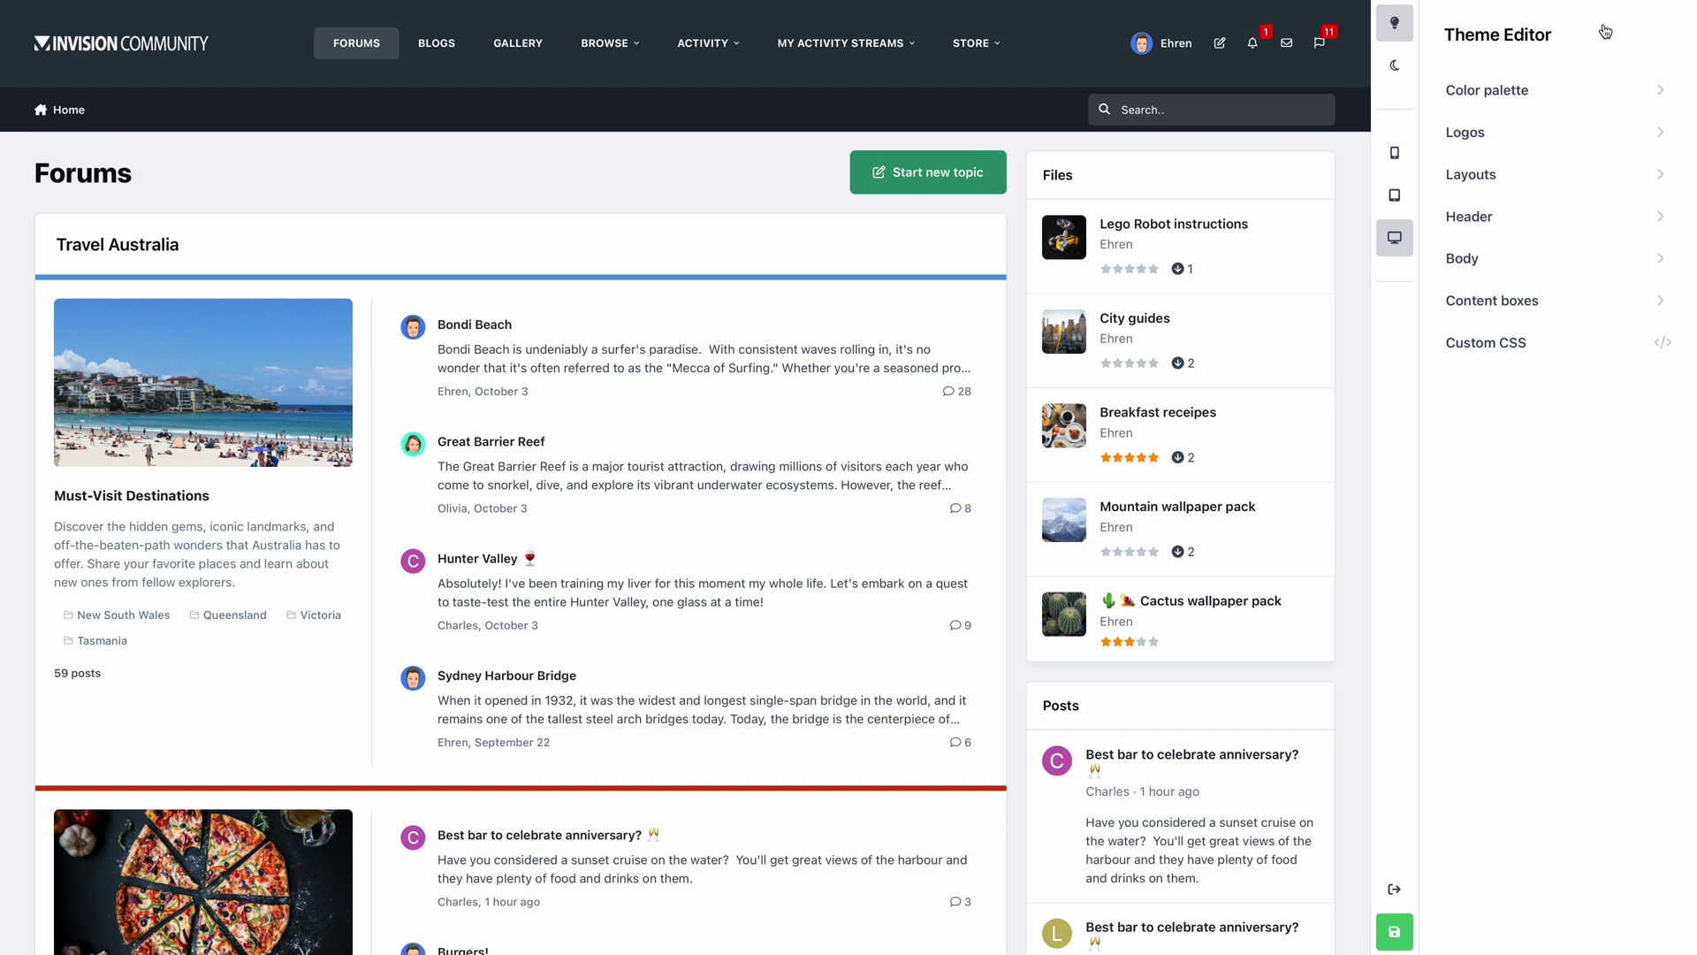
{"action": "left_click", "coordinate": [1582, 216]}
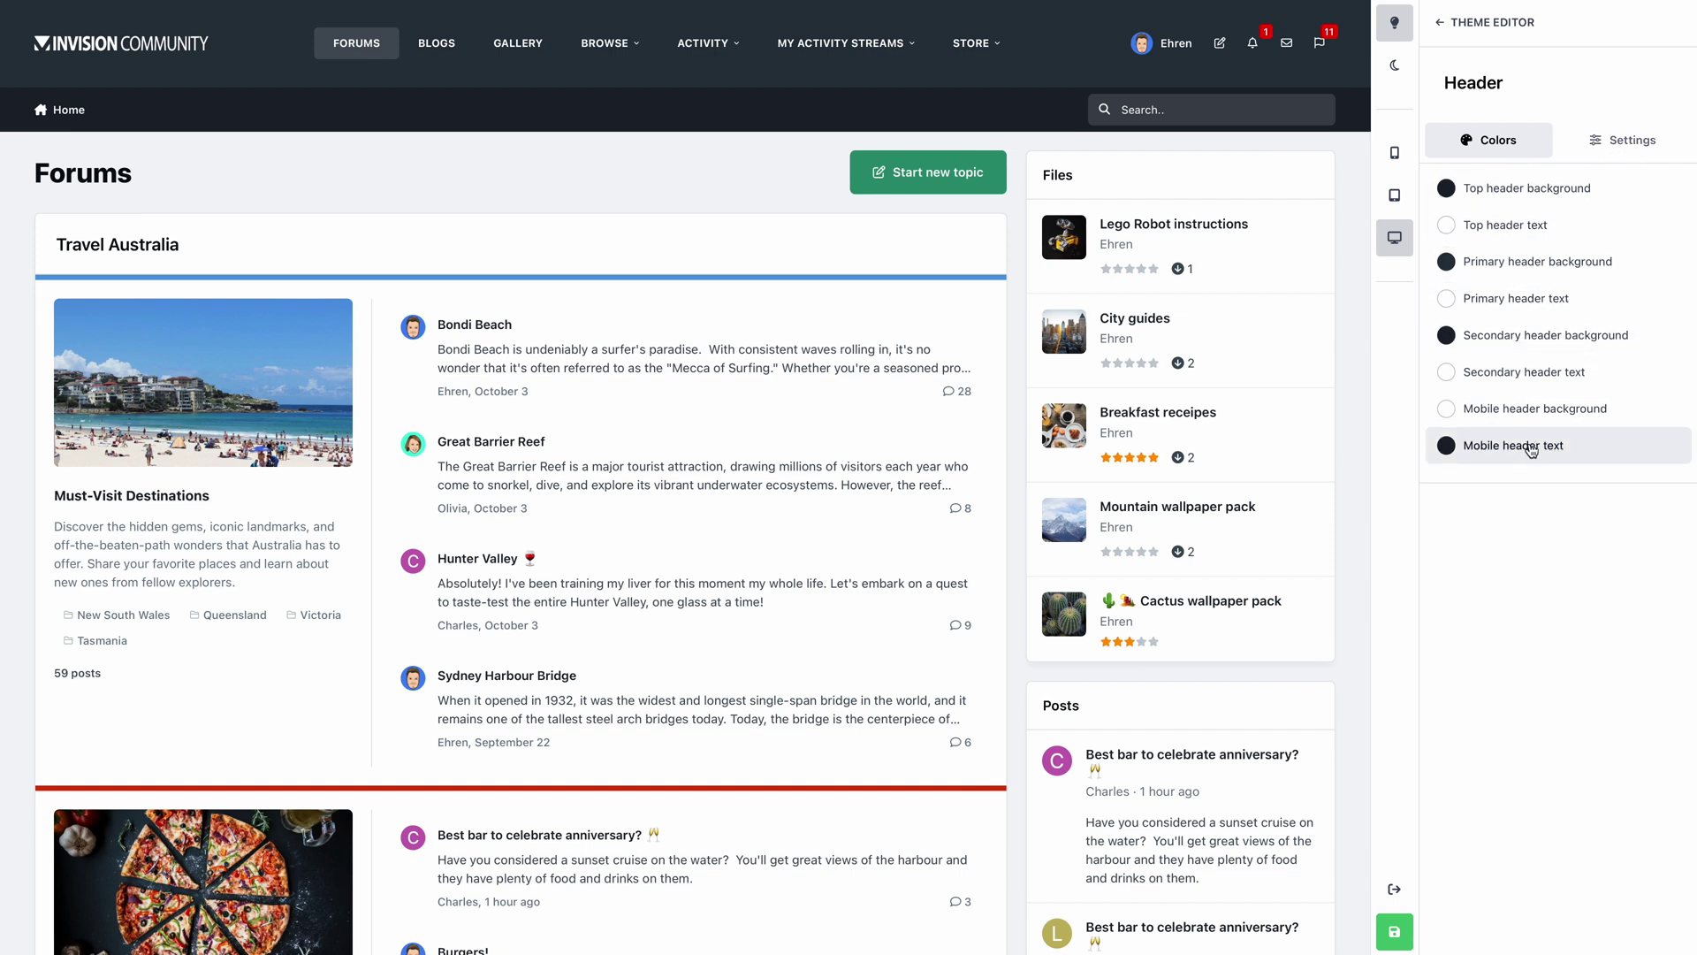
{"action": "left_click", "coordinate": [1561, 263]}
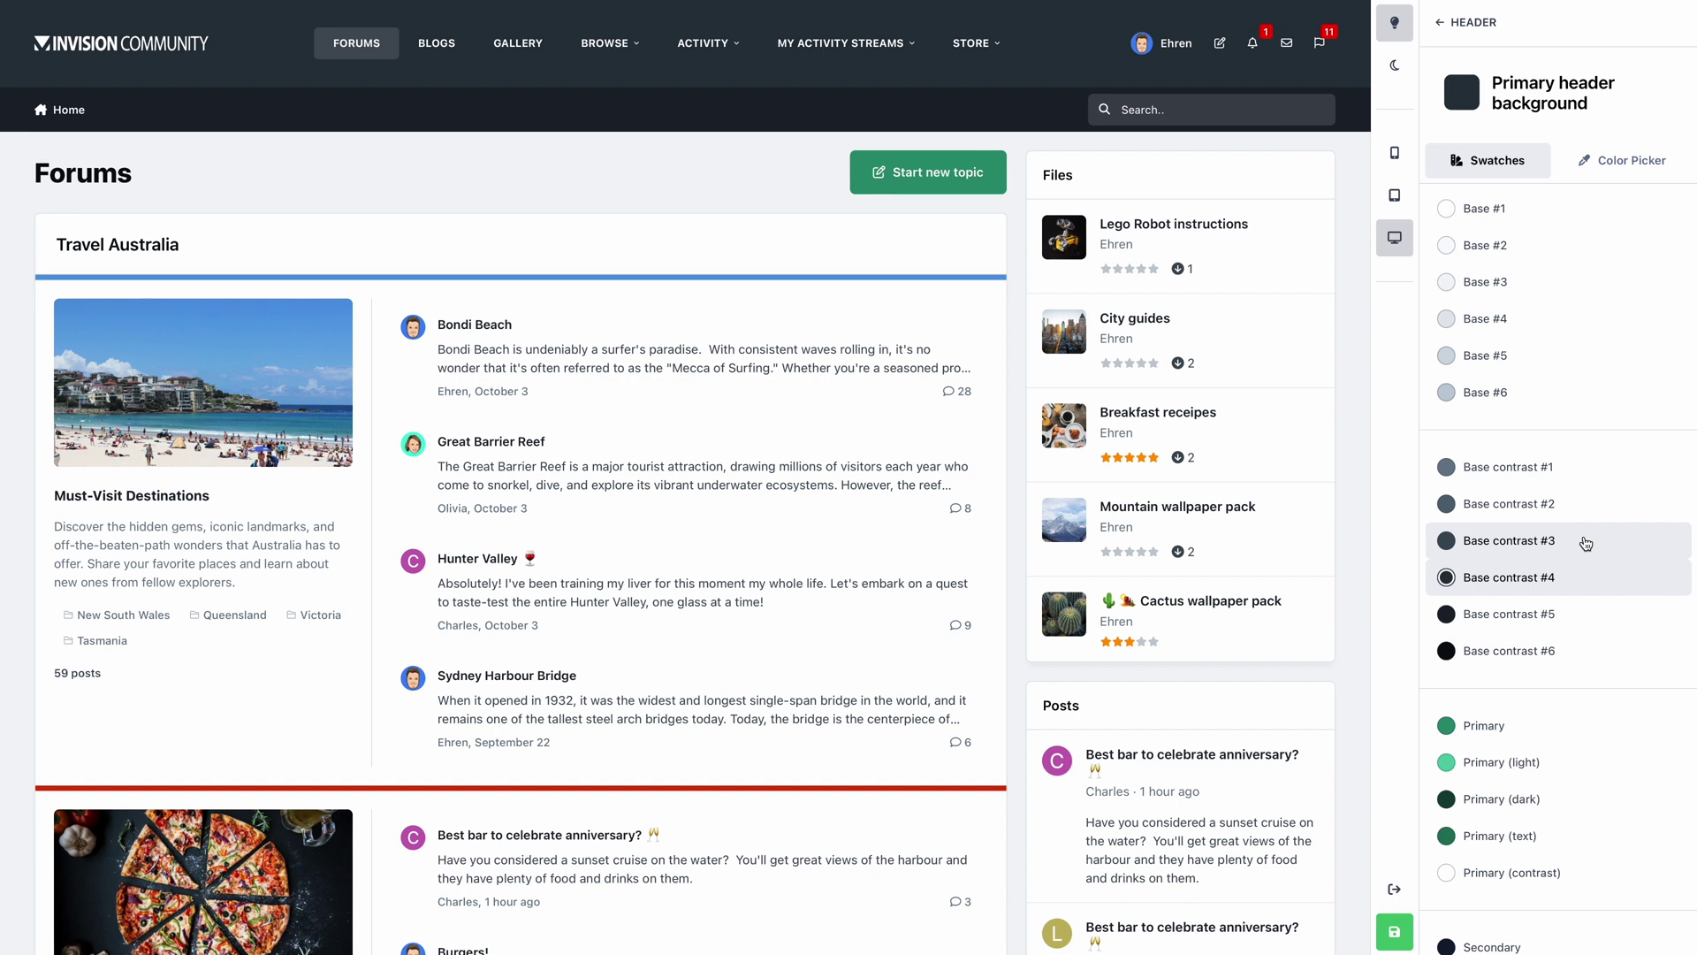
{"action": "scroll", "coordinate": [1588, 756], "scroll_direction": "down", "scroll_amount": 2}
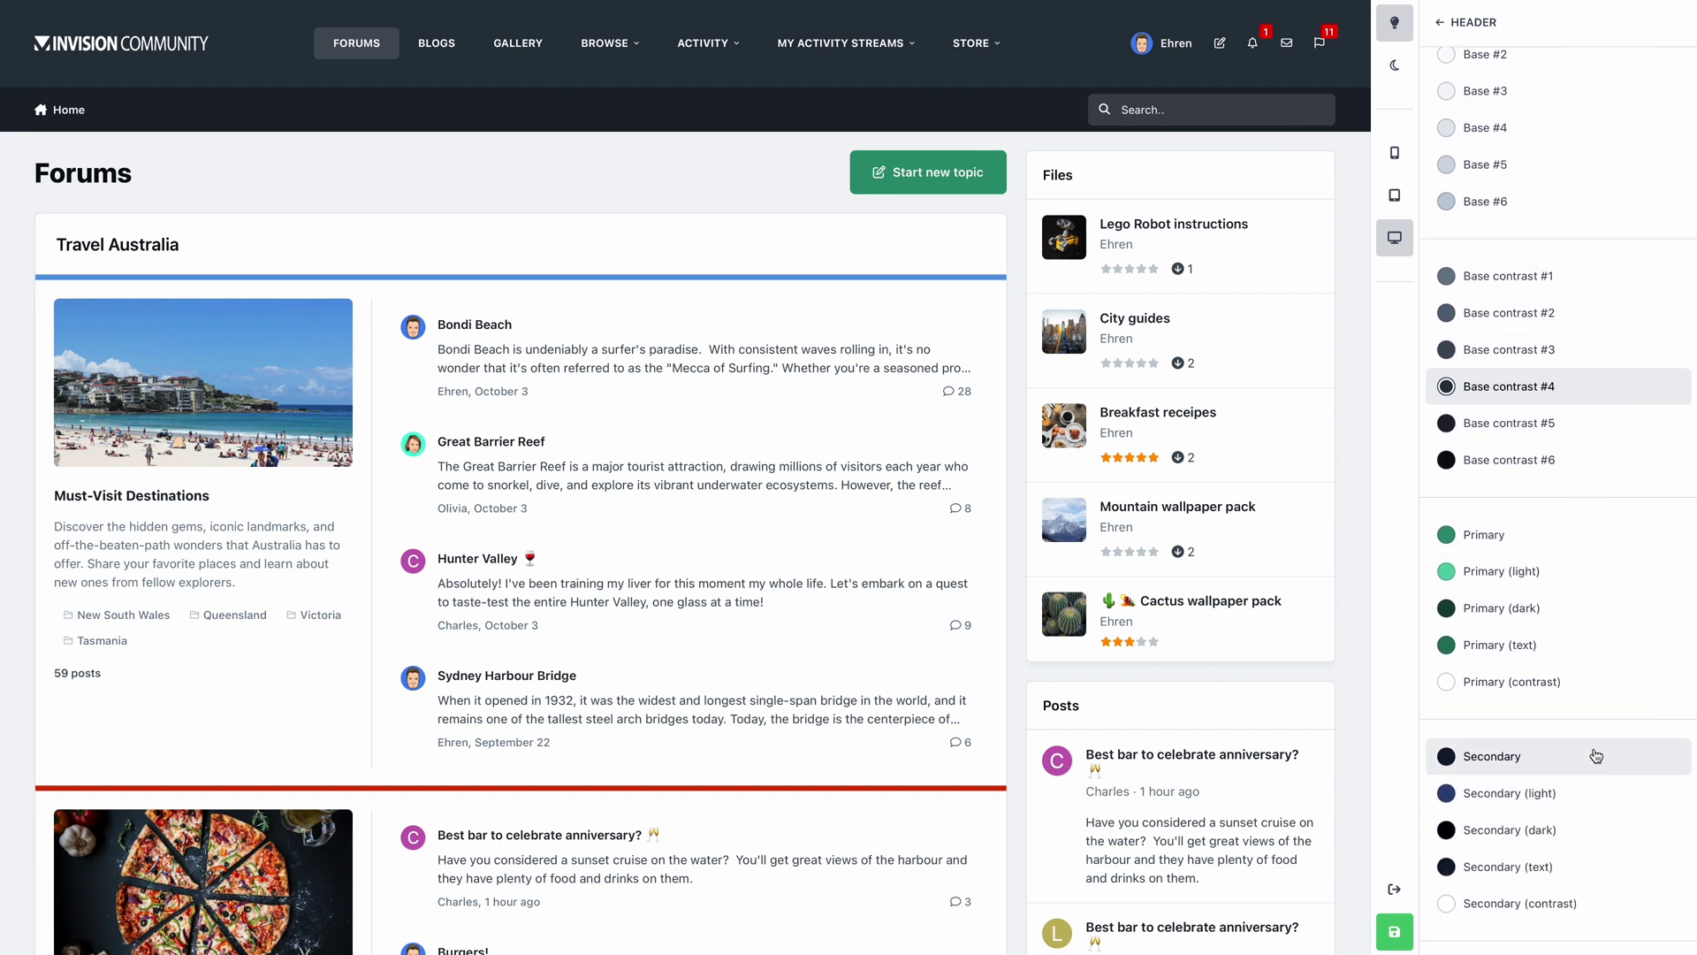
{"action": "scroll", "coordinate": [1586, 787], "scroll_direction": "up", "scroll_amount": 2}
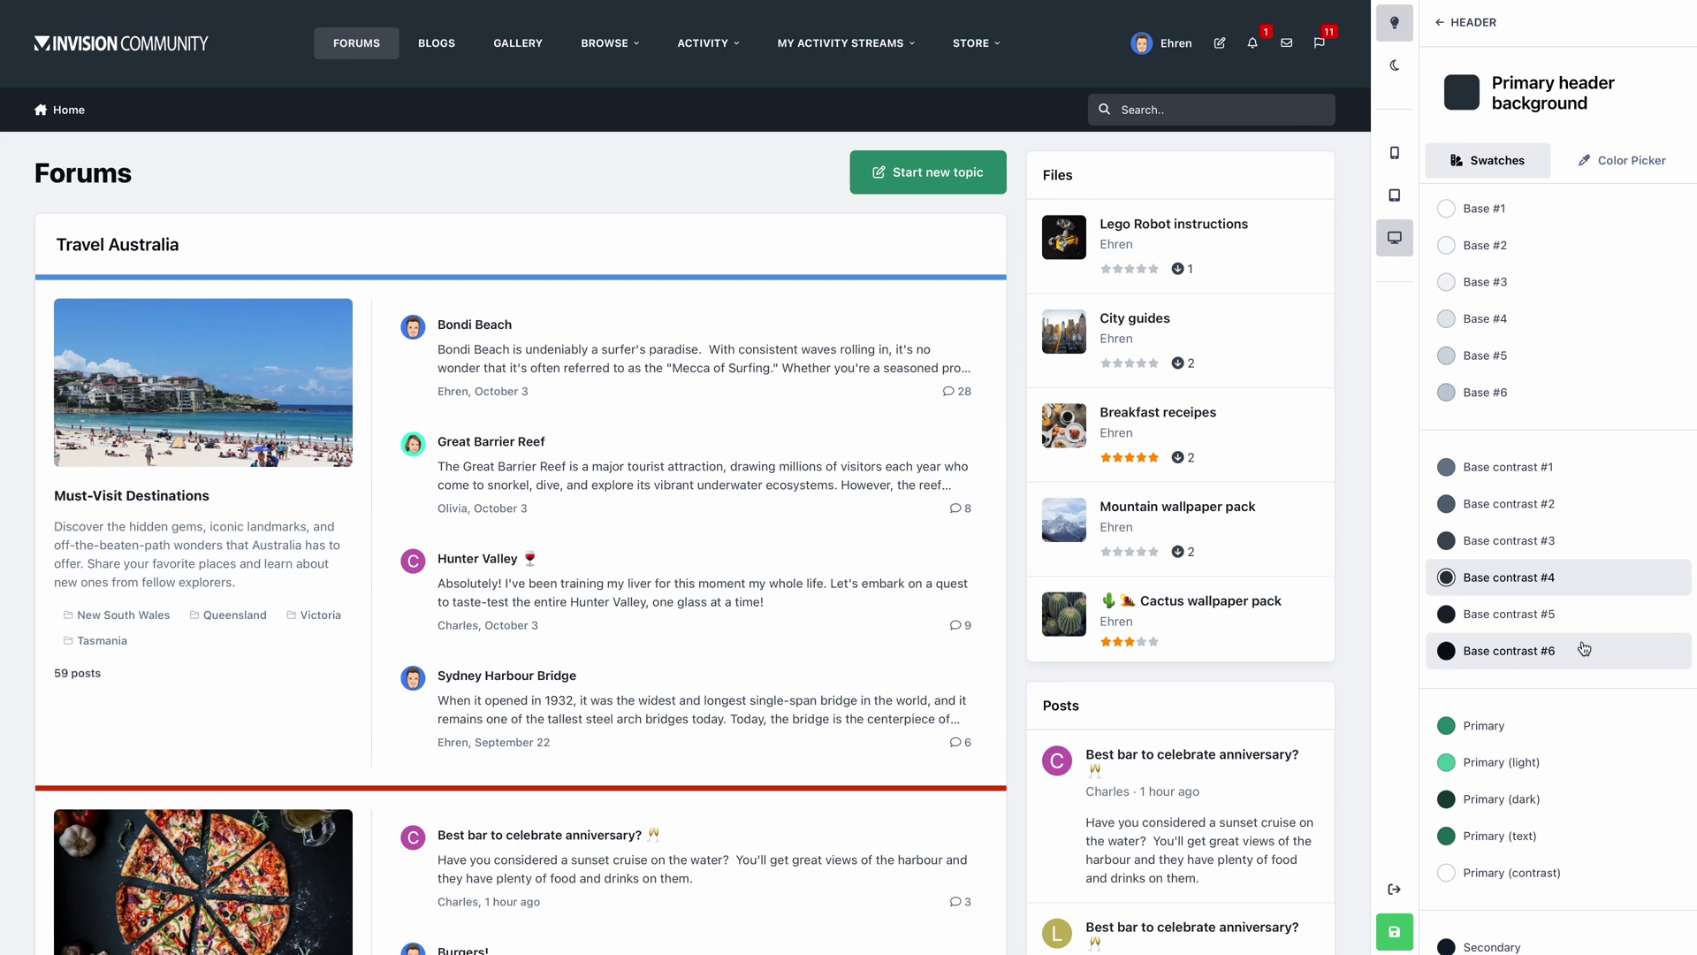
{"action": "scroll", "coordinate": [1583, 649], "scroll_direction": "down", "scroll_amount": 2}
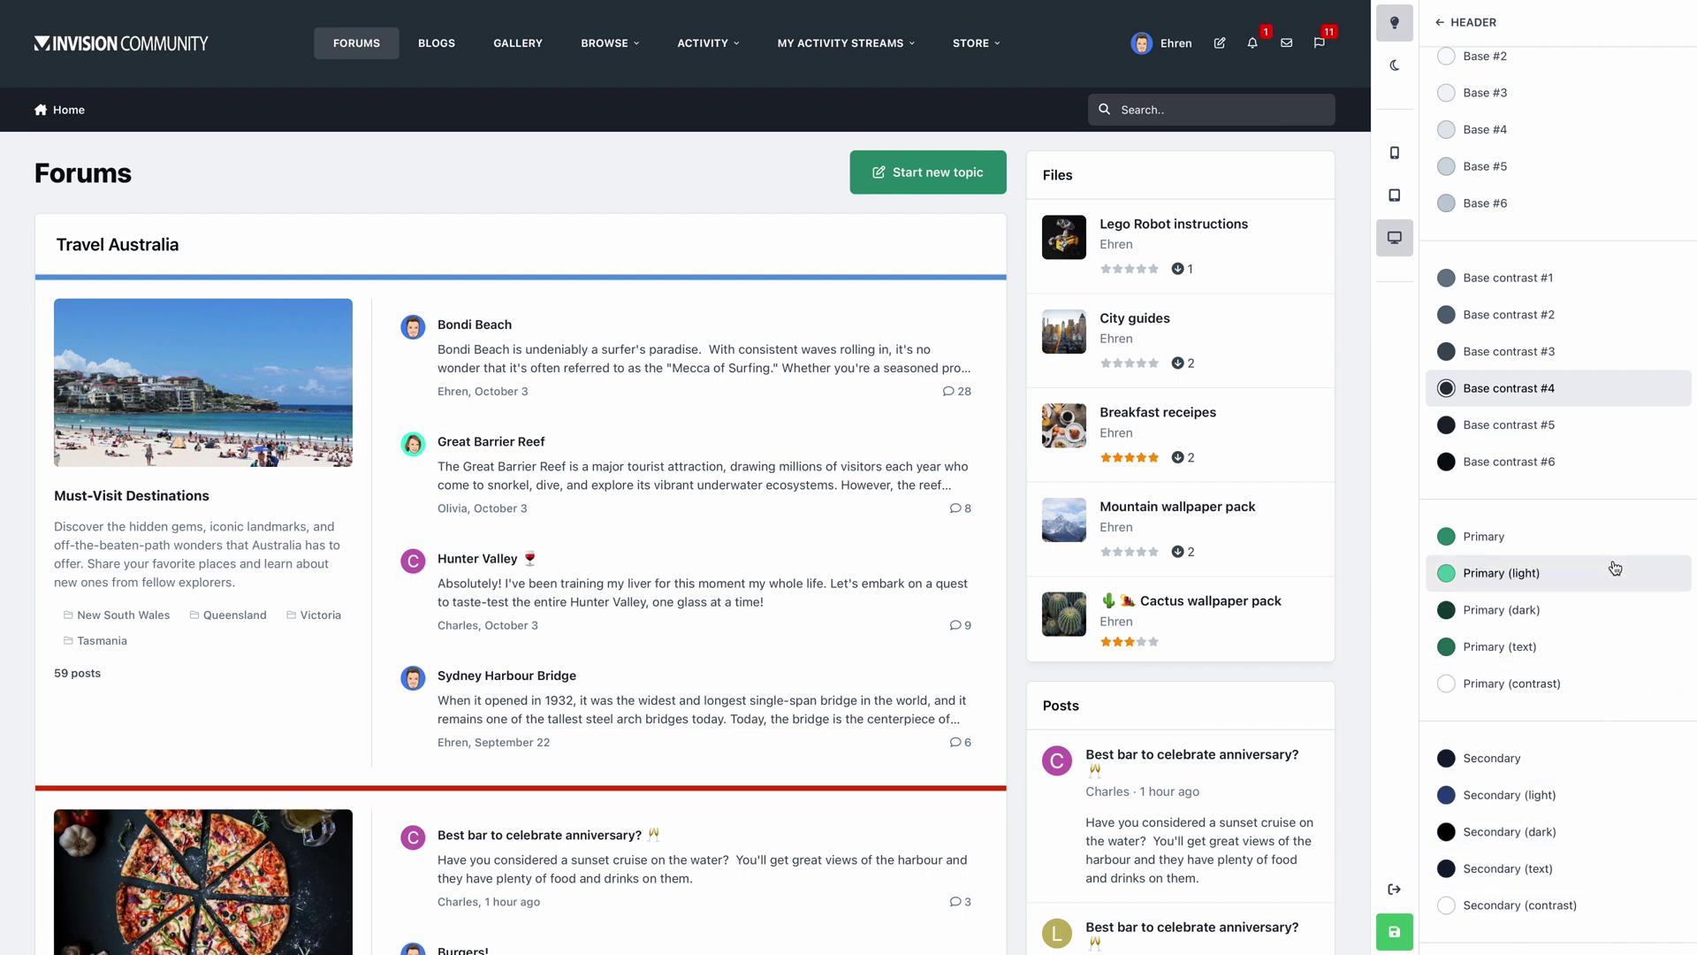
{"action": "scroll", "coordinate": [1621, 536], "scroll_direction": "up", "scroll_amount": 3}
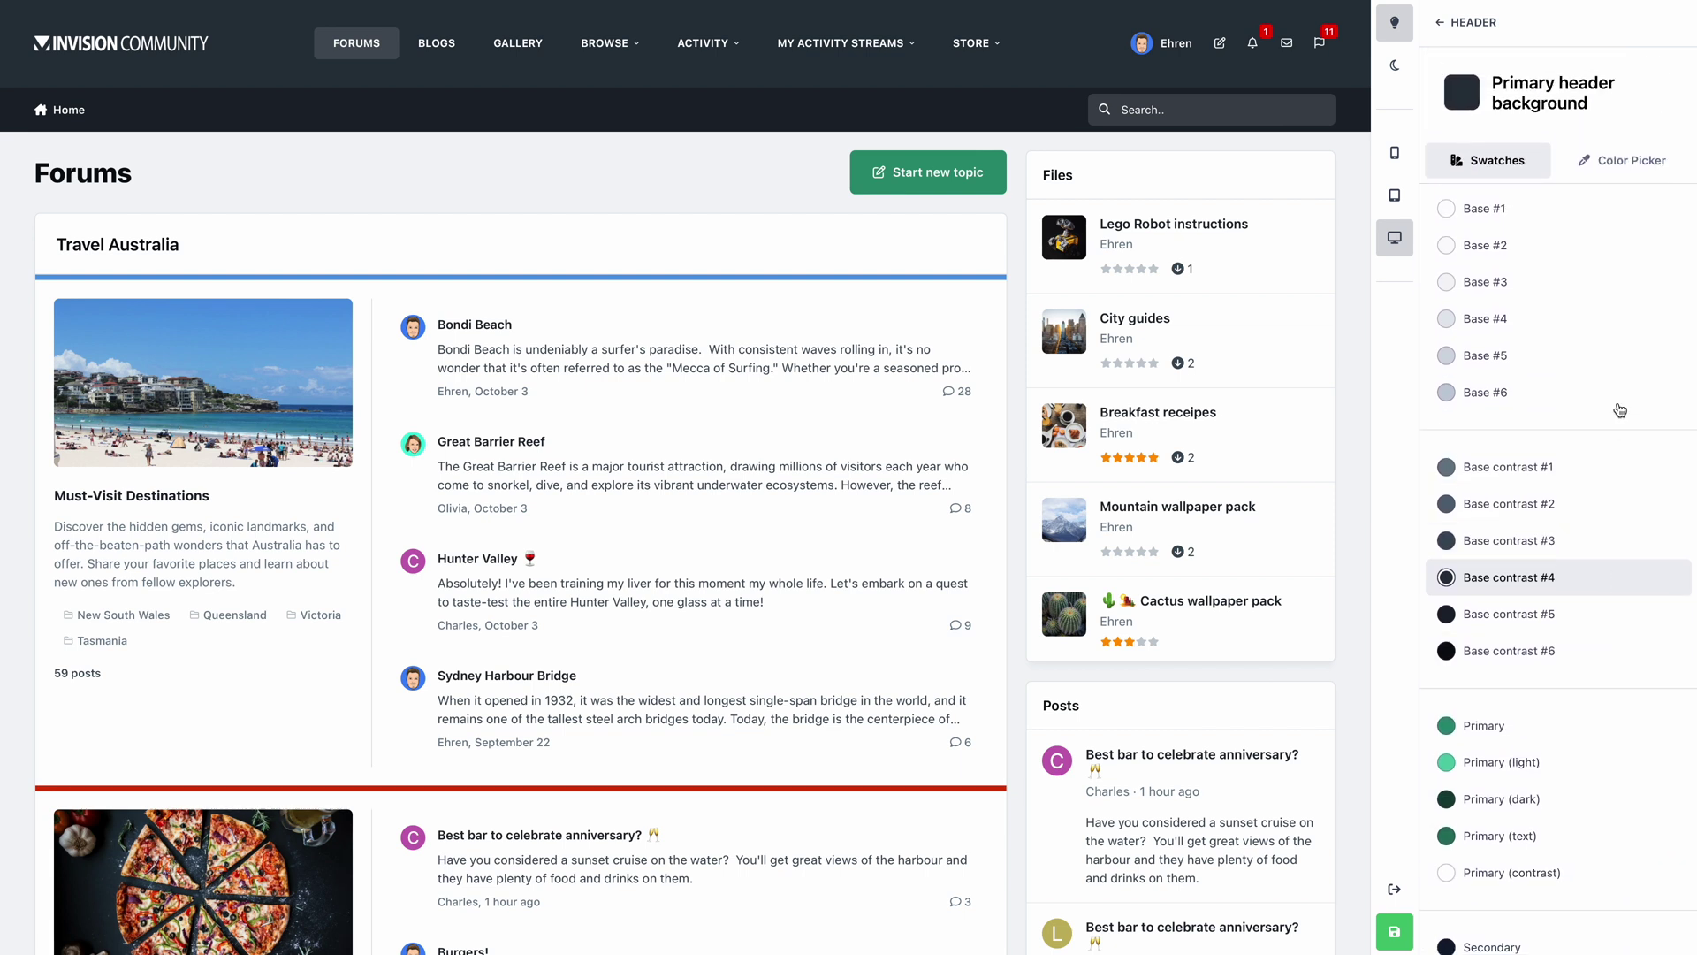
Try custom hues, then keep the primary header background dark with Base contrast #5
{"action": "left_click", "coordinate": [1625, 164]}
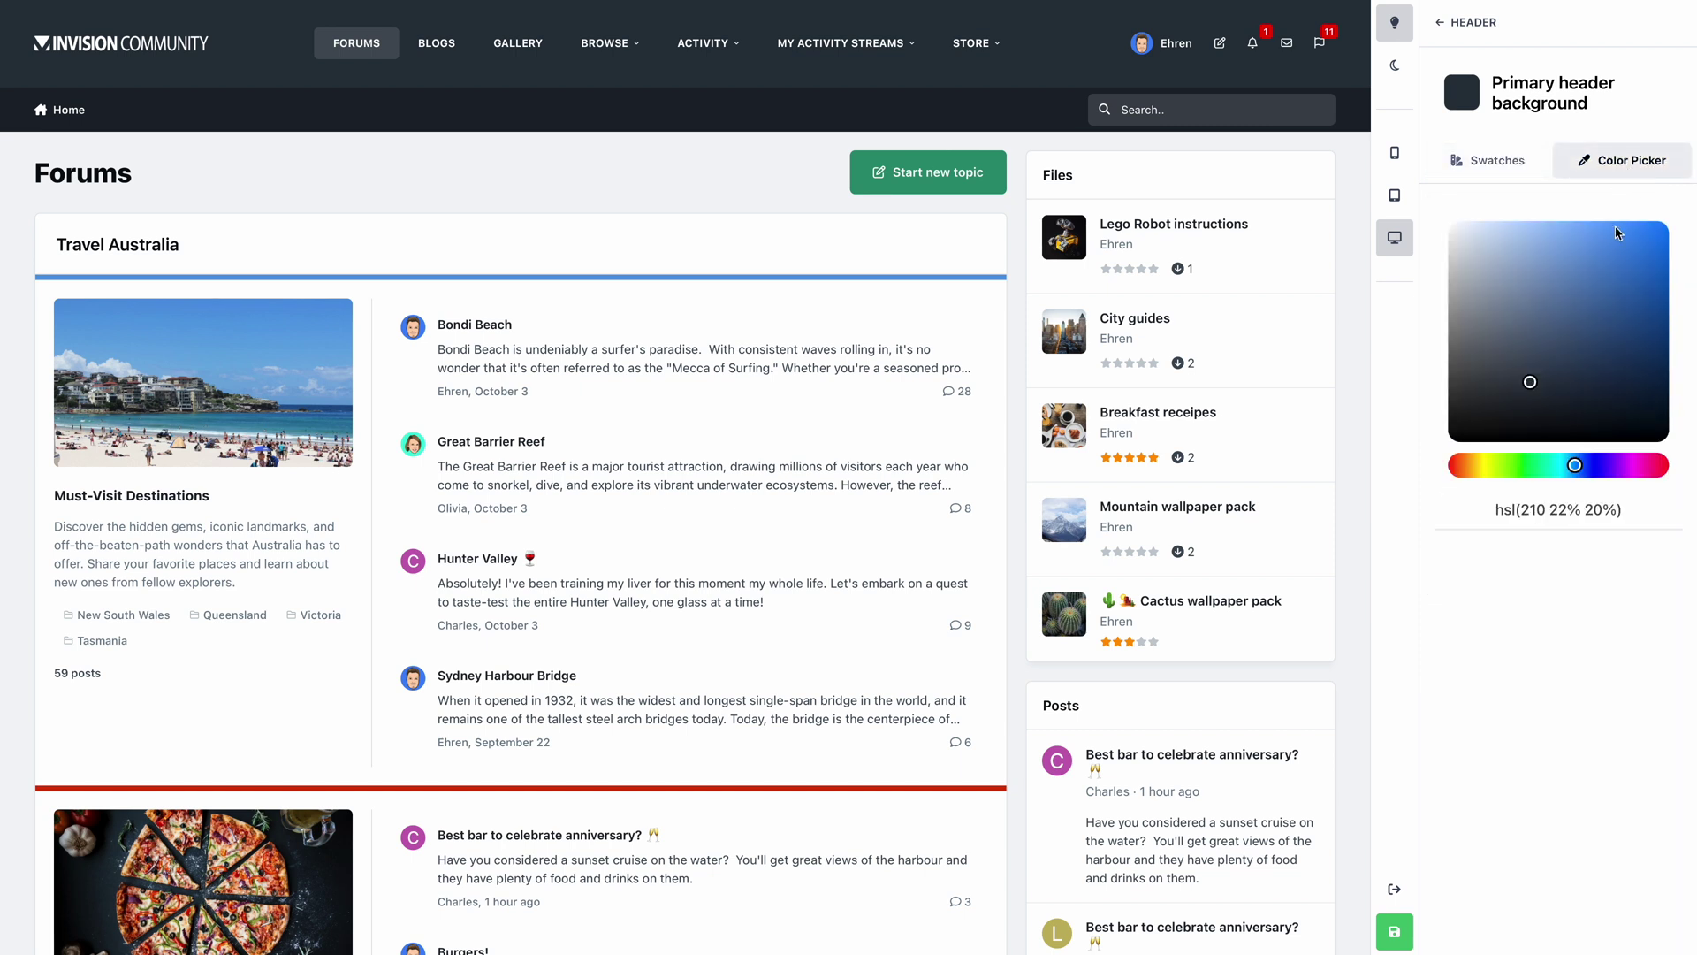
{"action": "left_click_drag", "start_coordinate": [1531, 380], "coordinate": [1608, 323]}
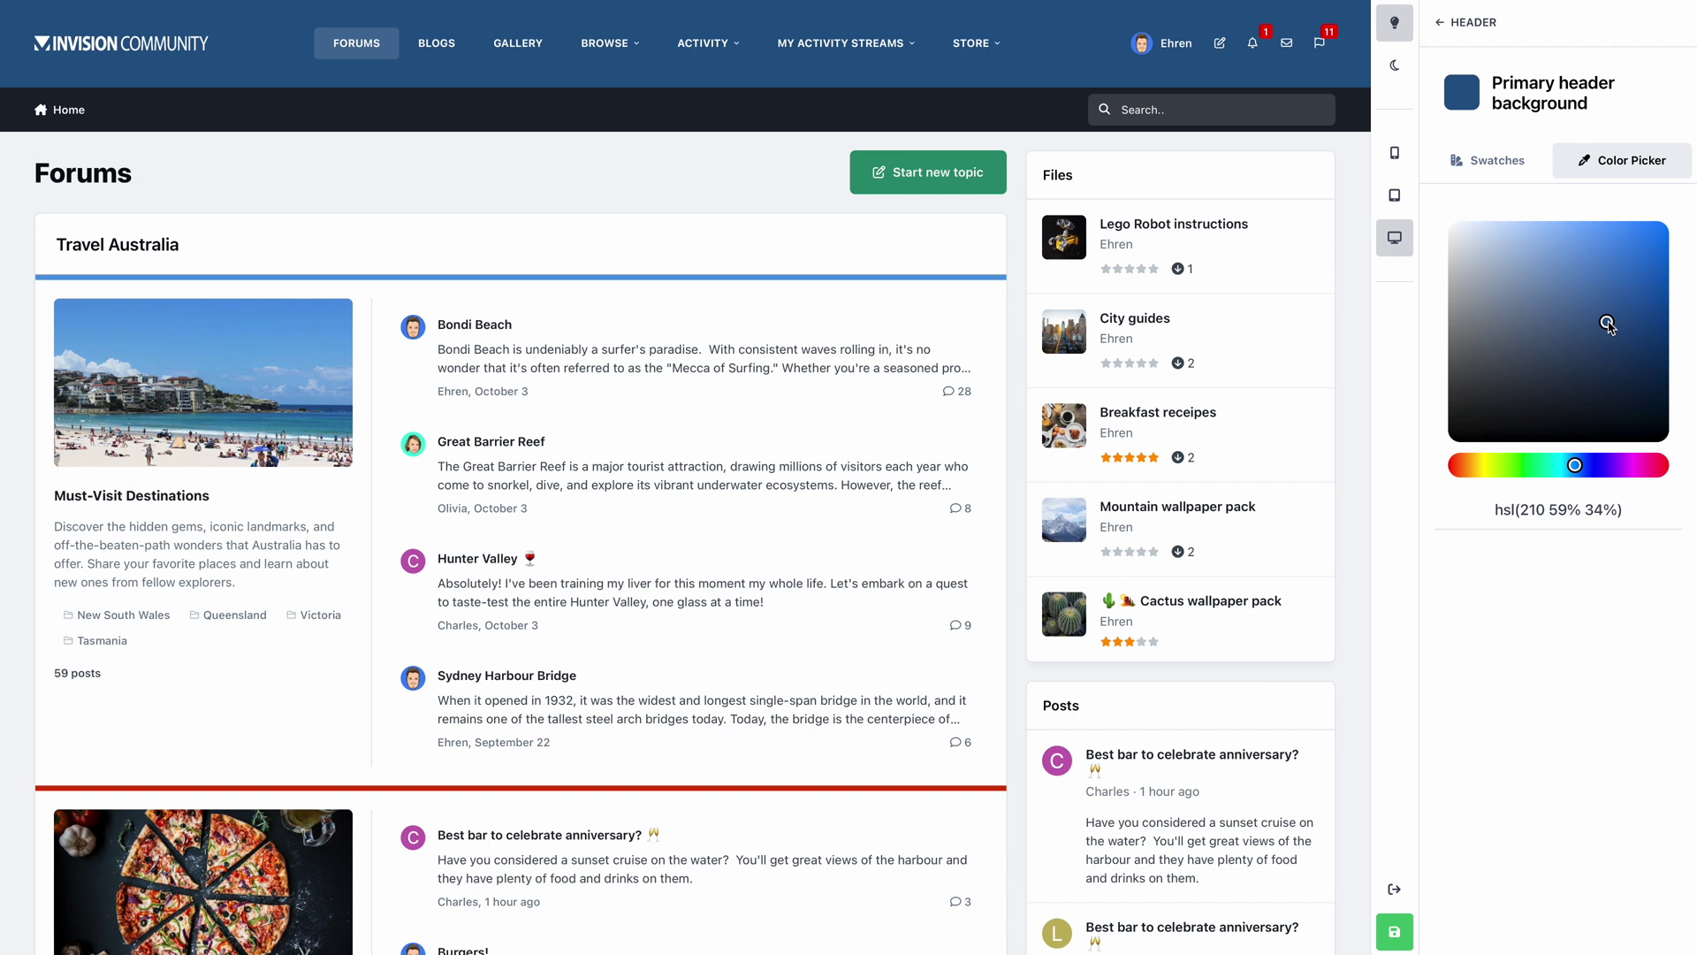
{"action": "left_click_drag", "start_coordinate": [1558, 474], "coordinate": [1610, 471]}
{"action": "left_click", "coordinate": [1500, 165]}
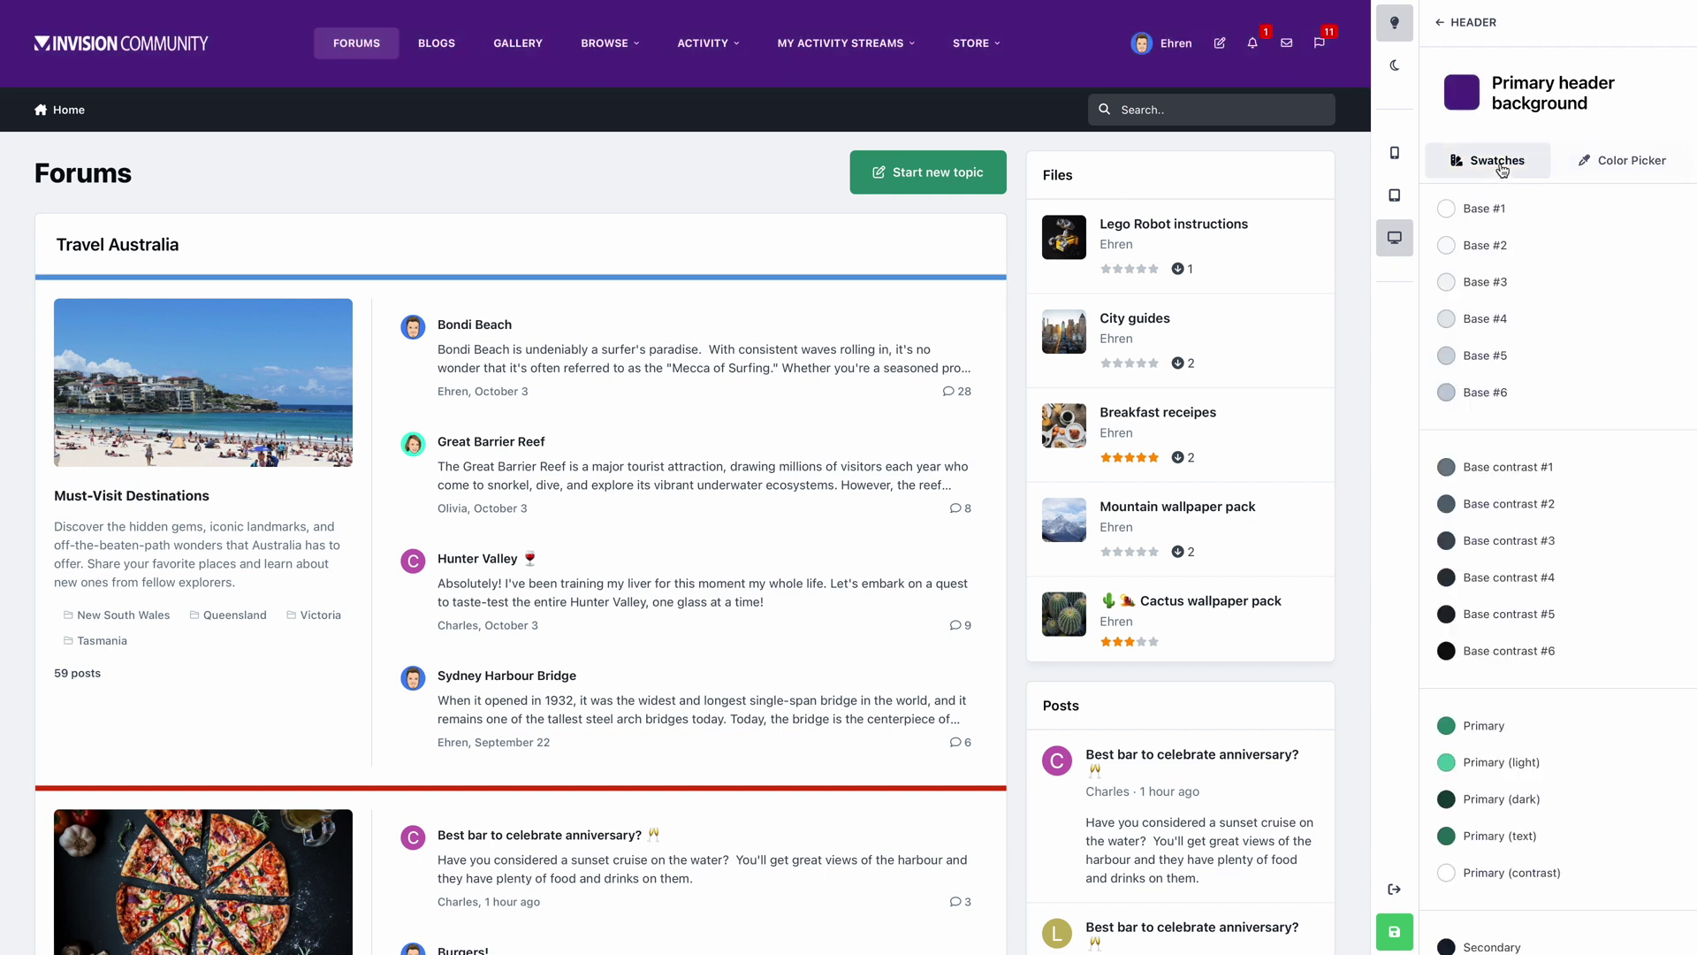
{"action": "left_click", "coordinate": [1594, 618]}
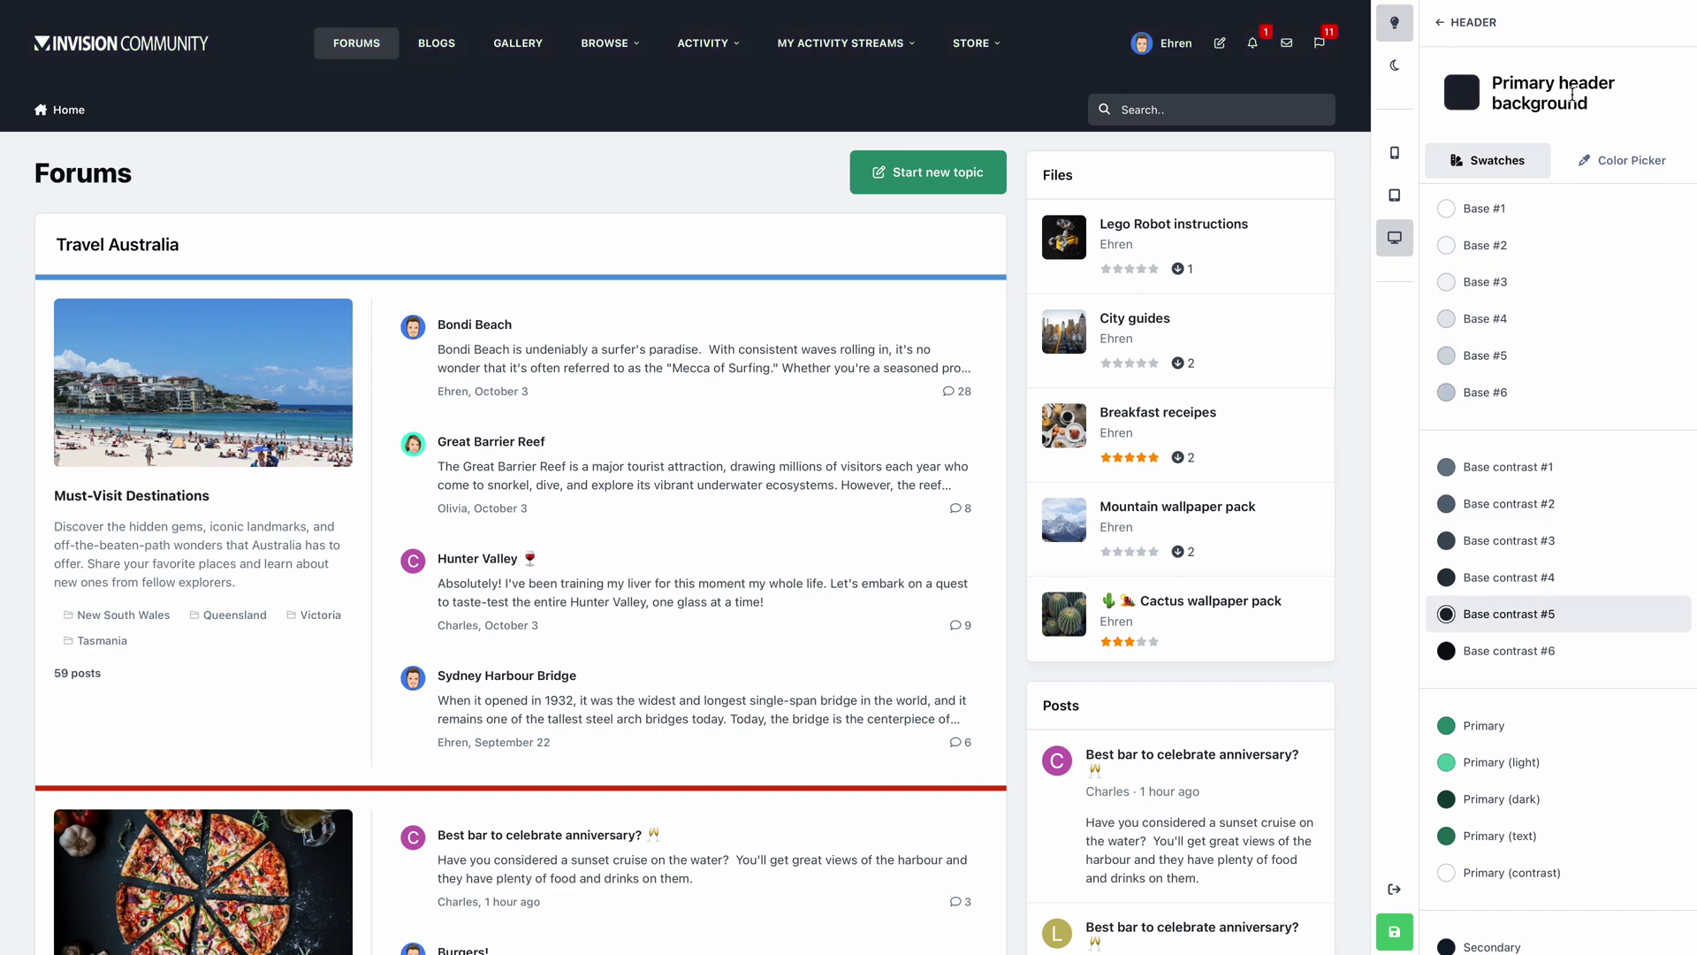
{"action": "left_click", "coordinate": [1549, 28]}
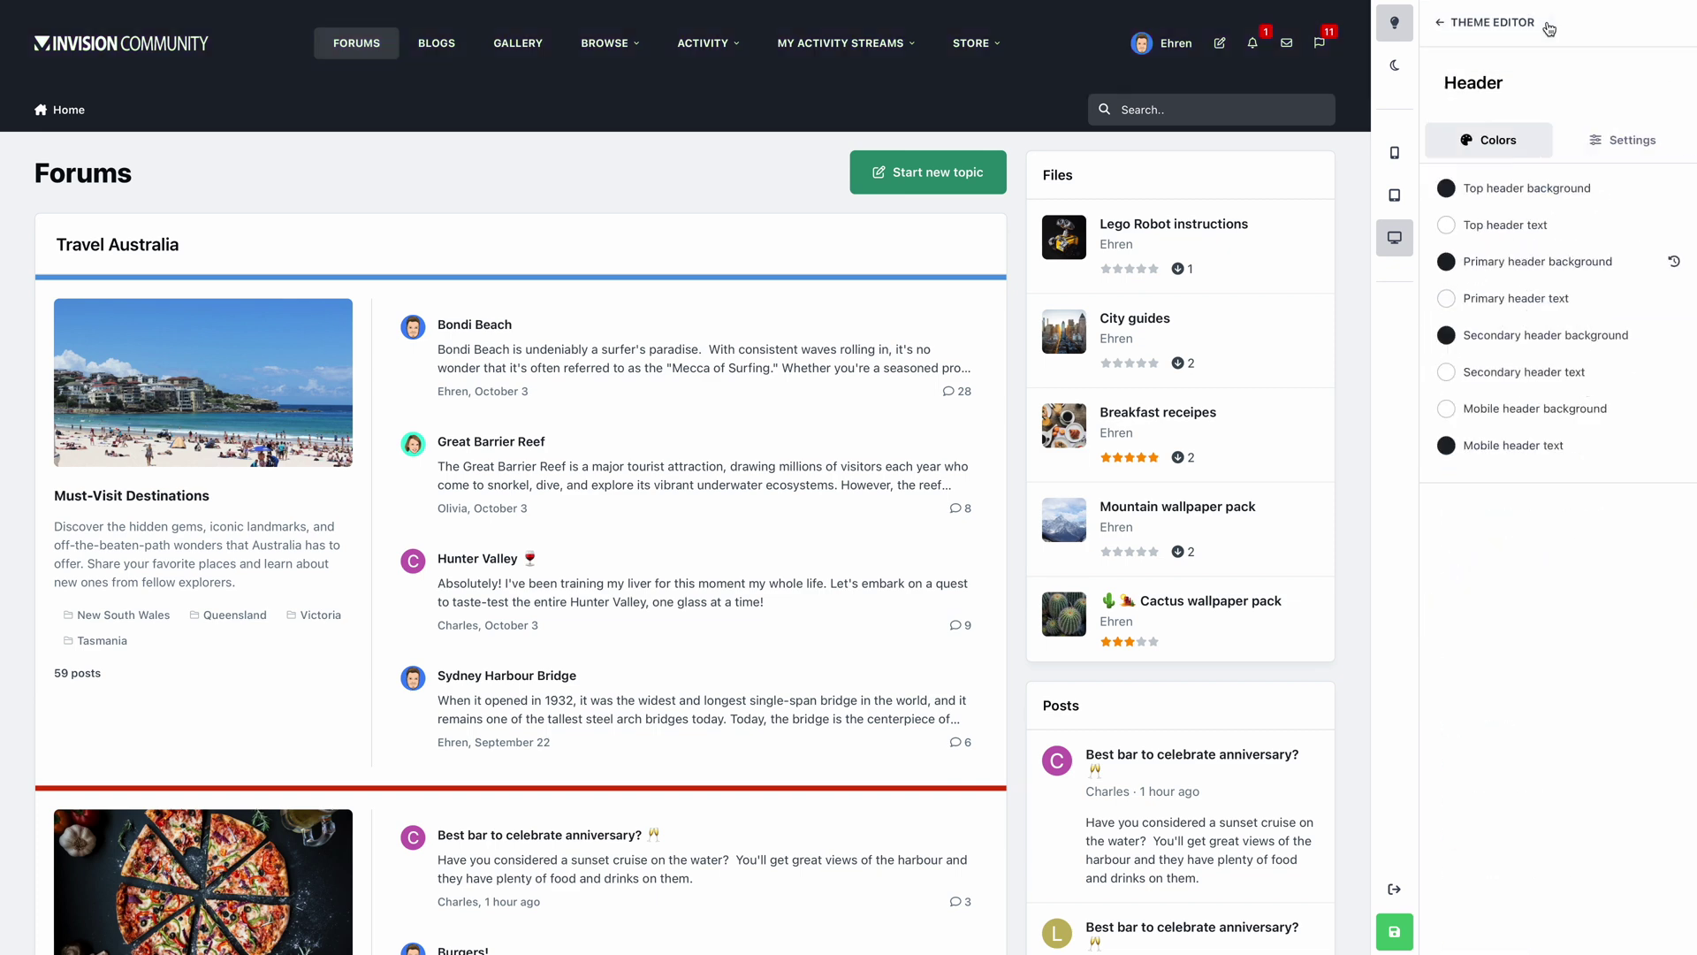
Set the secondary header background to the Primary green swatch
{"action": "left_click", "coordinate": [1564, 337]}
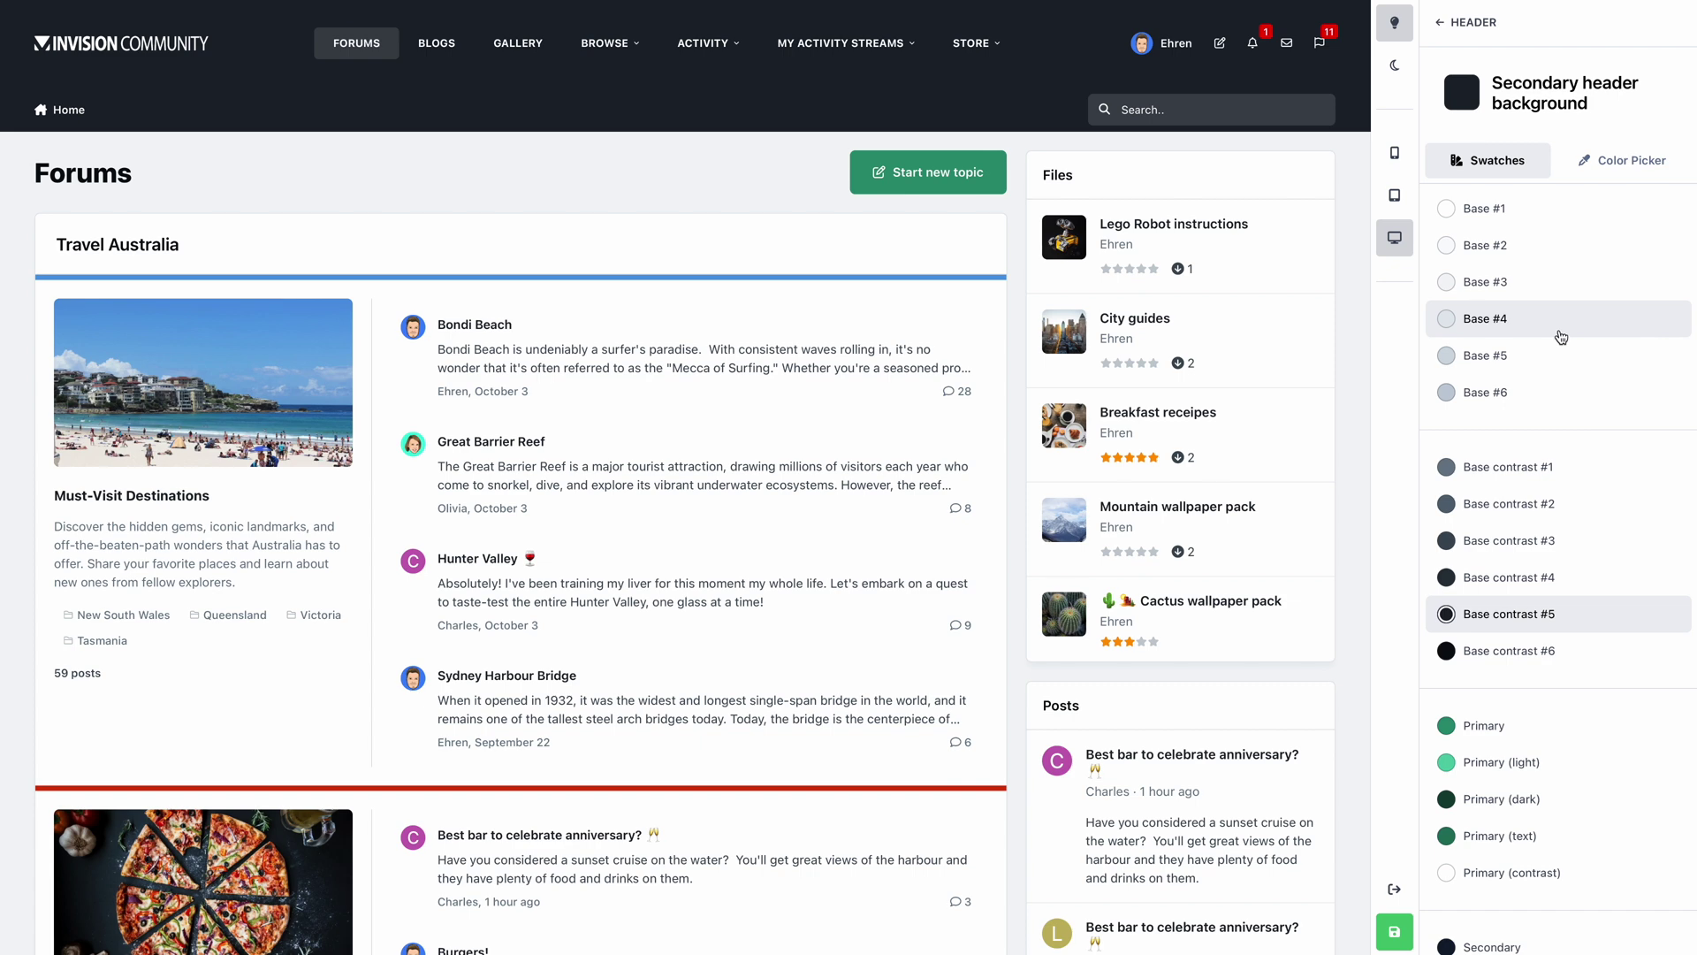
{"action": "left_click", "coordinate": [1606, 732]}
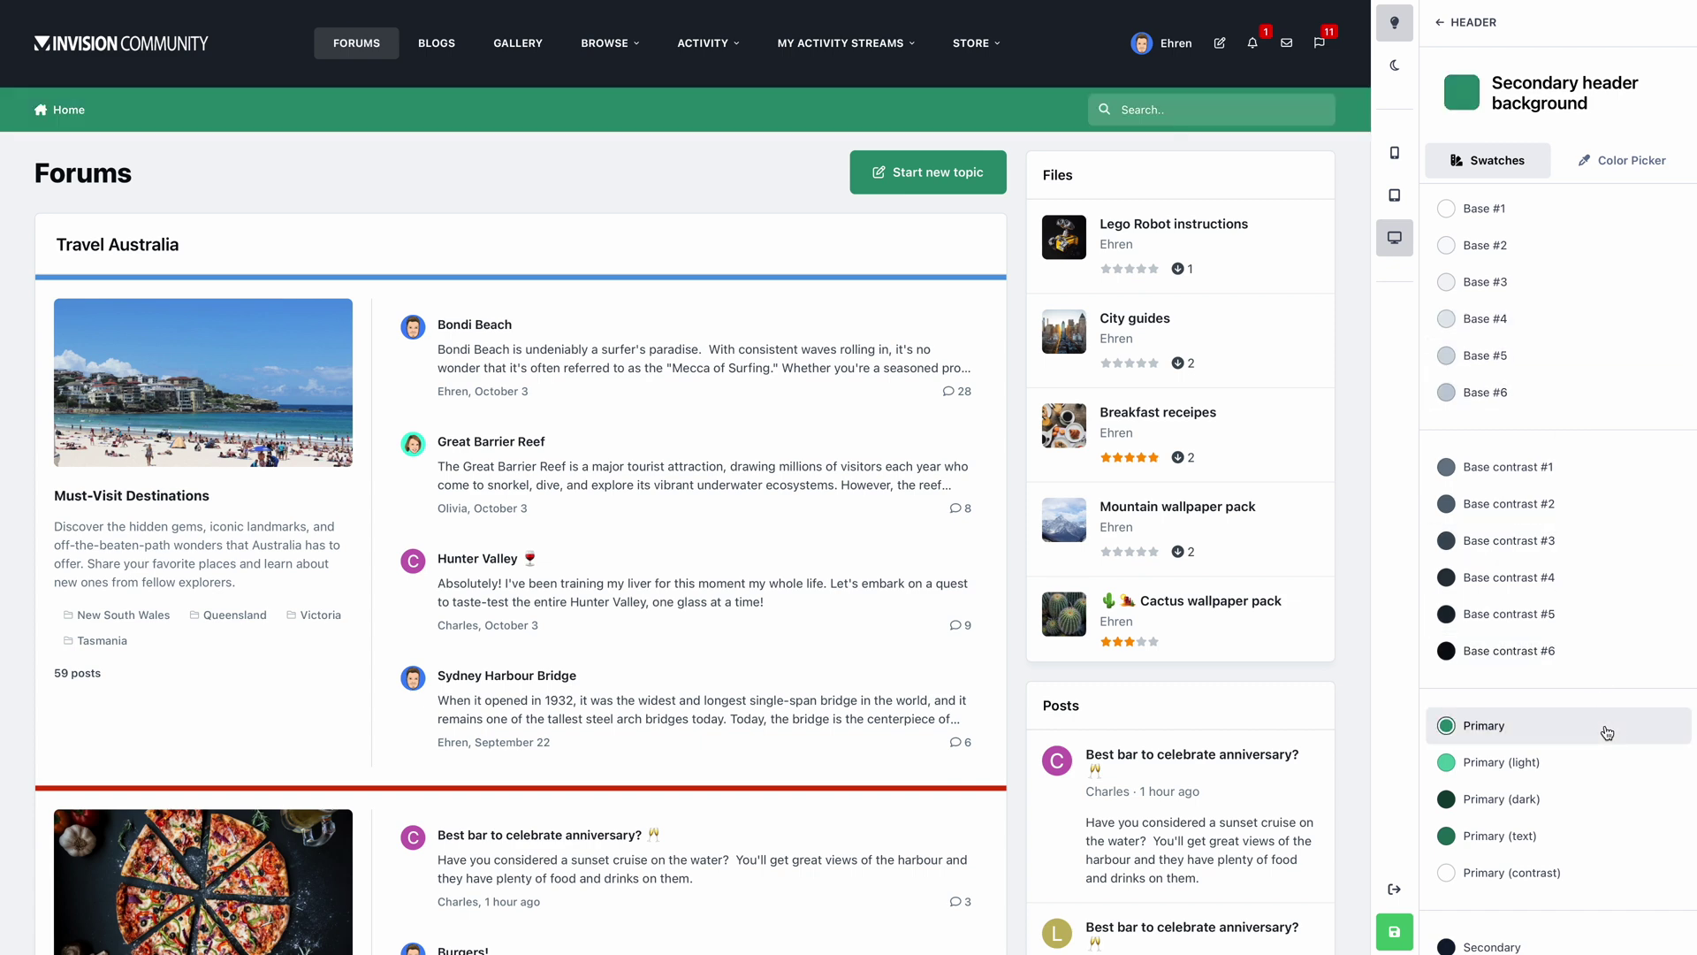
{"action": "left_click", "coordinate": [1580, 32]}
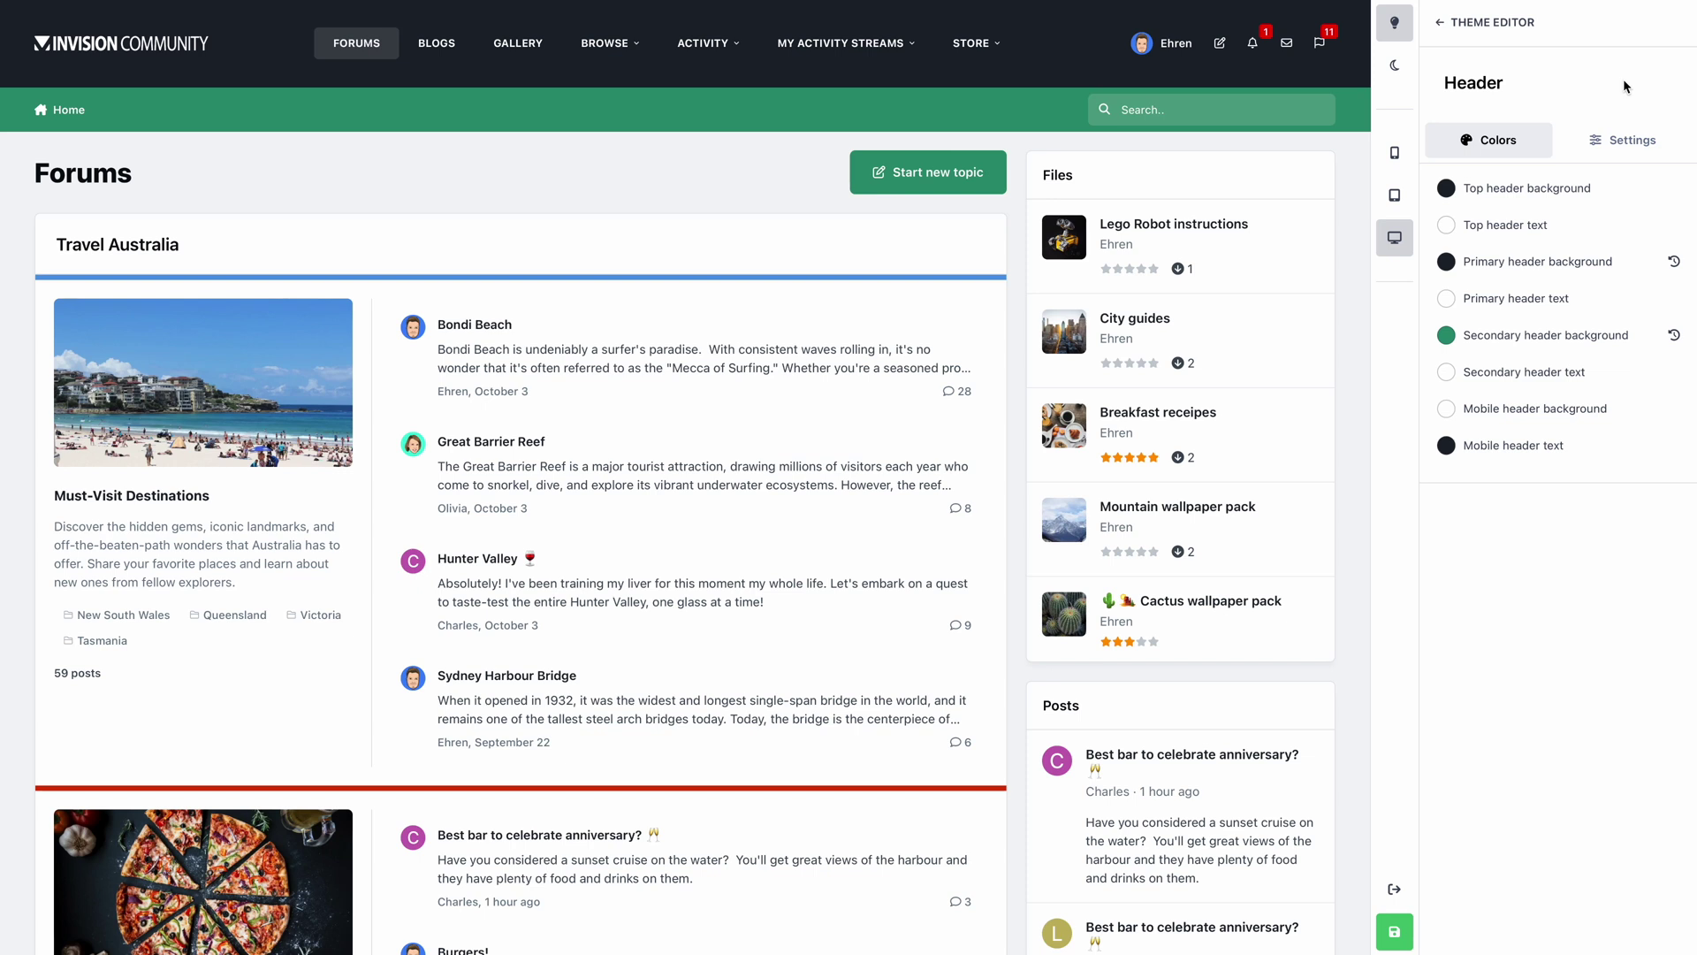
{"action": "left_click", "coordinate": [1642, 146]}
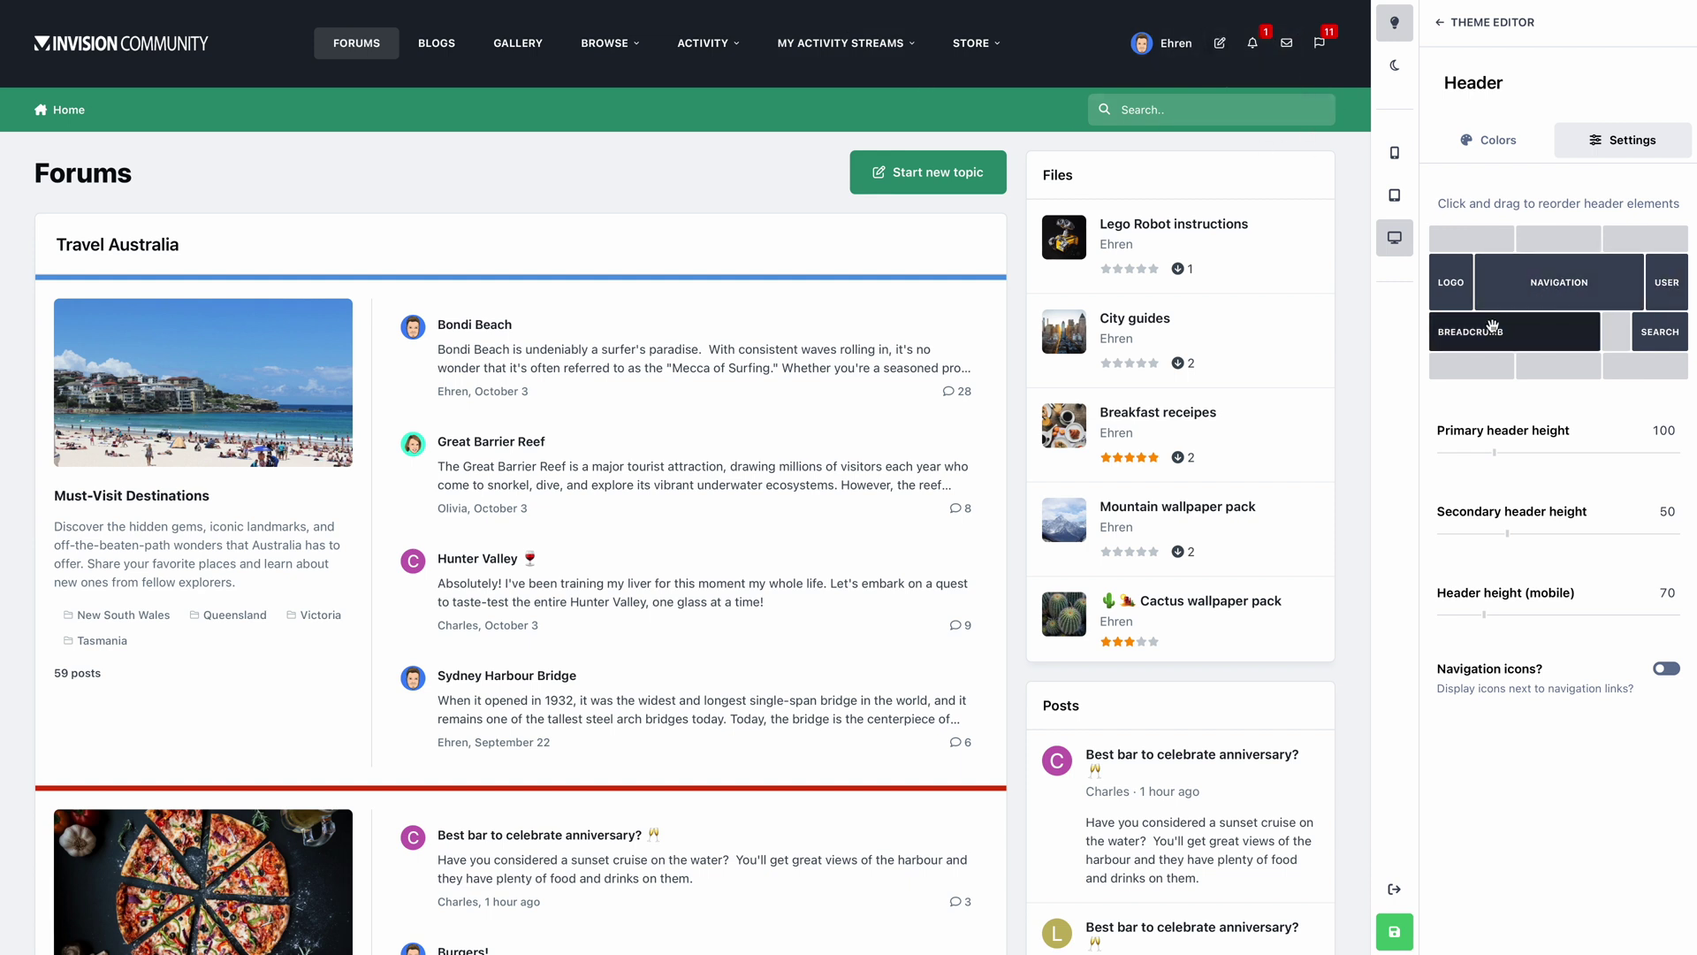
Arrange the header with the breadcrumb on top, logo and user above navigation and search
{"action": "left_click_drag", "start_coordinate": [1483, 333], "coordinate": [1475, 367]}
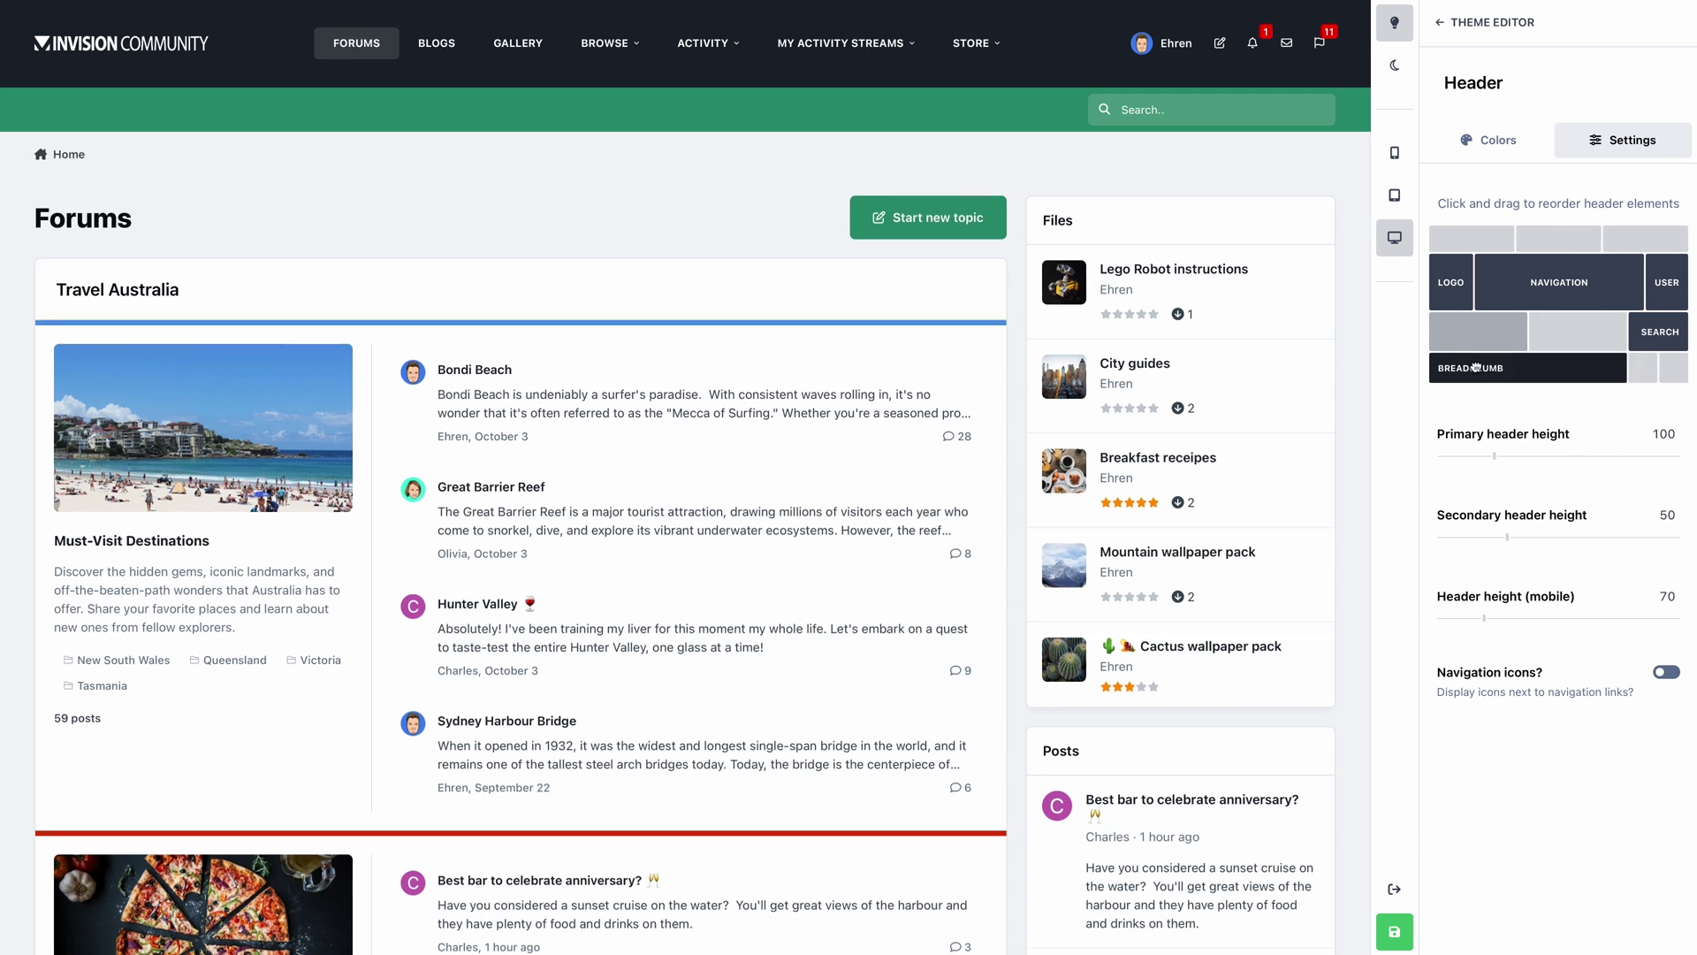
{"action": "left_click_drag", "start_coordinate": [1534, 286], "coordinate": [1467, 333]}
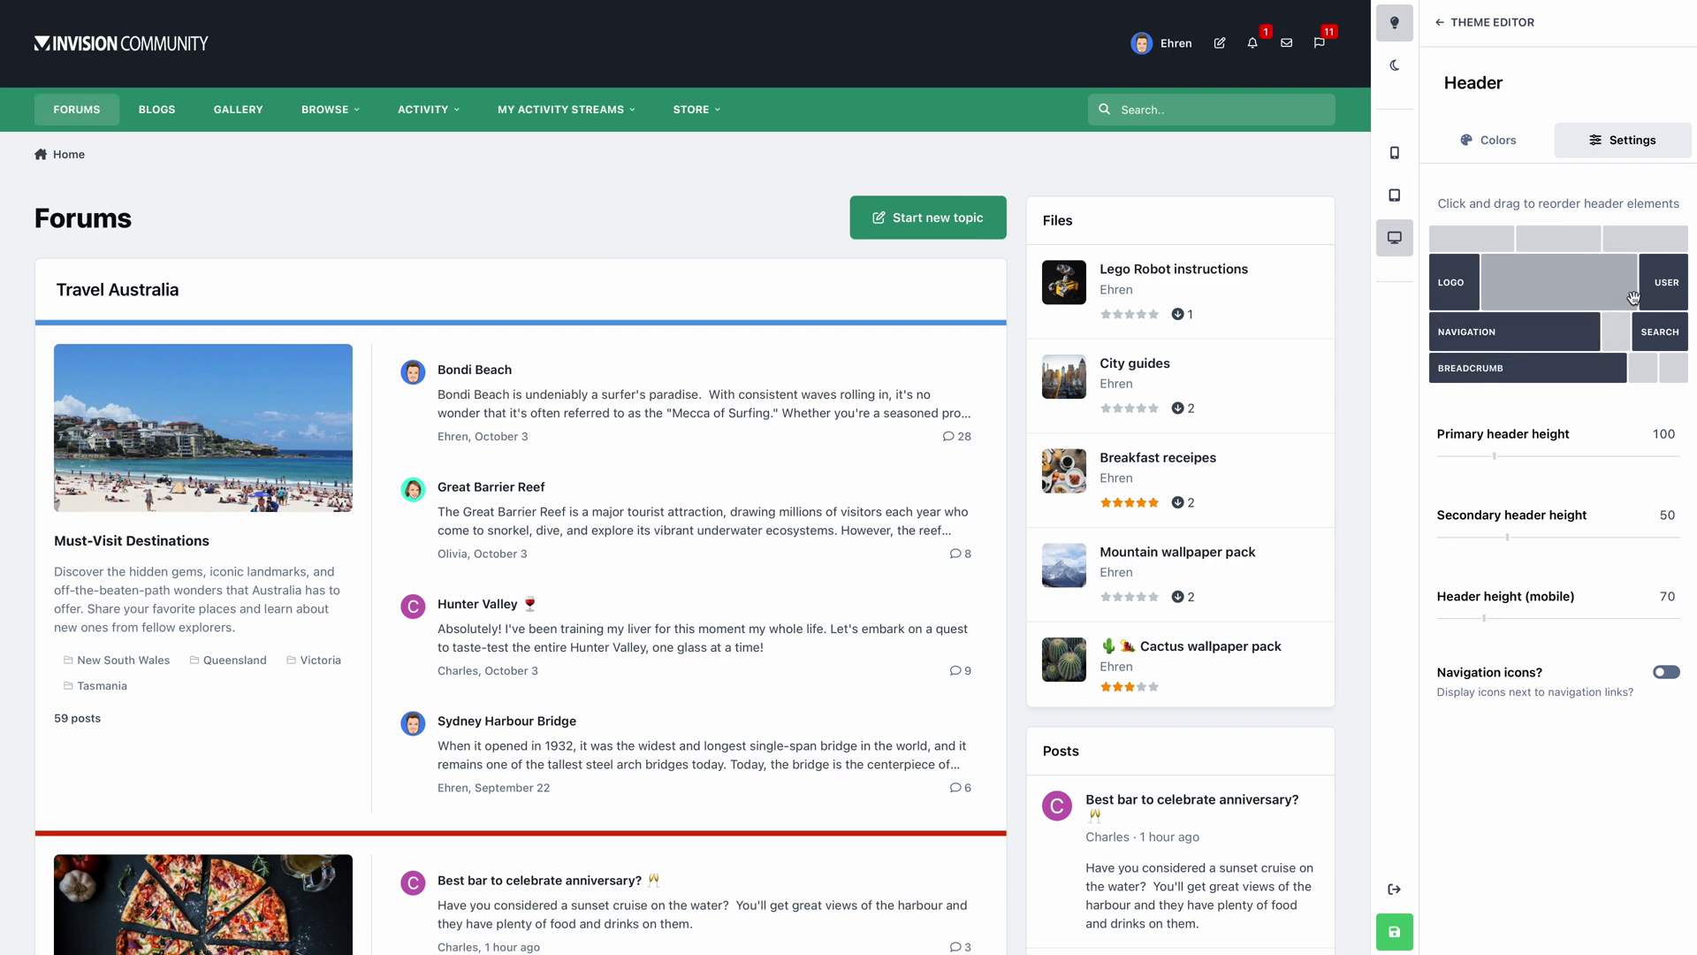
{"action": "left_click_drag", "start_coordinate": [1662, 286], "coordinate": [1661, 332]}
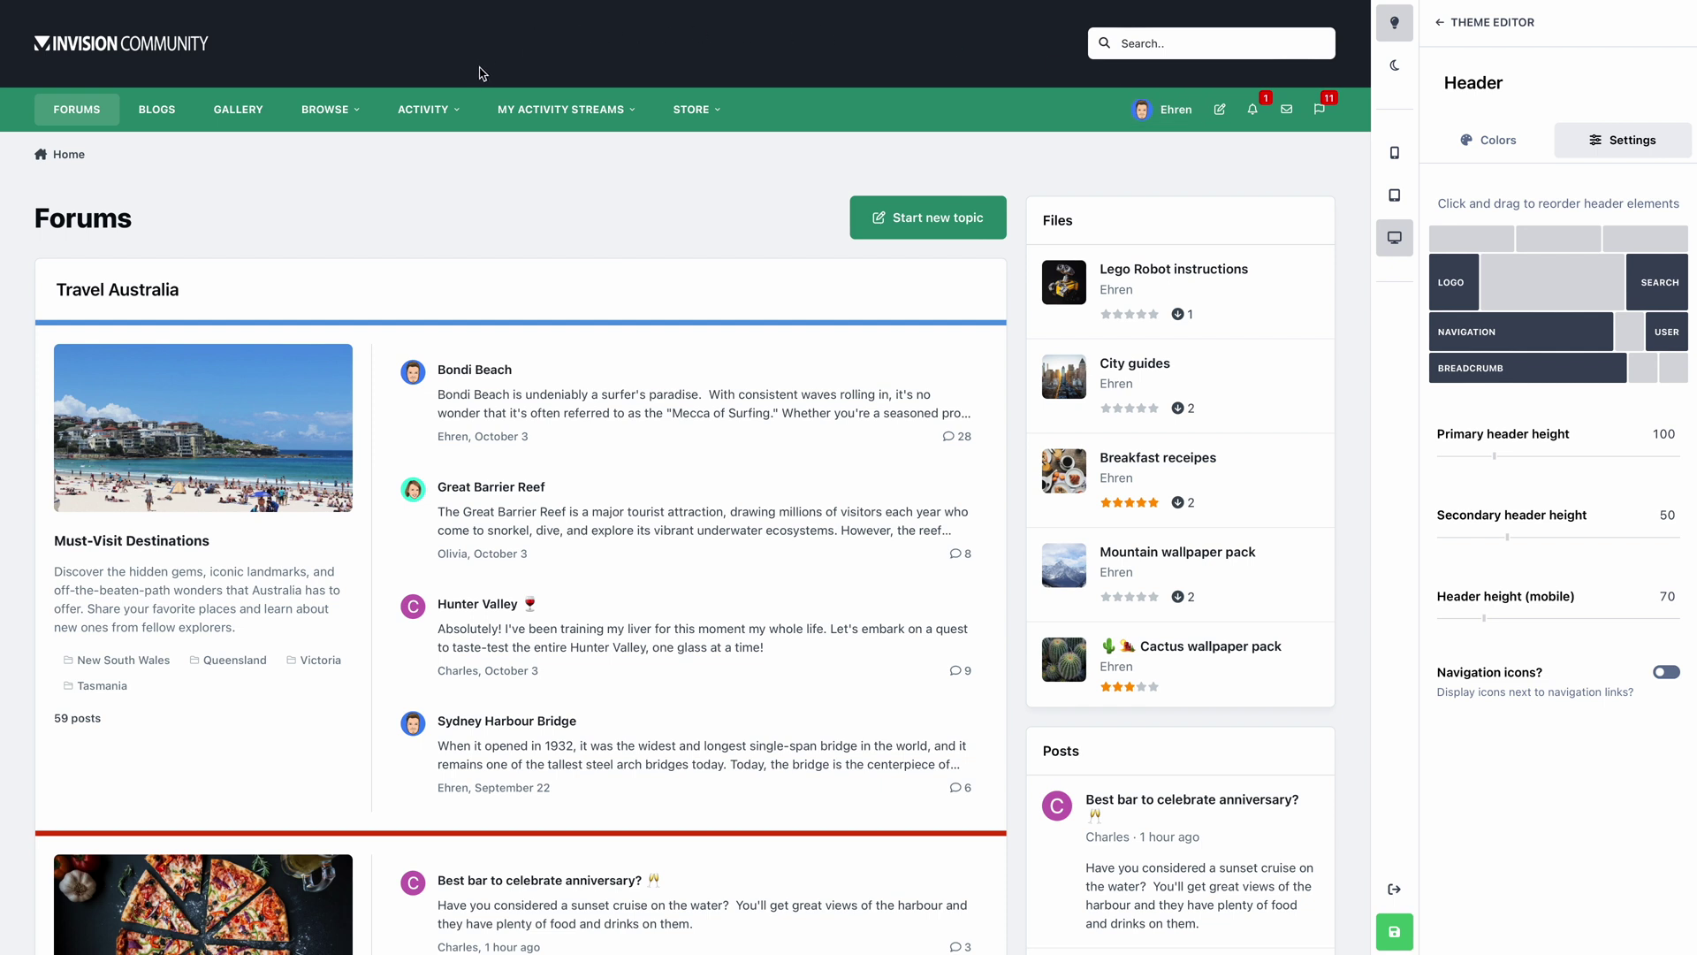
{"action": "left_click_drag", "start_coordinate": [1527, 368], "coordinate": [1536, 256]}
{"action": "left_click_drag", "start_coordinate": [1660, 285], "coordinate": [1660, 240]}
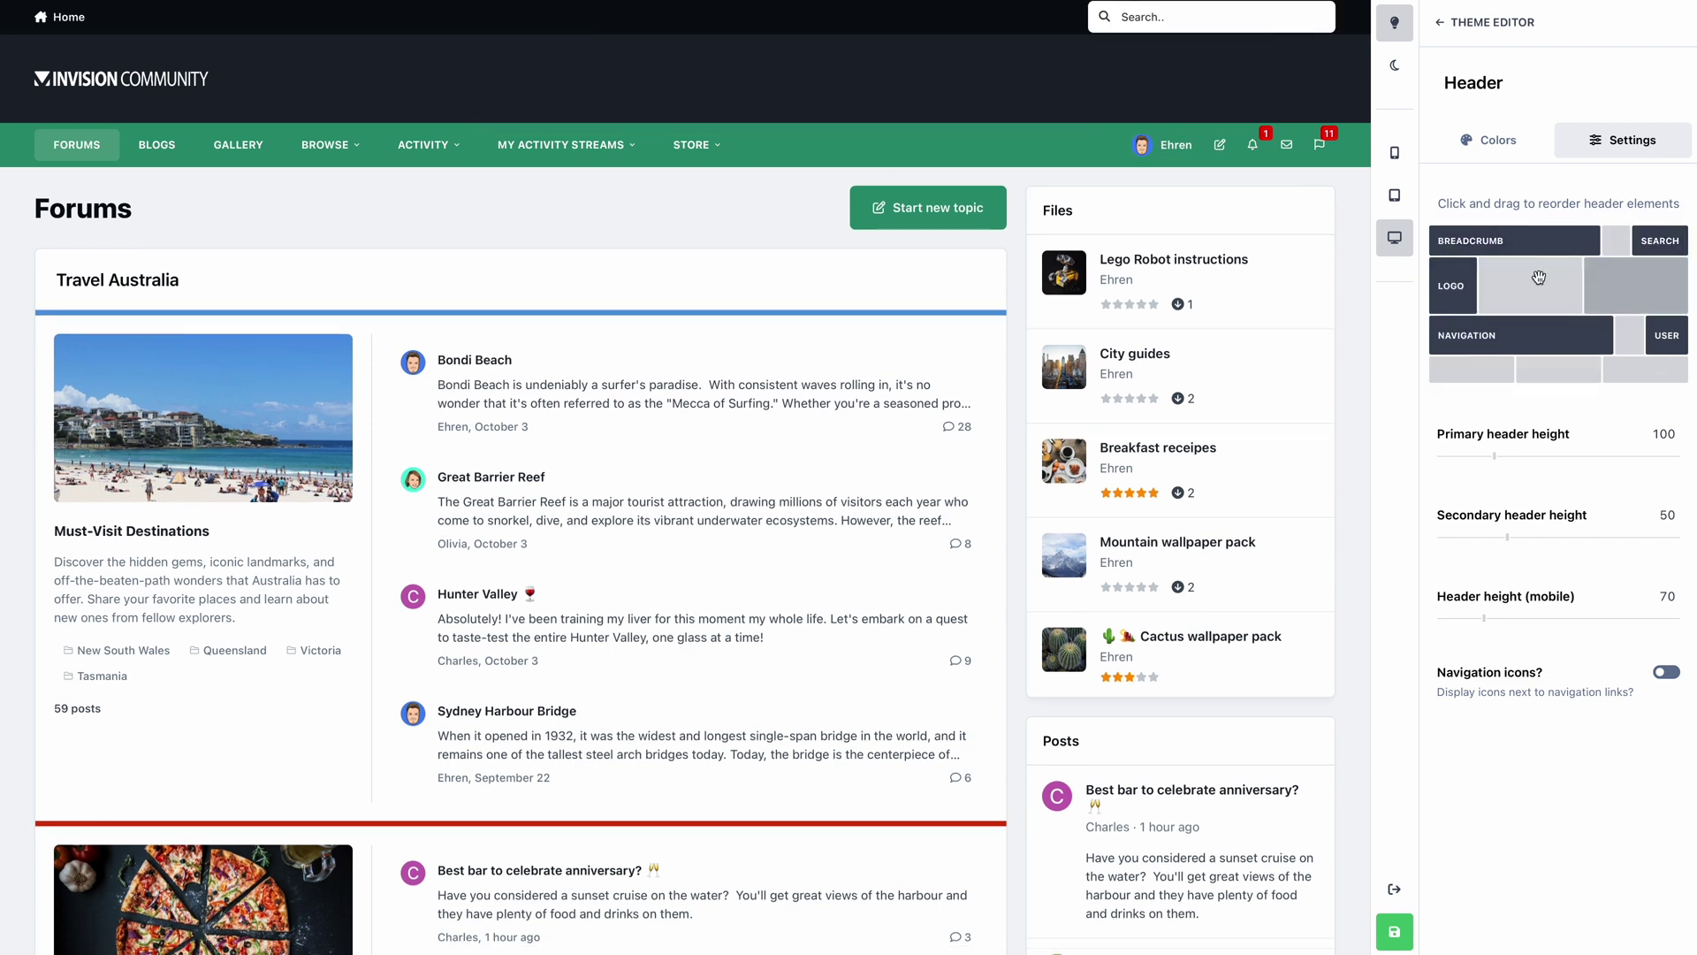
{"action": "left_click_drag", "start_coordinate": [1454, 285], "coordinate": [1527, 288]}
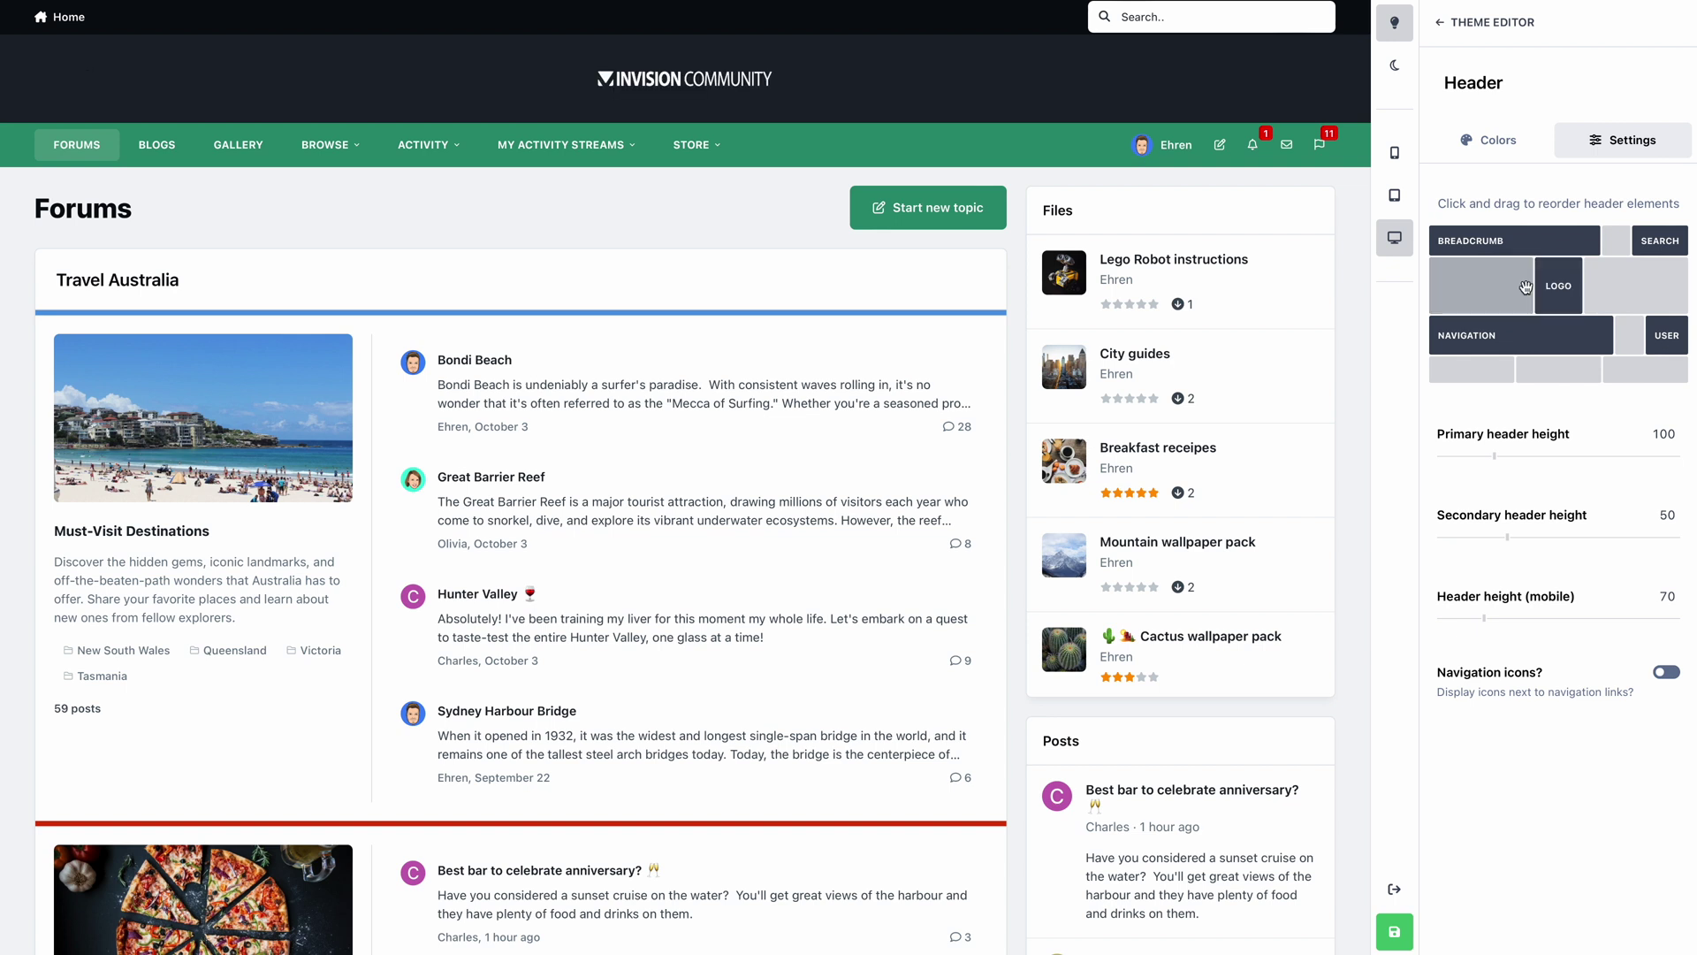
{"action": "left_click_drag", "start_coordinate": [1526, 288], "coordinate": [1493, 371]}
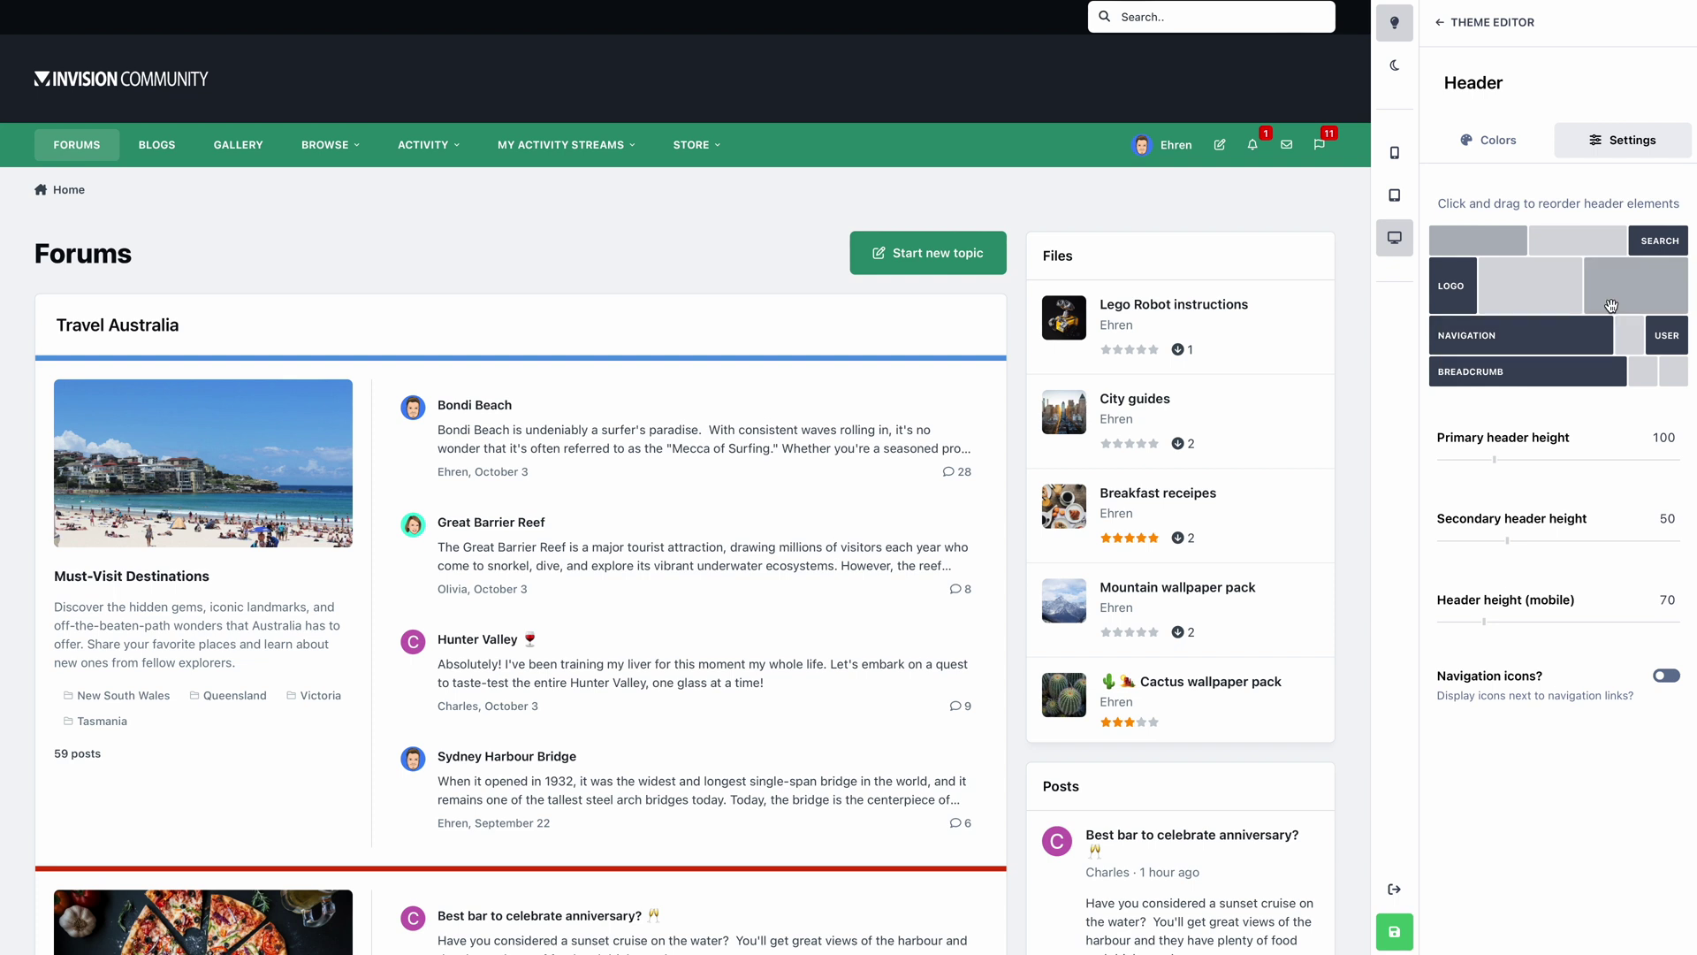
{"action": "left_click_drag", "start_coordinate": [1662, 245], "coordinate": [1662, 336]}
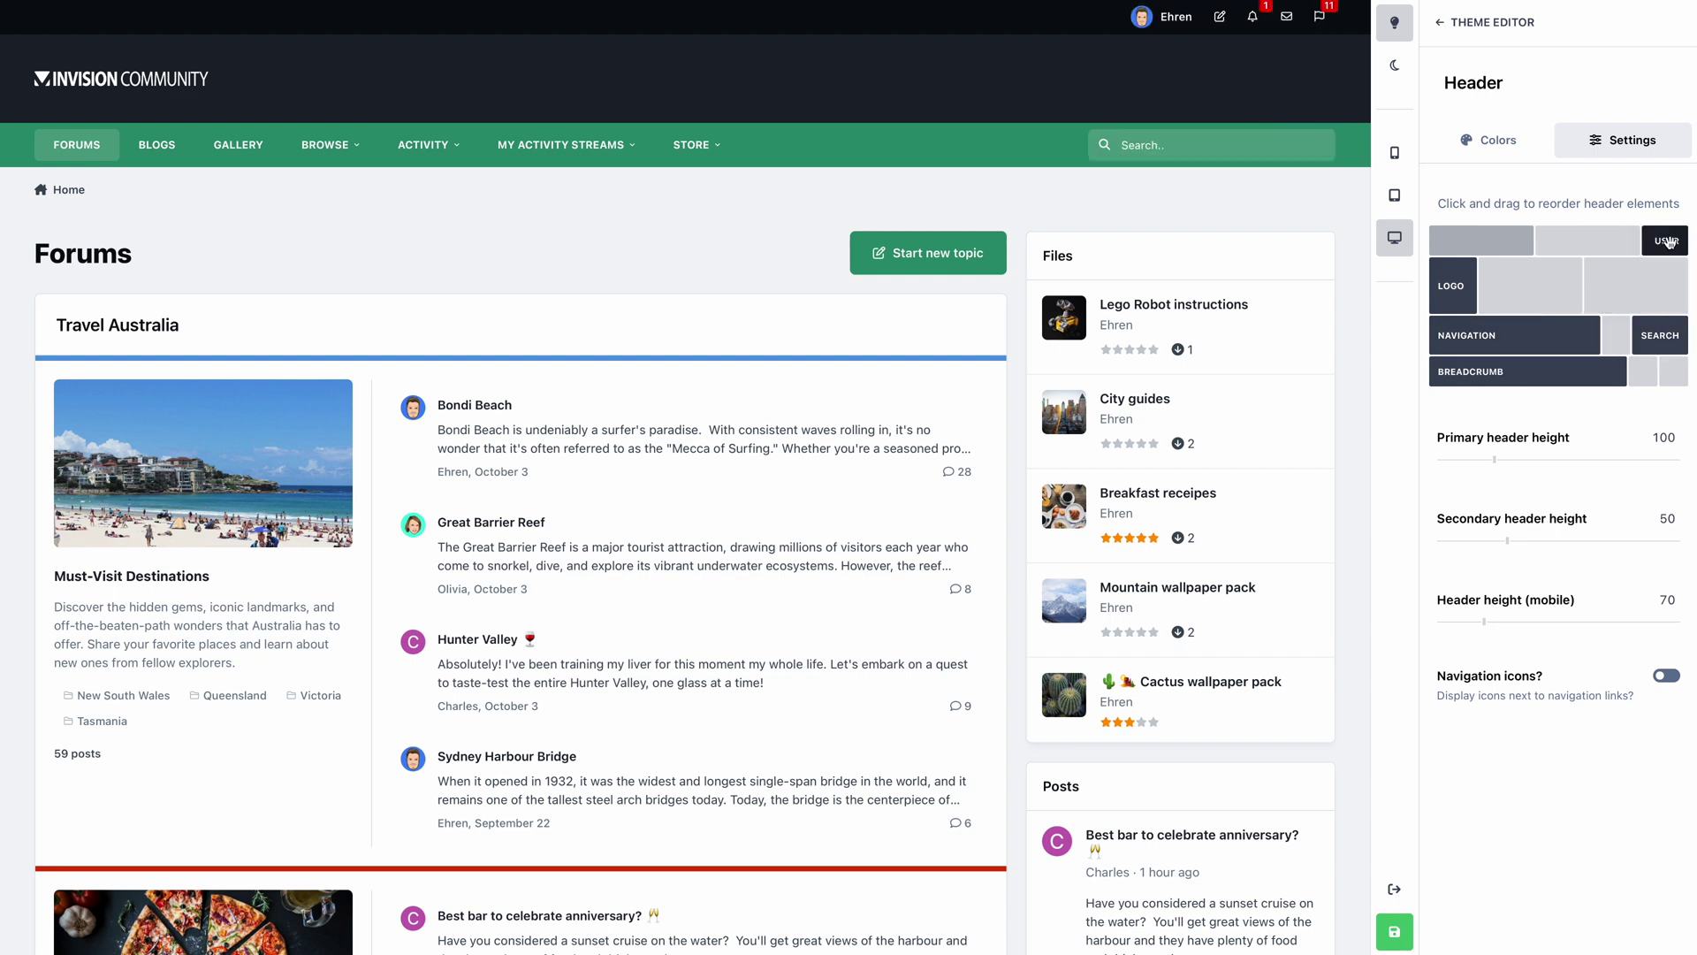
{"action": "left_click_drag", "start_coordinate": [1662, 240], "coordinate": [1662, 283]}
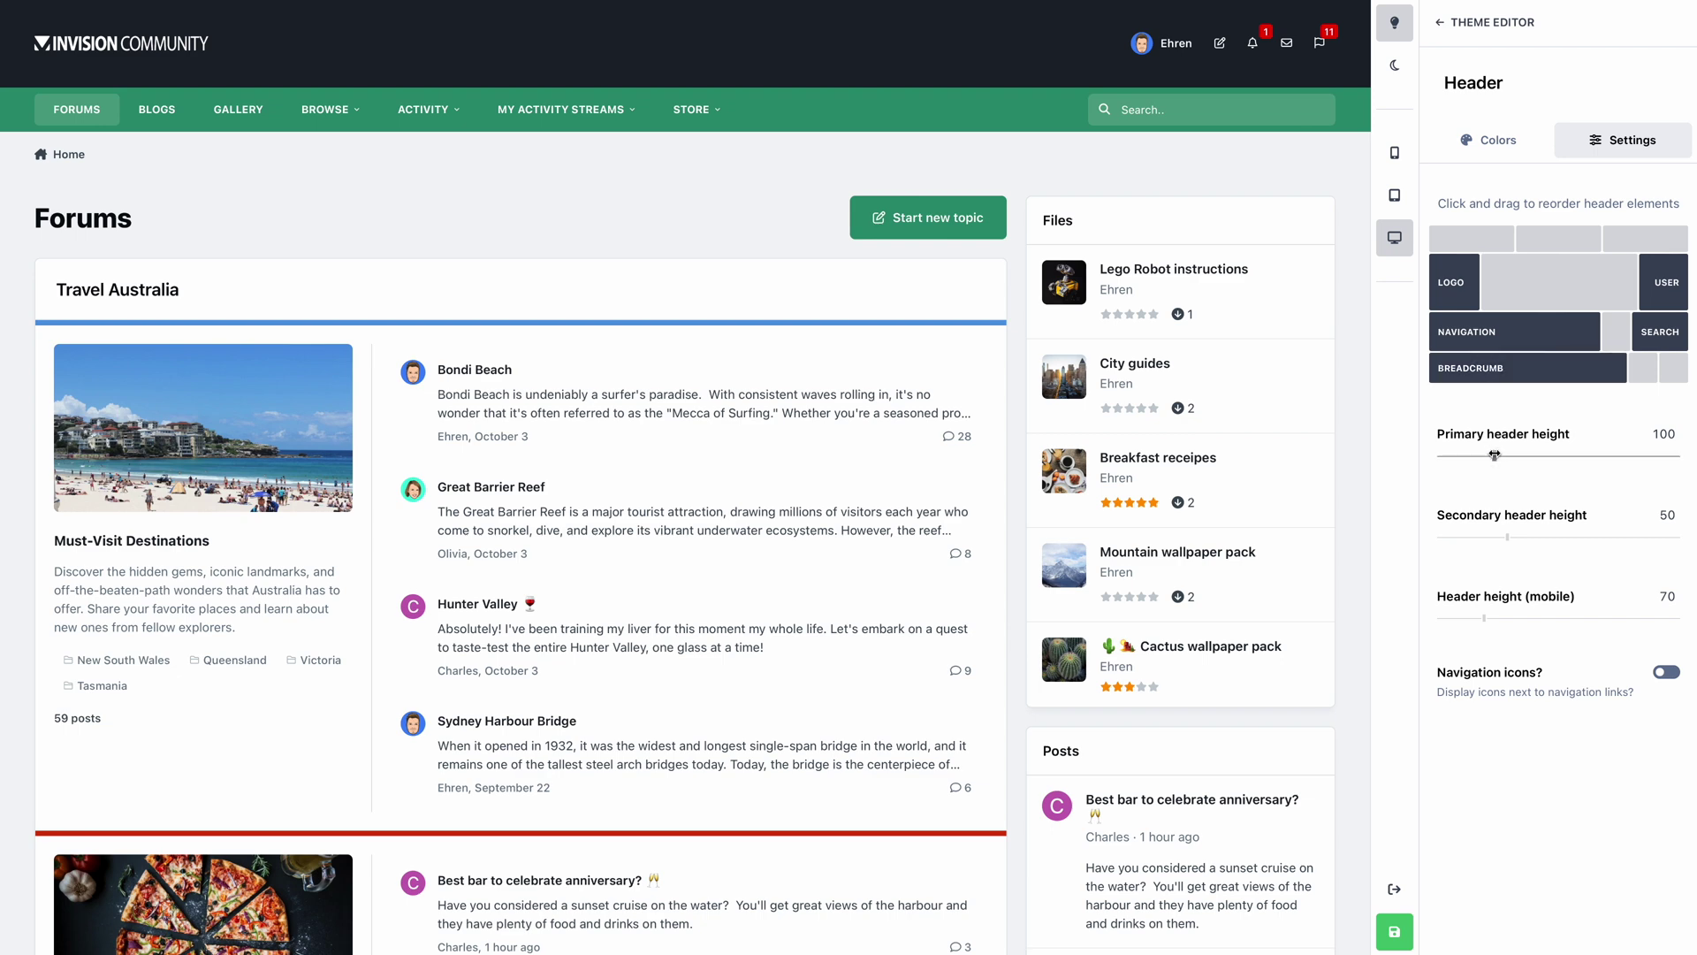
Raise the primary header height to 144 and turn on navigation icons
{"action": "left_click_drag", "start_coordinate": [1494, 456], "coordinate": [1535, 456]}
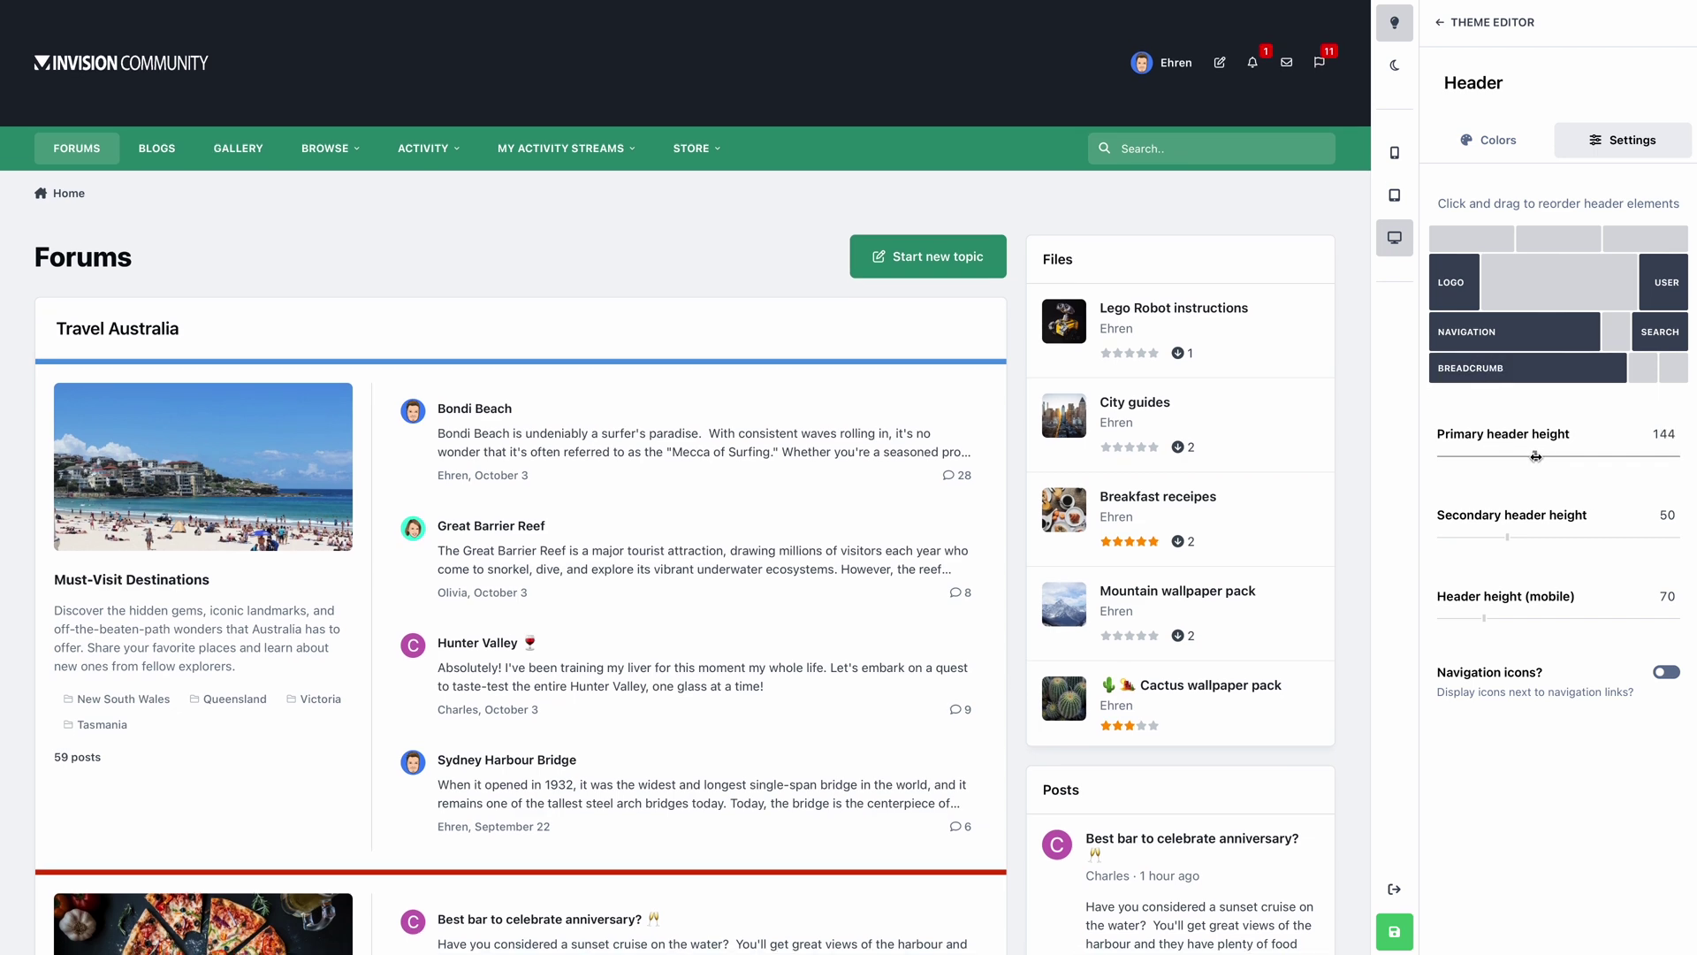
{"action": "left_click", "coordinate": [1667, 676]}
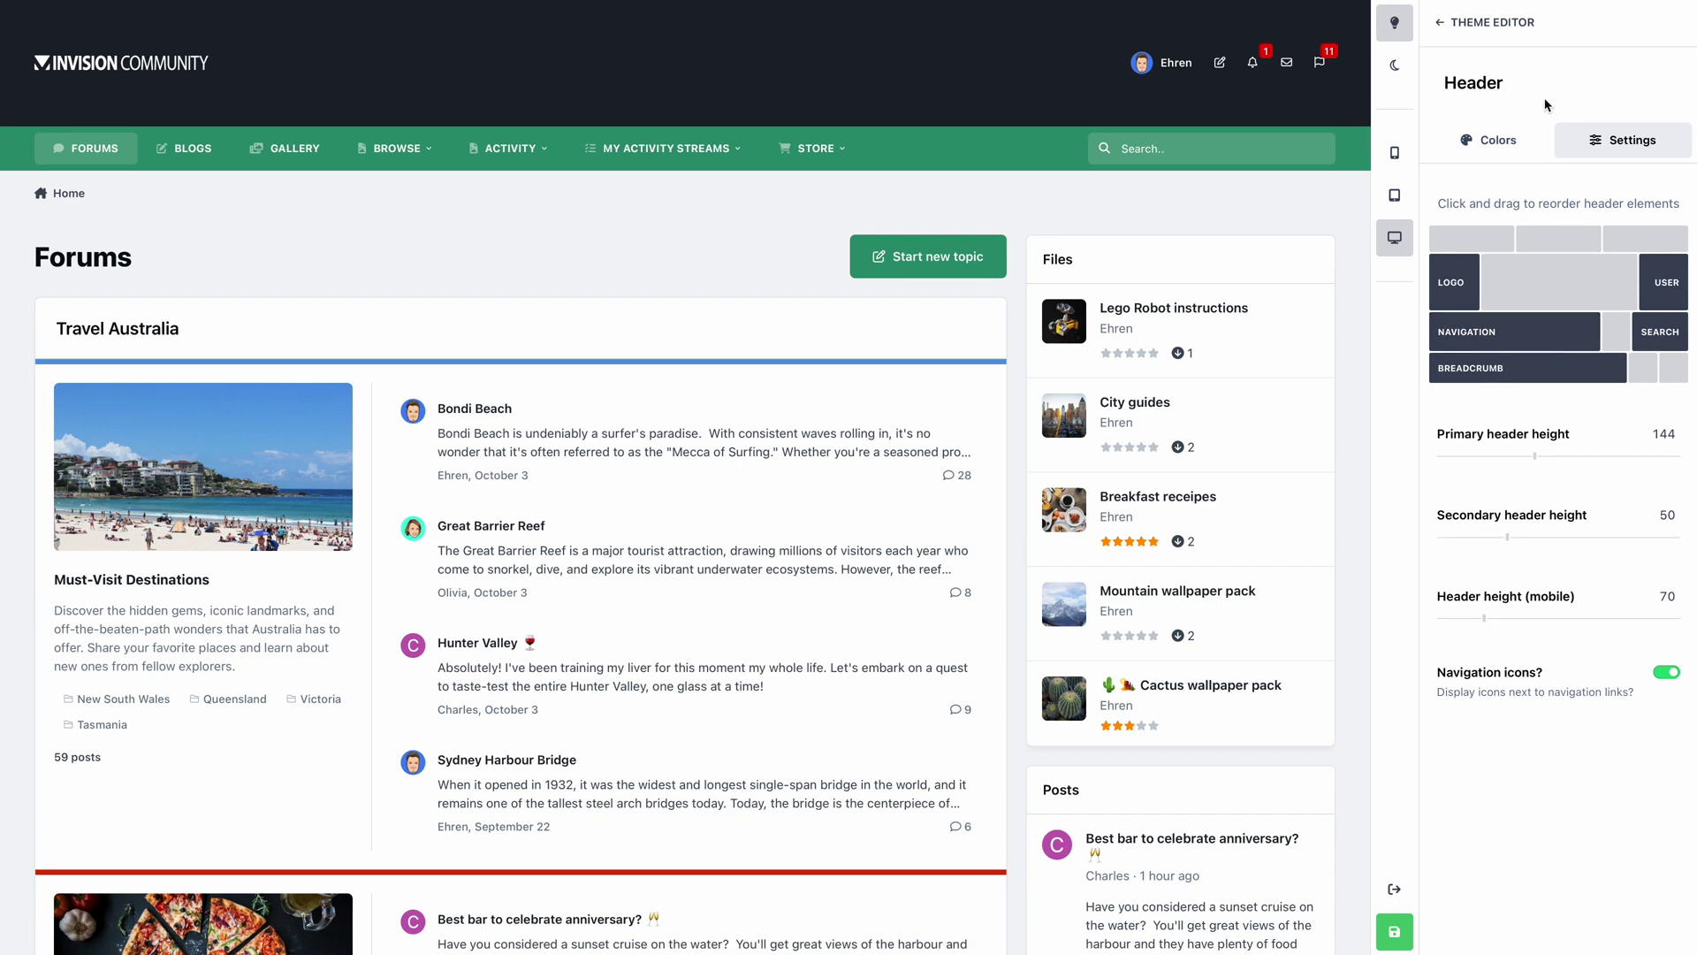
{"action": "left_click", "coordinate": [1533, 31]}
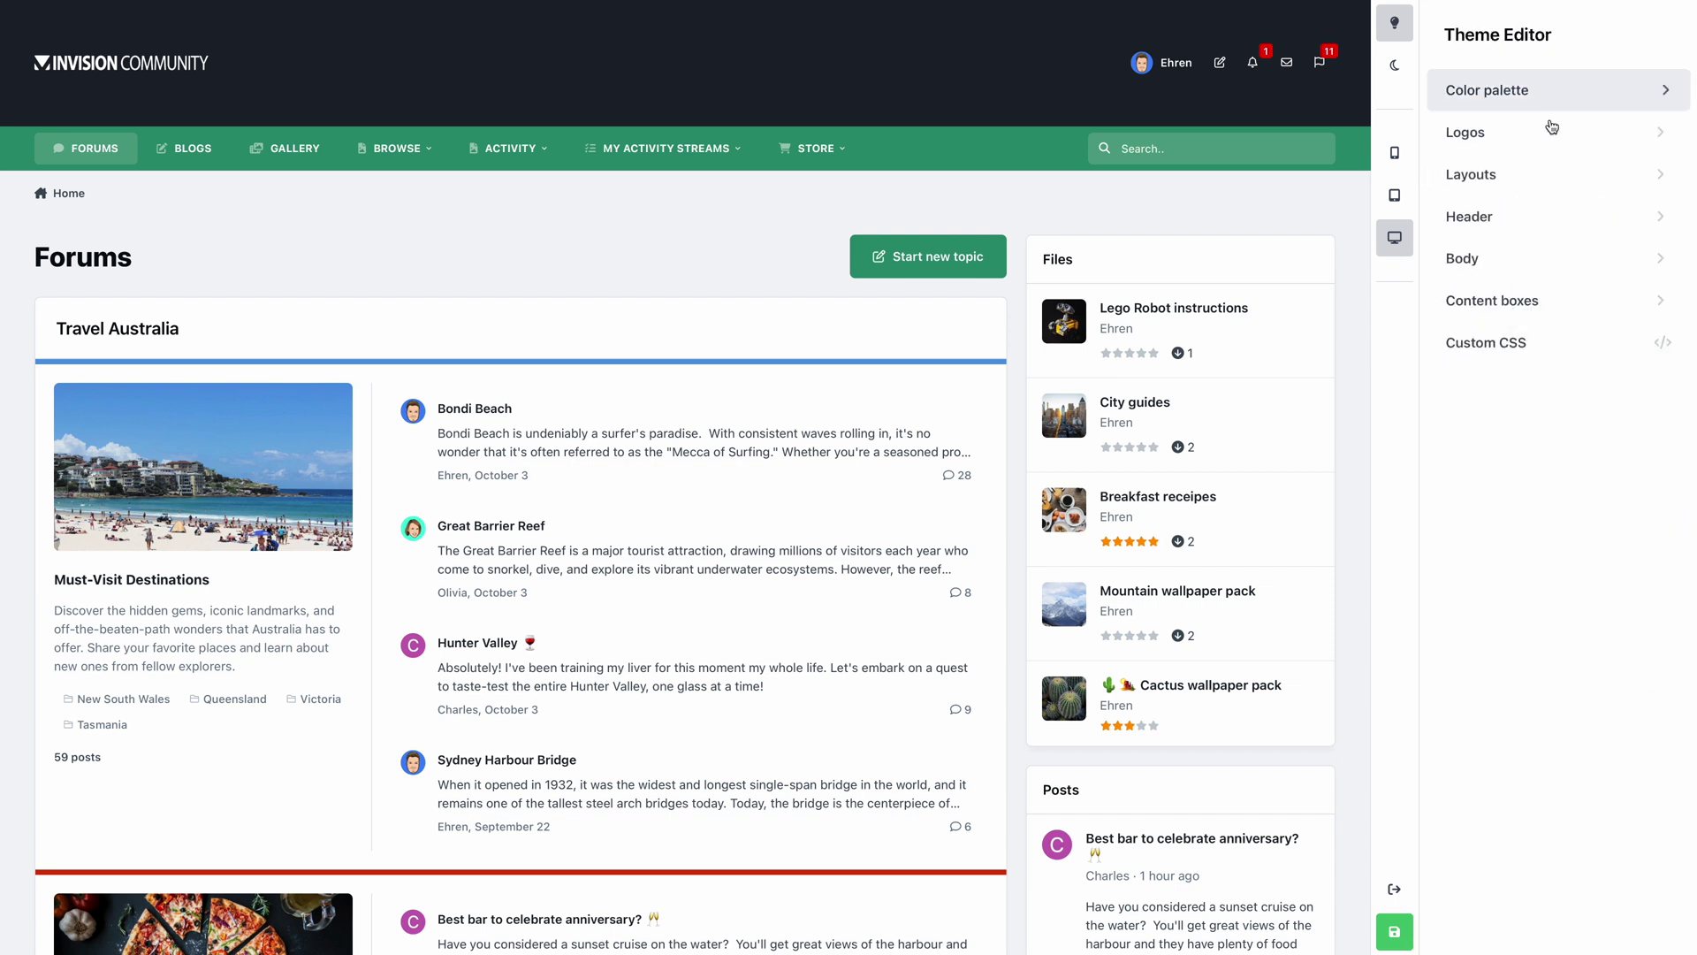
Narrow the body max-width to 1407 and set the body font to Helvetica
{"action": "left_click", "coordinate": [1572, 265]}
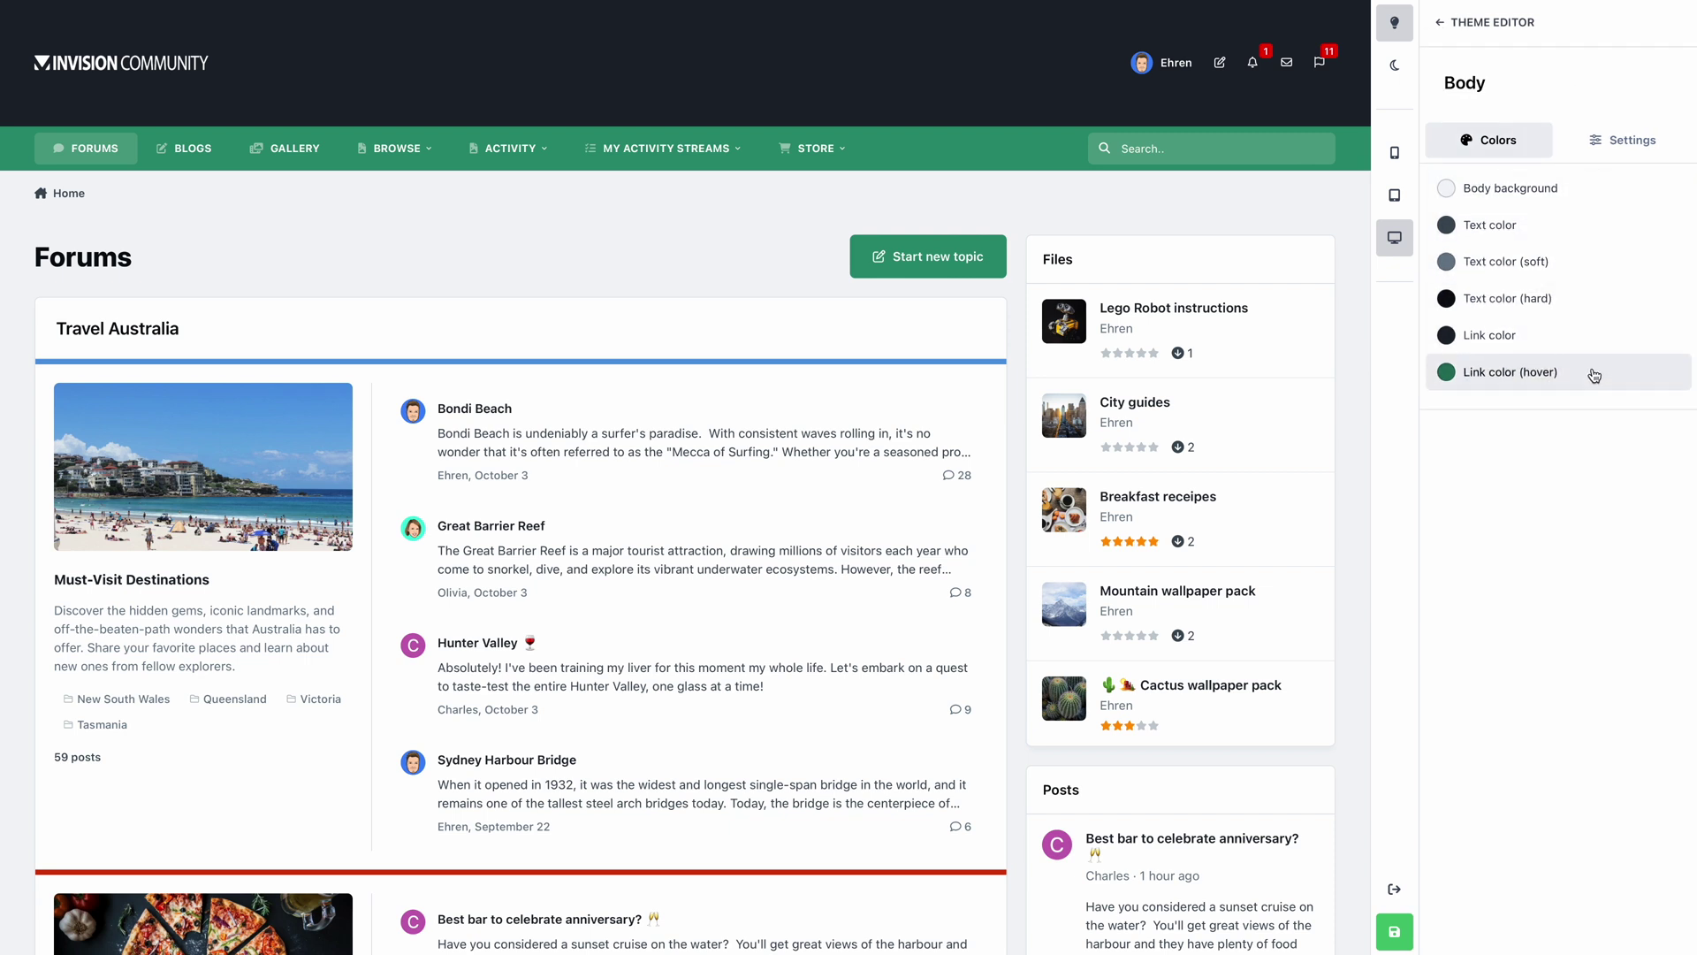
{"action": "left_click", "coordinate": [1620, 141]}
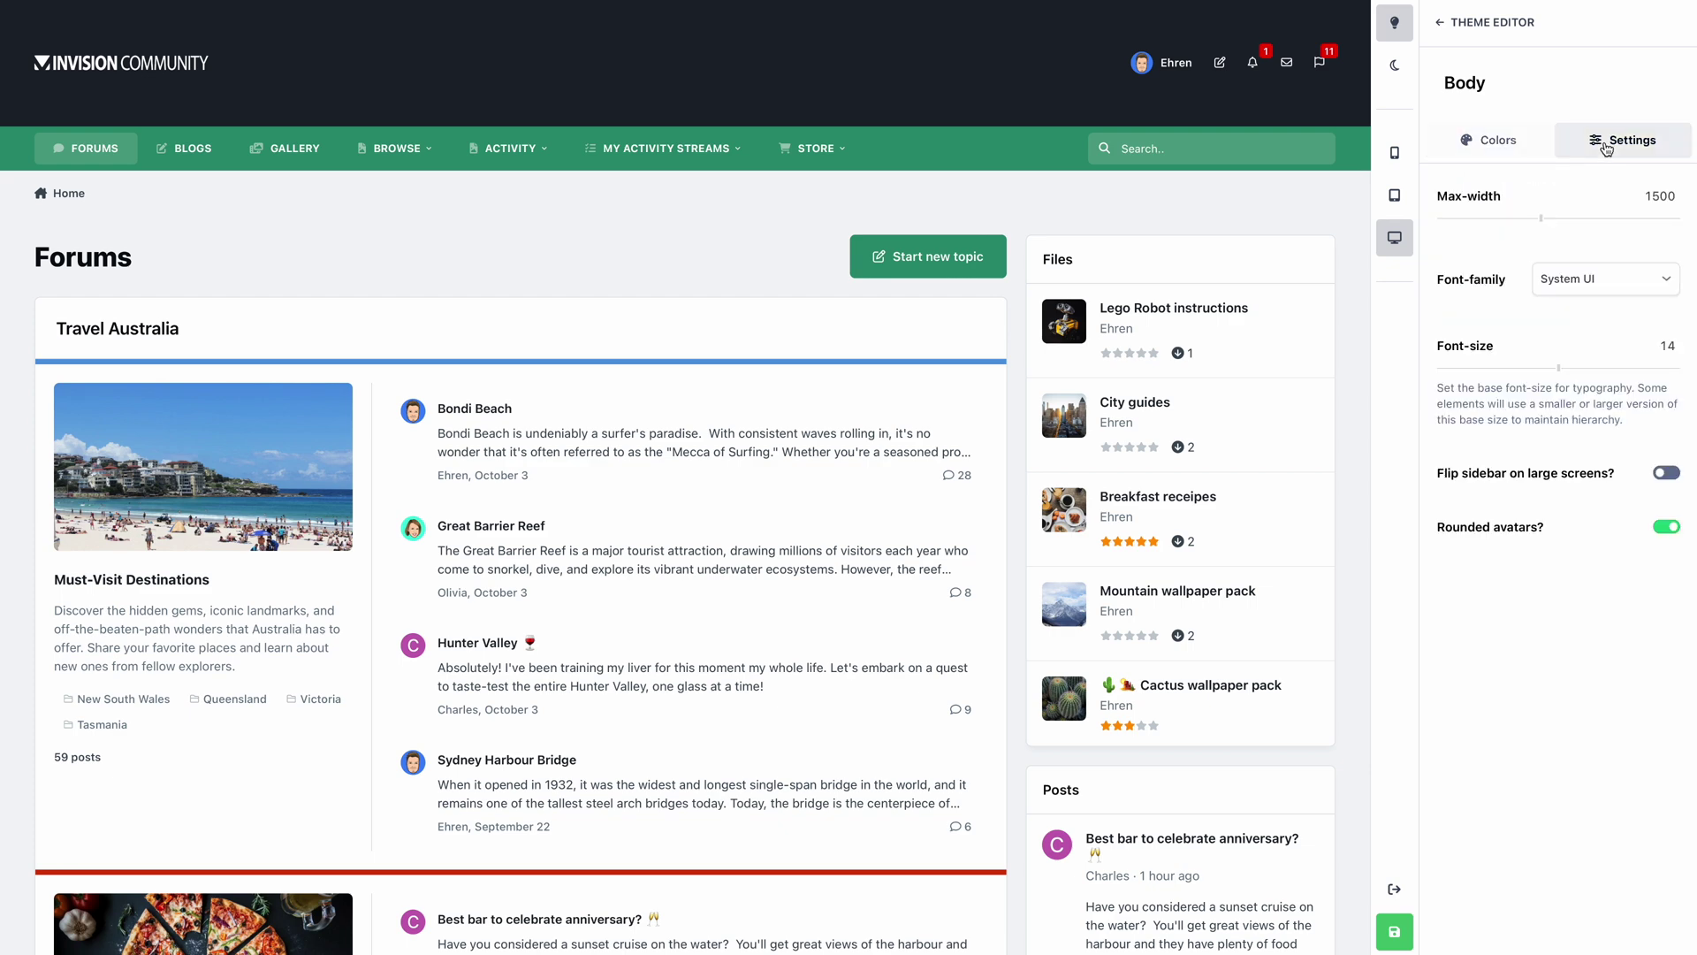
{"action": "left_click_drag", "start_coordinate": [1536, 218], "coordinate": [1522, 218]}
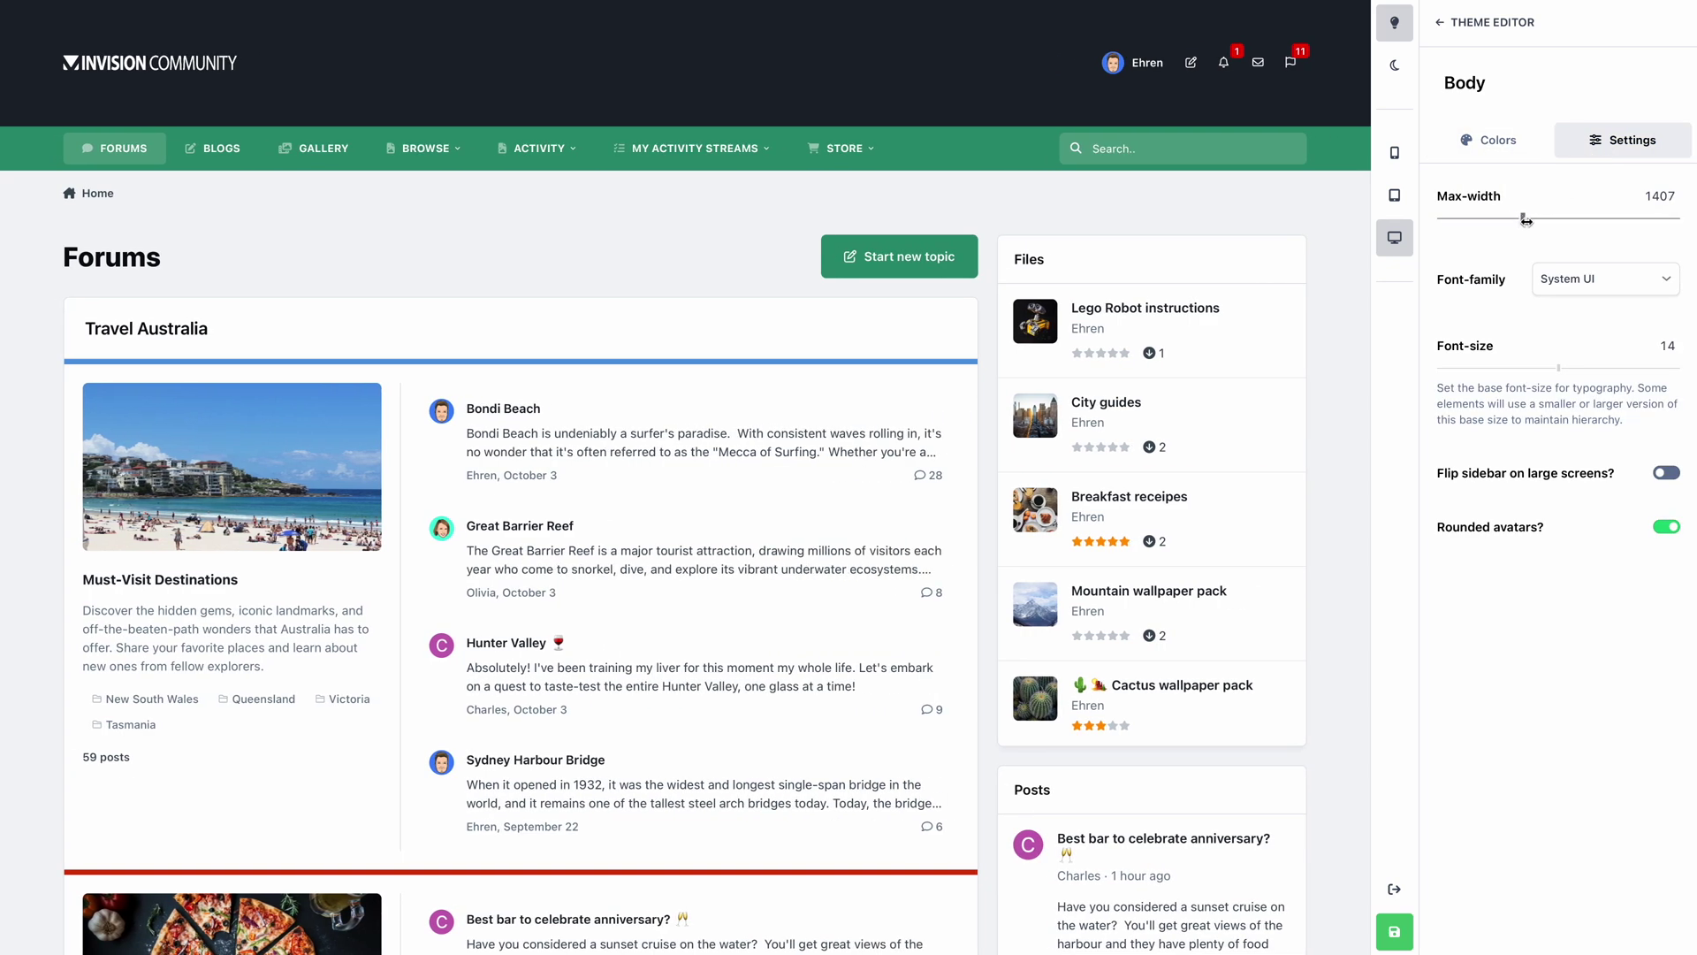
{"action": "left_click", "coordinate": [1617, 281]}
{"action": "left_click", "coordinate": [1614, 389]}
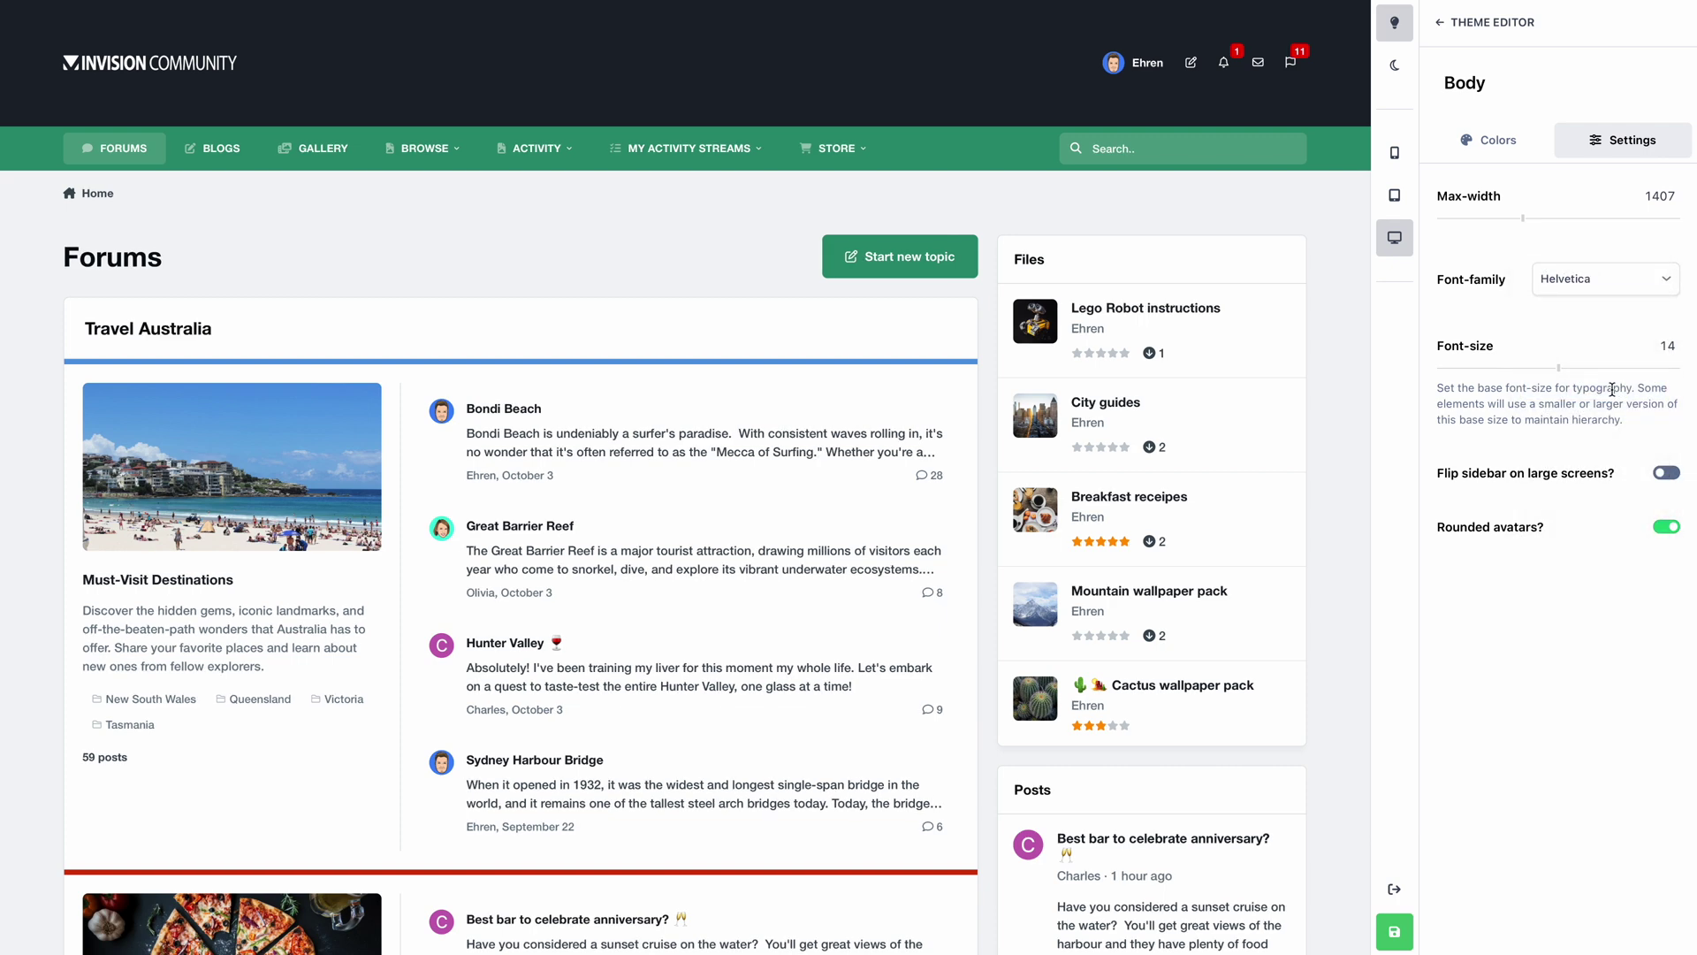
Keep base font size 14 and the sidebar on the right, and turn off rounded avatars
{"action": "mouse_move", "coordinate": [1560, 370]}
{"action": "left_mouse_down"}
{"action": "mouse_move", "coordinate": [1542, 371]}
{"action": "mouse_move", "coordinate": [1557, 375]}
{"action": "left_mouse_up"}
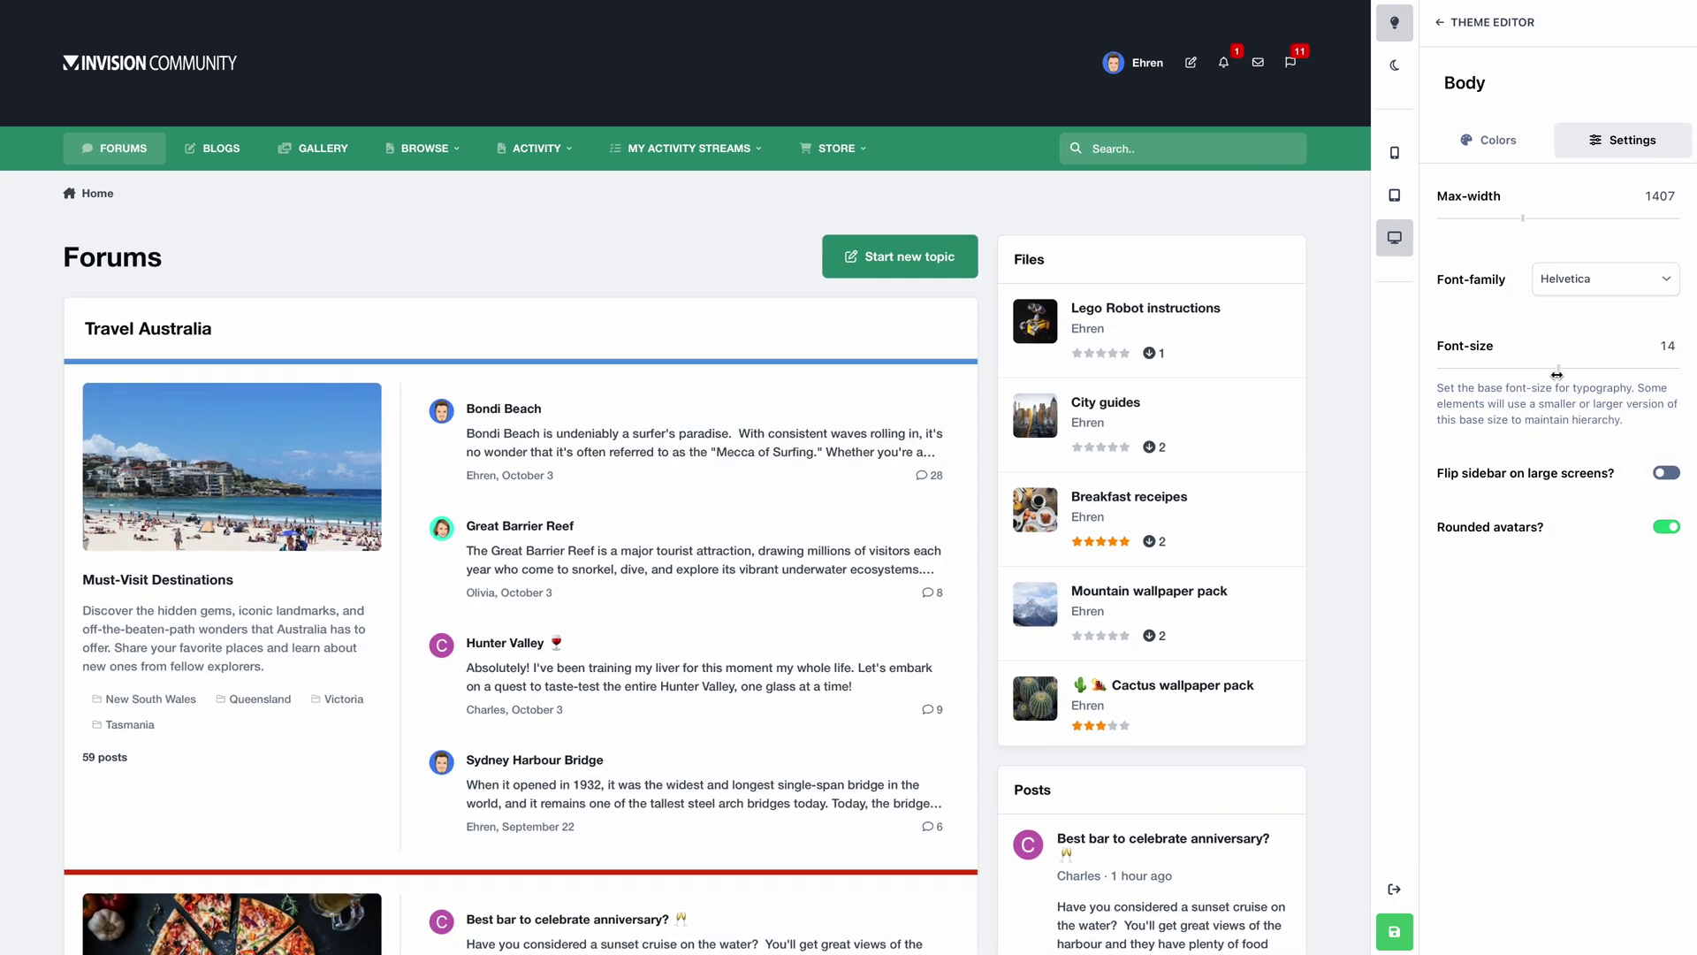
{"action": "left_click", "coordinate": [1668, 477]}
{"action": "left_click", "coordinate": [1670, 477]}
{"action": "left_click", "coordinate": [1668, 528]}
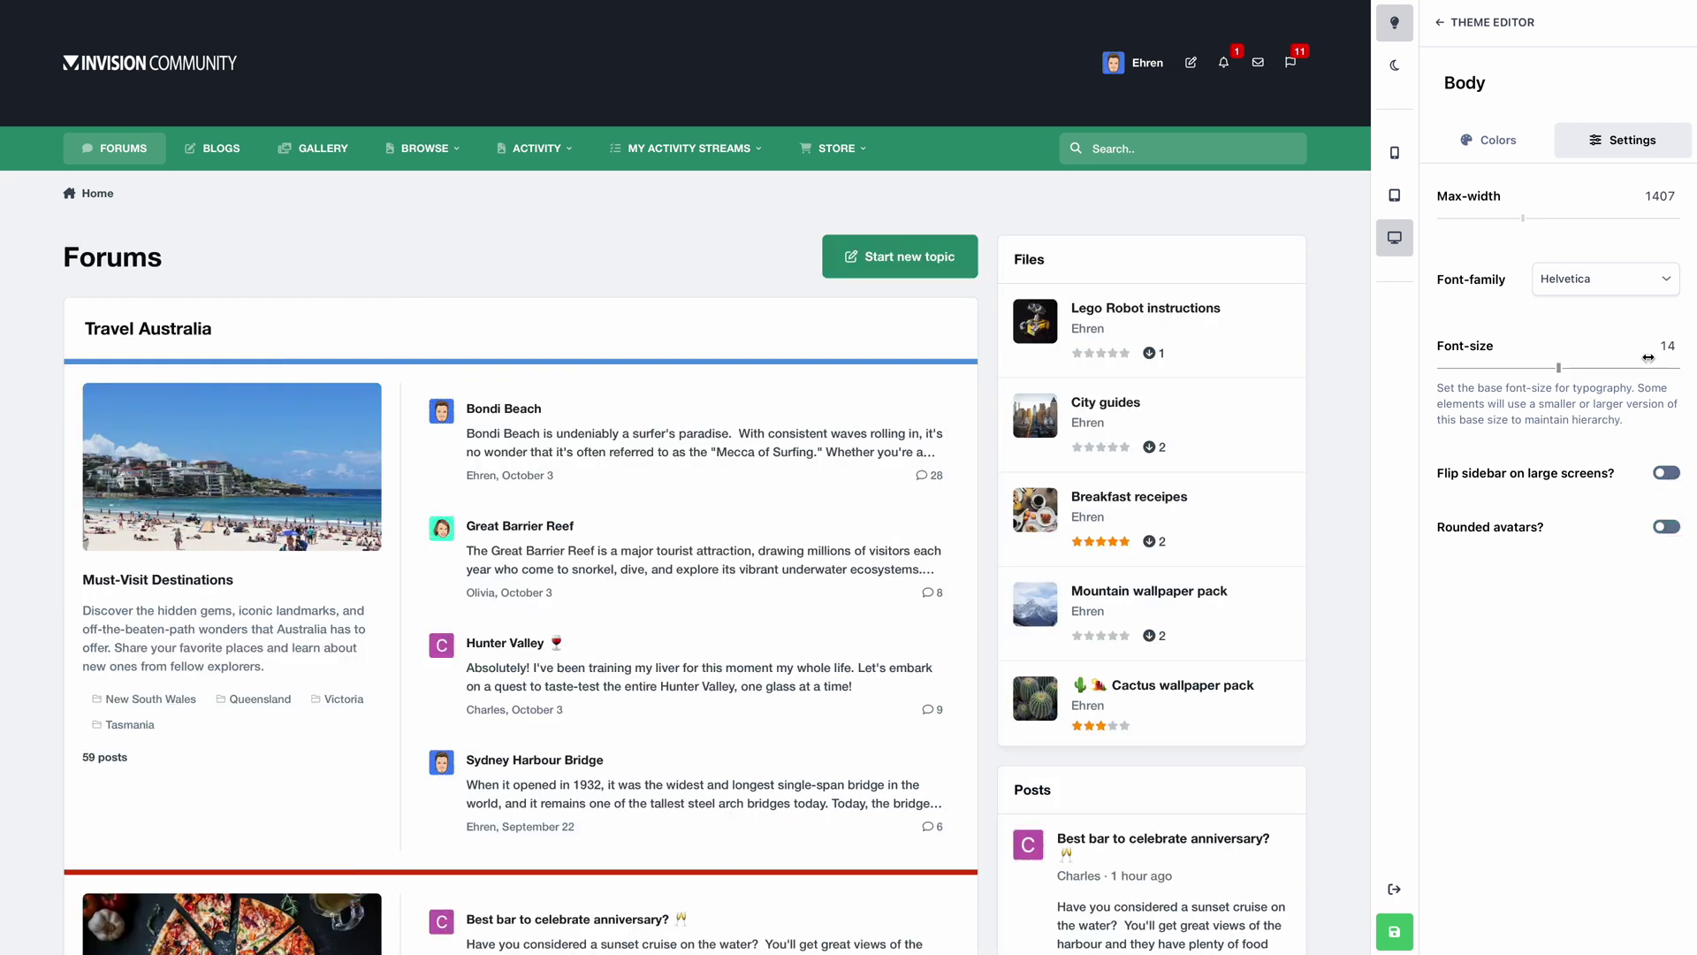
{"action": "left_click", "coordinate": [1580, 35]}
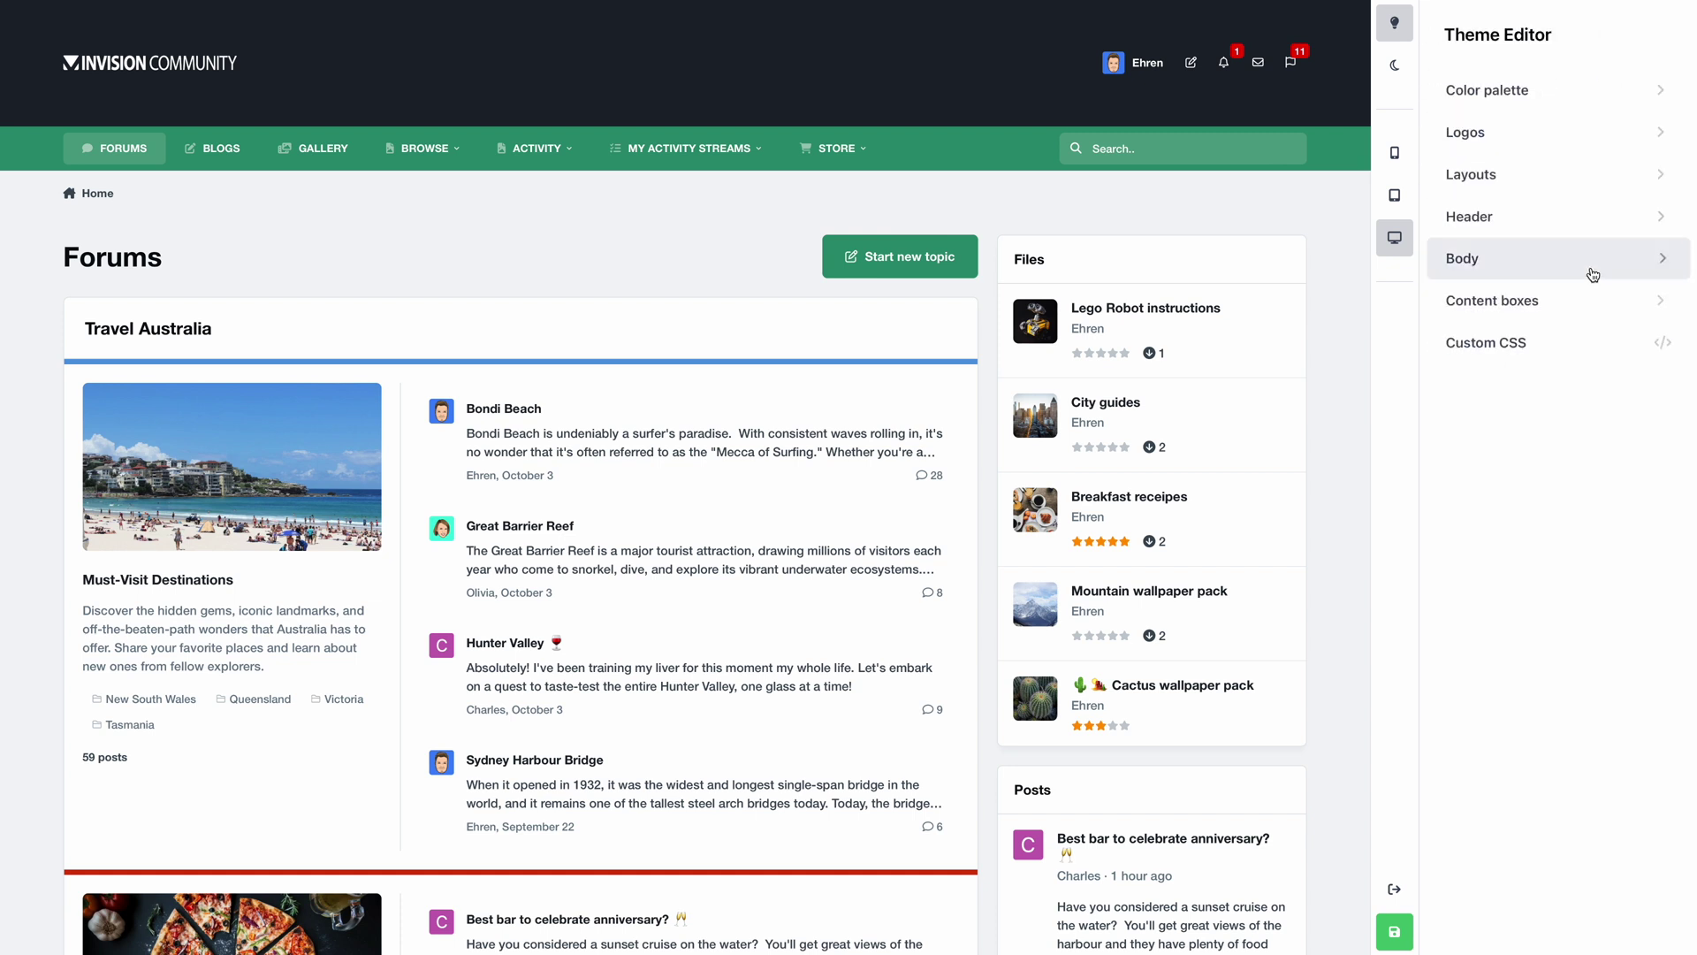
Give content box headers a Base contrast #4 background with white Base #2 text
{"action": "left_click", "coordinate": [1593, 302]}
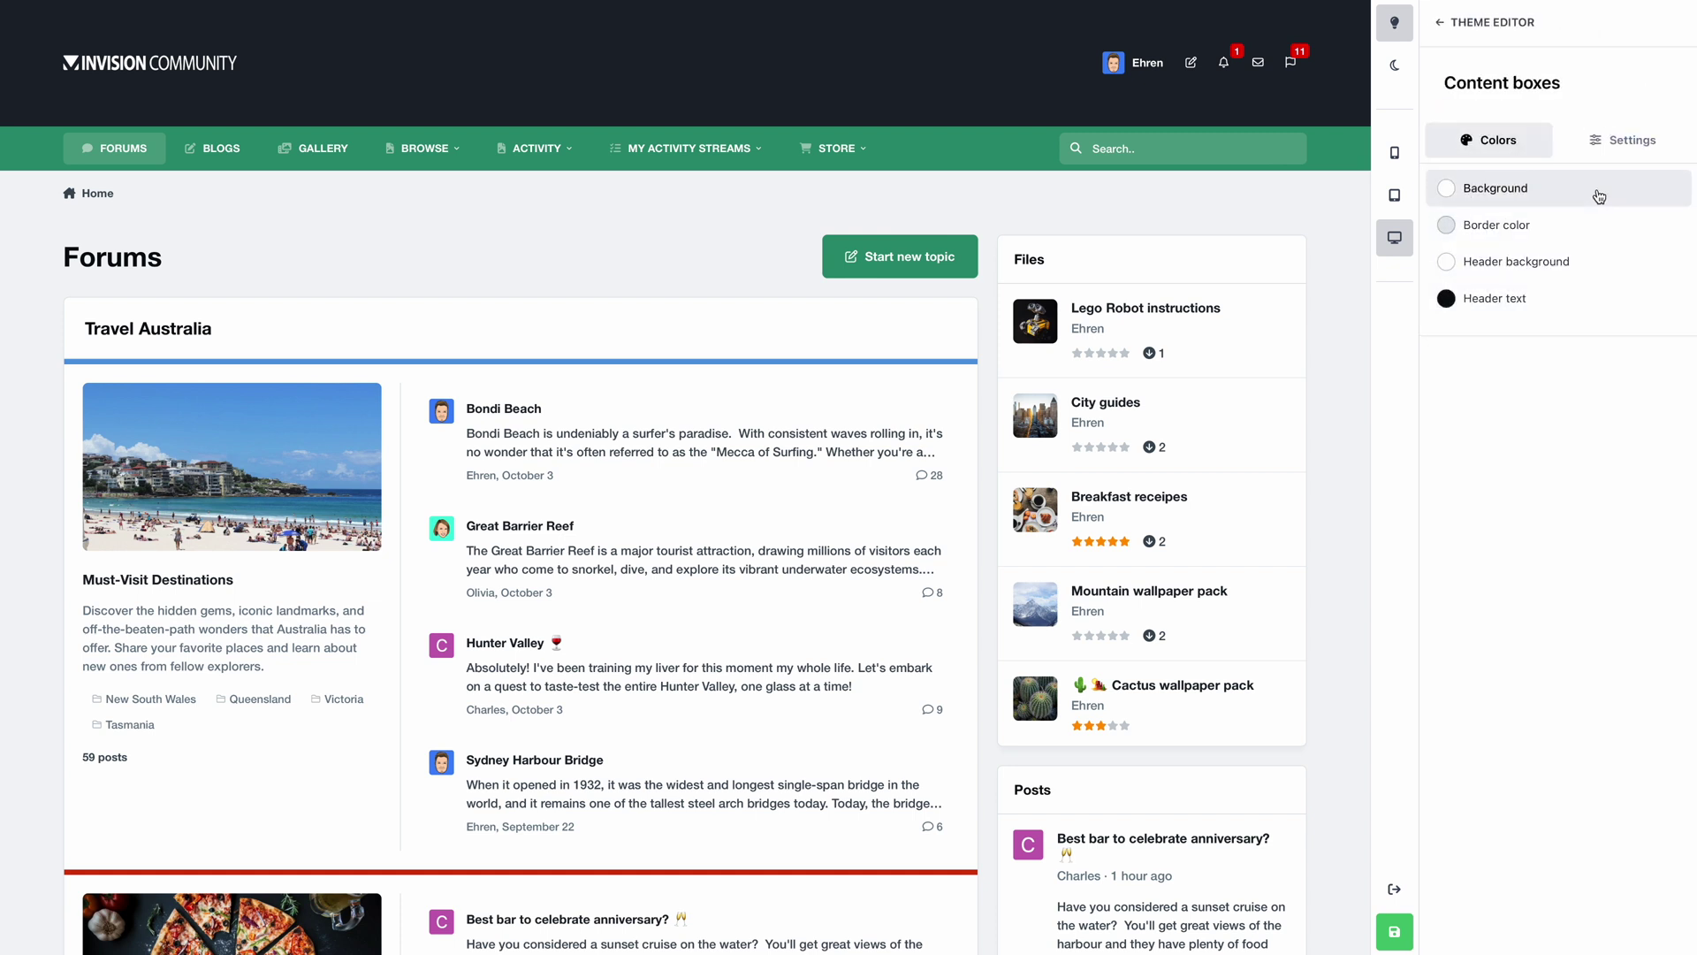
{"action": "left_click", "coordinate": [1603, 262]}
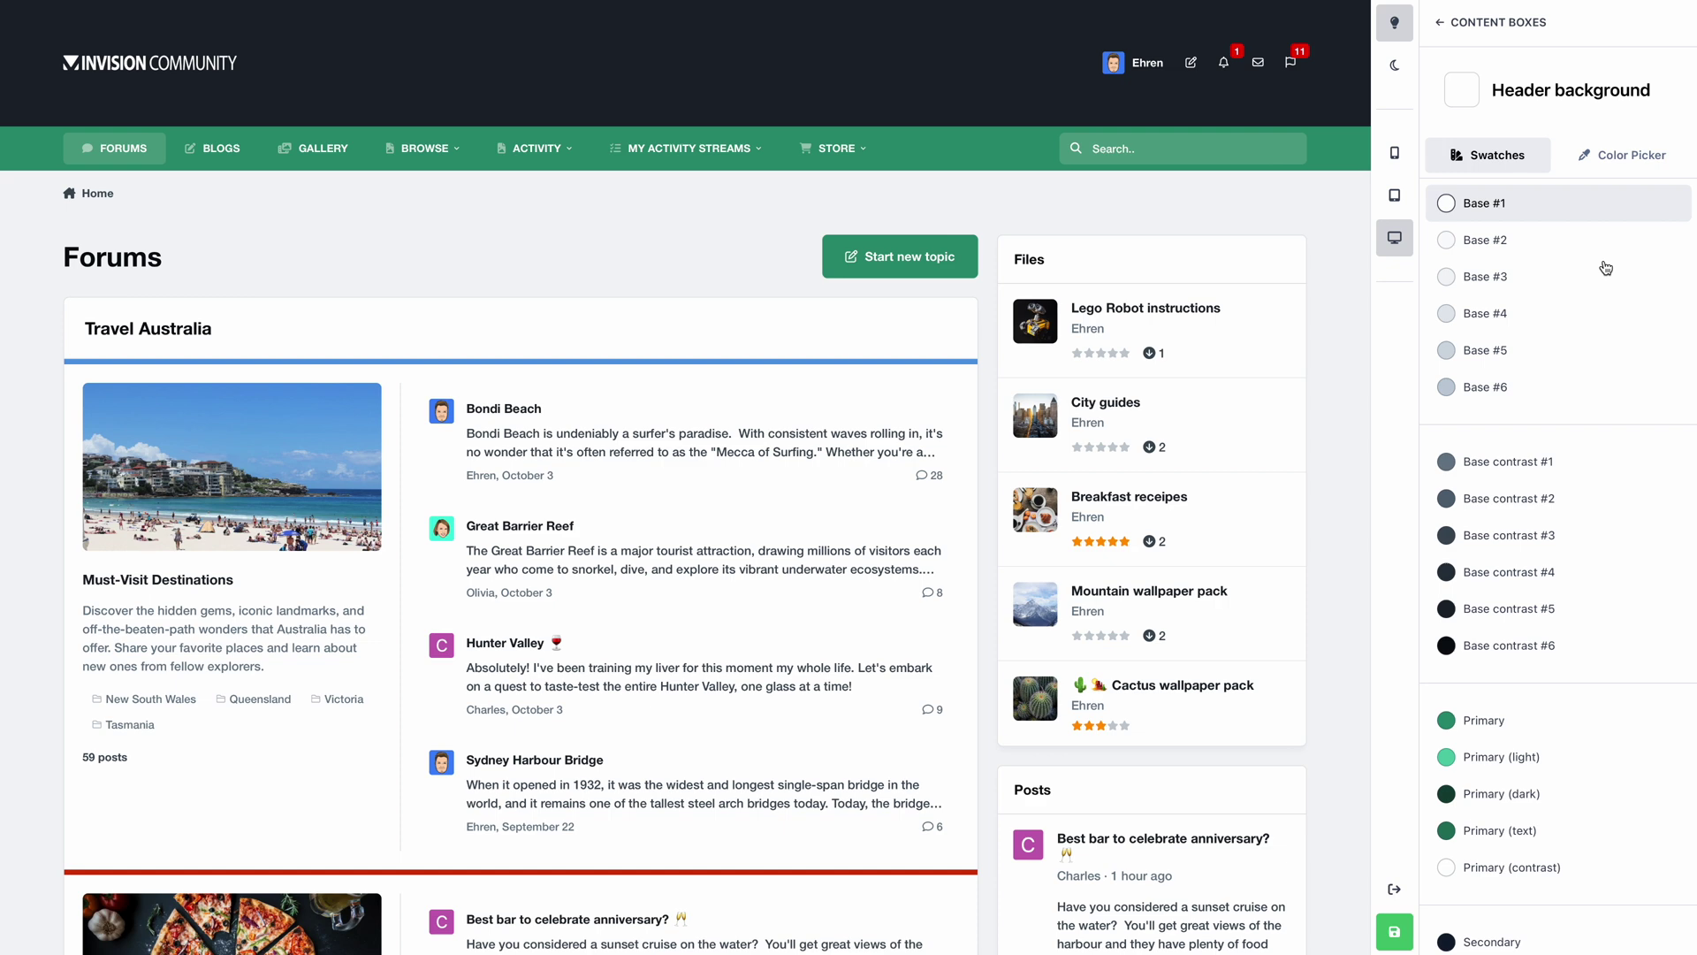
{"action": "left_click", "coordinate": [1610, 565]}
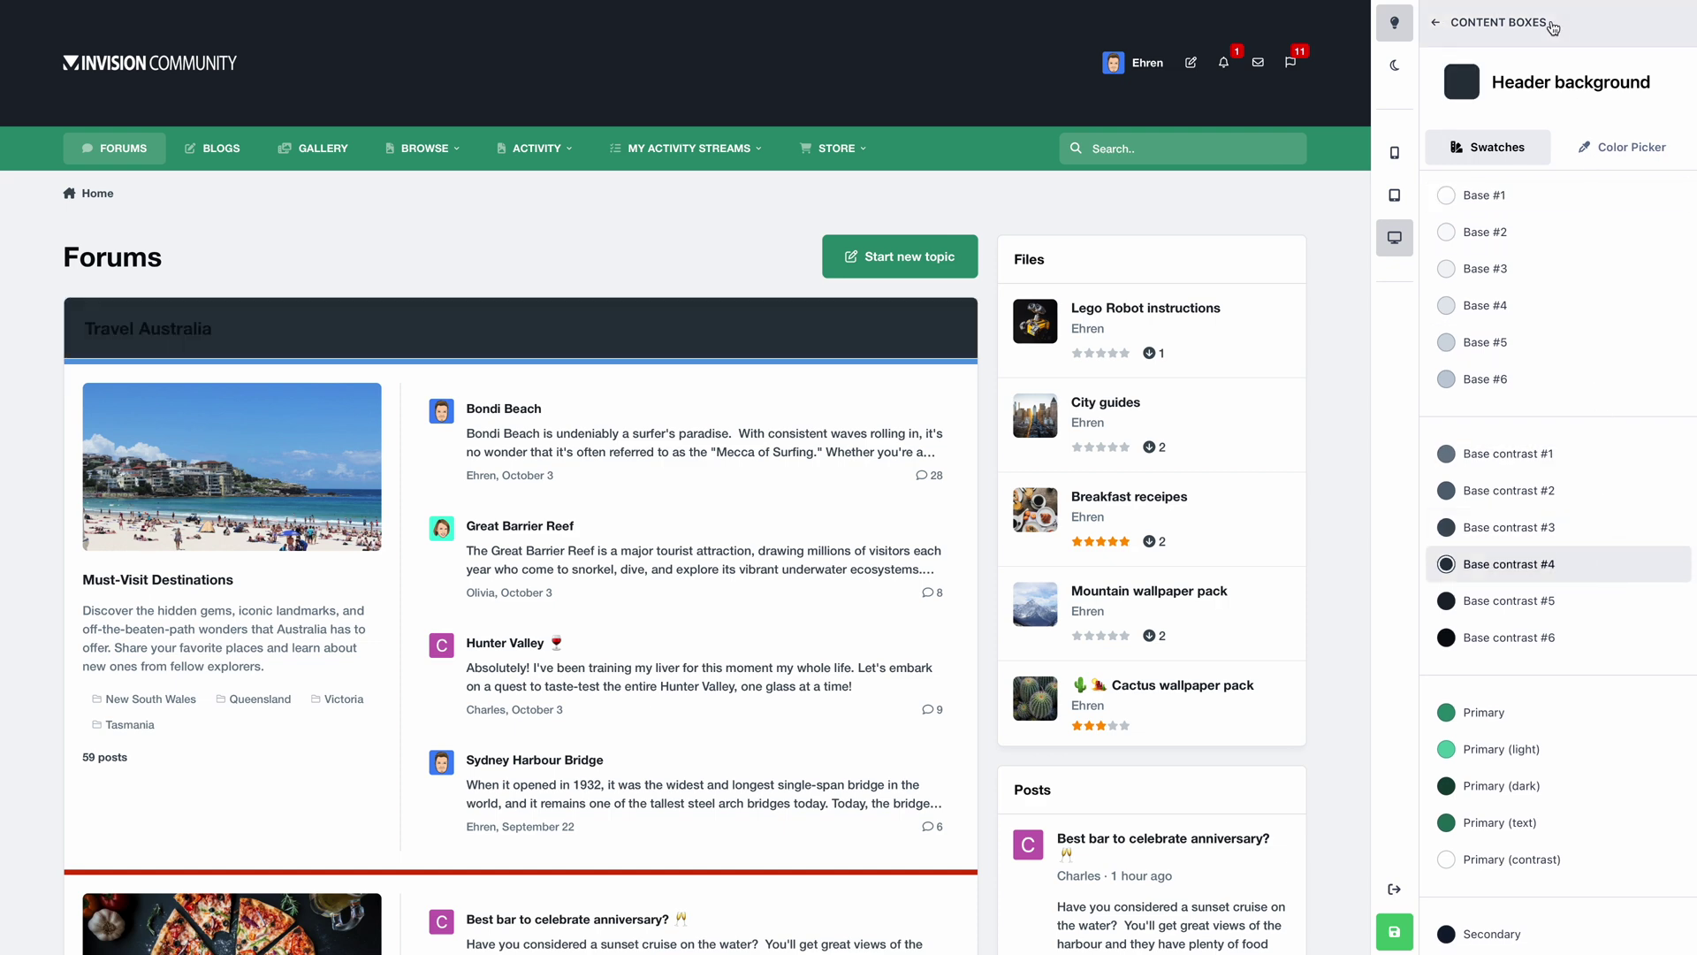
{"action": "left_click", "coordinate": [1467, 22]}
{"action": "left_click", "coordinate": [1549, 301]}
{"action": "left_click", "coordinate": [1554, 233]}
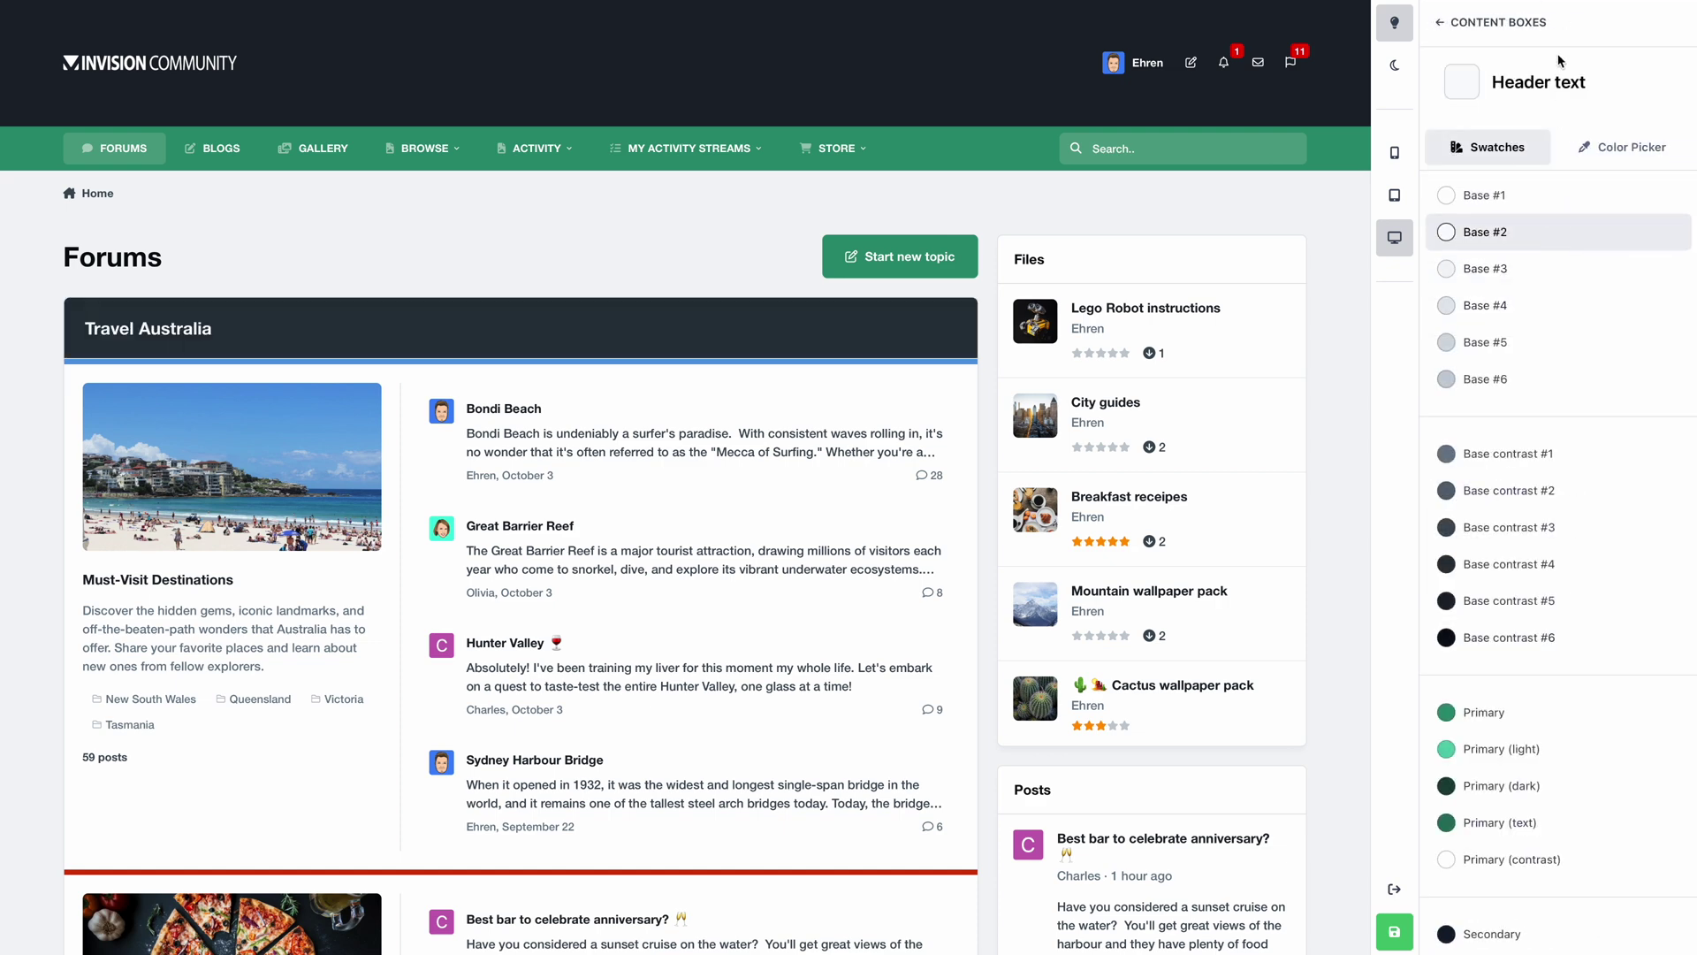
{"action": "left_click", "coordinate": [1562, 34]}
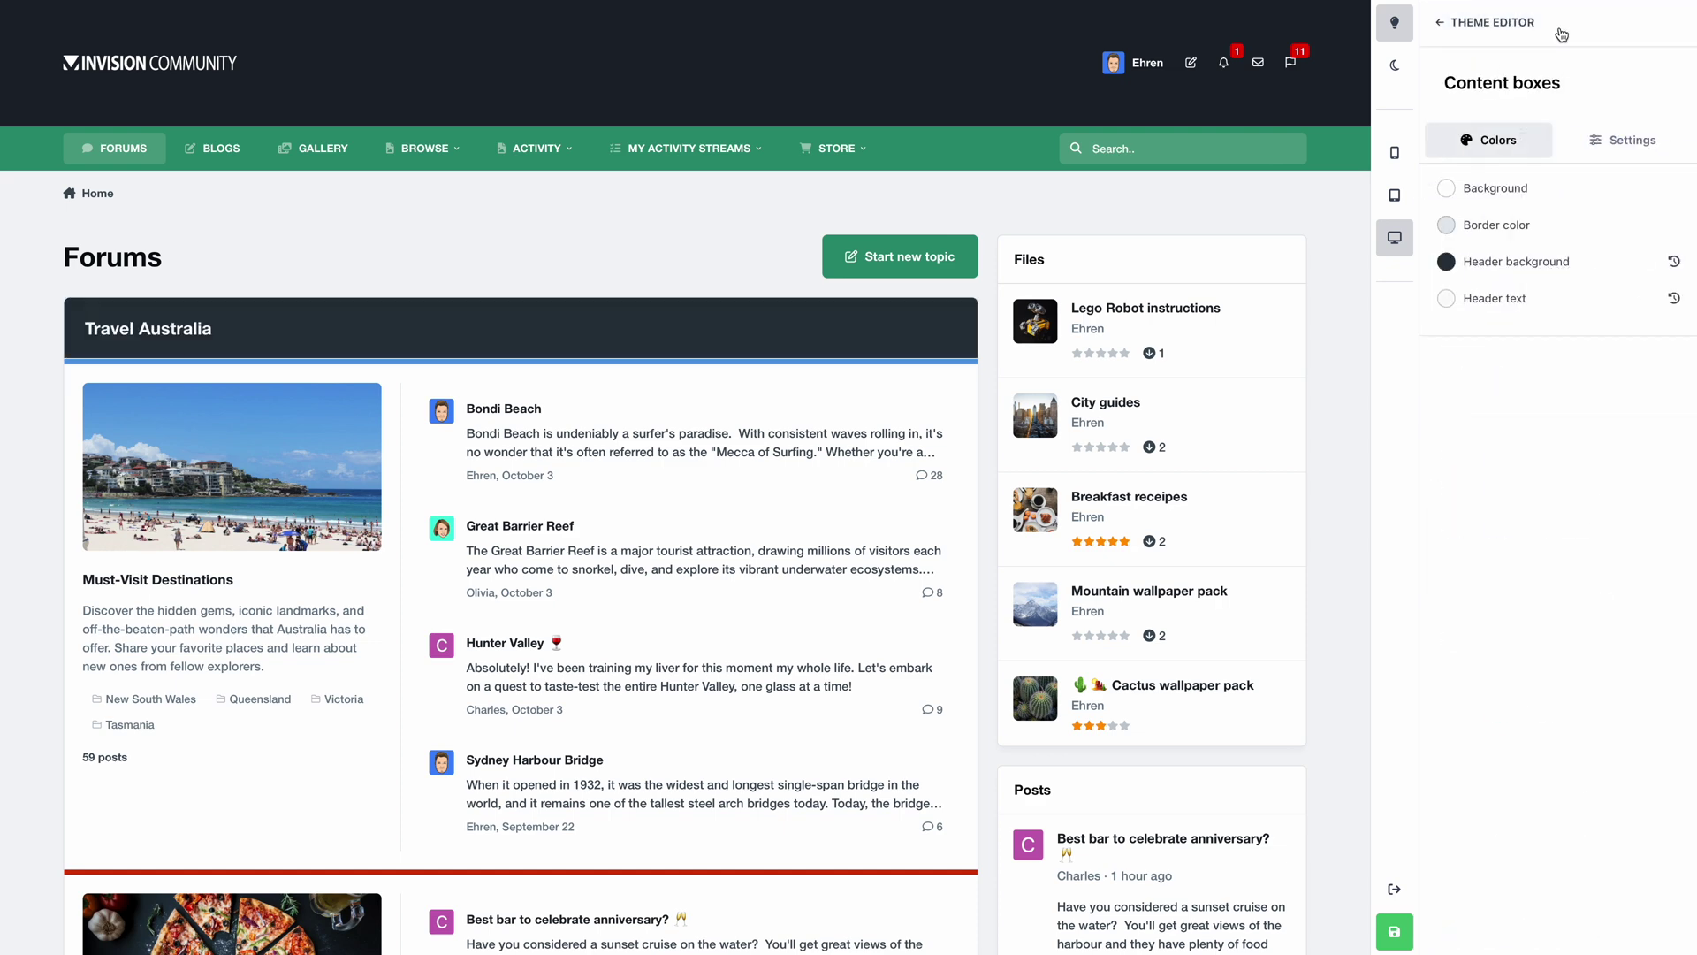
Set content box border width 3, border radius 0 and shadow 0
{"action": "left_click", "coordinate": [1629, 141]}
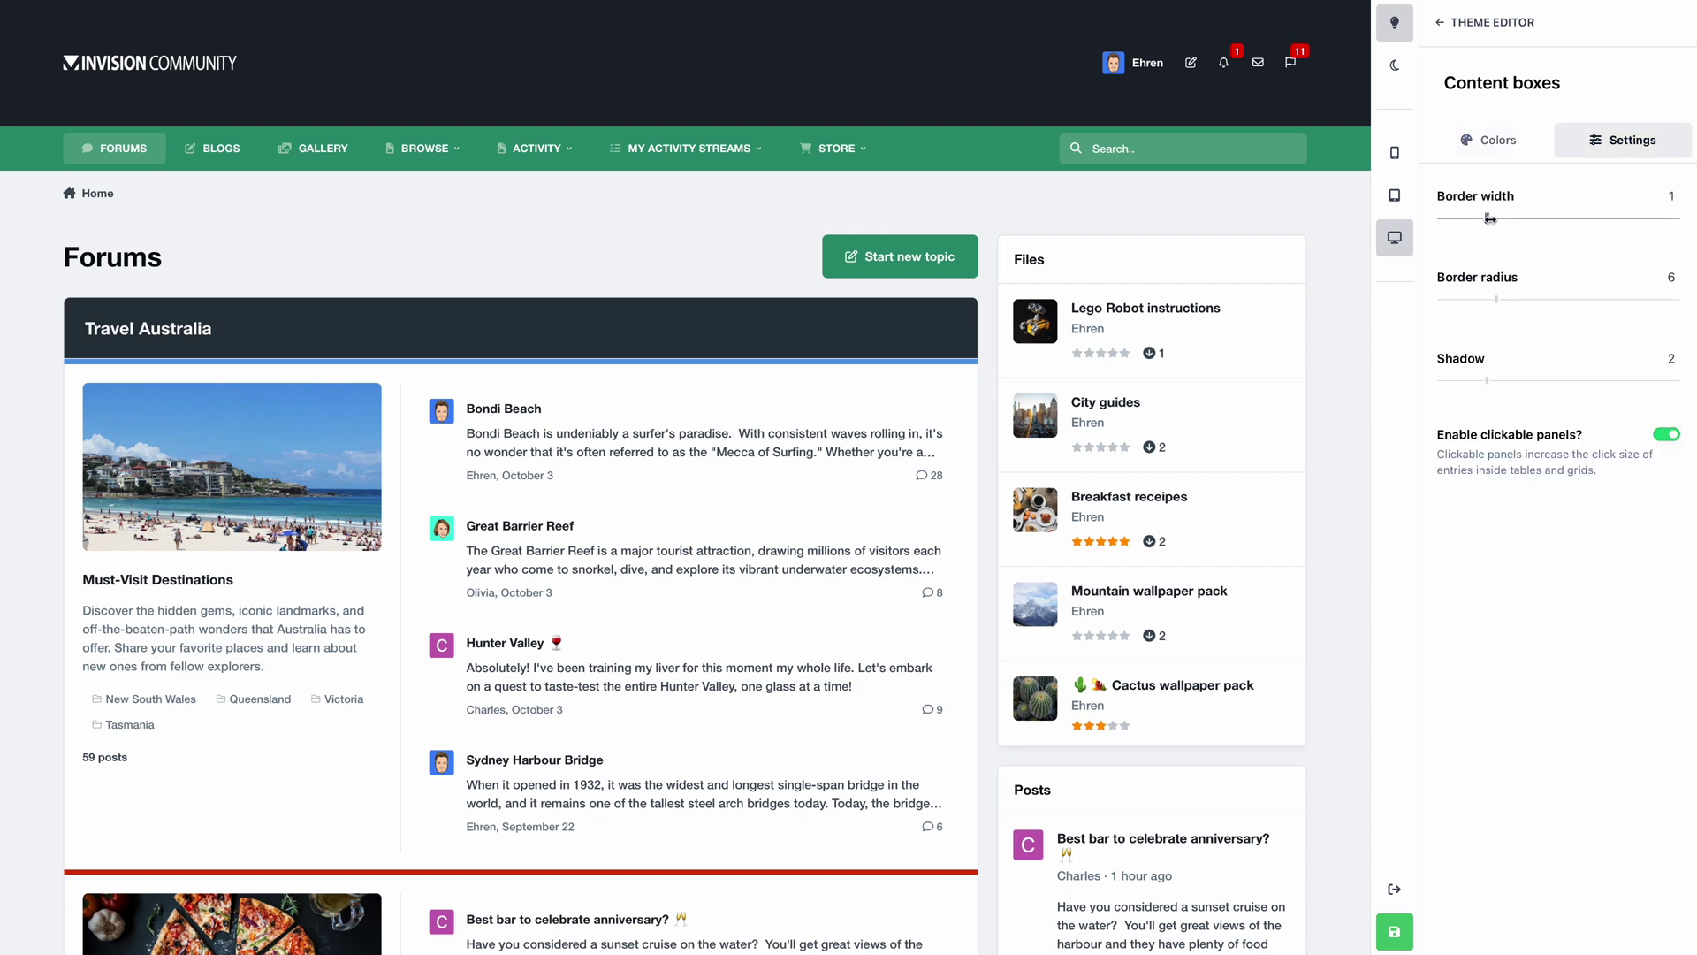
{"action": "left_click", "coordinate": [1448, 218]}
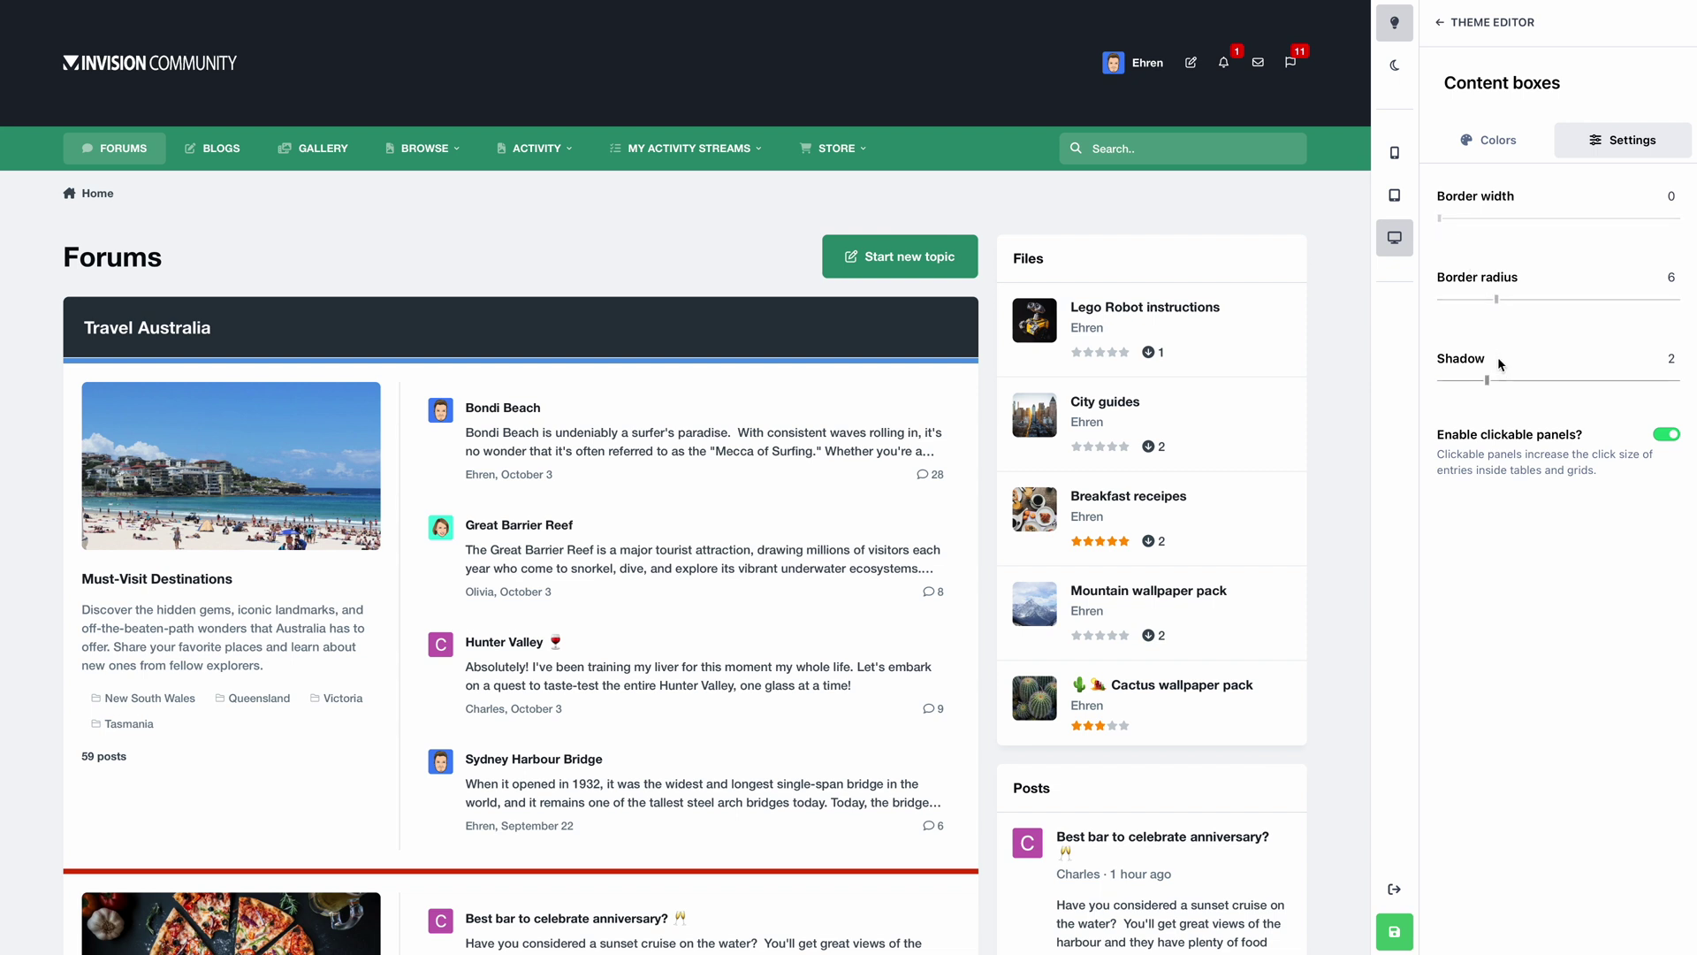
{"action": "left_click_drag", "start_coordinate": [1491, 380], "coordinate": [1641, 383]}
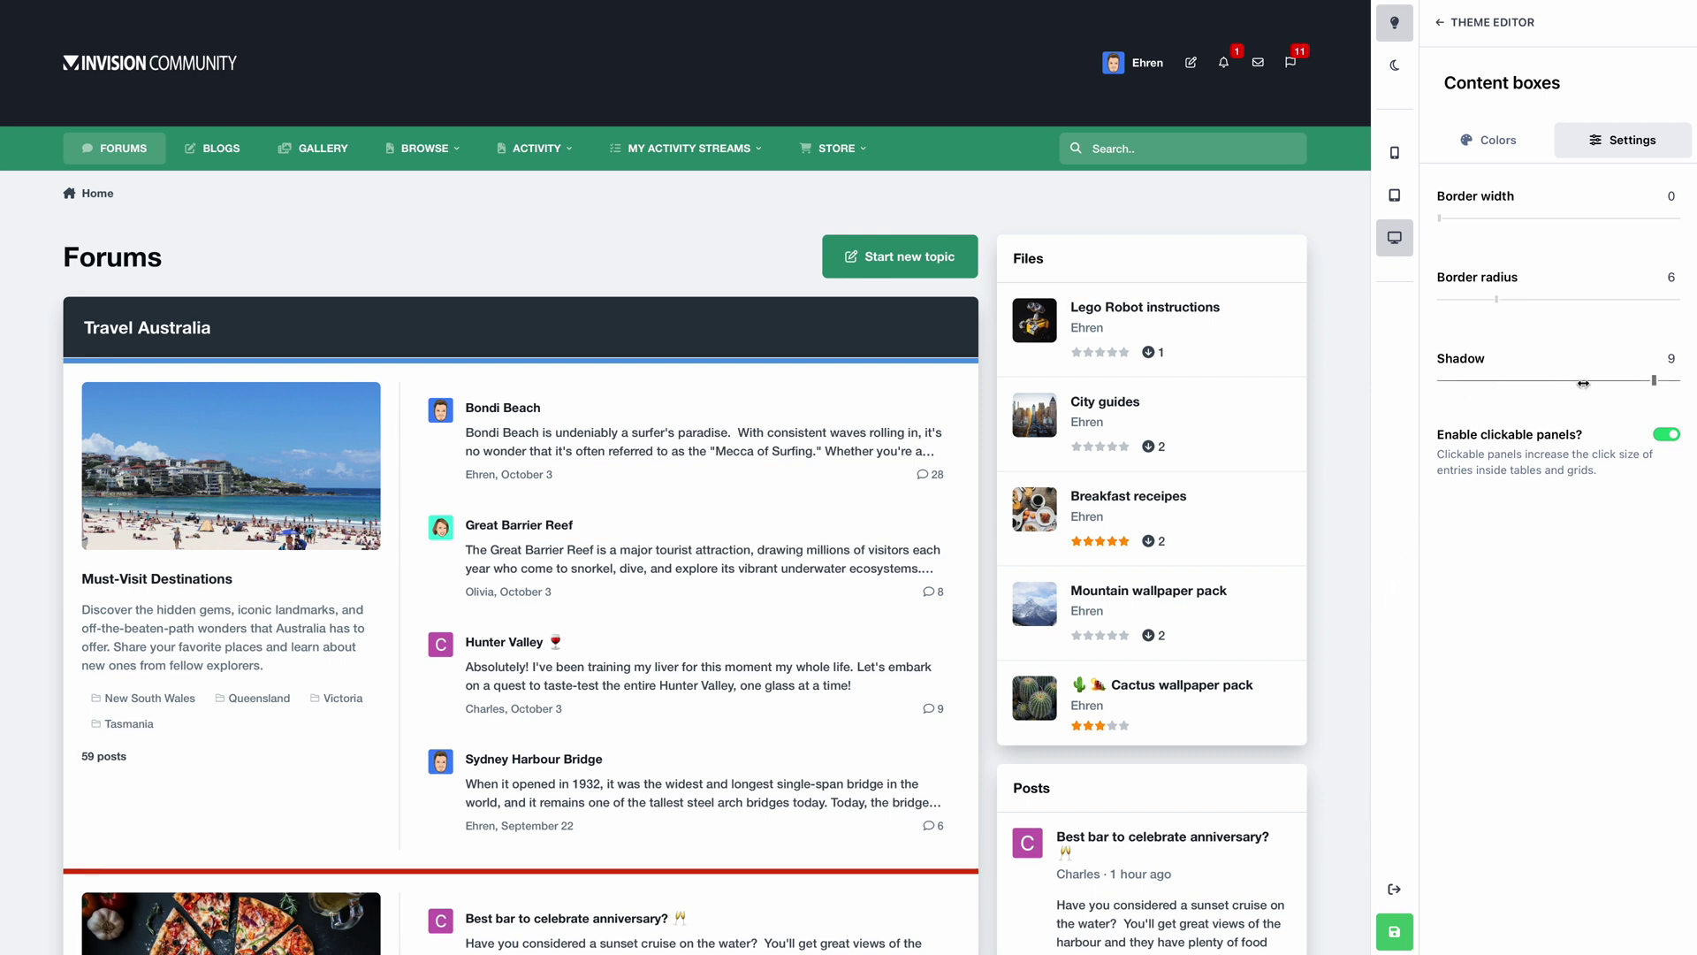
{"action": "left_click_drag", "start_coordinate": [1637, 382], "coordinate": [1439, 382]}
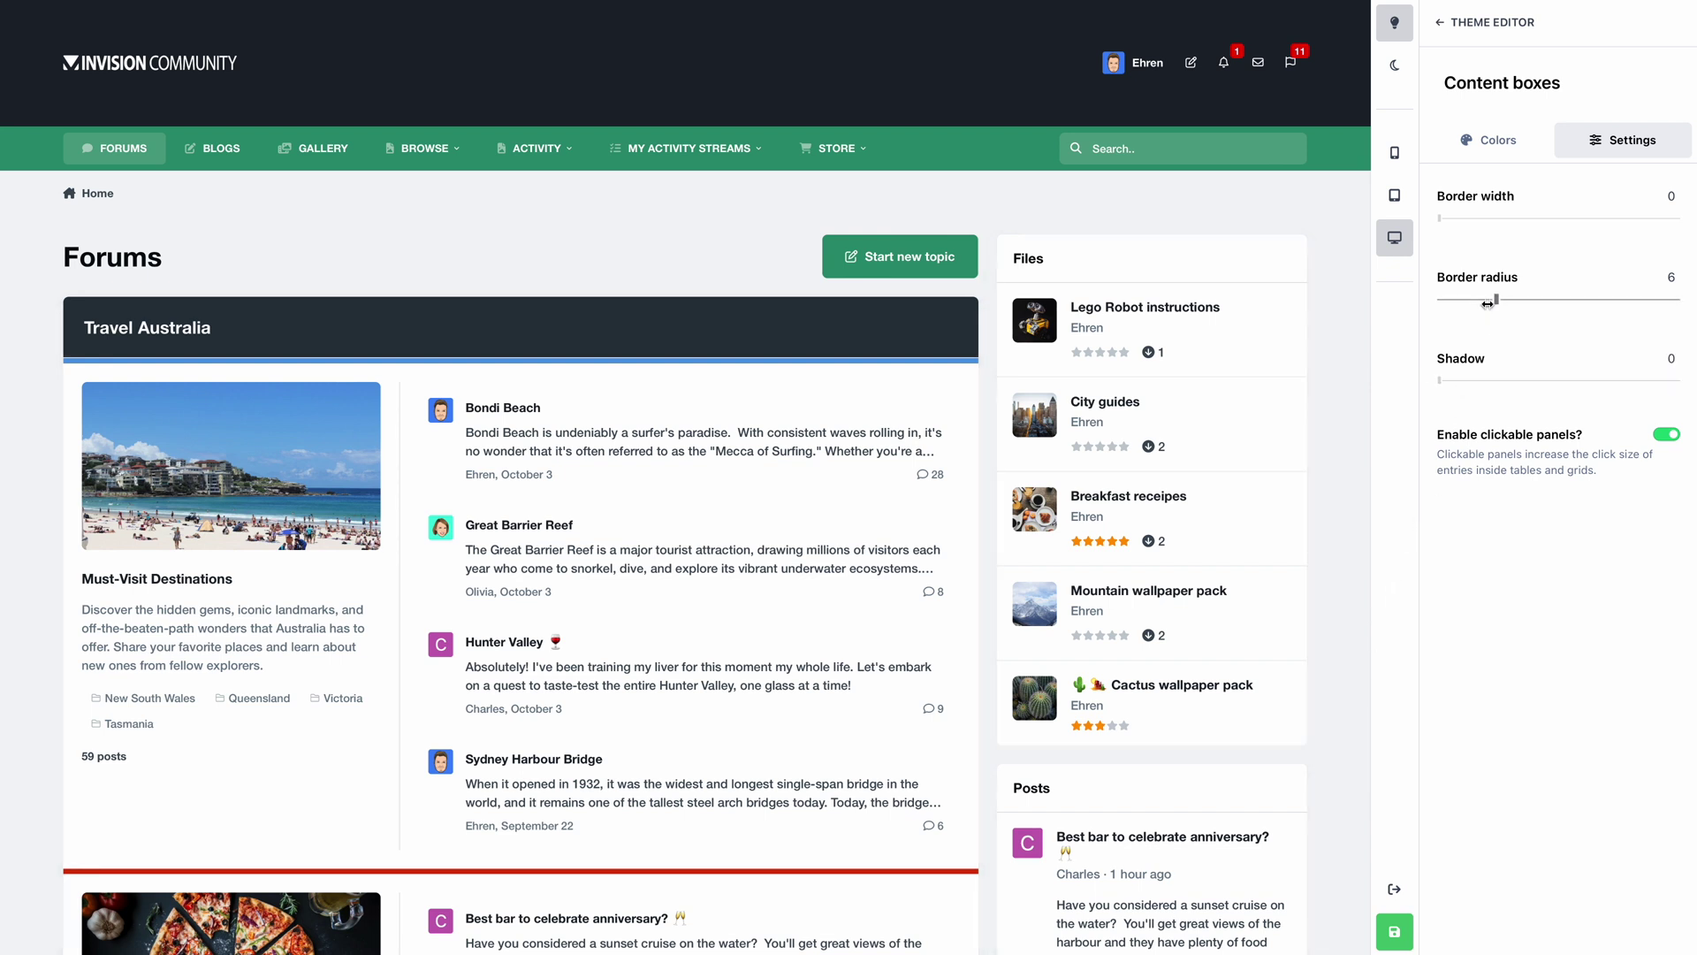
{"action": "left_click_drag", "start_coordinate": [1496, 299], "coordinate": [1439, 301]}
{"action": "left_click_drag", "start_coordinate": [1439, 218], "coordinate": [1574, 223]}
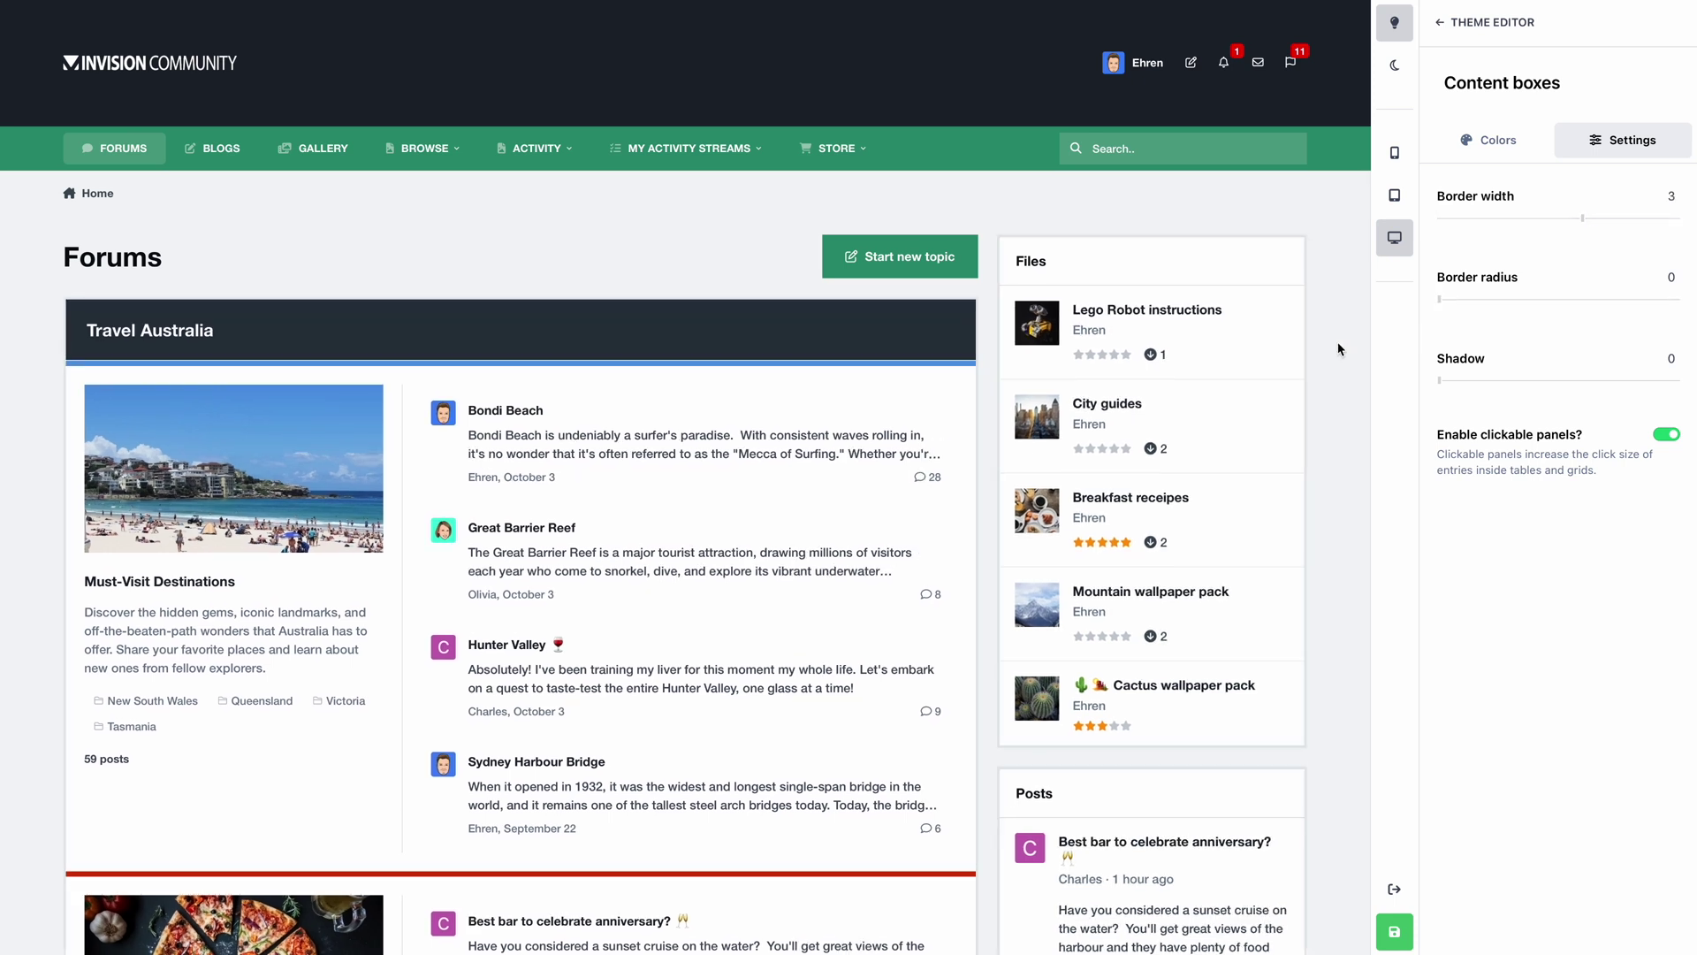
{"action": "scroll", "coordinate": [1323, 351], "scroll_direction": "down", "scroll_amount": 3}
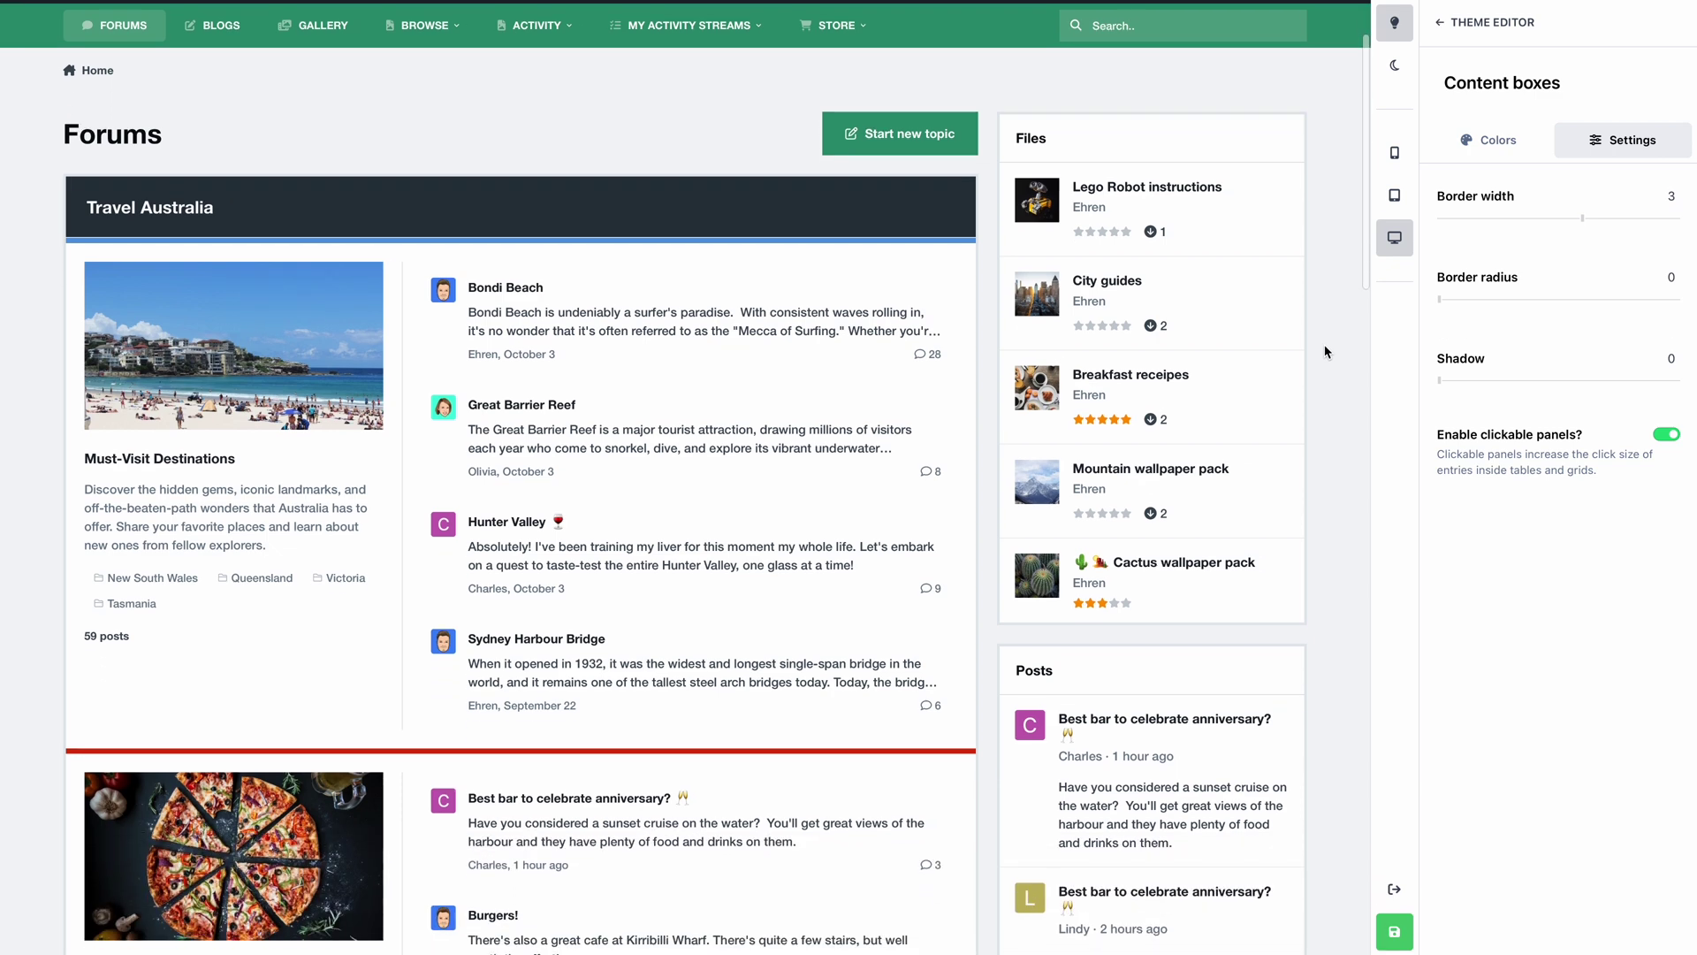
{"action": "scroll", "coordinate": [1324, 351], "scroll_direction": "up", "scroll_amount": 2}
{"action": "scroll", "coordinate": [1324, 351], "scroll_direction": "up", "scroll_amount": 1}
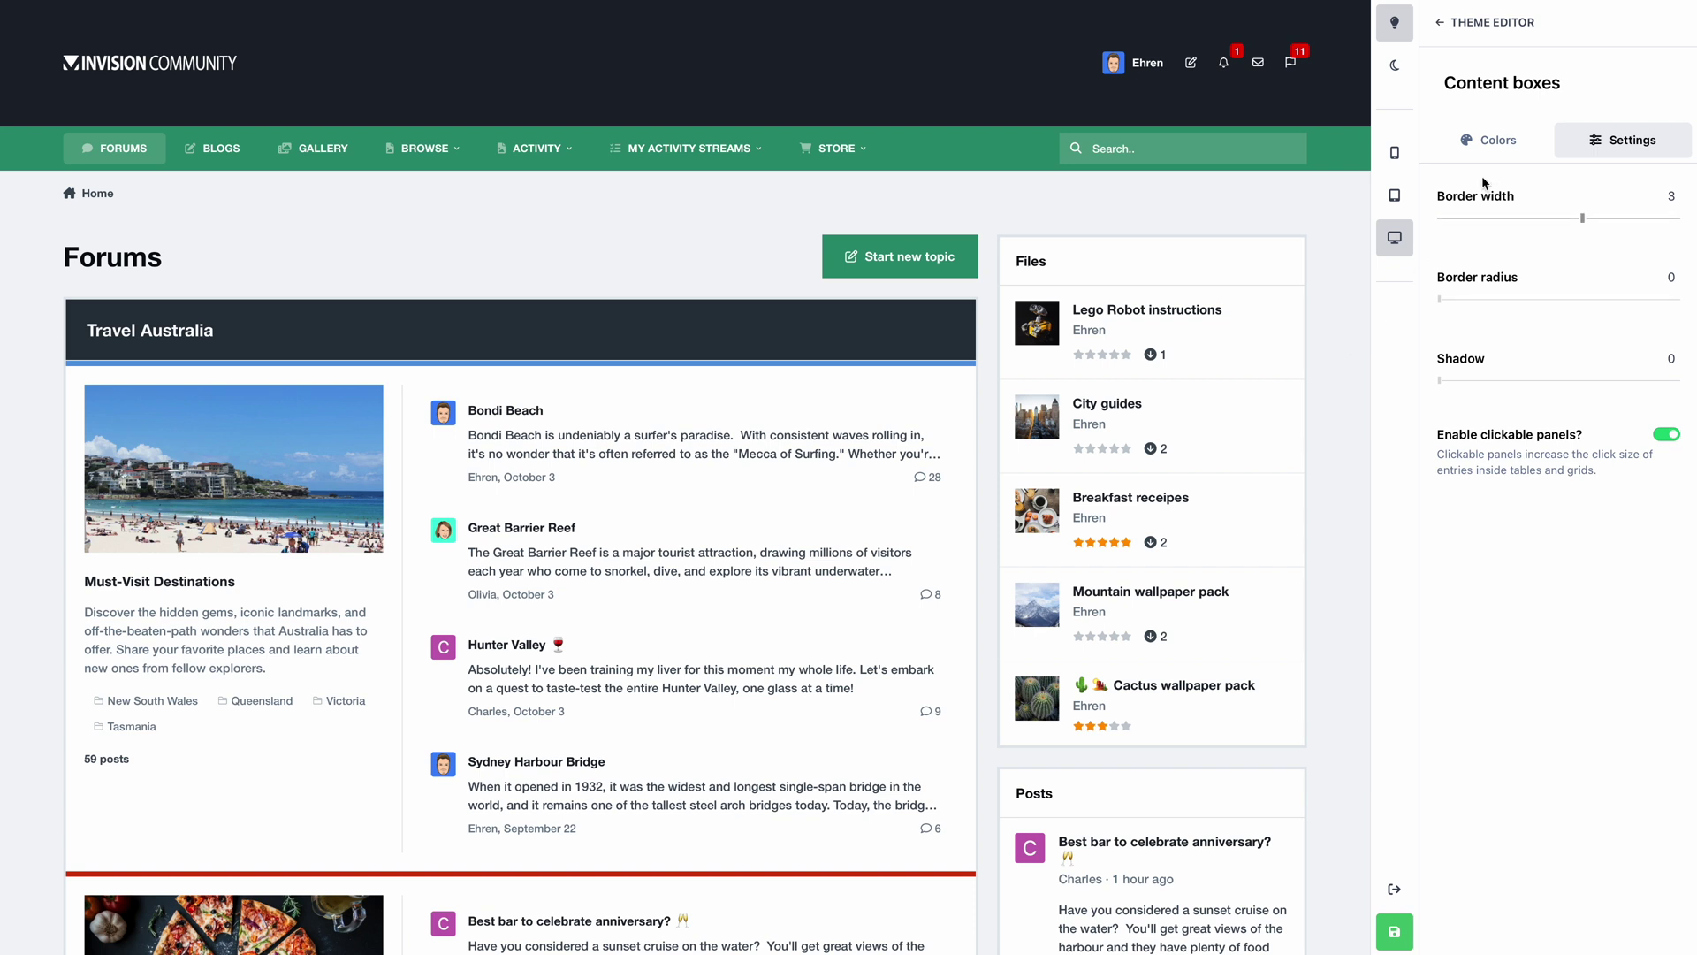
Add custom CSS '.ipsButton{ text-transform: uppercase; }' and save & refresh the forum
{"action": "left_click", "coordinate": [1543, 34]}
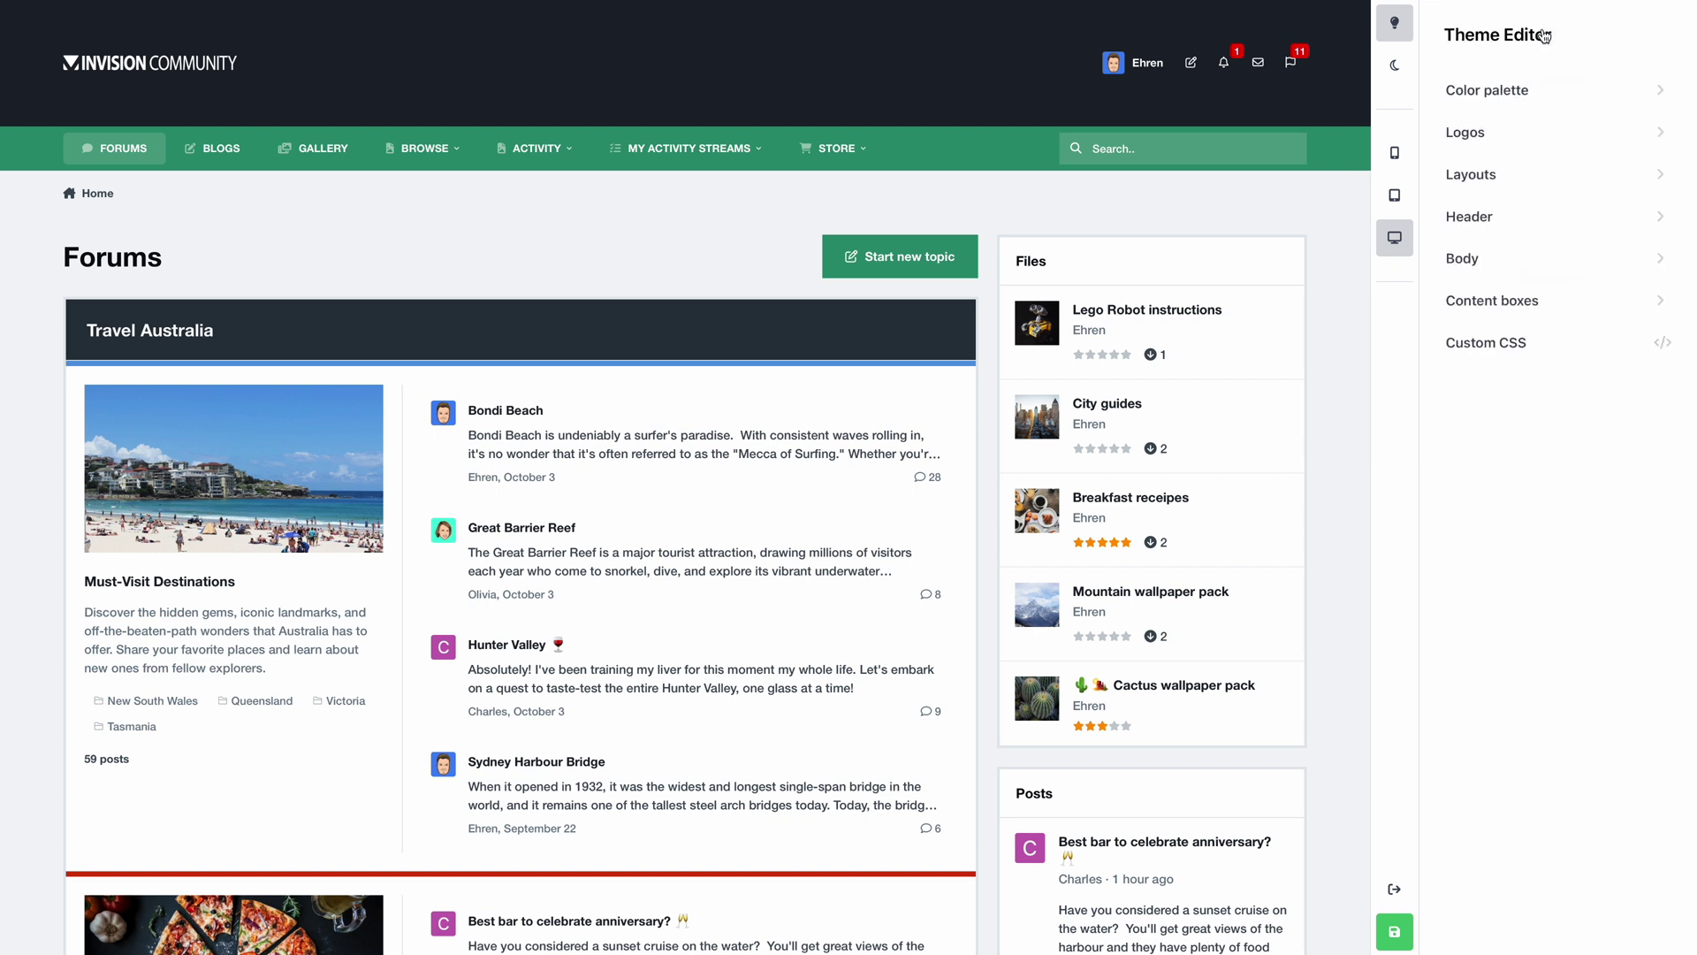
{"action": "left_click", "coordinate": [1546, 343]}
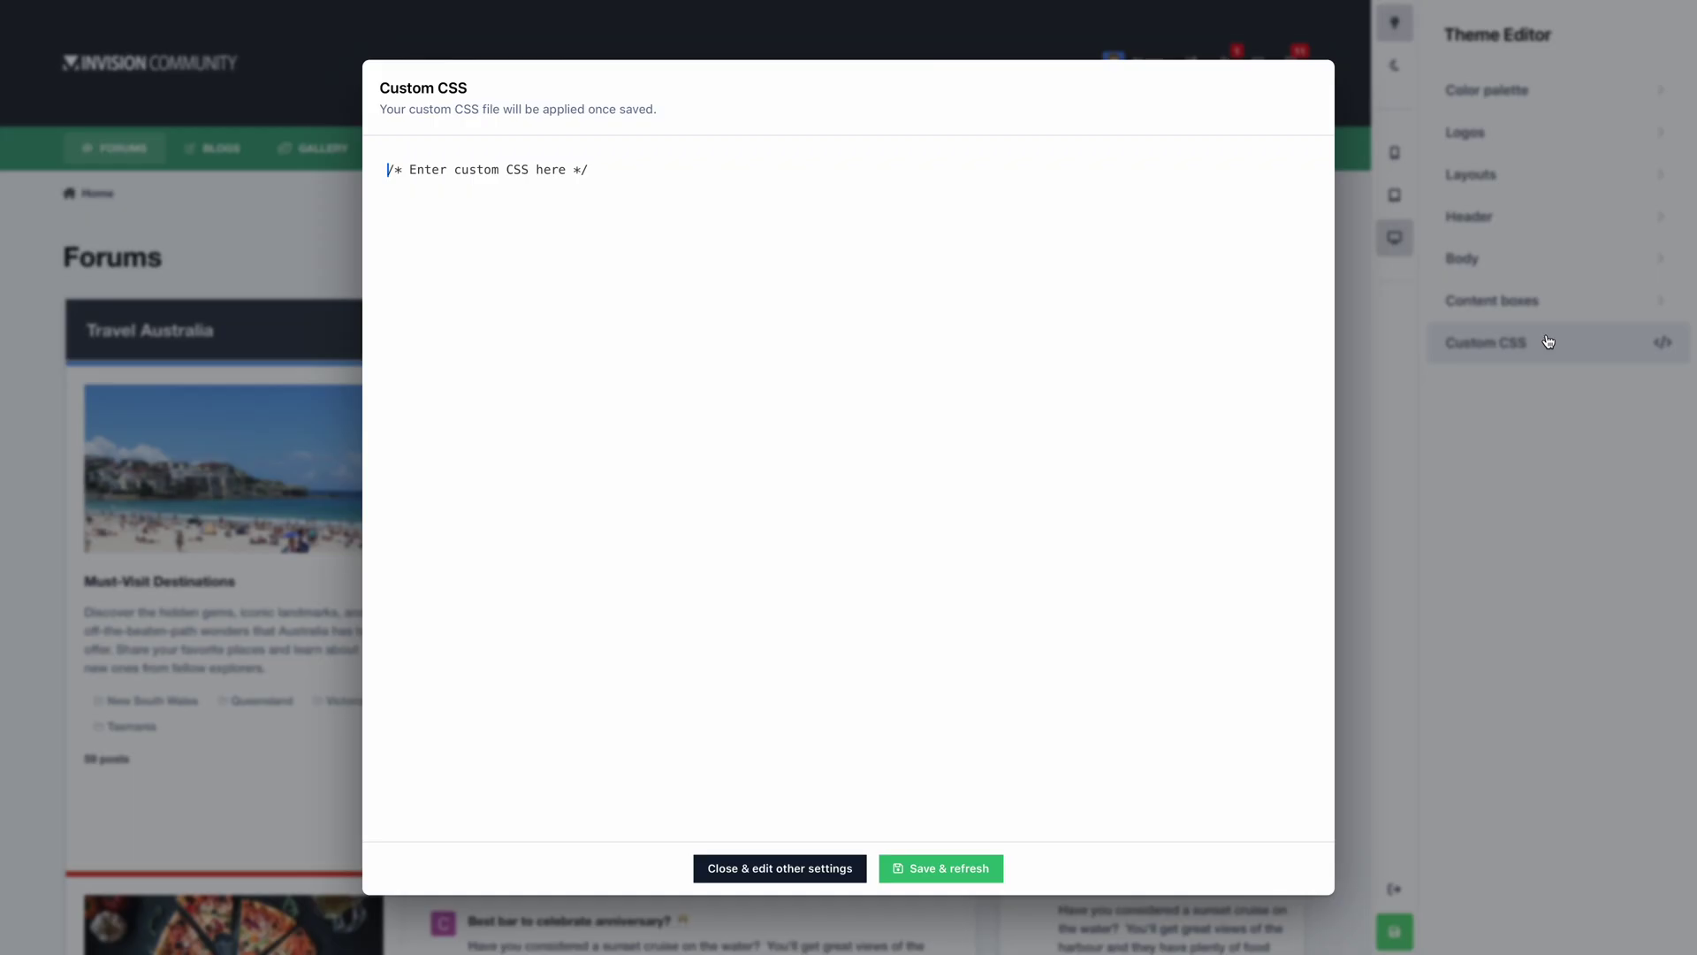
{"action": "type", "text": ".ipsButton{"}
{"action": "key", "text": "Return"}
{"action": "type", "text": "text-trans"}
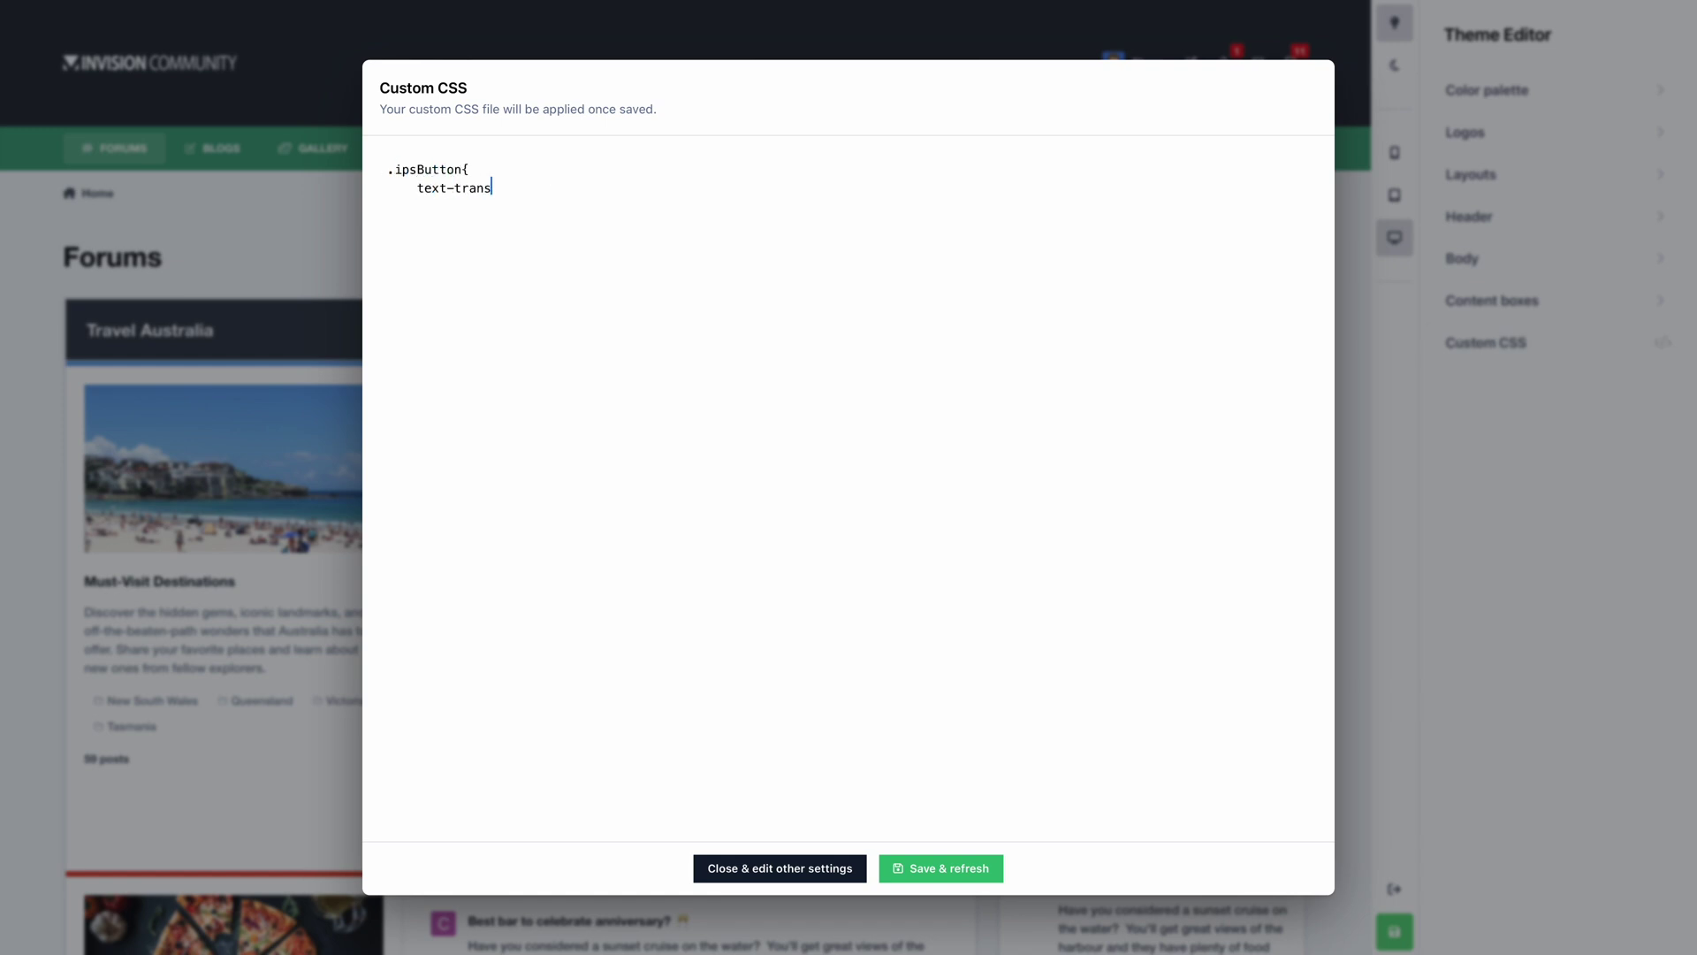
{"action": "type", "text": "form: uppercase;"}
{"action": "key", "text": "Return"}
{"action": "type", "text": "}"}
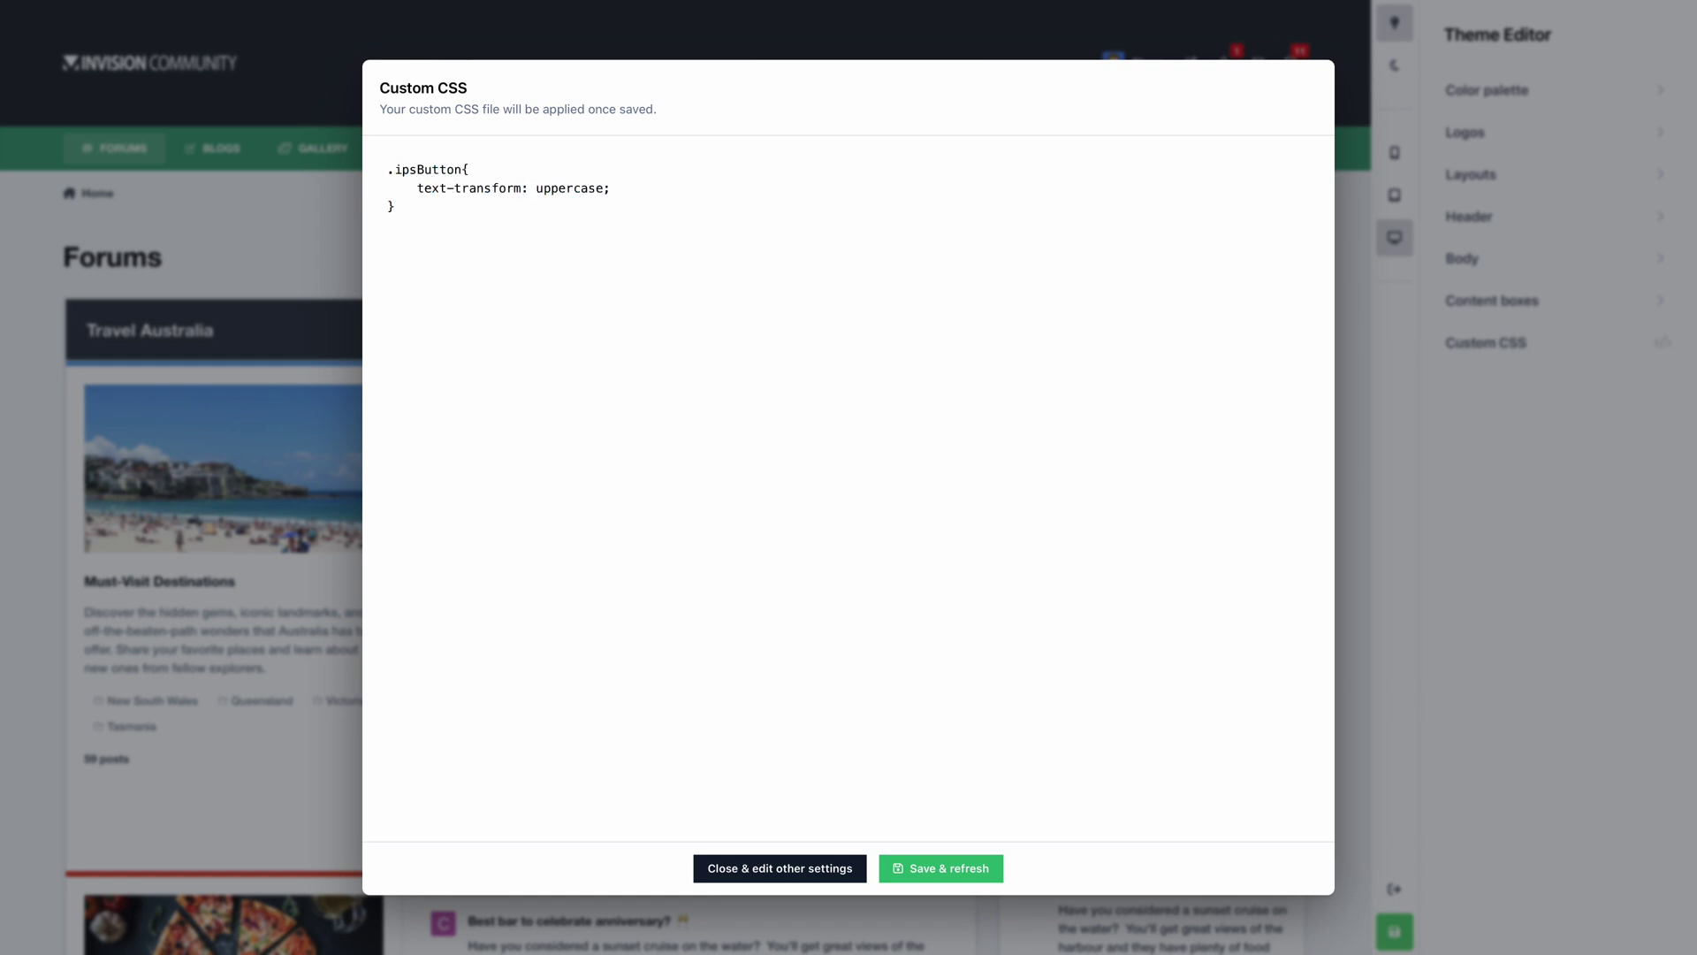
{"action": "left_click", "coordinate": [979, 870]}
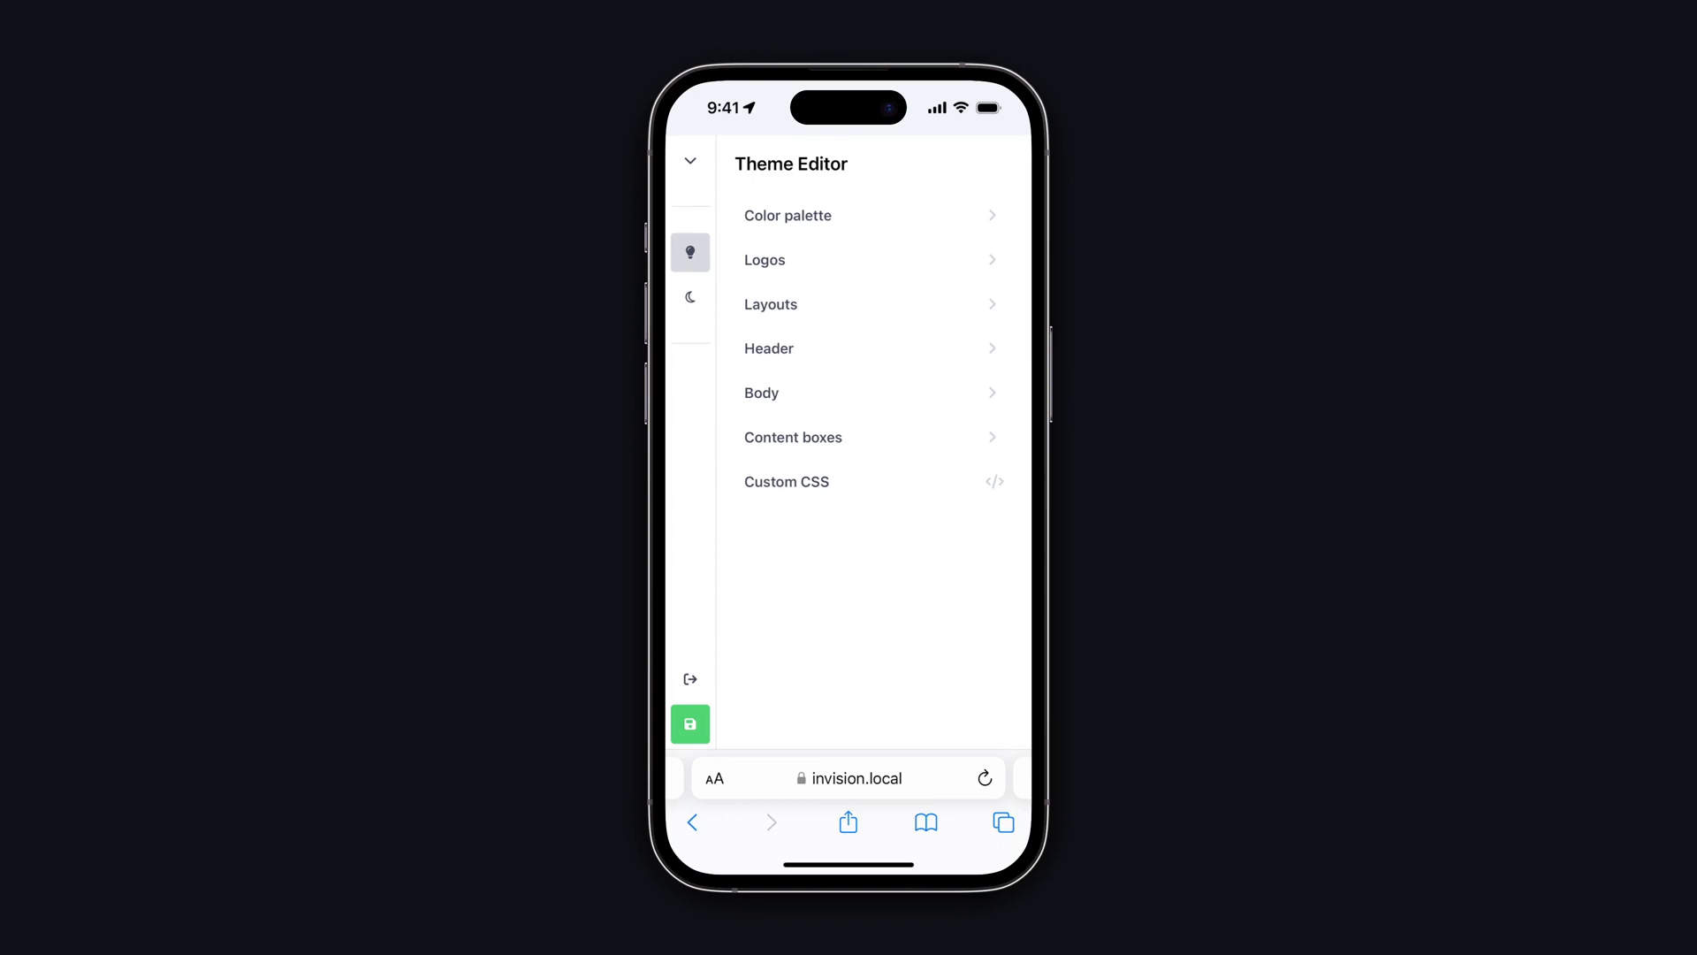
Preview the forum in dark colours at tablet, then mobile width
{"action": "left_click", "coordinate": [786, 215]}
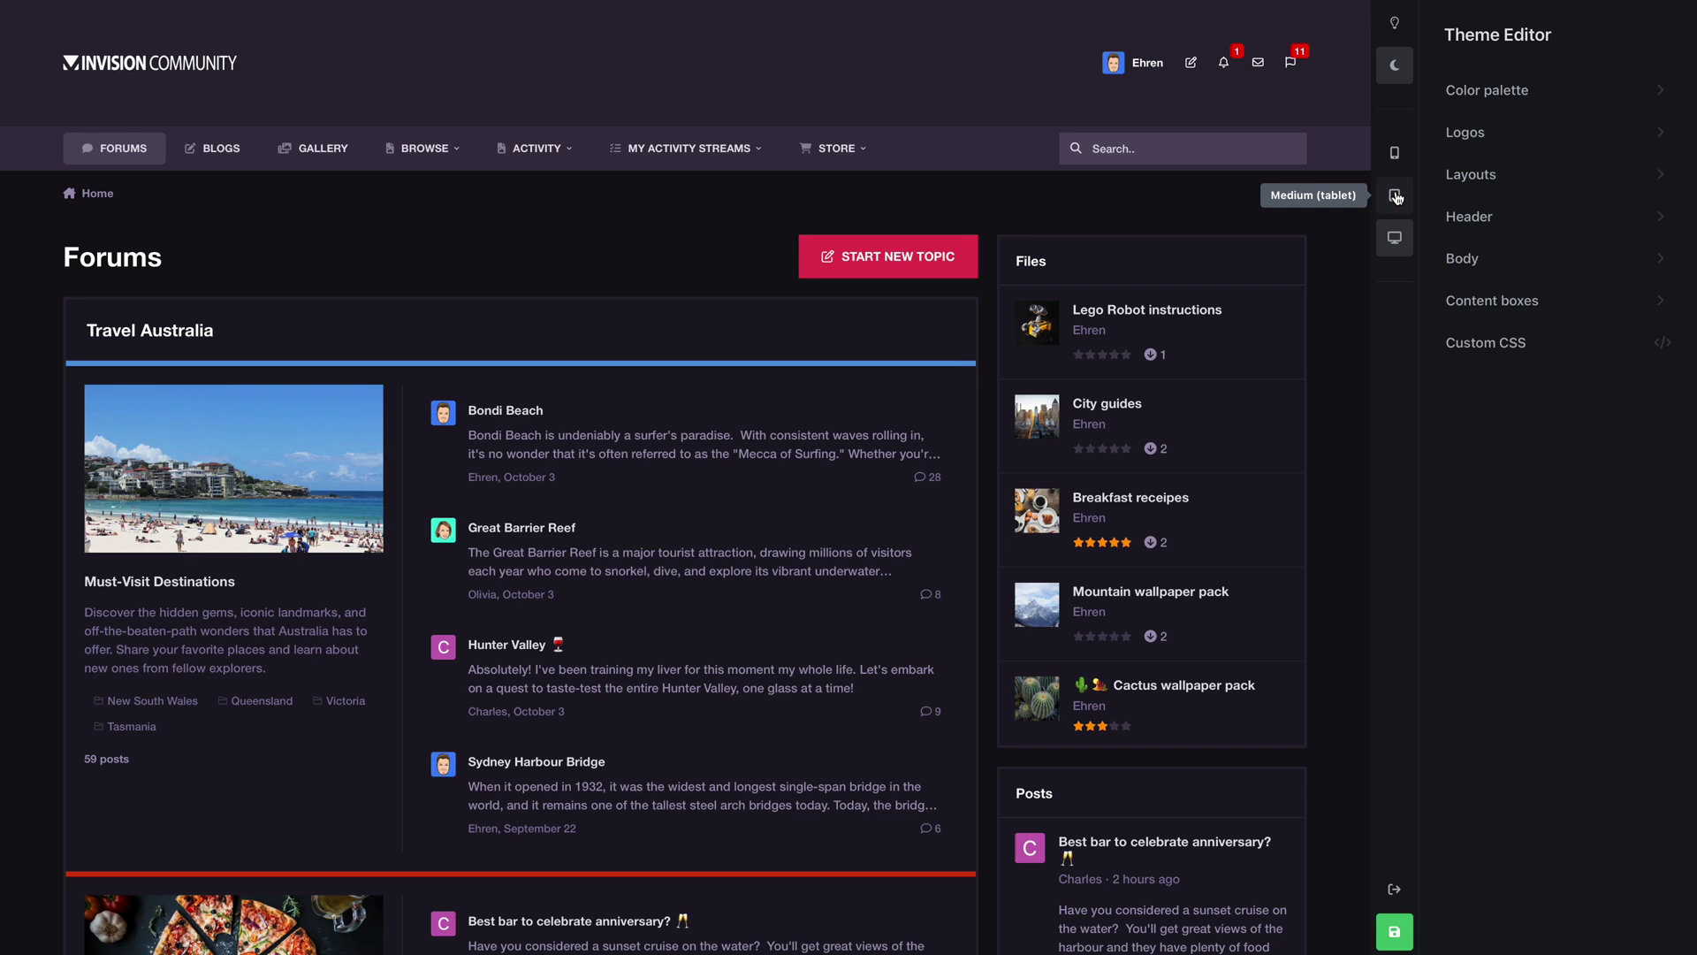
{"action": "left_click", "coordinate": [1395, 196]}
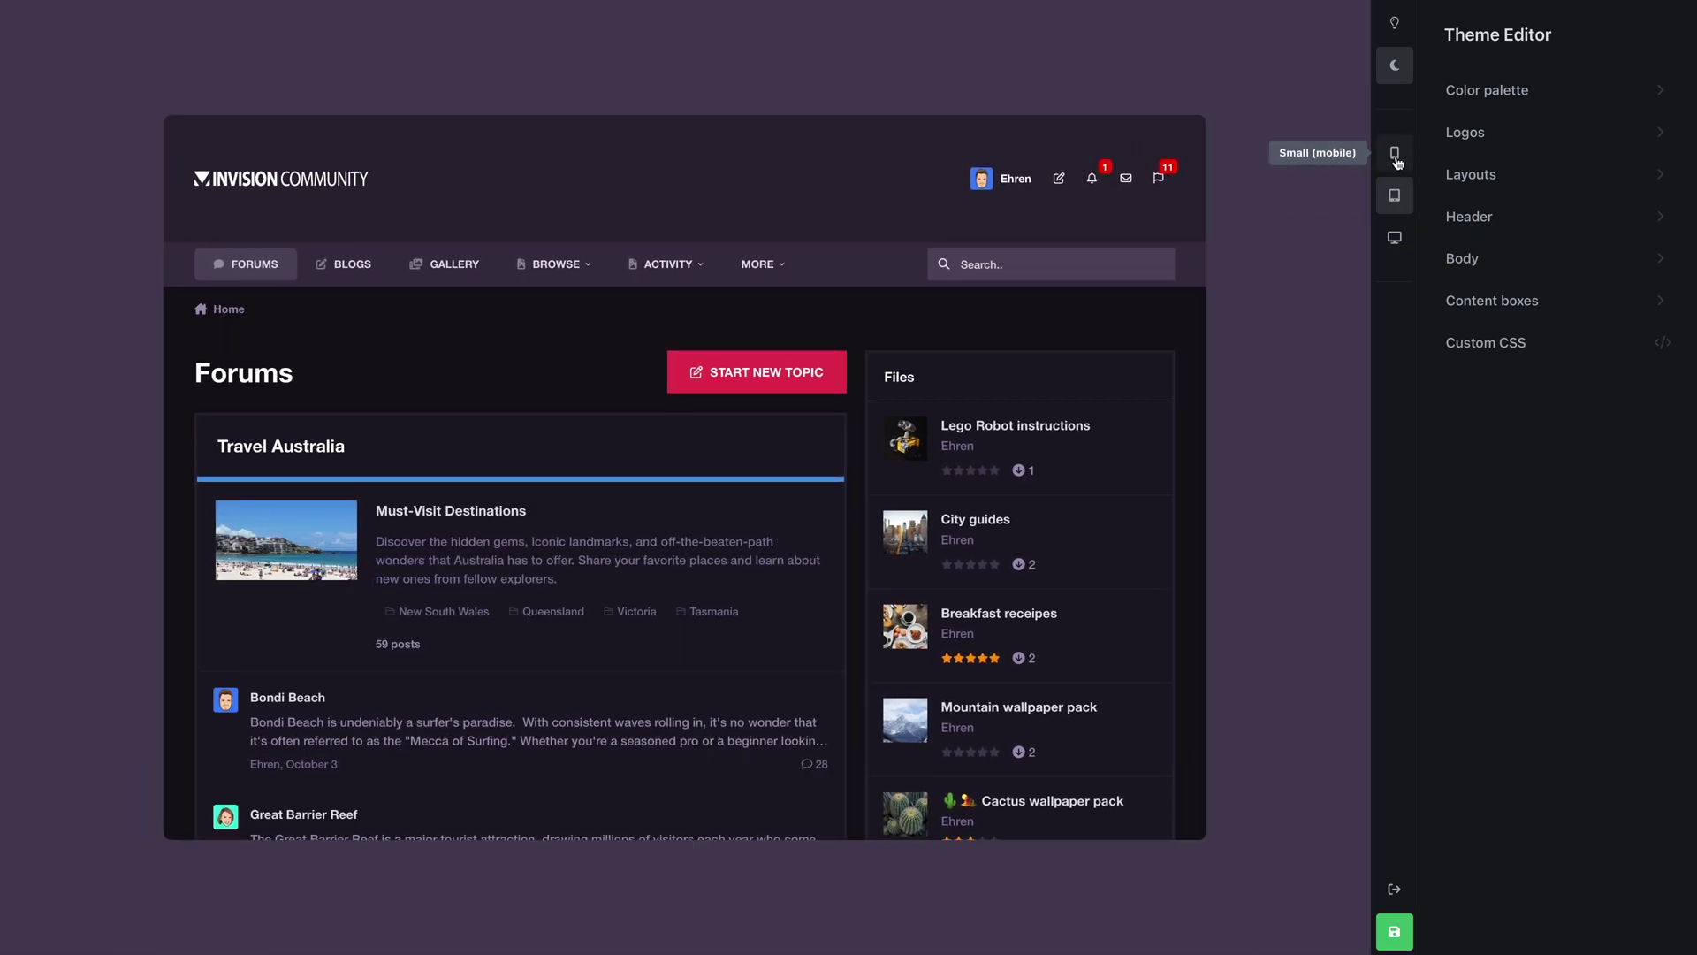
{"action": "left_click", "coordinate": [1396, 155]}
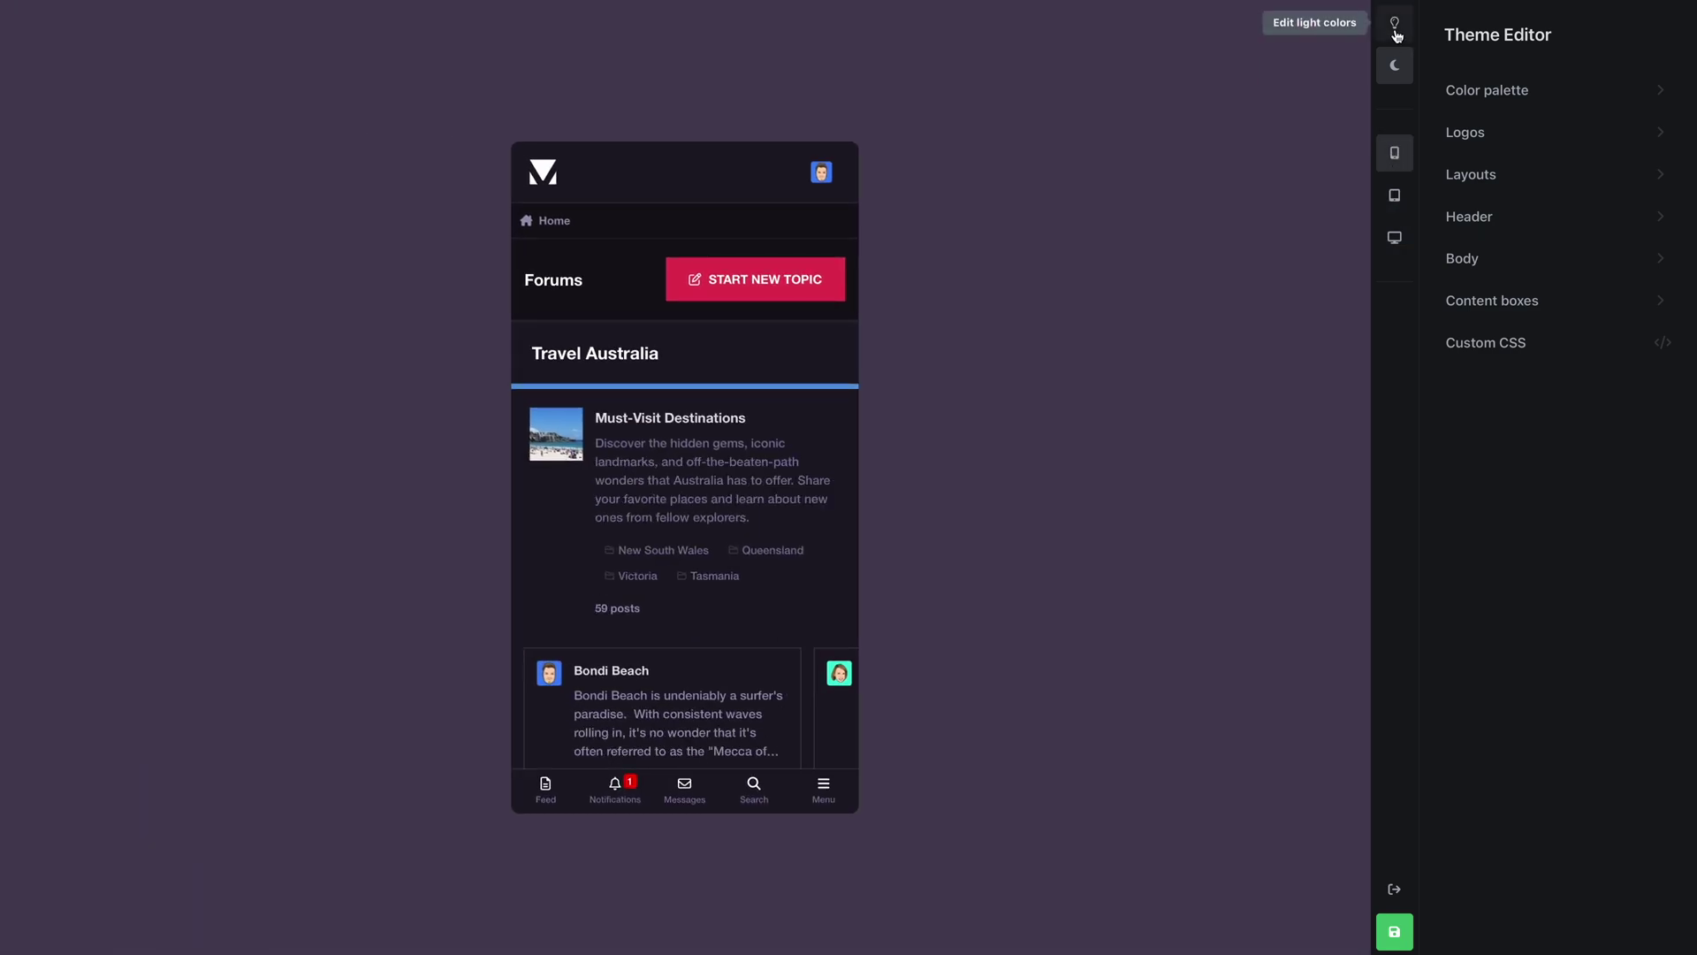
Switch back to light colours and scroll through the mobile-width preview
{"action": "left_click", "coordinate": [1396, 27]}
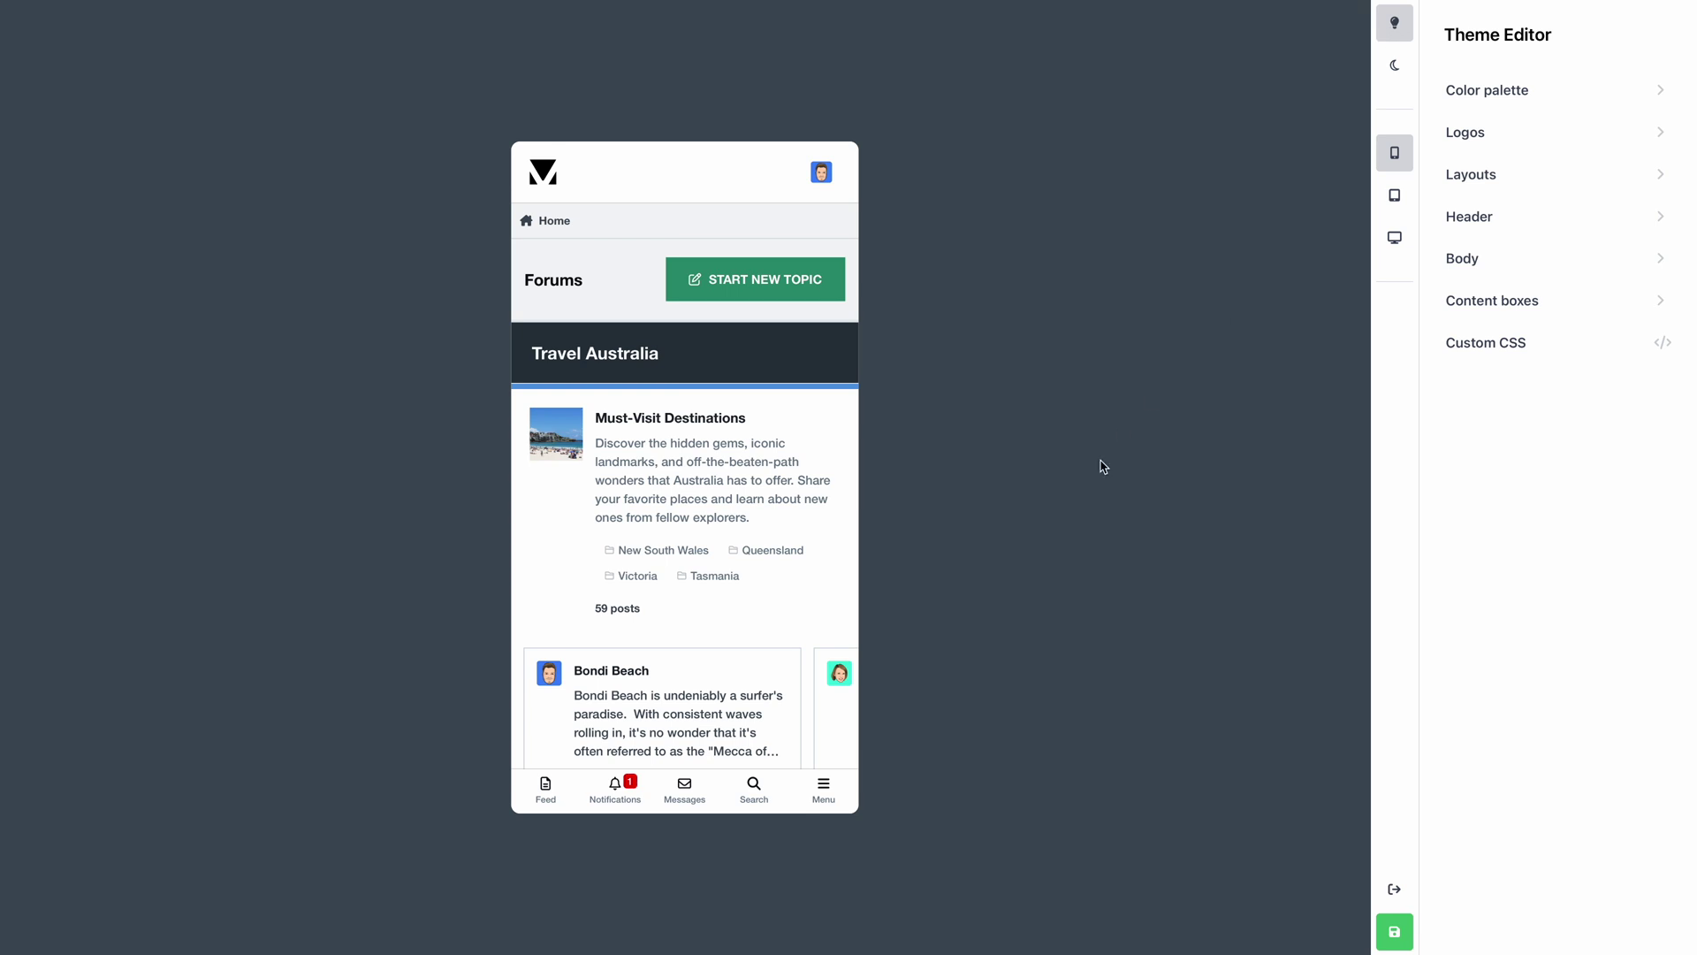
{"action": "scroll", "coordinate": [803, 528], "scroll_direction": "down", "scroll_amount": 6}
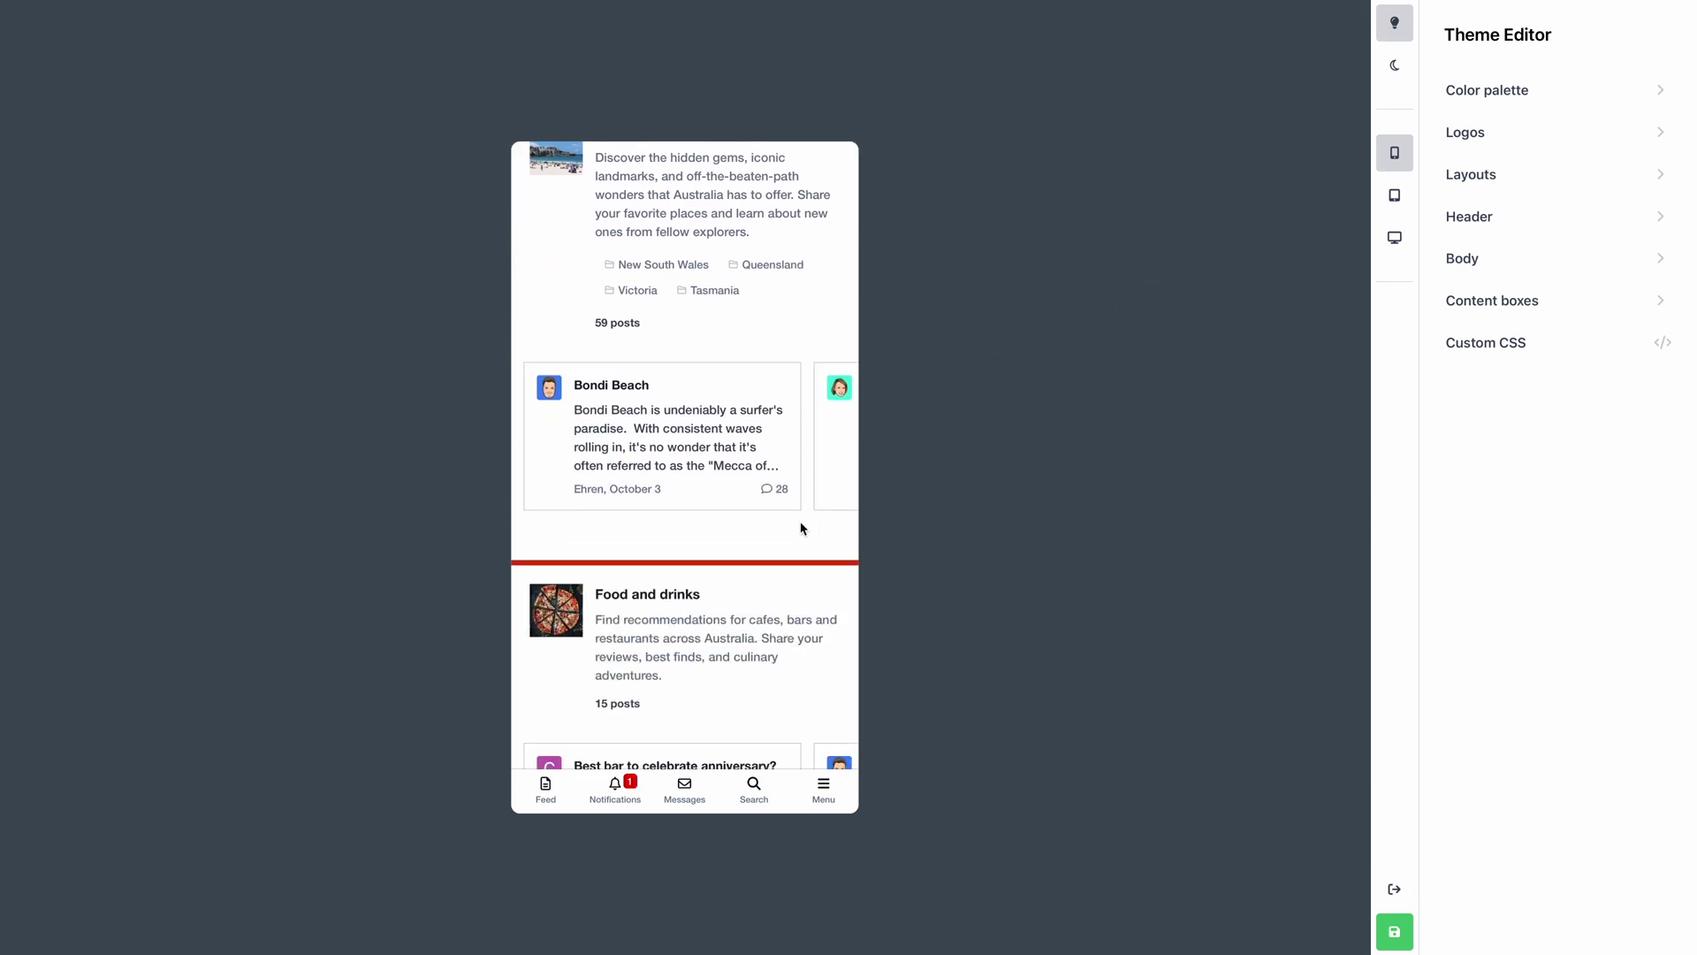
{"action": "scroll", "coordinate": [803, 528], "scroll_direction": "down", "scroll_amount": 1}
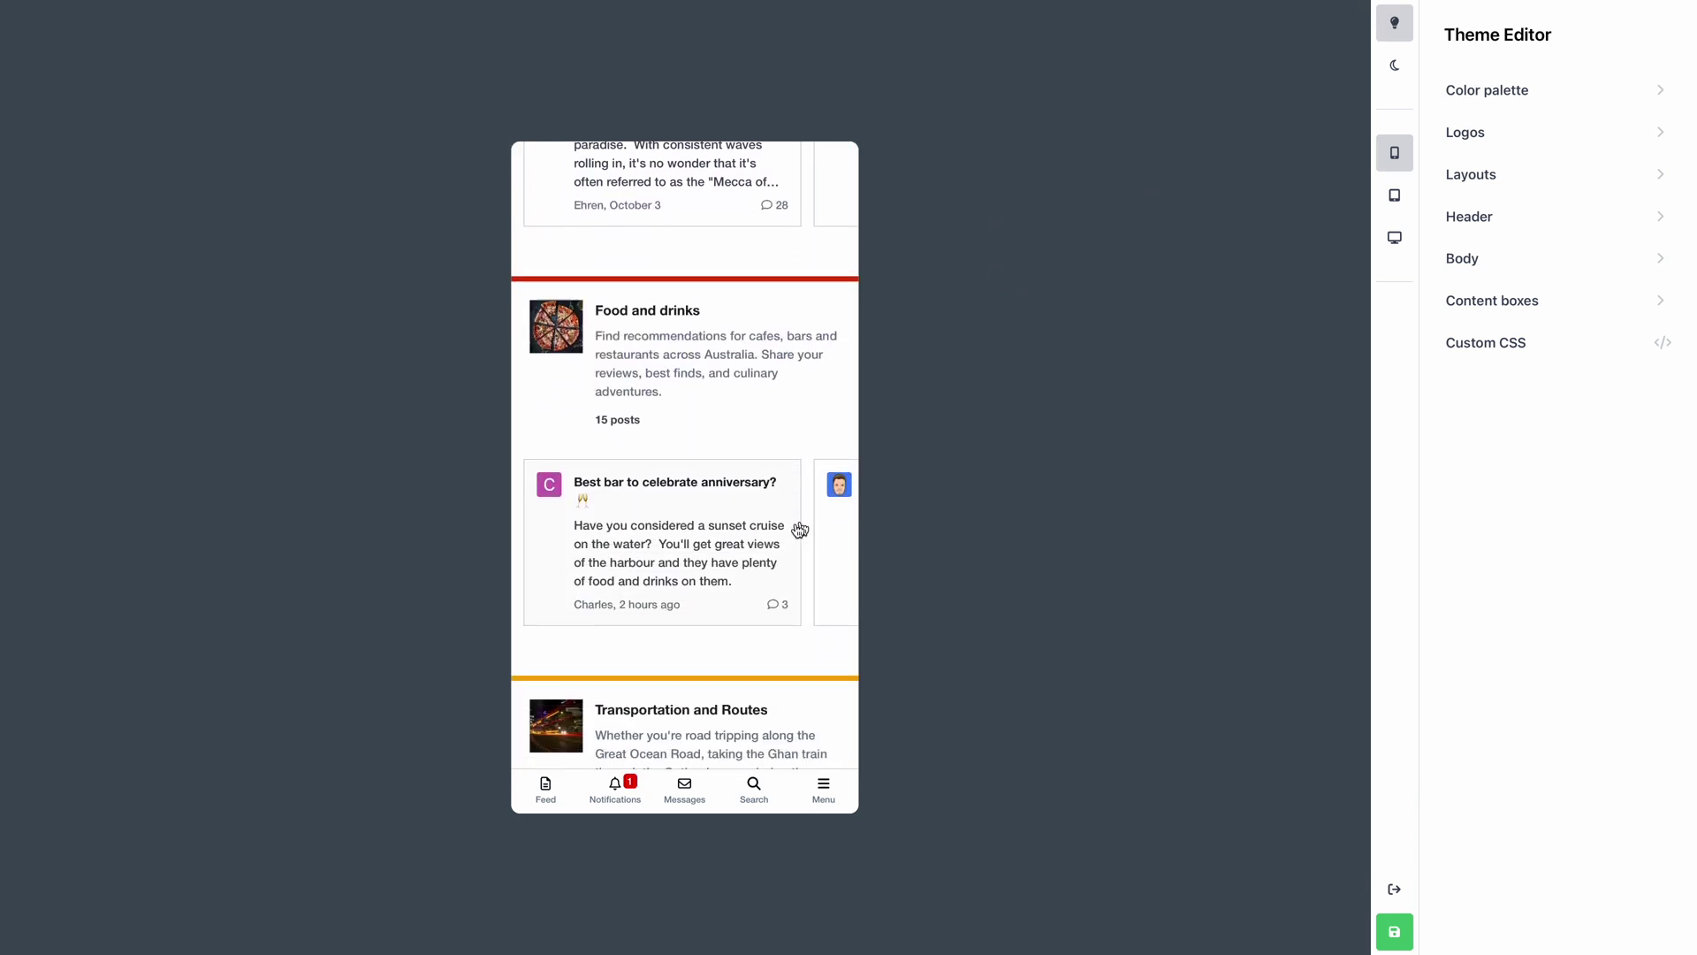
{"action": "scroll", "coordinate": [795, 530], "scroll_direction": "right", "scroll_amount": 3}
{"action": "scroll", "coordinate": [794, 530], "scroll_direction": "left", "scroll_amount": 3}
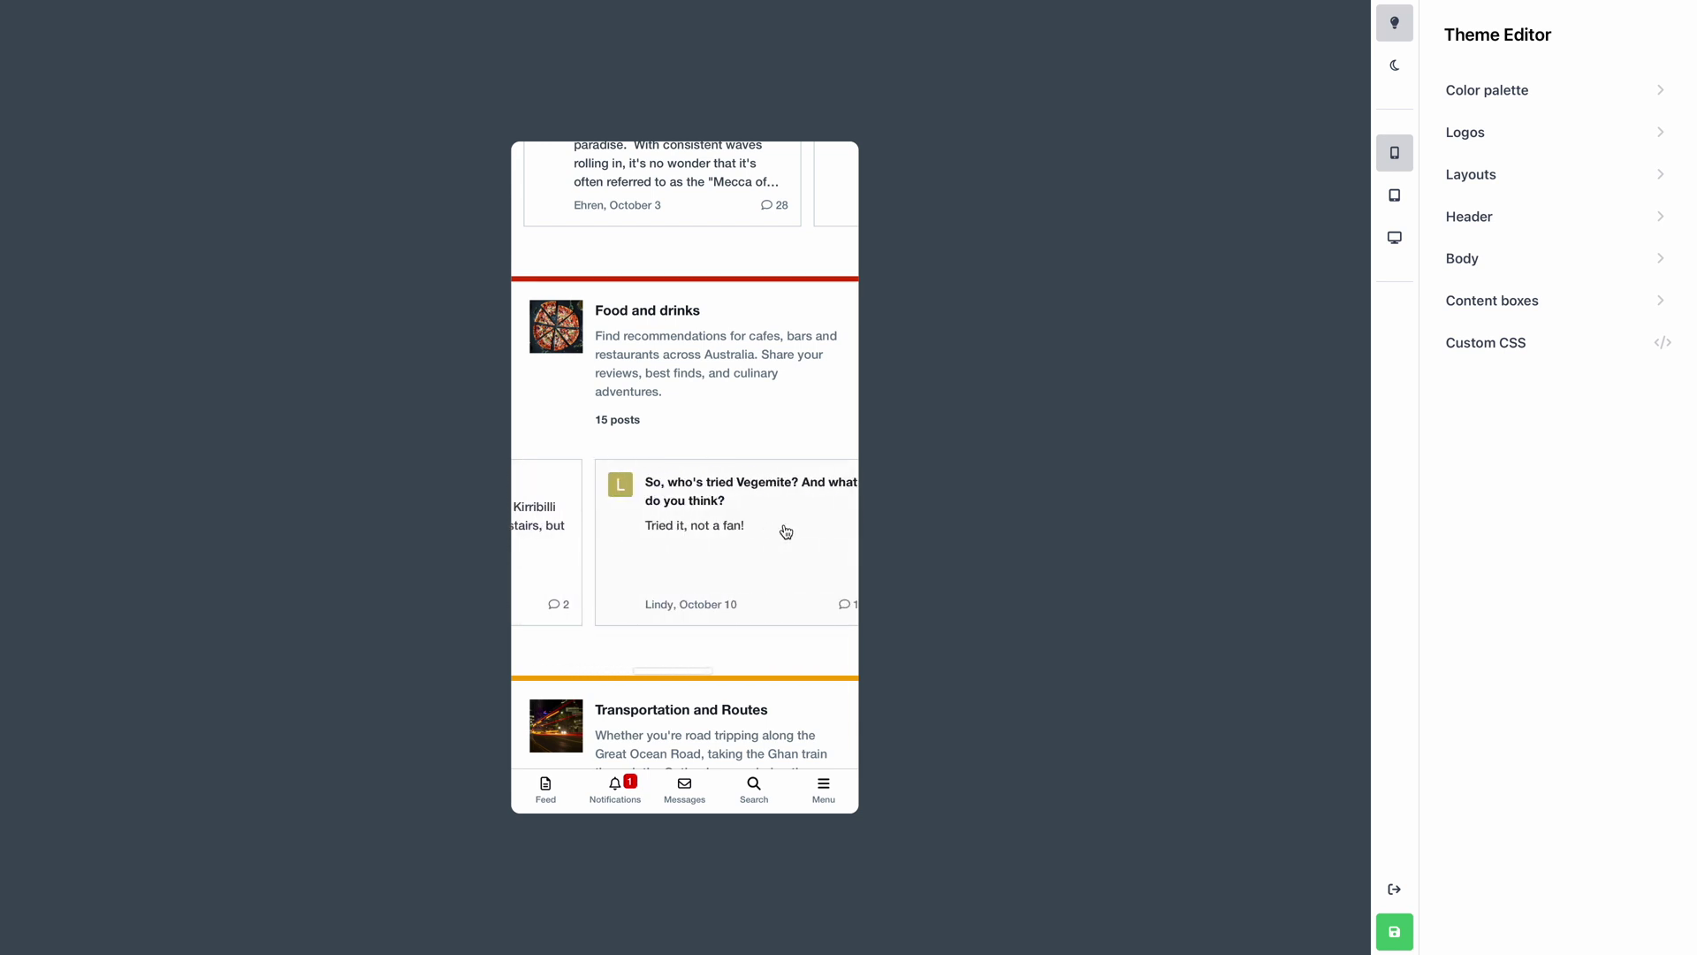